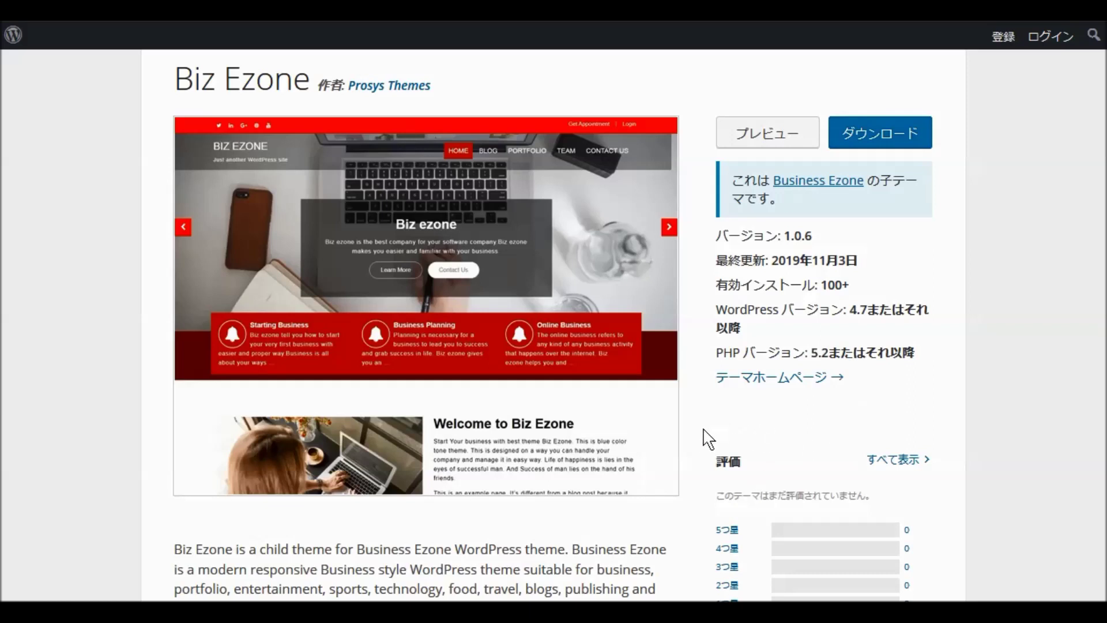
Read through the Biz Ezone theme's details and description on its WordPress theme directory page.
{"action": "mouse_move", "coordinate": [671, 435]}
{"action": "scroll", "coordinate": [702, 370], "scroll_direction": "down", "scroll_amount": 4}
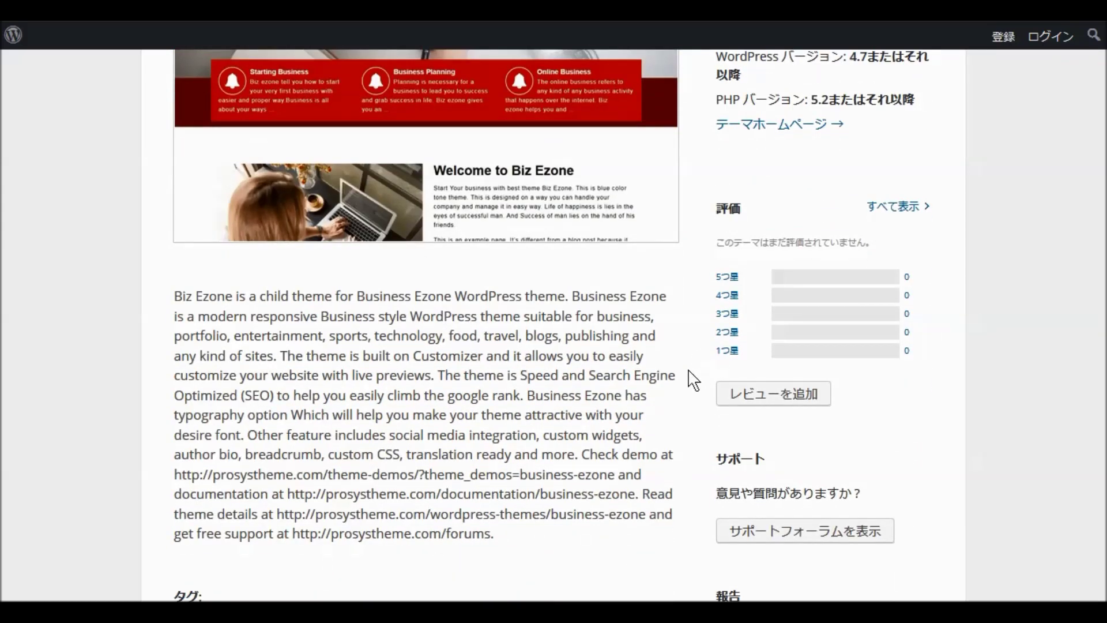
{"action": "scroll", "coordinate": [699, 376], "scroll_direction": "up", "scroll_amount": 4}
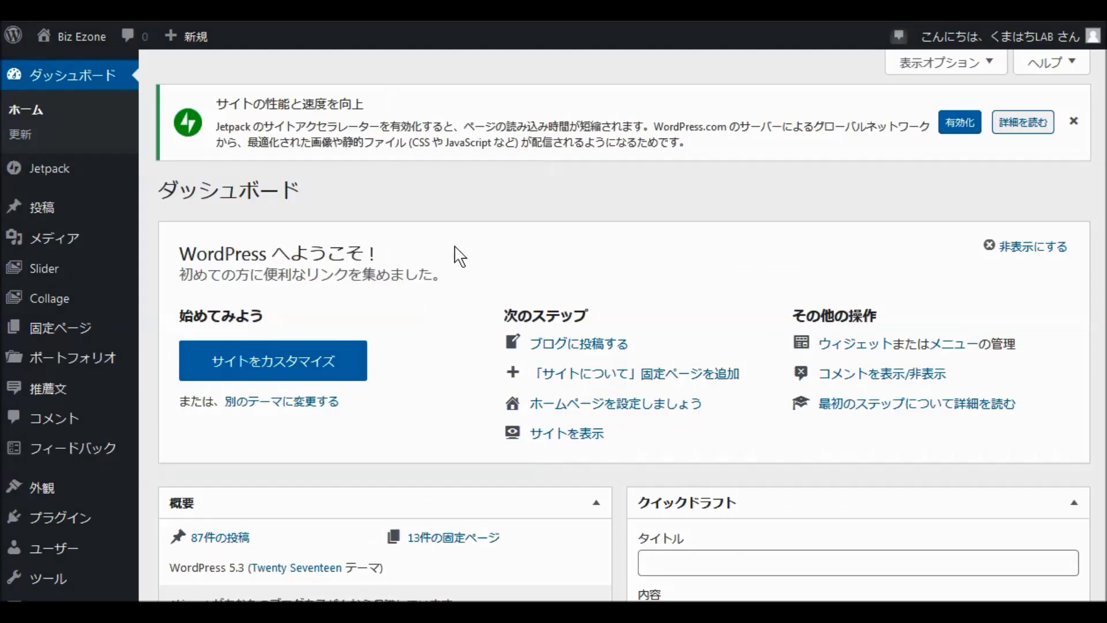
Go from the WordPress dashboard to the installed themes and open the page for adding a new theme.
{"action": "scroll", "coordinate": [463, 252], "scroll_direction": "down", "scroll_amount": 2}
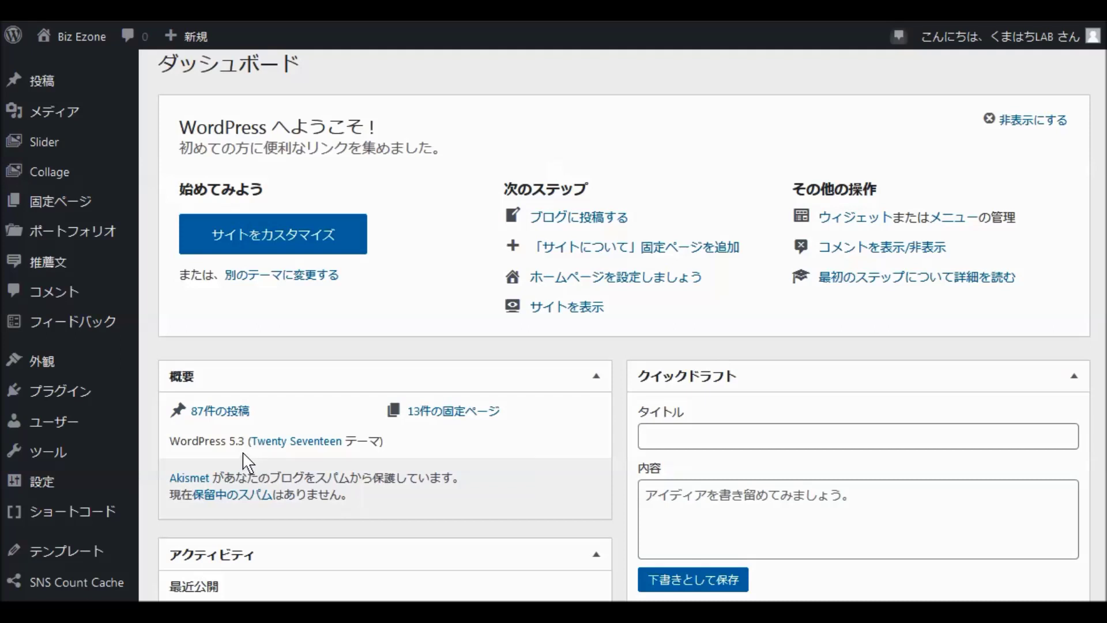
{"action": "mouse_move", "coordinate": [44, 373]}
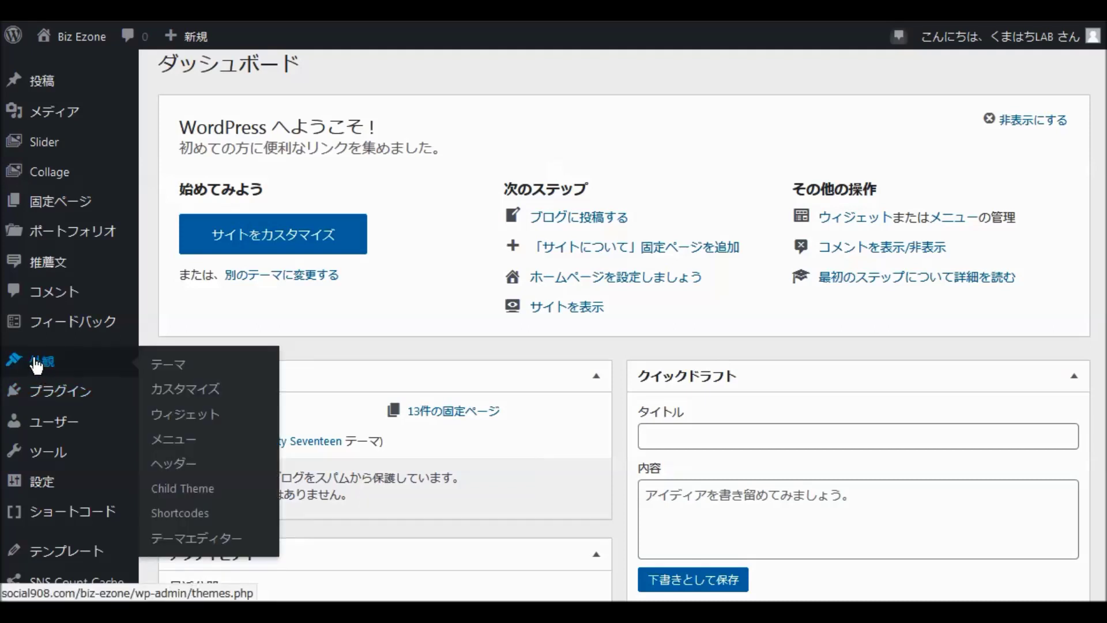
{"action": "left_click", "coordinate": [36, 365]}
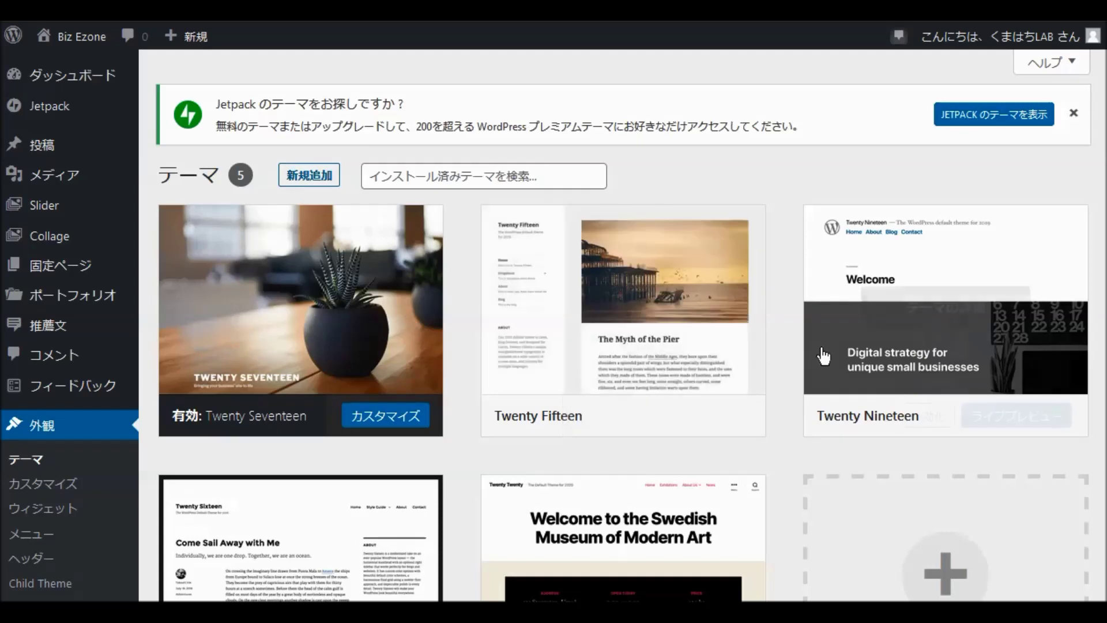
{"action": "scroll", "coordinate": [635, 490], "scroll_direction": "down", "scroll_amount": 2}
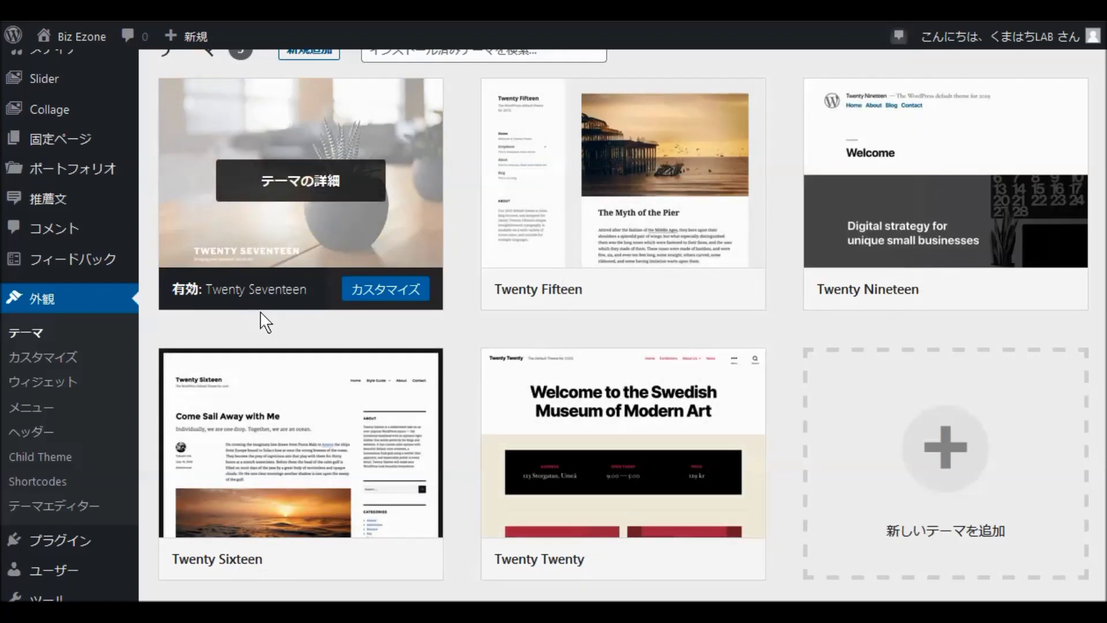
{"action": "scroll", "coordinate": [305, 429], "scroll_direction": "up", "scroll_amount": 3}
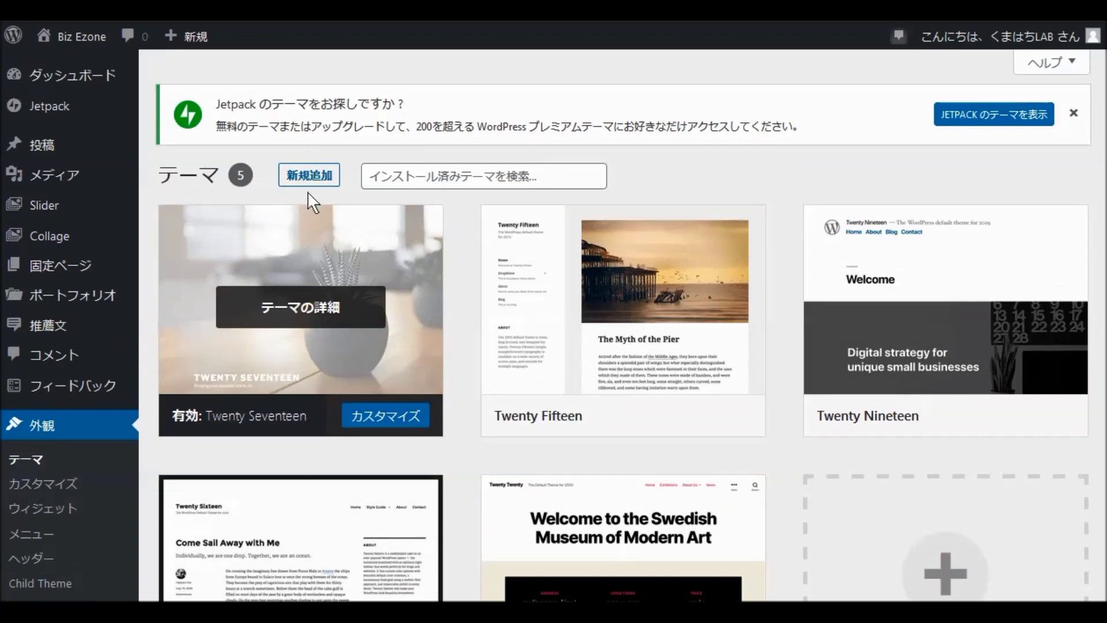
{"action": "left_click", "coordinate": [314, 173]}
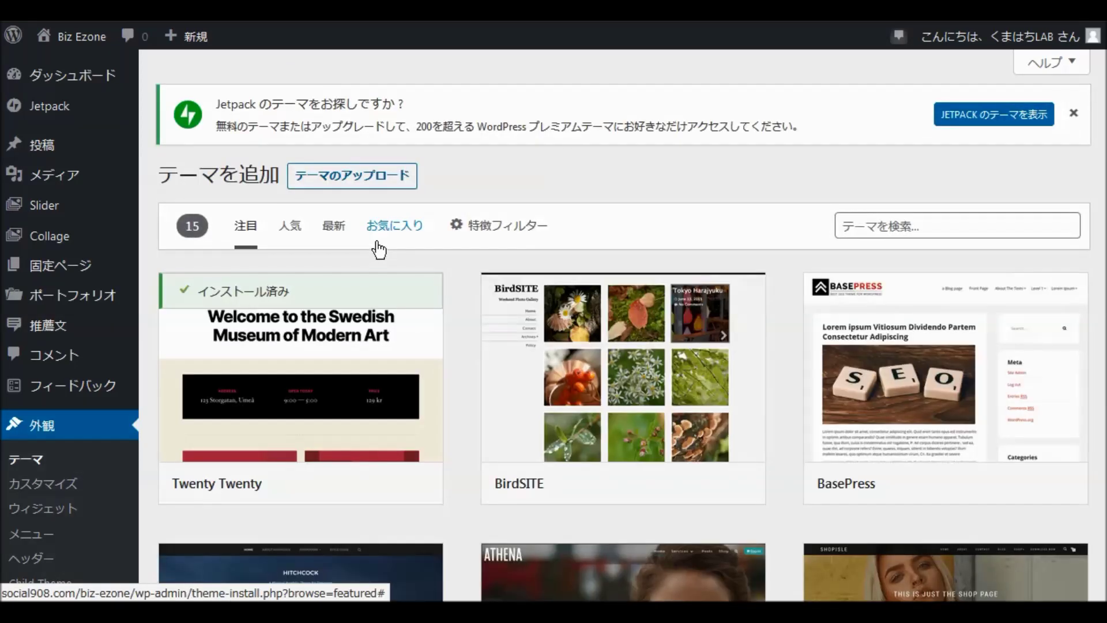
Find the Biz Ezone theme among the latest (最新) themes and install it.
{"action": "left_click", "coordinate": [856, 228]}
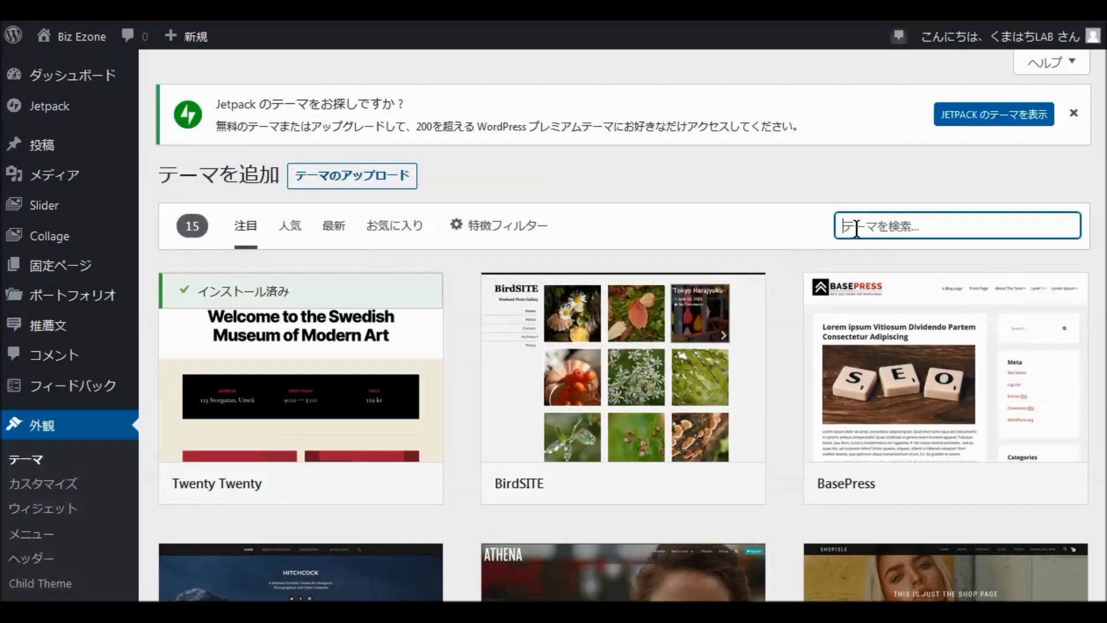
{"action": "left_click", "coordinate": [332, 231]}
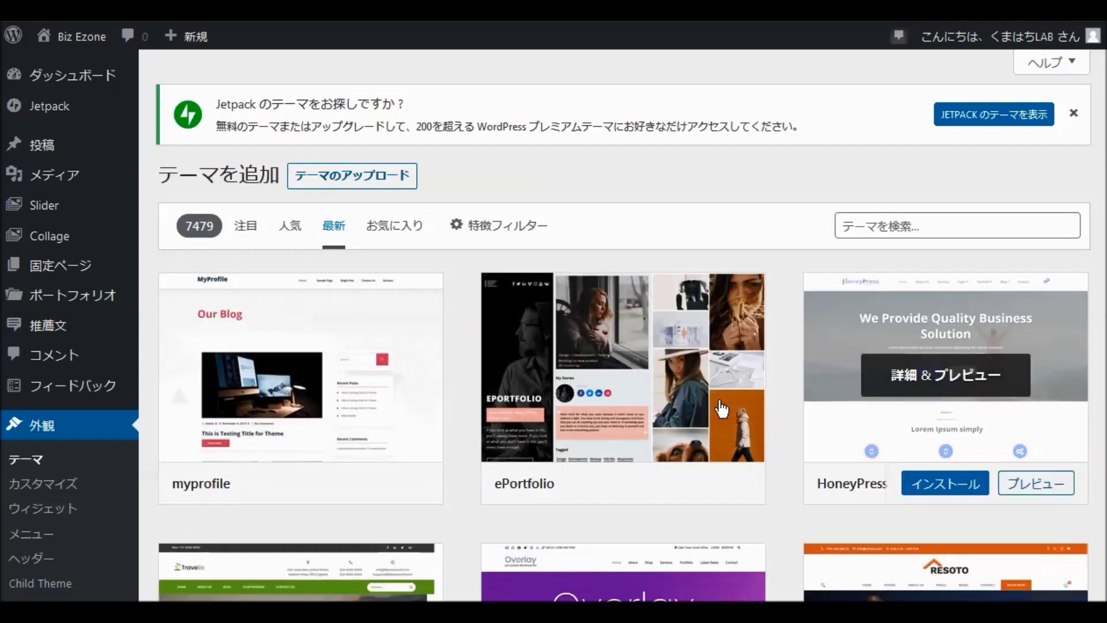
{"action": "scroll", "coordinate": [509, 470], "scroll_direction": "down", "scroll_amount": 1}
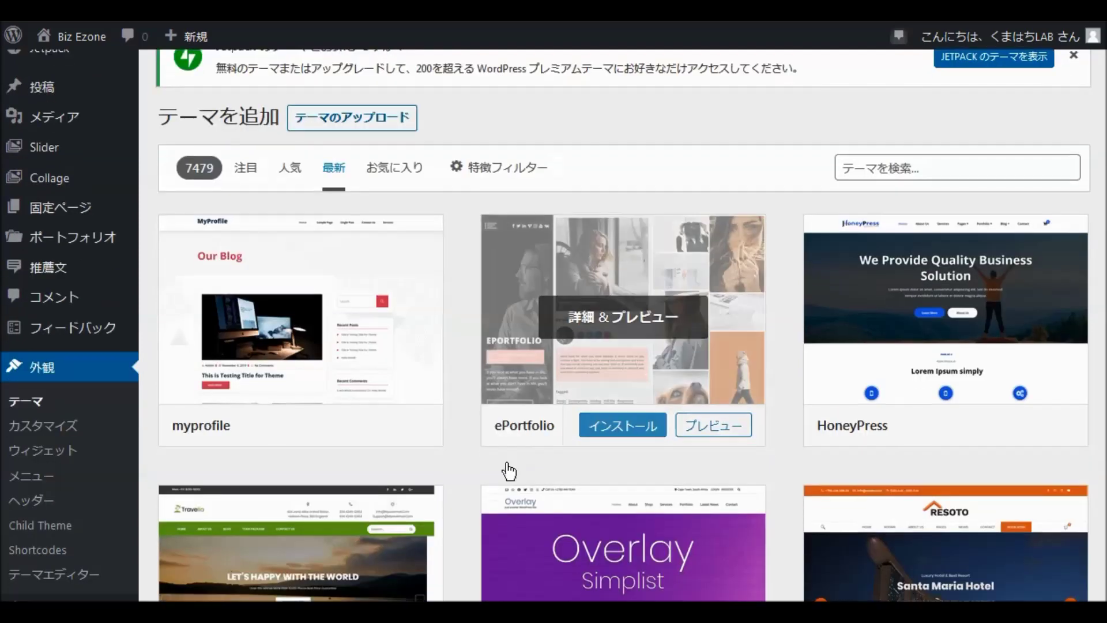
{"action": "scroll", "coordinate": [509, 470], "scroll_direction": "down", "scroll_amount": 10}
{"action": "scroll", "coordinate": [499, 428], "scroll_direction": "down", "scroll_amount": 5}
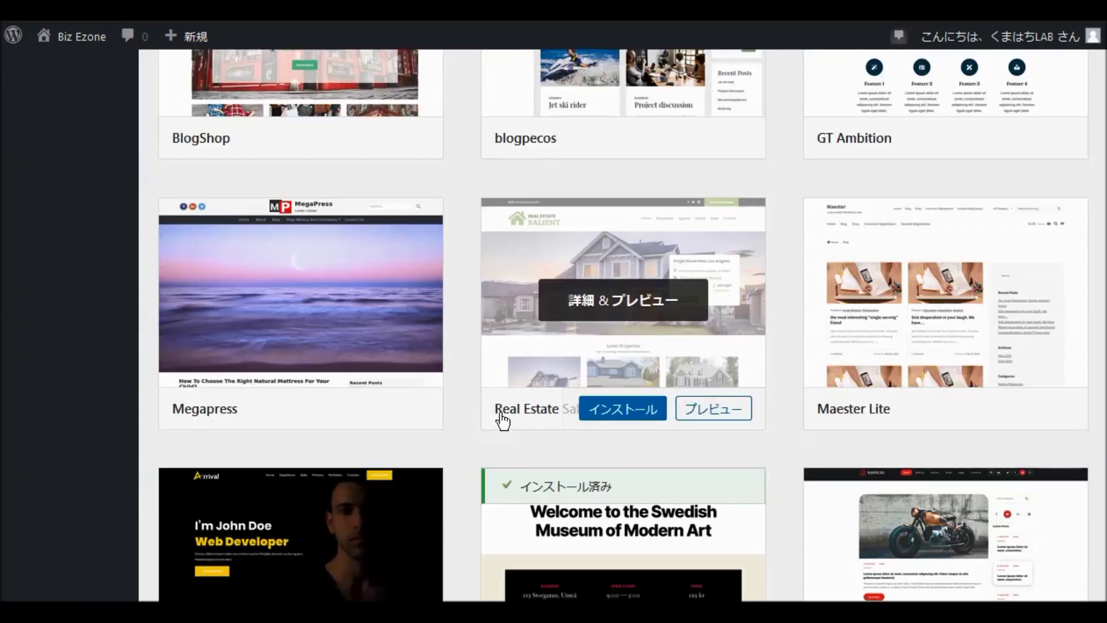
{"action": "scroll", "coordinate": [502, 421], "scroll_direction": "down", "scroll_amount": 7}
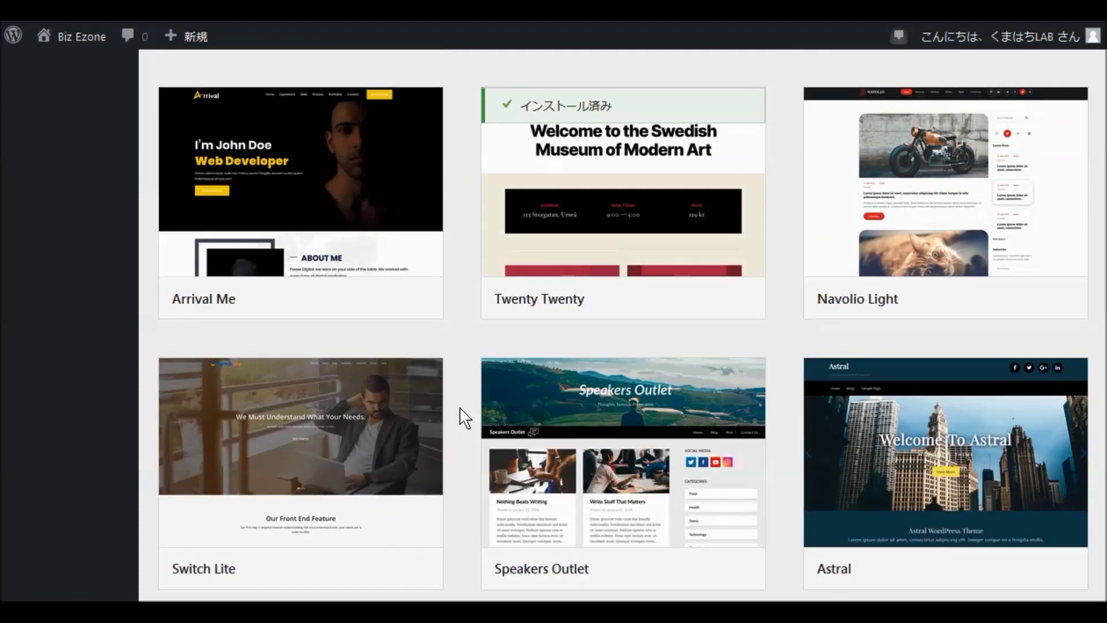
{"action": "scroll", "coordinate": [464, 418], "scroll_direction": "down", "scroll_amount": 7}
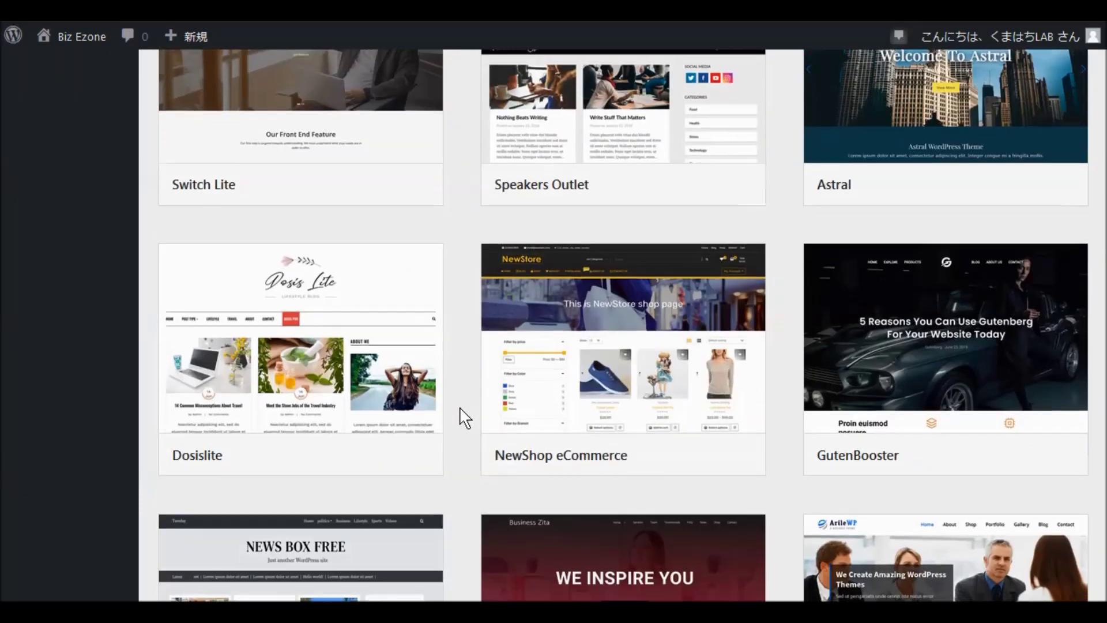
{"action": "scroll", "coordinate": [465, 419], "scroll_direction": "down", "scroll_amount": 7}
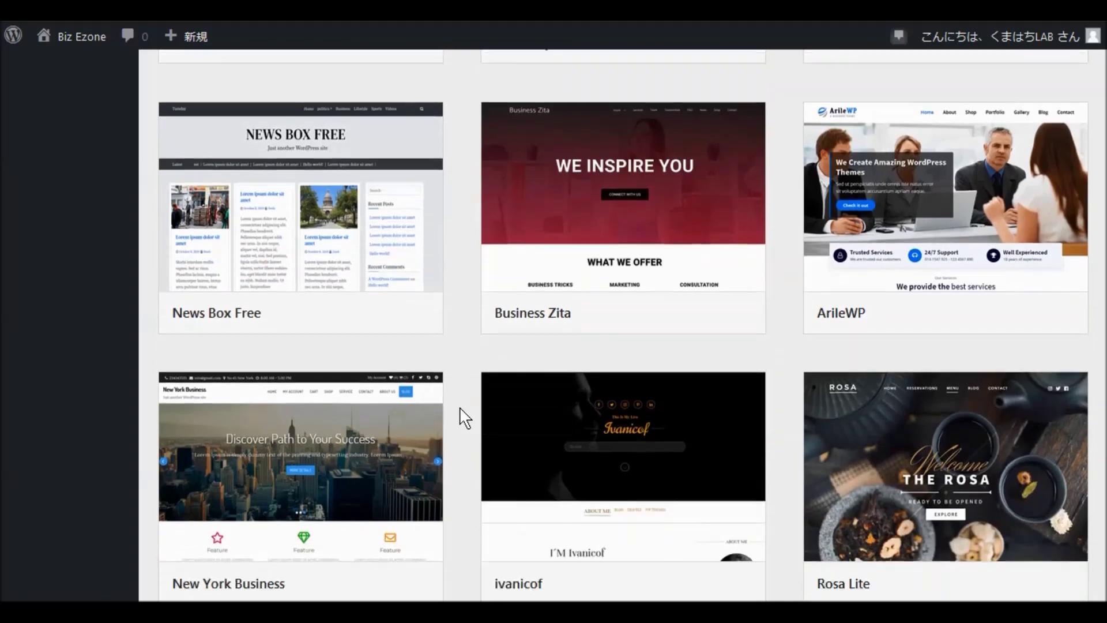
{"action": "scroll", "coordinate": [465, 417], "scroll_direction": "down", "scroll_amount": 6}
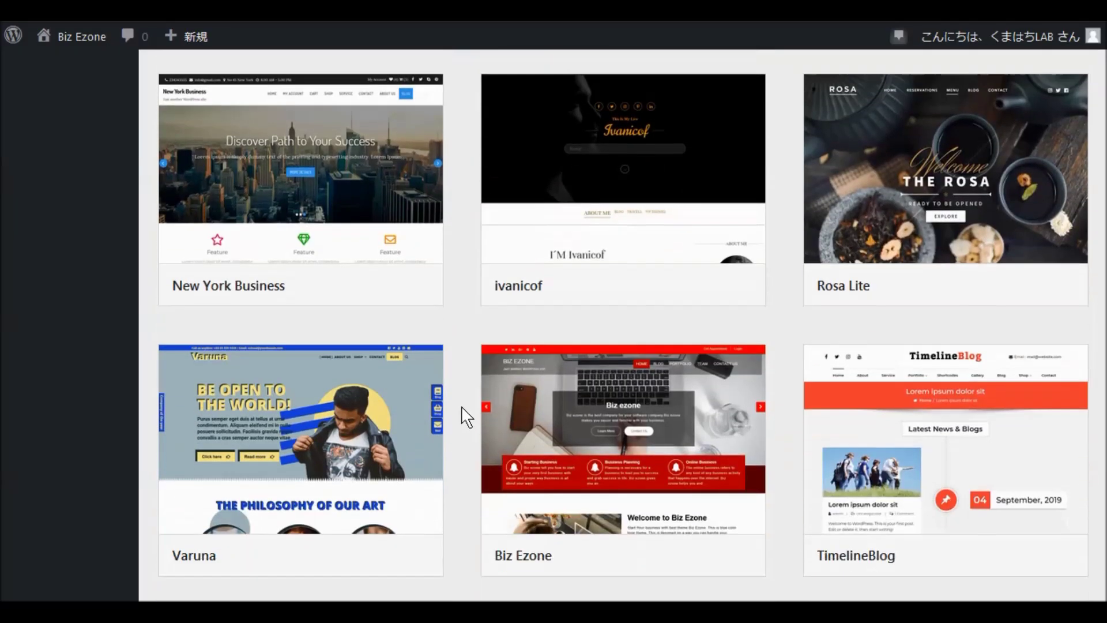
{"action": "mouse_move", "coordinate": [630, 420]}
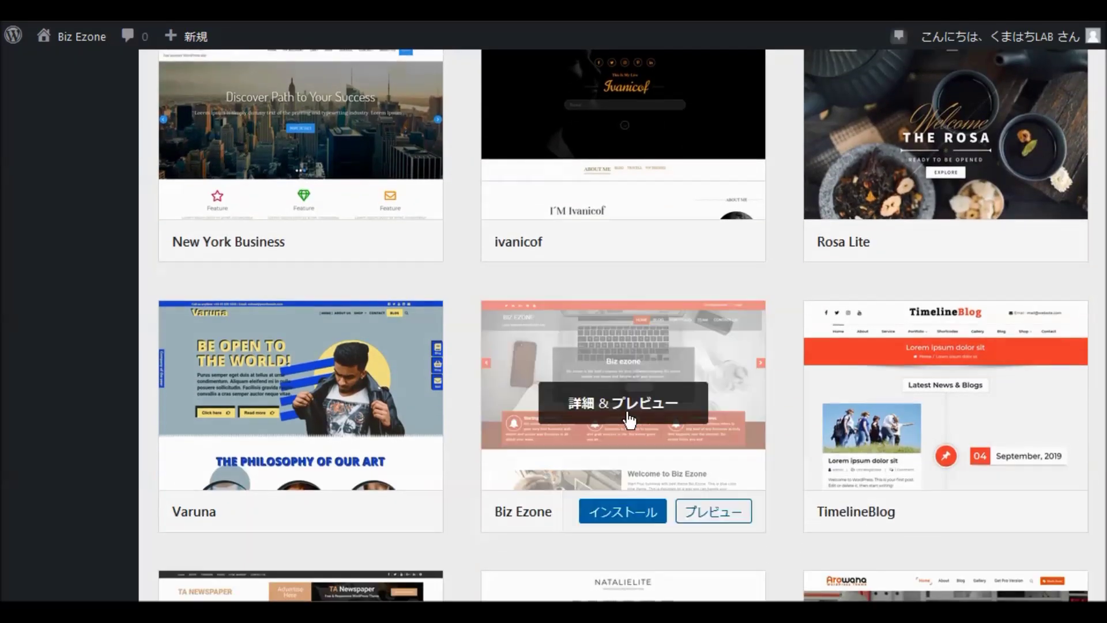
{"action": "scroll", "coordinate": [626, 421], "scroll_direction": "down", "scroll_amount": 2}
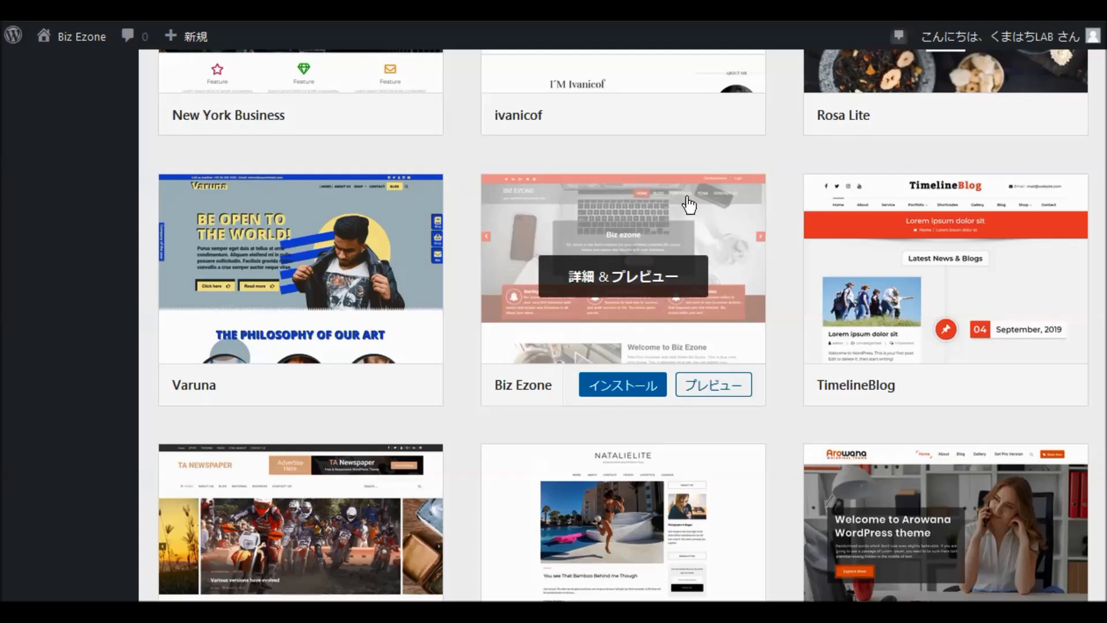
{"action": "left_click", "coordinate": [618, 397]}
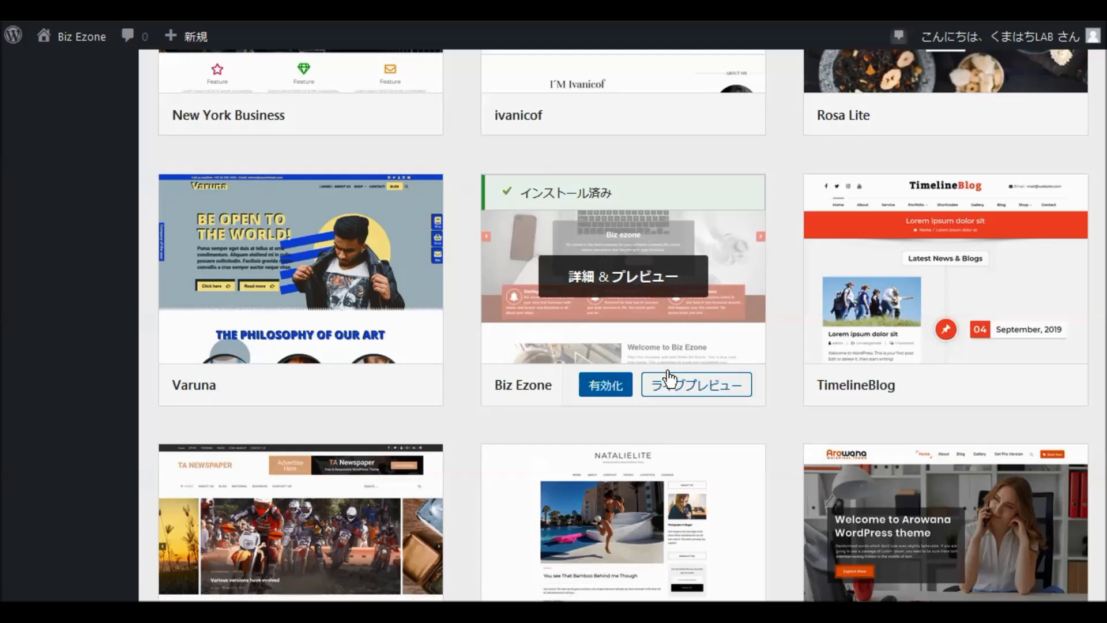
Activate the Biz Ezone theme and look over the installed themes.
{"action": "left_click", "coordinate": [604, 392]}
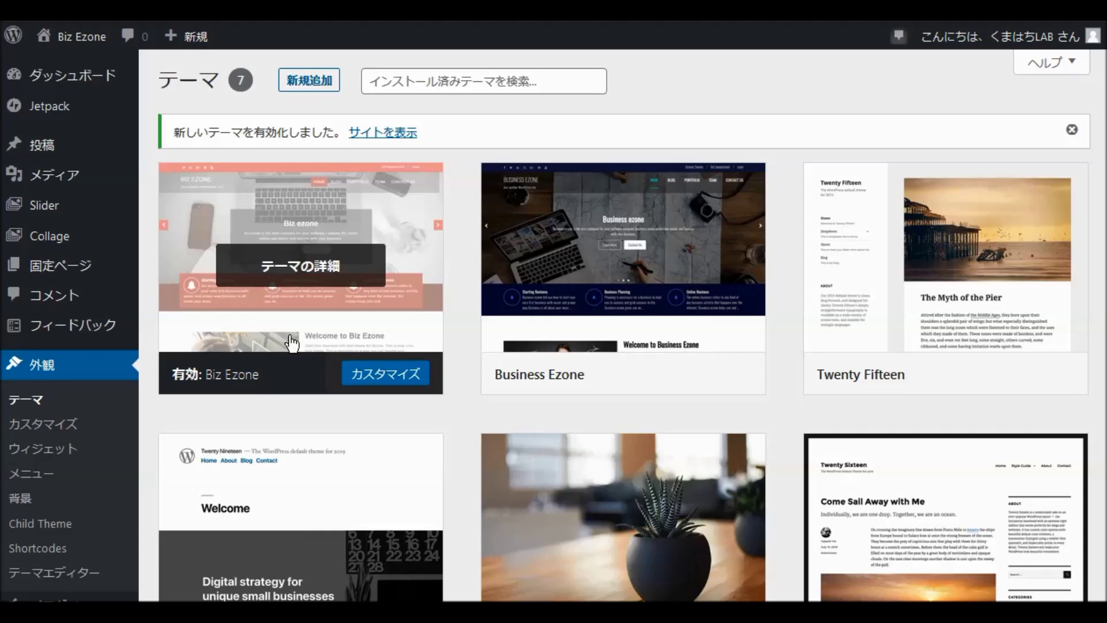
{"action": "scroll", "coordinate": [300, 341], "scroll_direction": "down", "scroll_amount": 2}
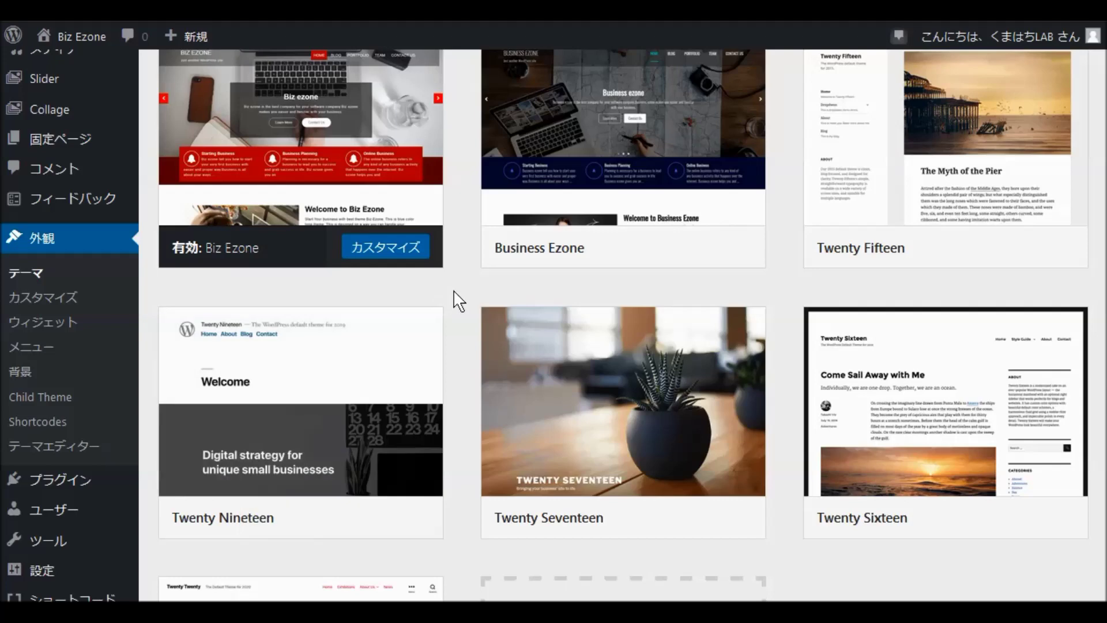
{"action": "scroll", "coordinate": [462, 300], "scroll_direction": "up", "scroll_amount": 2}
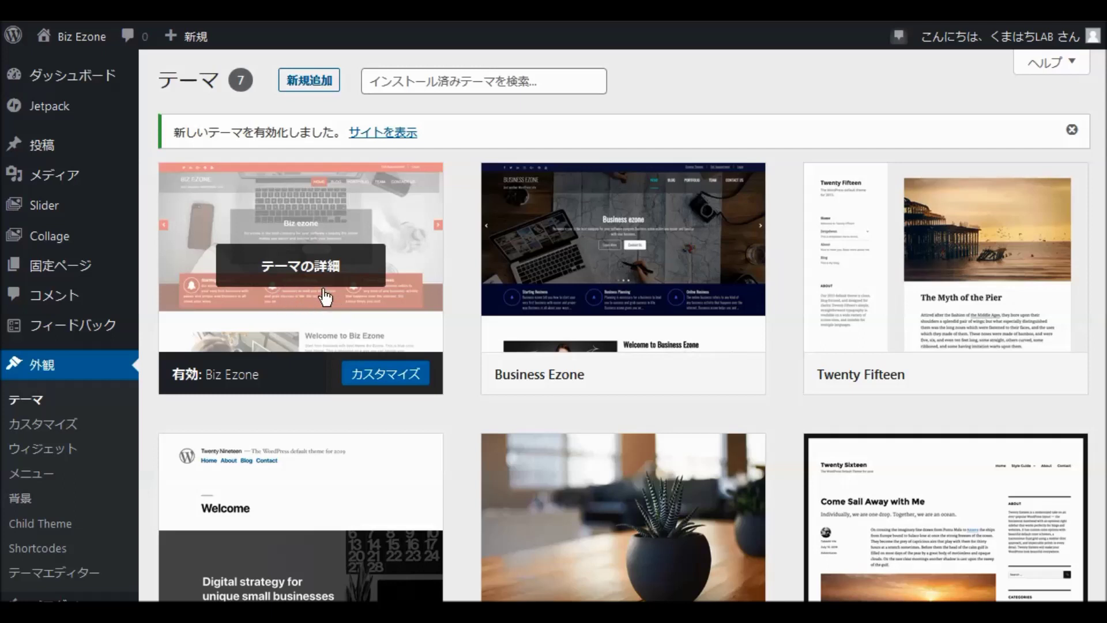
{"action": "scroll", "coordinate": [327, 297], "scroll_direction": "down", "scroll_amount": 2}
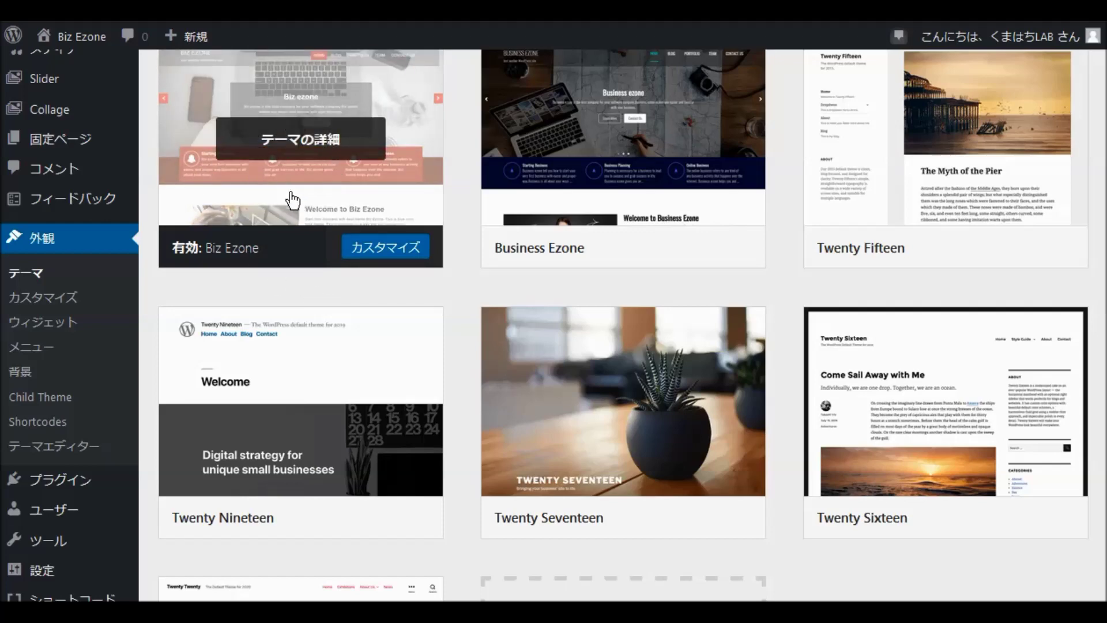
{"action": "scroll", "coordinate": [297, 201], "scroll_direction": "up", "scroll_amount": 2}
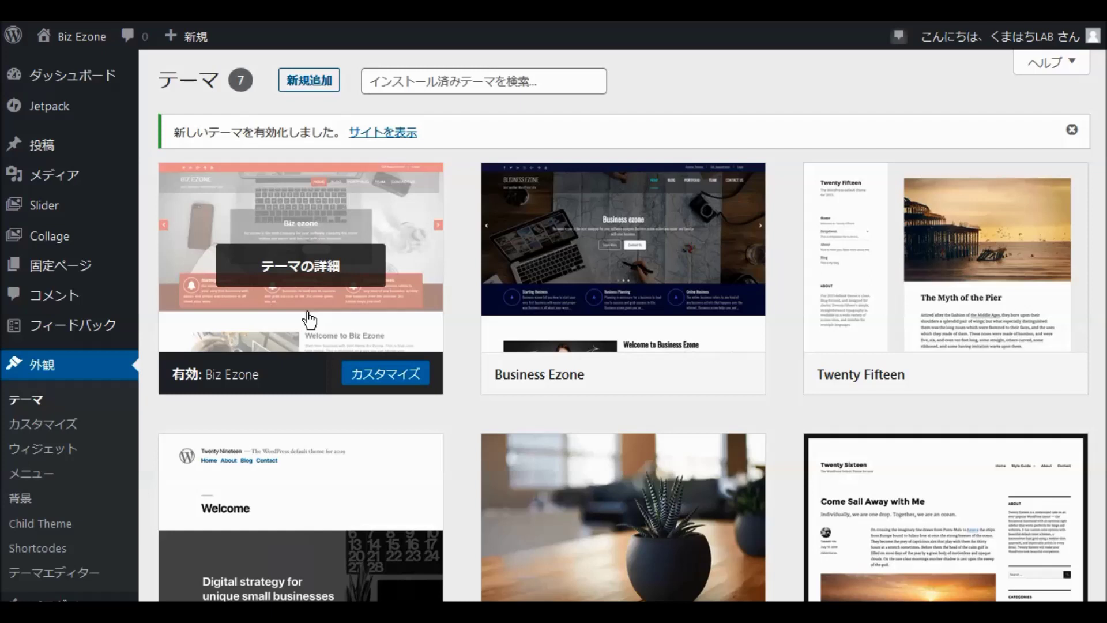
Open the customizer for the Biz Ezone theme and view the links under Theme Information.
{"action": "left_click", "coordinate": [46, 429]}
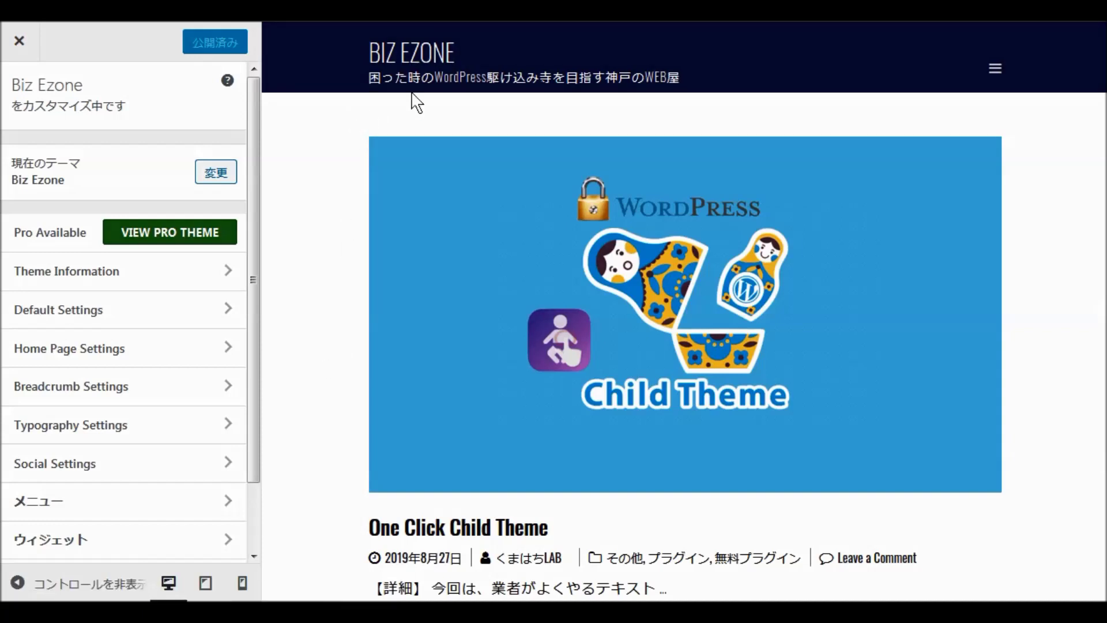
{"action": "left_click", "coordinate": [60, 278]}
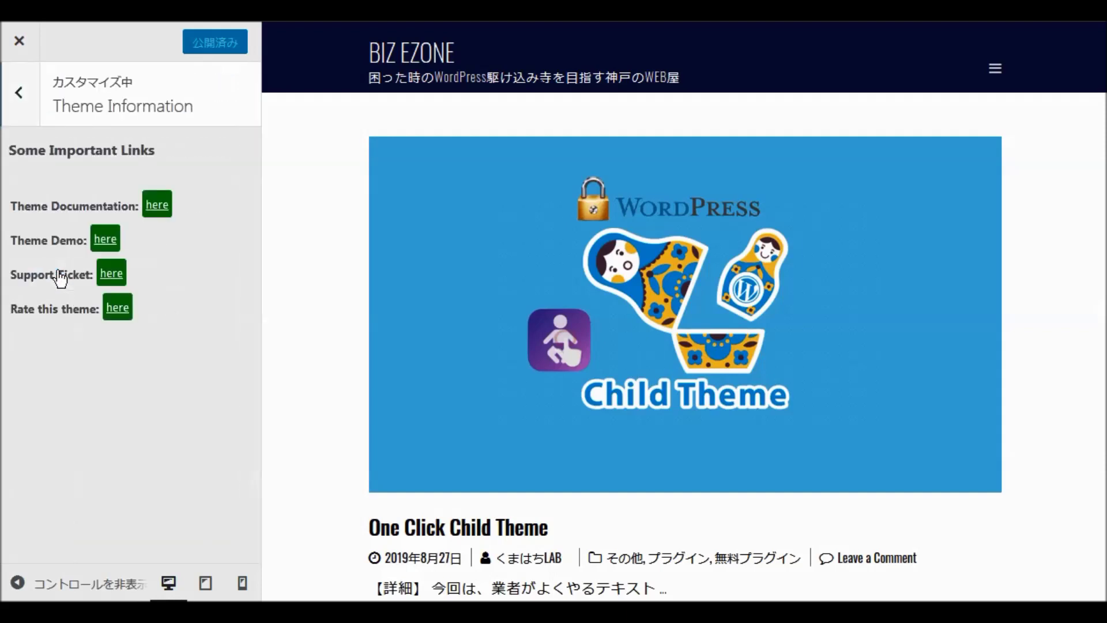
{"action": "left_click", "coordinate": [19, 97]}
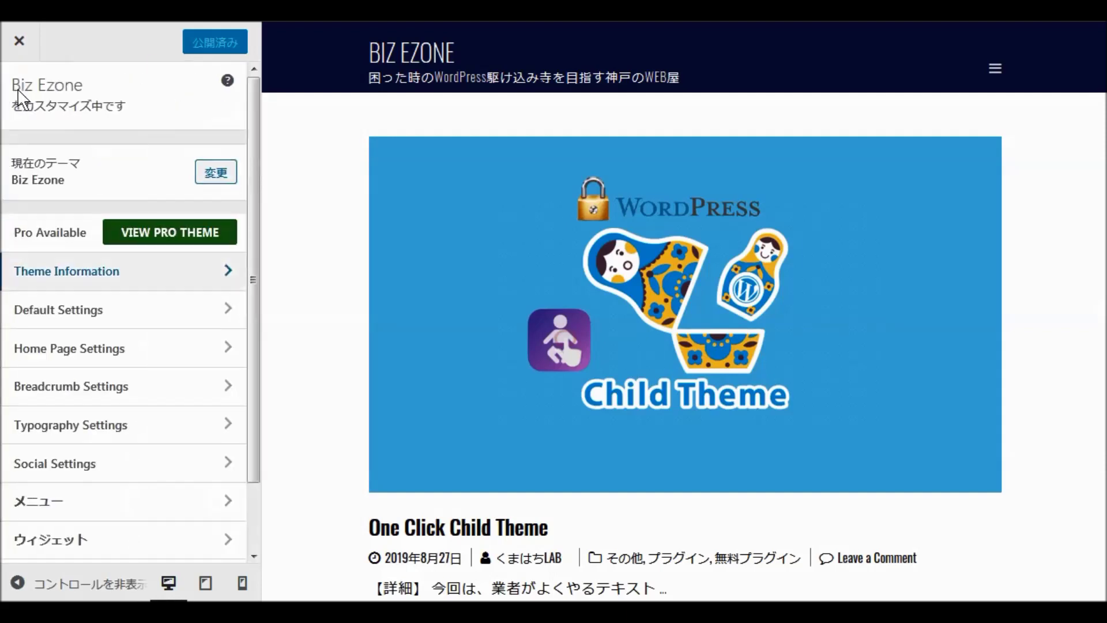
Open the site identity (サイト基本情報) section of Default Settings and start choosing a logo image.
{"action": "left_click", "coordinate": [62, 313]}
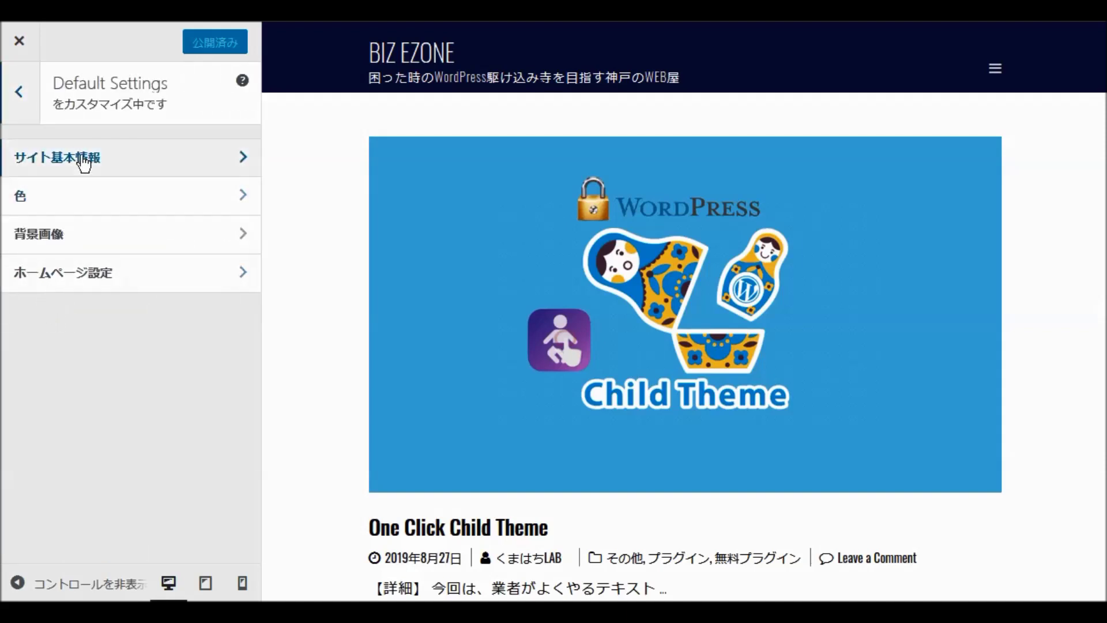
{"action": "left_click", "coordinate": [84, 161]}
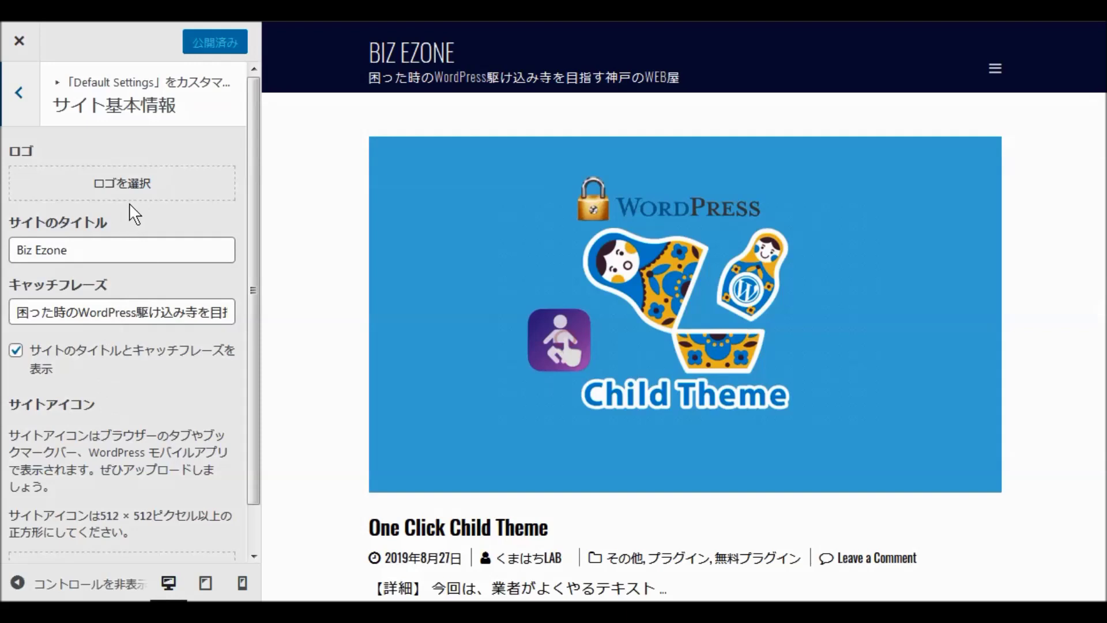
{"action": "left_click", "coordinate": [131, 183]}
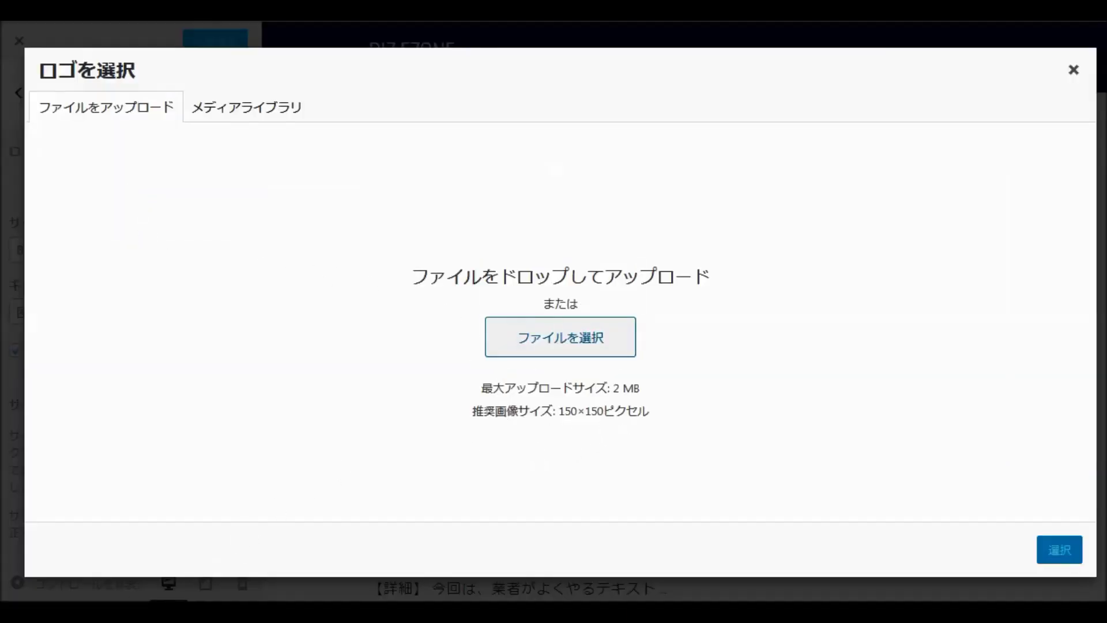
Upload aios150.png from the 908 folder in the picture library as the logo image.
{"action": "mouse_move", "coordinate": [173, 568]}
{"action": "left_click", "coordinate": [304, 553]}
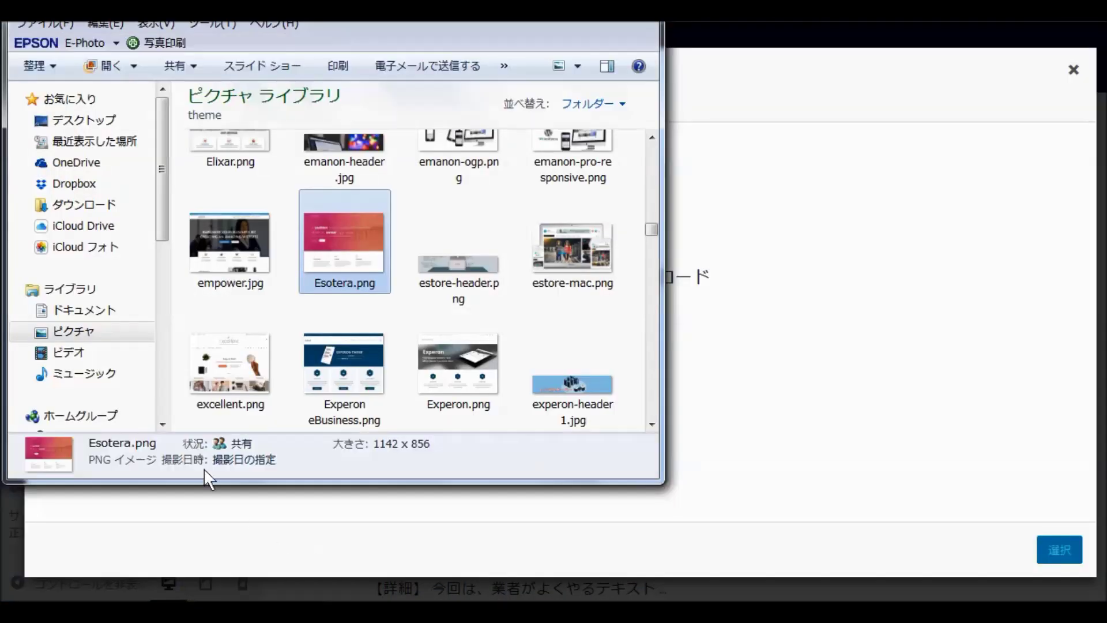
{"action": "key", "text": "BackSpace"}
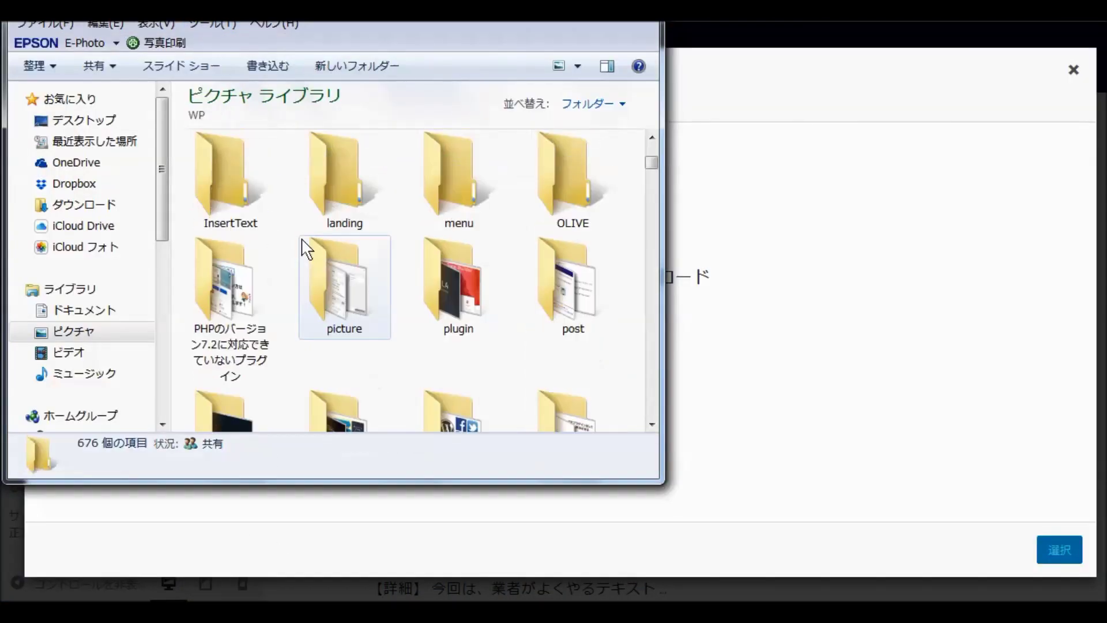
{"action": "double_click", "coordinate": [343, 194]}
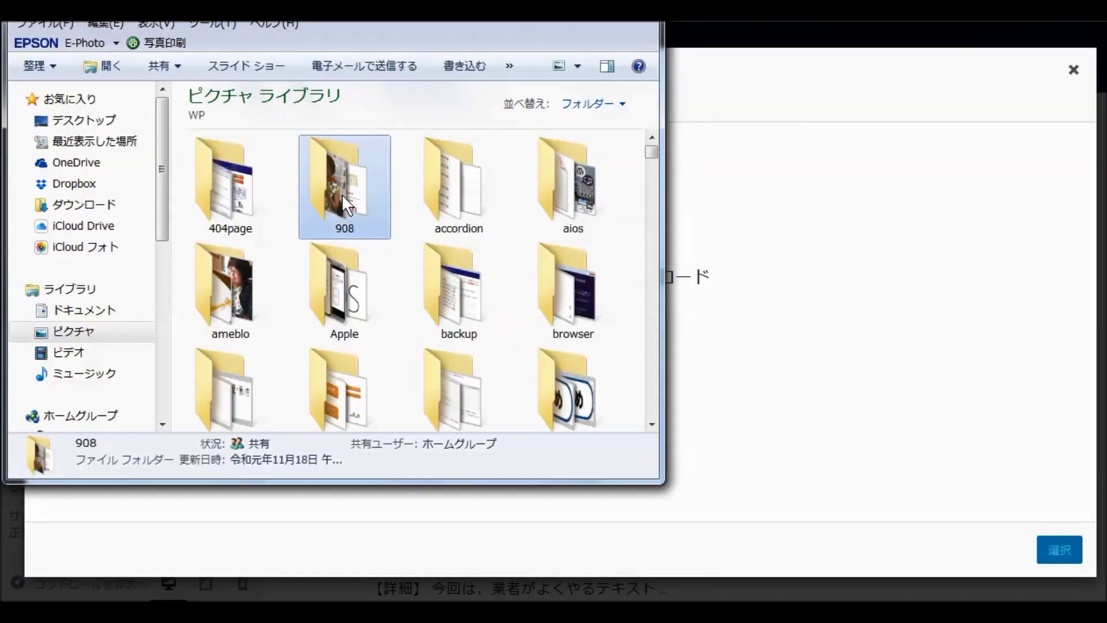
{"action": "scroll", "coordinate": [372, 308], "scroll_direction": "down", "scroll_amount": 3}
{"action": "scroll", "coordinate": [371, 310], "scroll_direction": "down", "scroll_amount": 3}
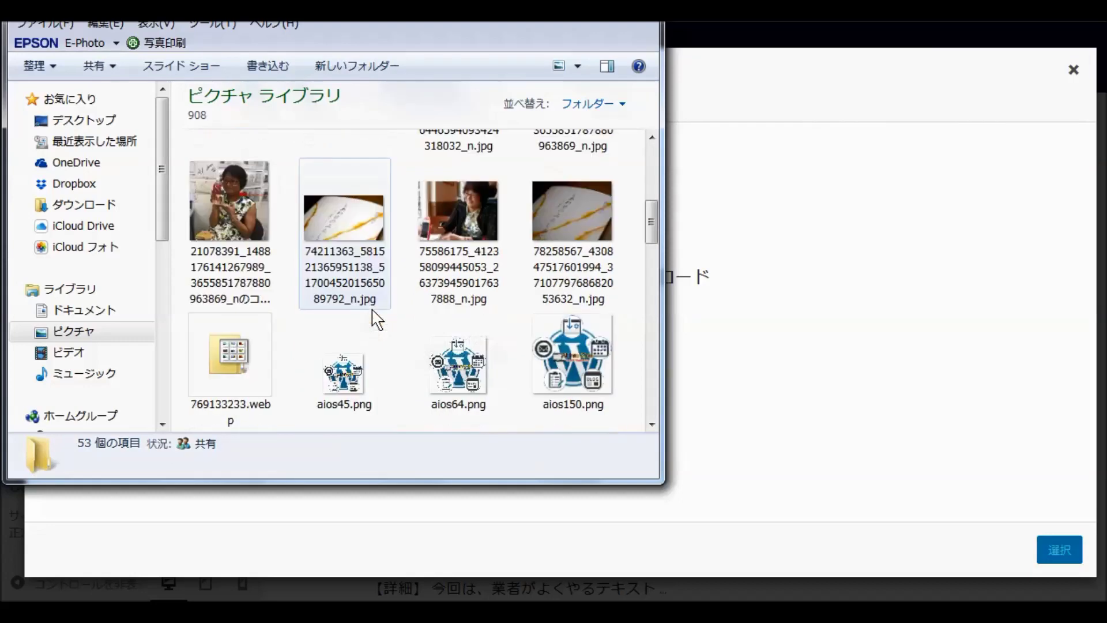
{"action": "left_click_drag", "start_coordinate": [570, 225], "coordinate": [736, 310]}
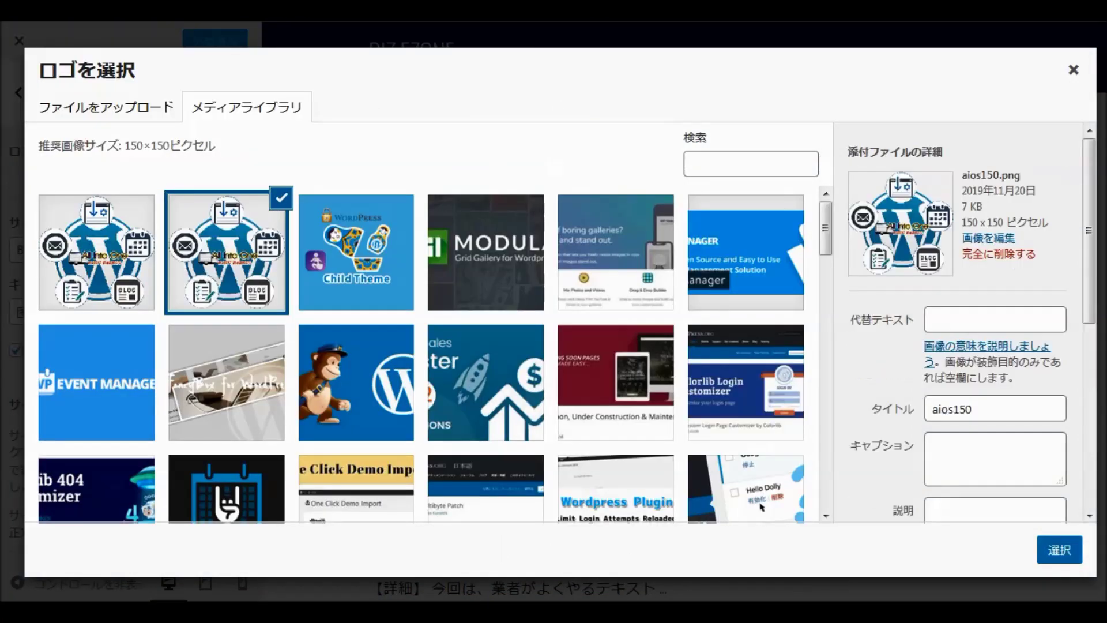
Apply aios150.png as the logo without cropping it and turn off display of the site title and tagline.
{"action": "left_click", "coordinate": [1057, 558]}
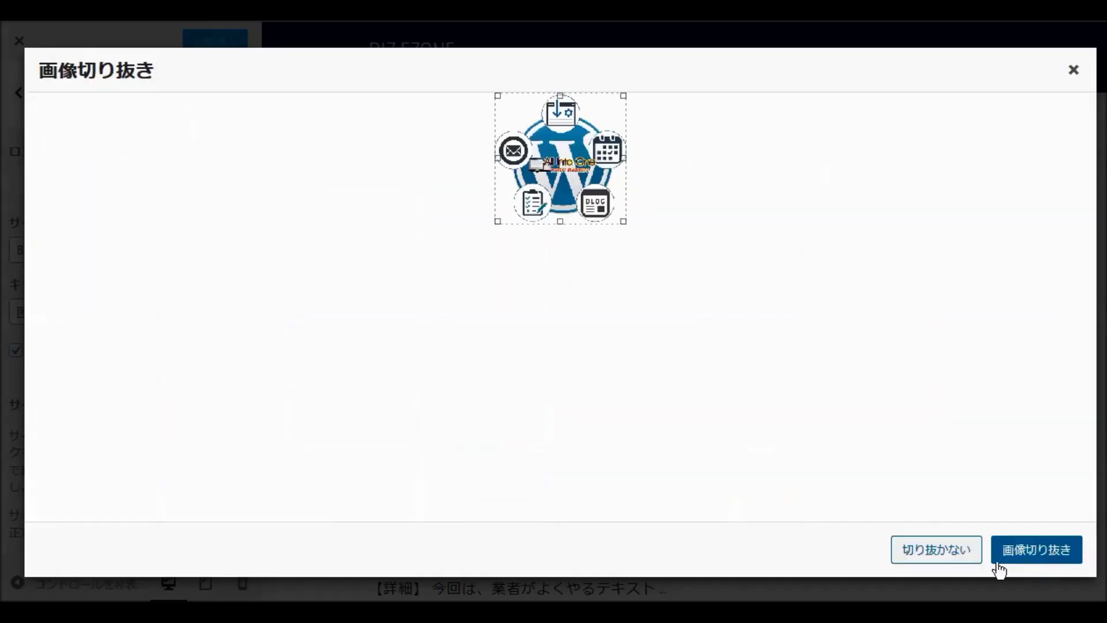
{"action": "left_click", "coordinate": [952, 557]}
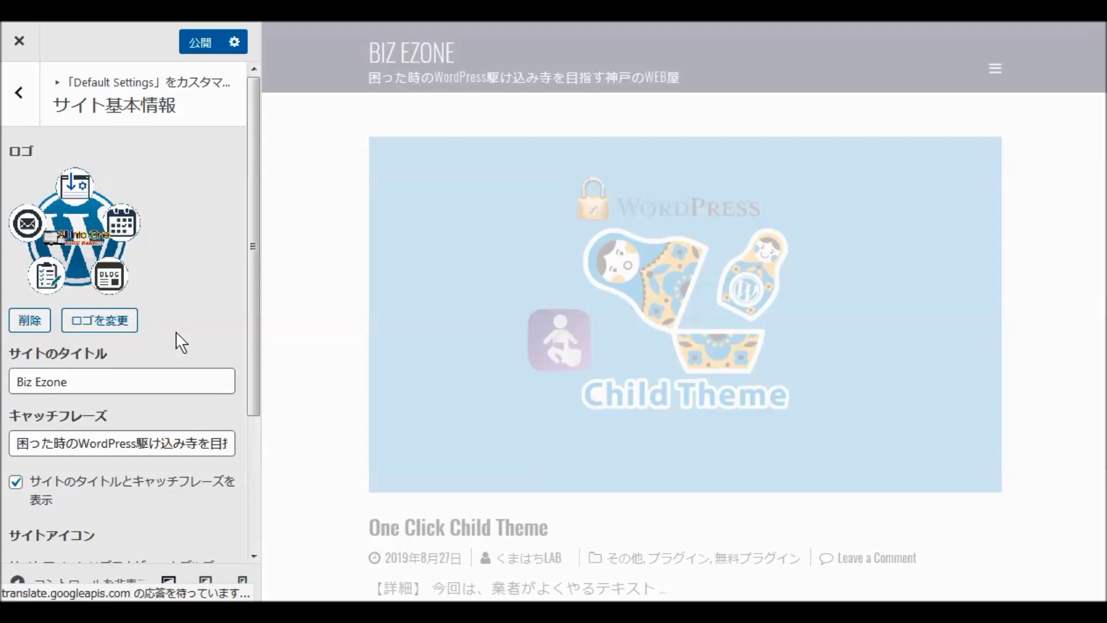
{"action": "scroll", "coordinate": [178, 341], "scroll_direction": "down", "scroll_amount": 2}
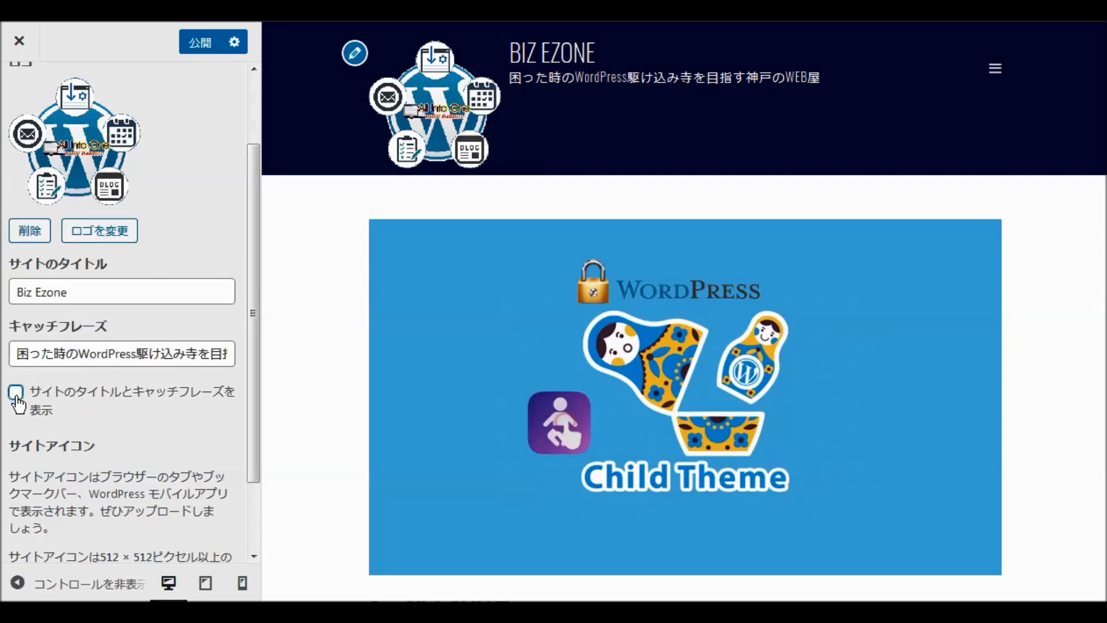
{"action": "left_click", "coordinate": [16, 394]}
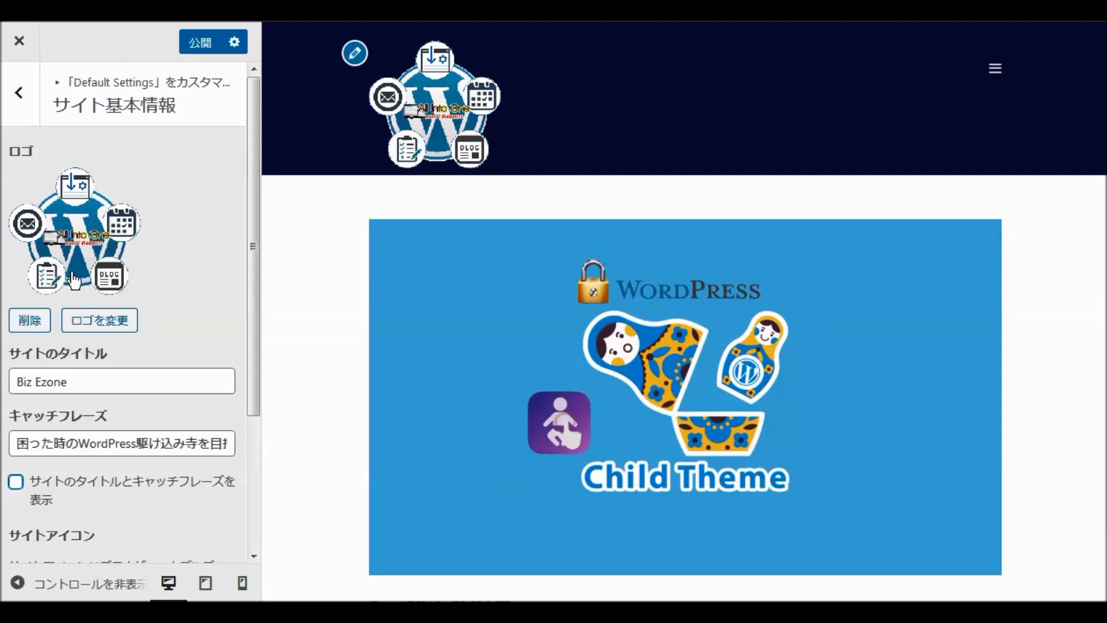
Set 908icon.png from the media library as the site icon and publish the site identity changes.
{"action": "scroll", "coordinate": [196, 309], "scroll_direction": "down", "scroll_amount": 3}
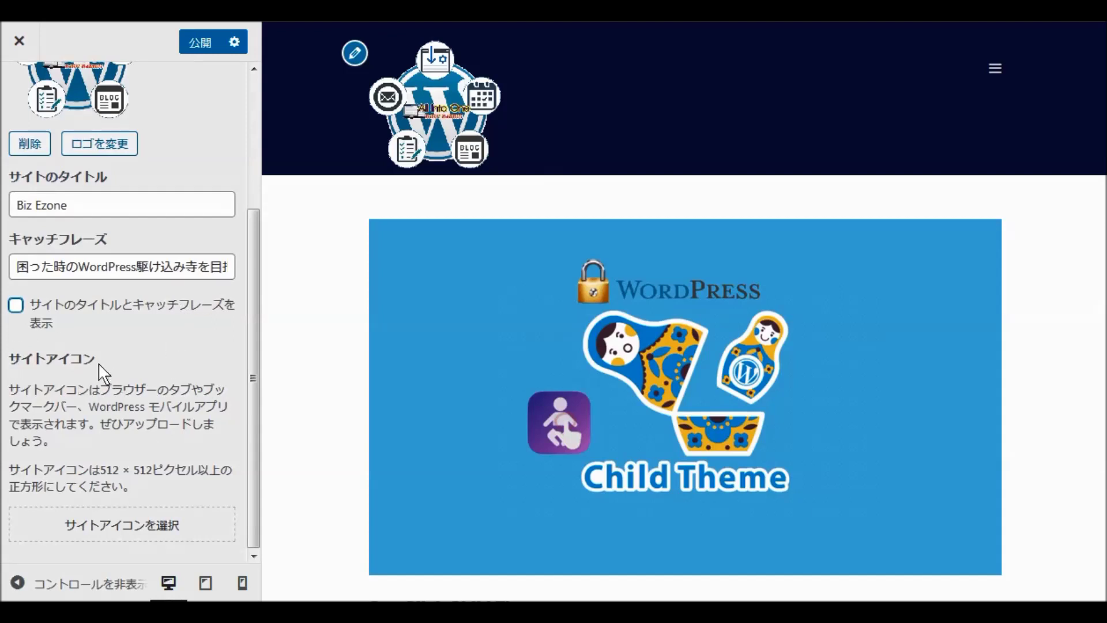
{"action": "left_click", "coordinate": [120, 529]}
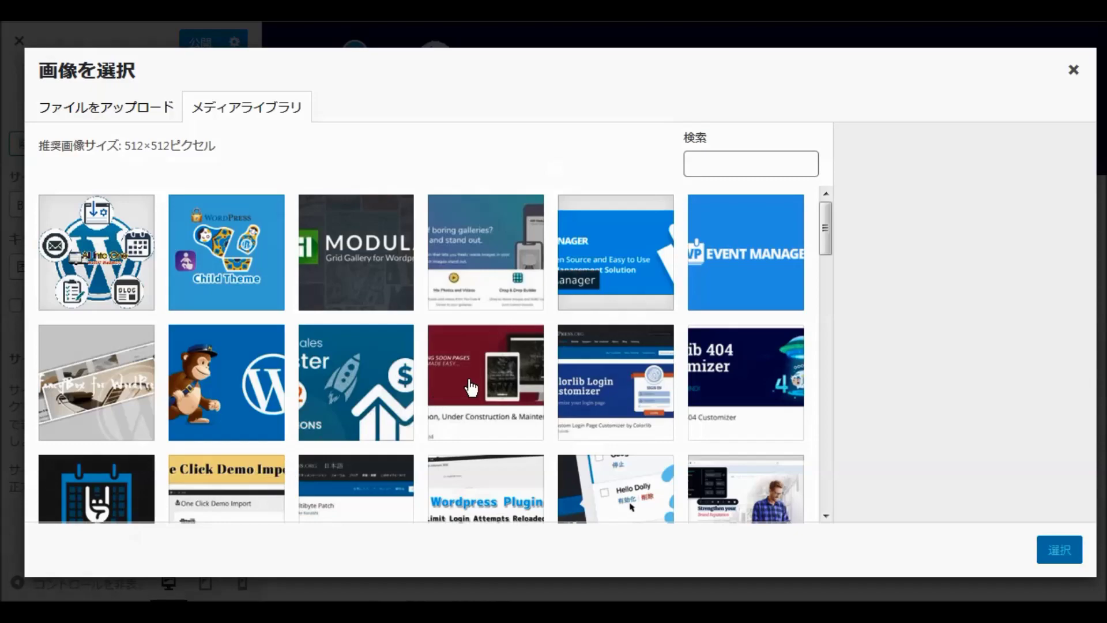
{"action": "scroll", "coordinate": [467, 392], "scroll_direction": "down", "scroll_amount": 6}
{"action": "scroll", "coordinate": [465, 395], "scroll_direction": "down", "scroll_amount": 8}
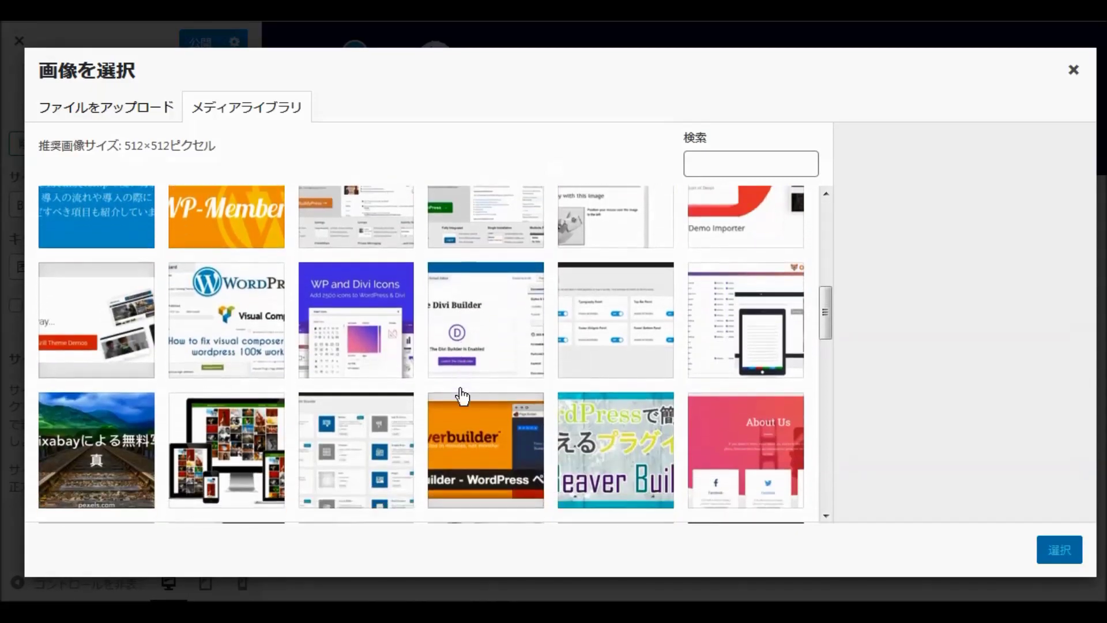
{"action": "scroll", "coordinate": [461, 397], "scroll_direction": "down", "scroll_amount": 9}
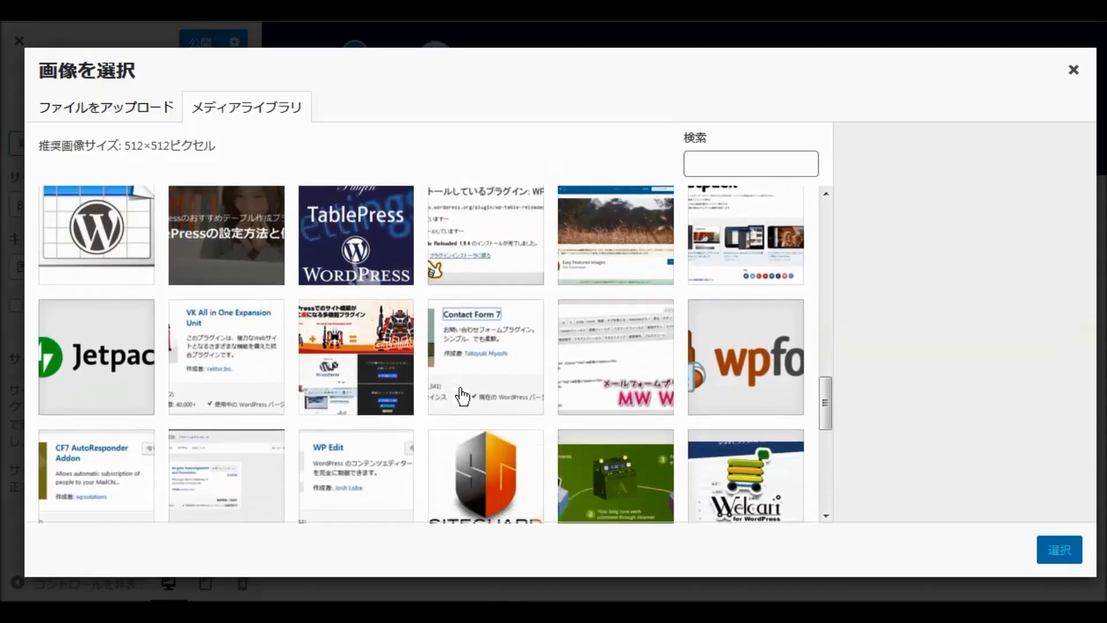
{"action": "scroll", "coordinate": [461, 397], "scroll_direction": "down", "scroll_amount": 1}
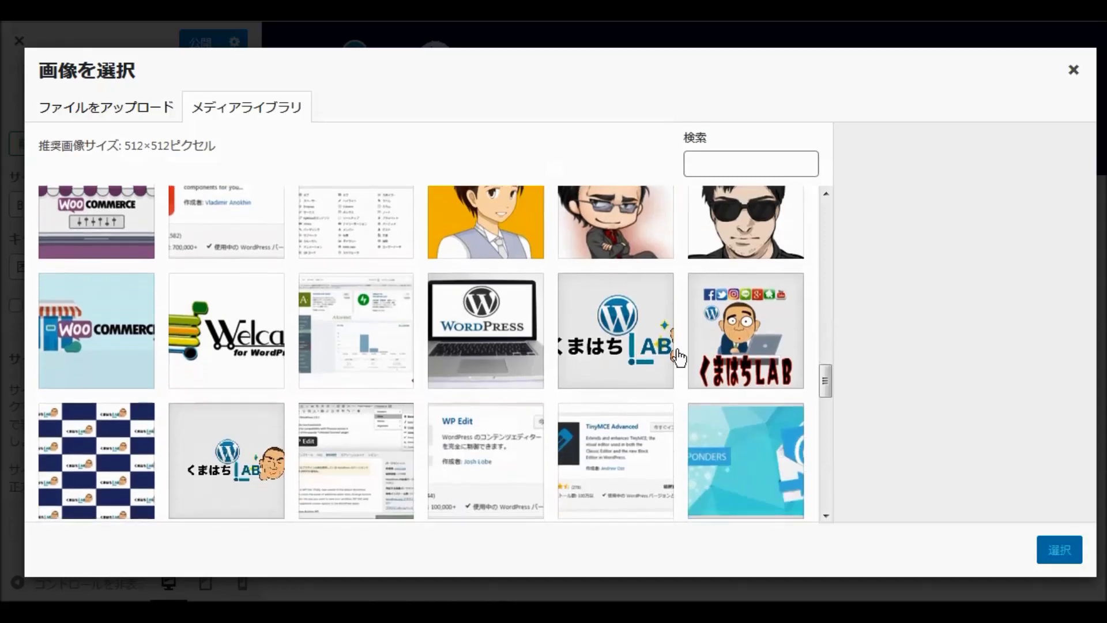
{"action": "left_click", "coordinate": [729, 346]}
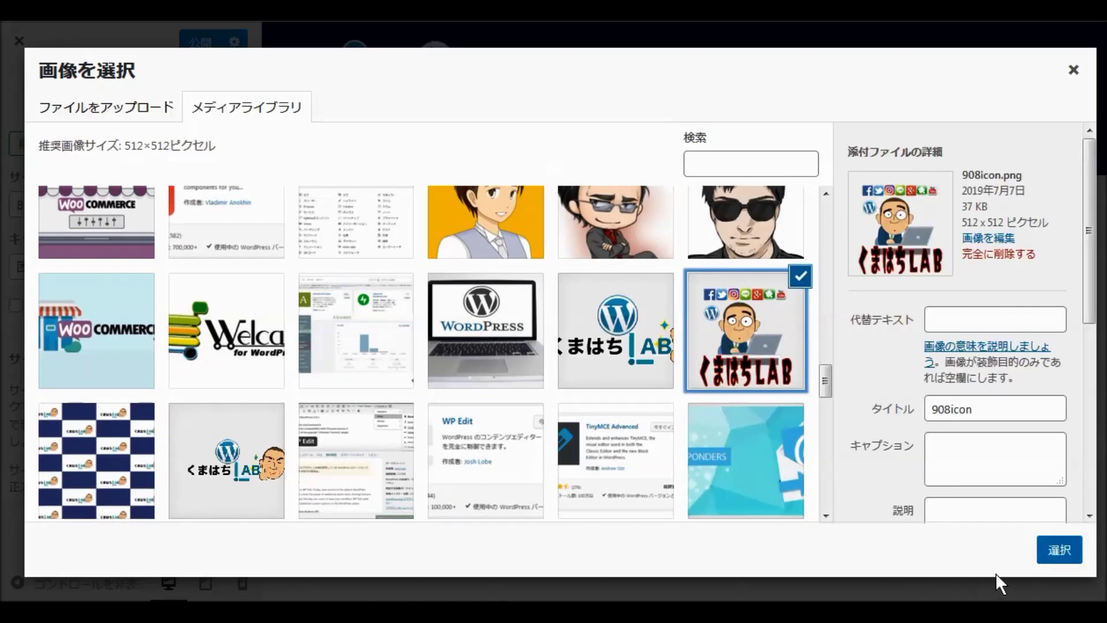
{"action": "left_click", "coordinate": [1059, 553]}
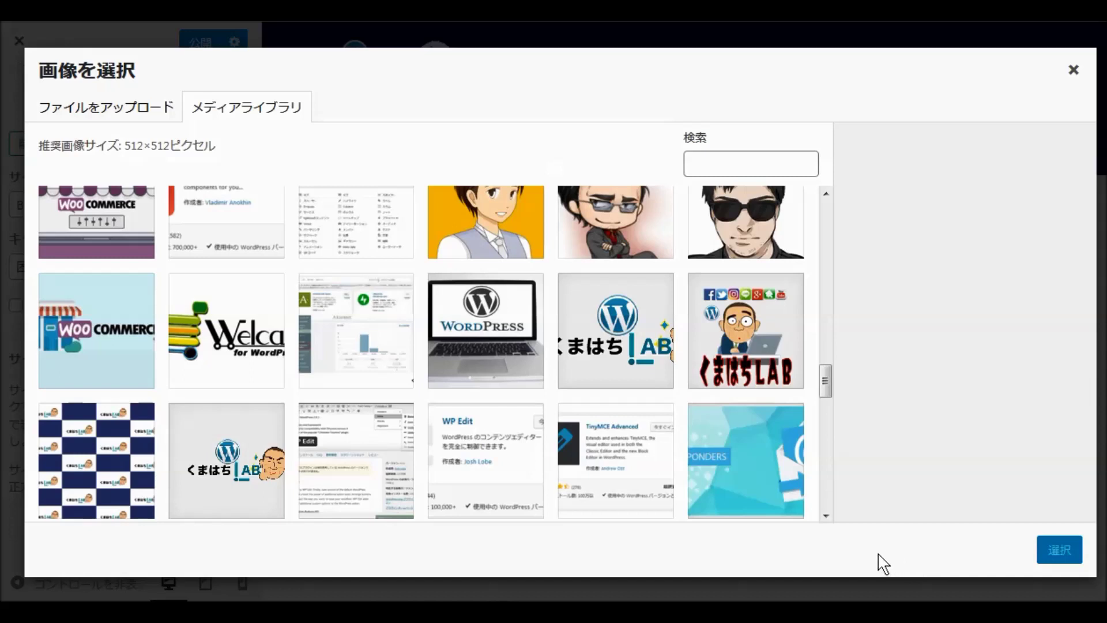
{"action": "key", "text": "Escape"}
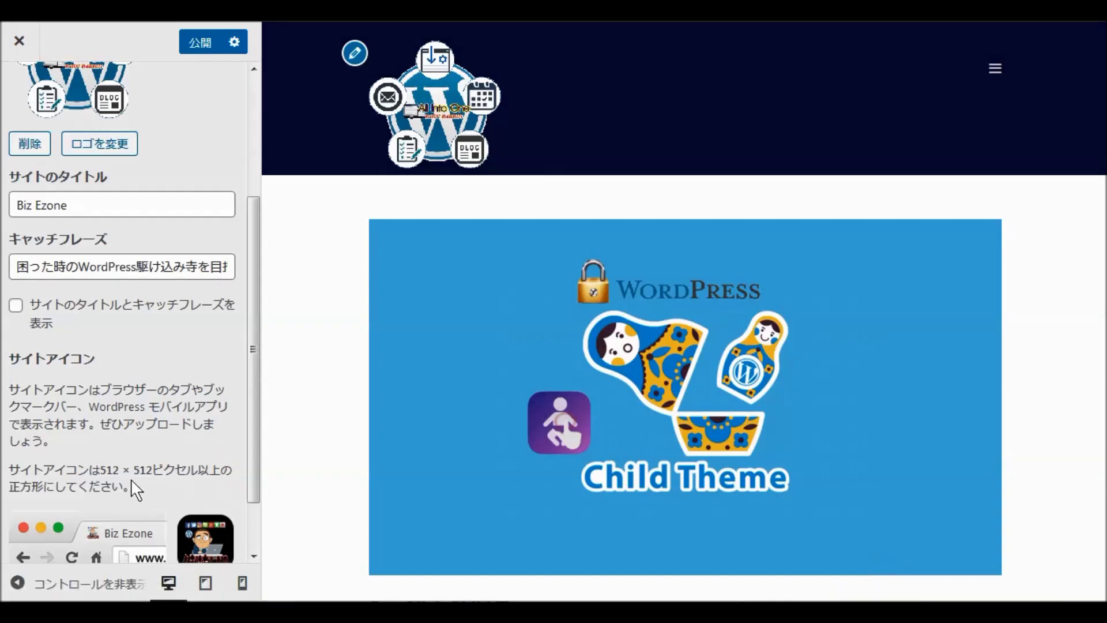
{"action": "left_click", "coordinate": [195, 50]}
View the color (色) and background image (背景画像) sections of Default Settings.
{"action": "scroll", "coordinate": [205, 153], "scroll_direction": "up", "scroll_amount": 3}
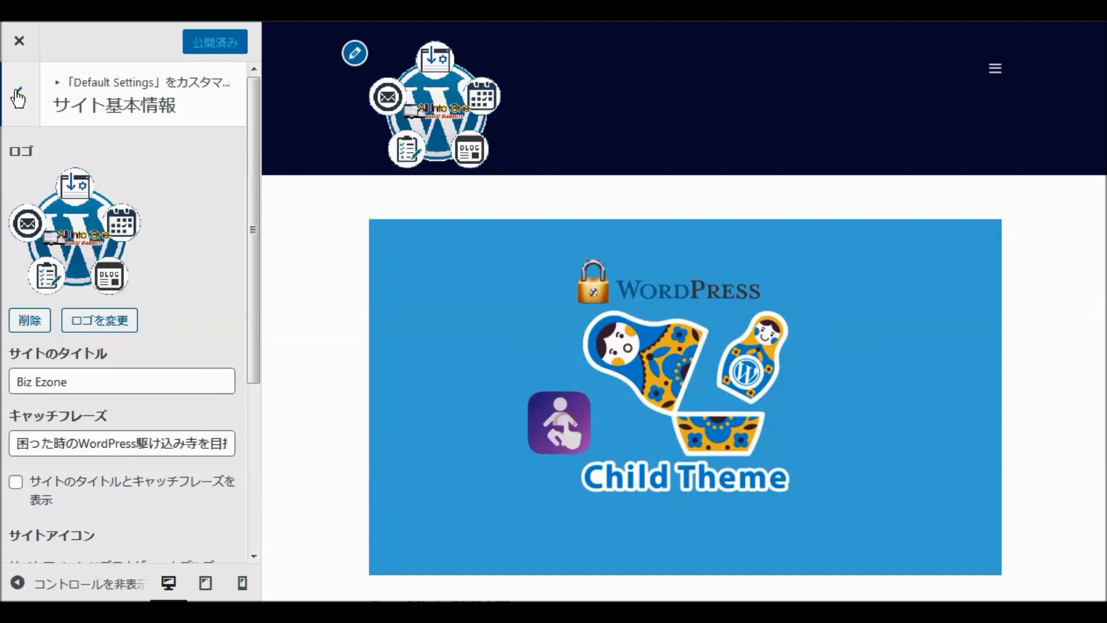
{"action": "left_click", "coordinate": [18, 98]}
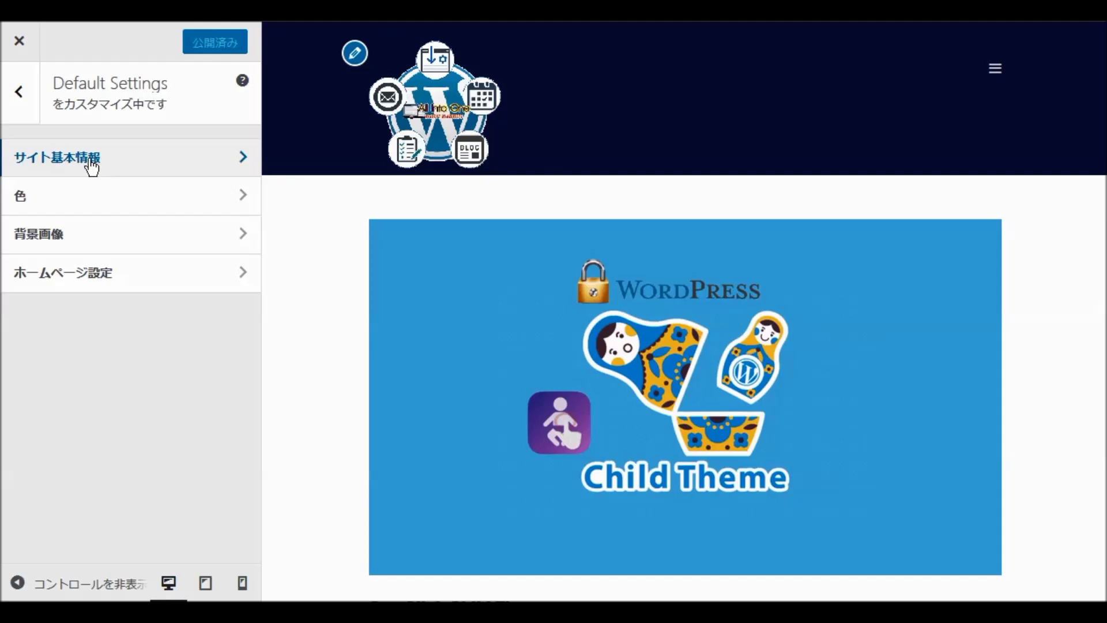
{"action": "left_click", "coordinate": [49, 205]}
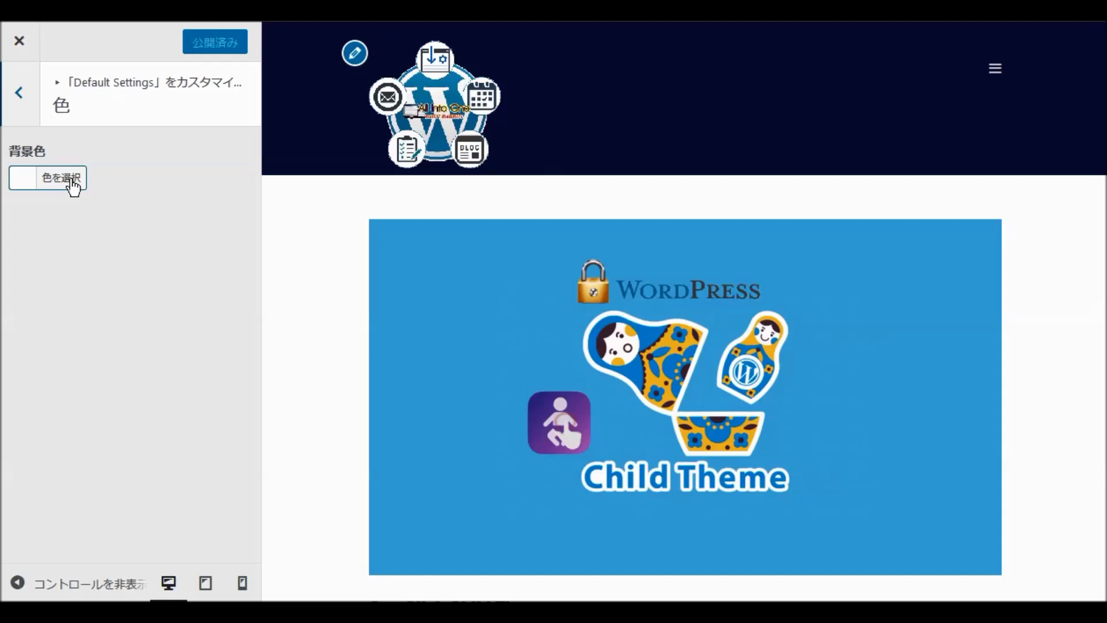
{"action": "left_click", "coordinate": [21, 98]}
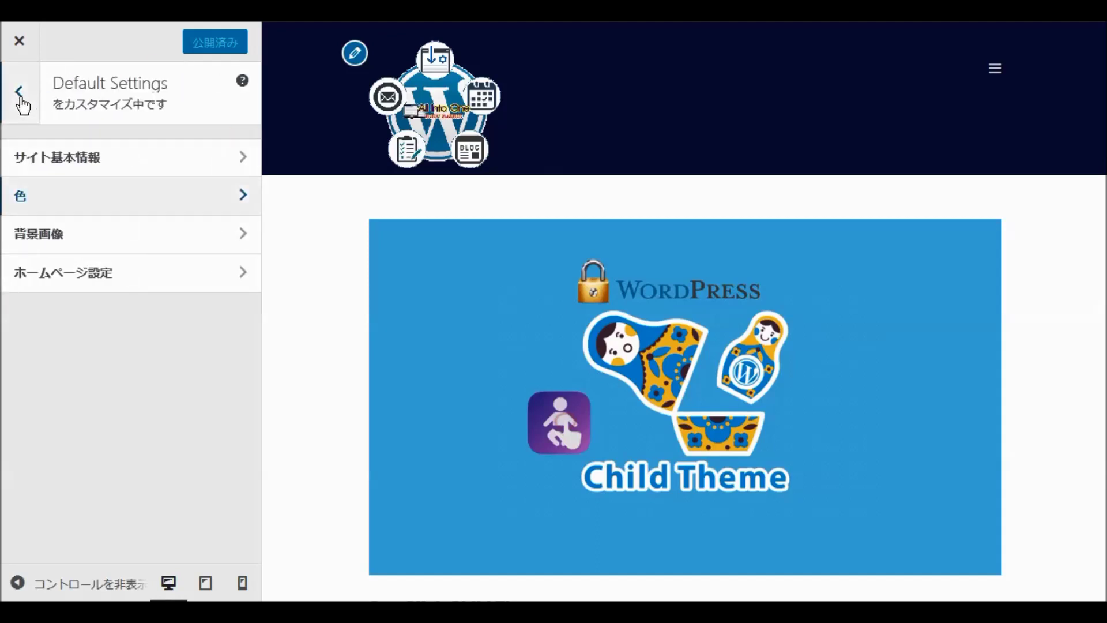
{"action": "left_click", "coordinate": [44, 243]}
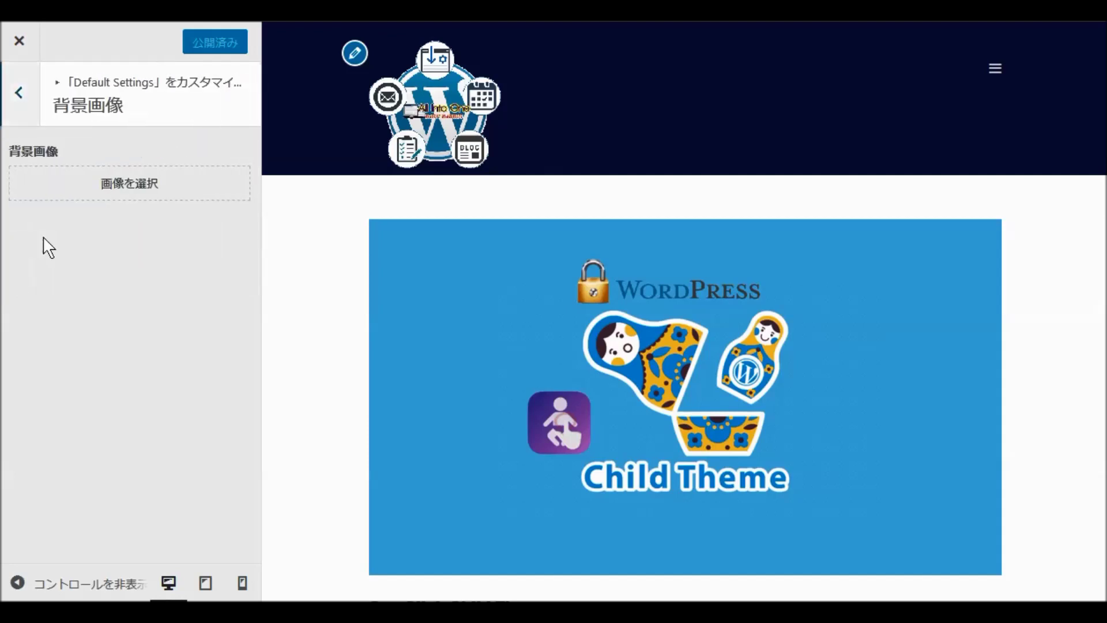
{"action": "left_click", "coordinate": [18, 98]}
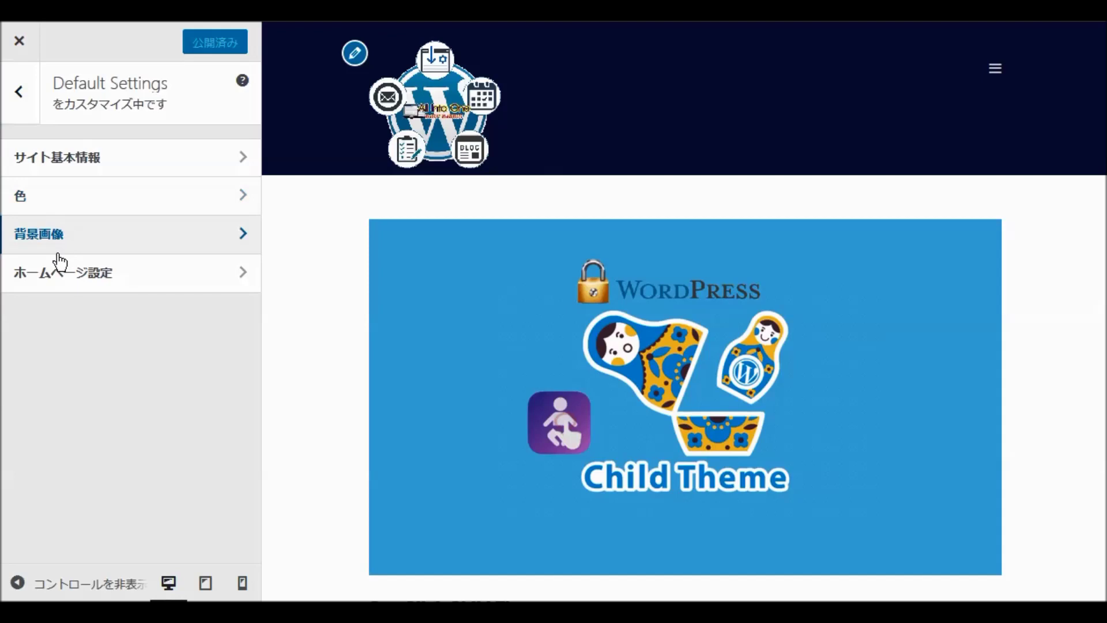
Set the homepage display to static pages with くまはちLABについて as homepage and ブログ as posts page, and publish.
{"action": "left_click", "coordinate": [83, 283]}
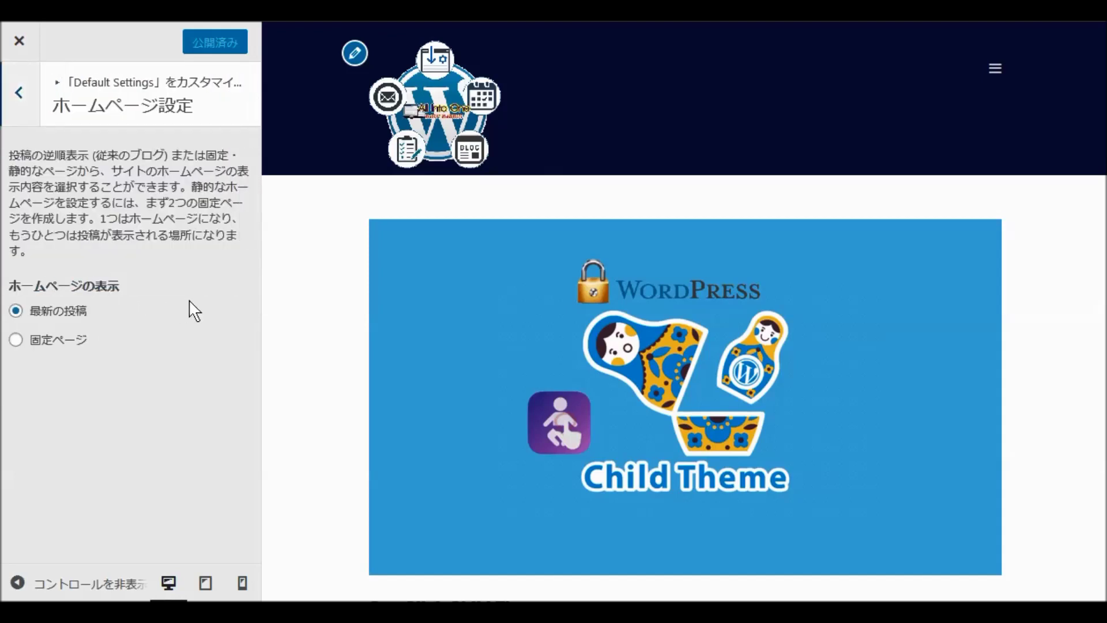
{"action": "left_click", "coordinate": [16, 340]}
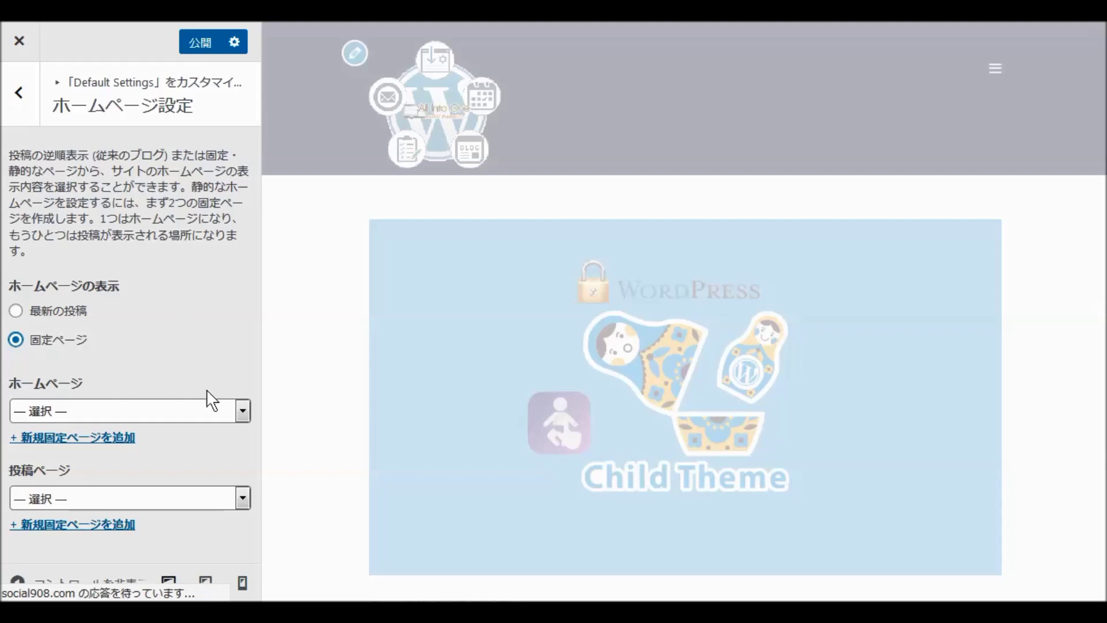
{"action": "left_click", "coordinate": [243, 413]}
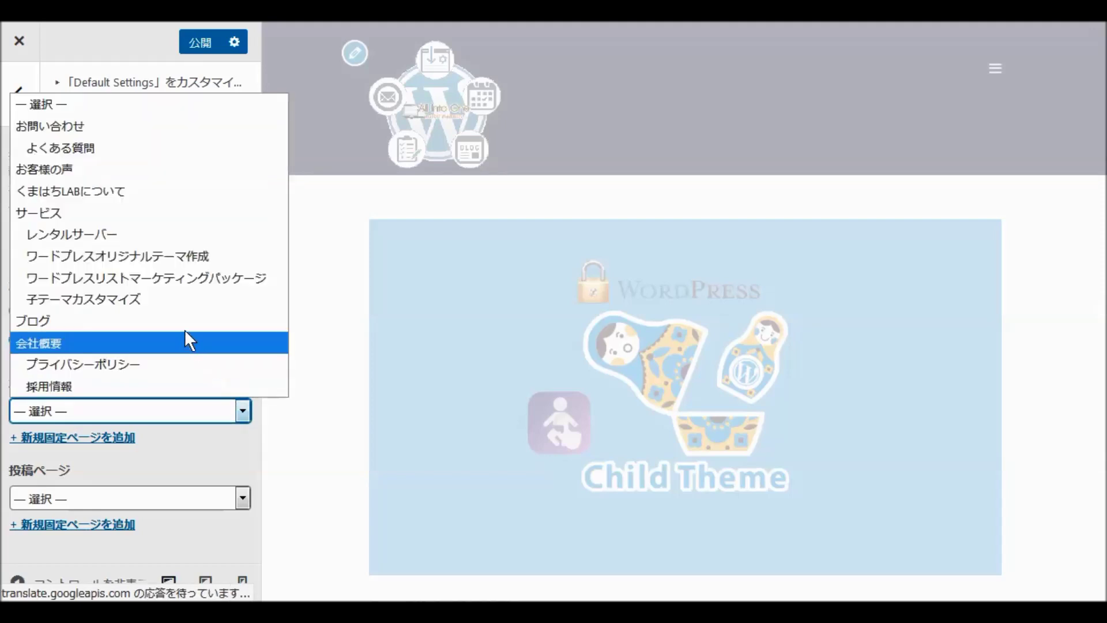
{"action": "left_click", "coordinate": [156, 190]}
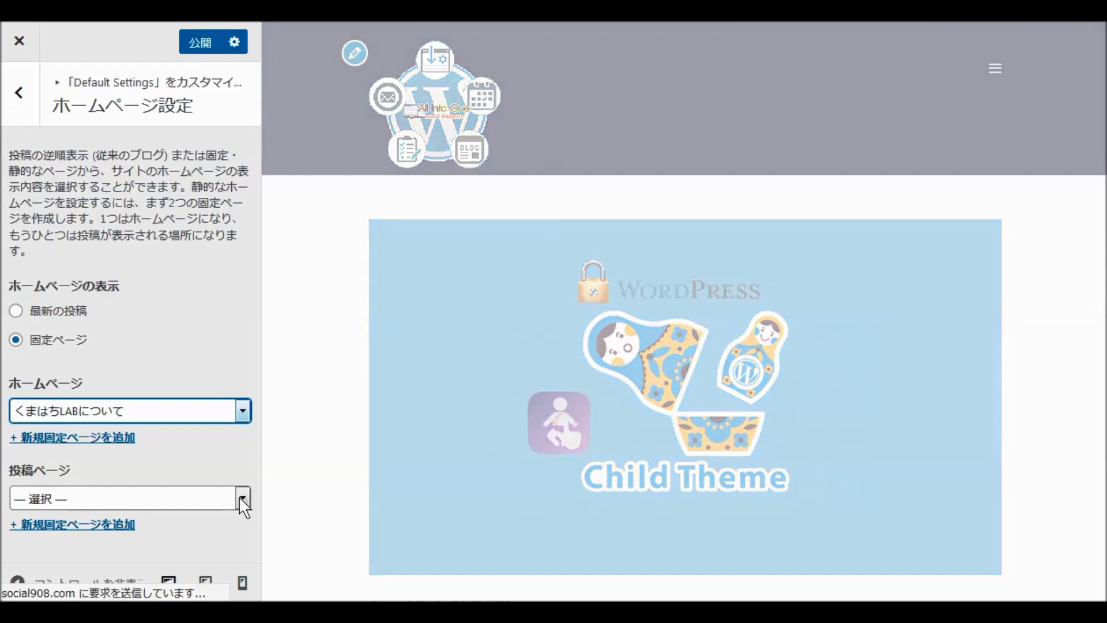
{"action": "left_click", "coordinate": [243, 498]}
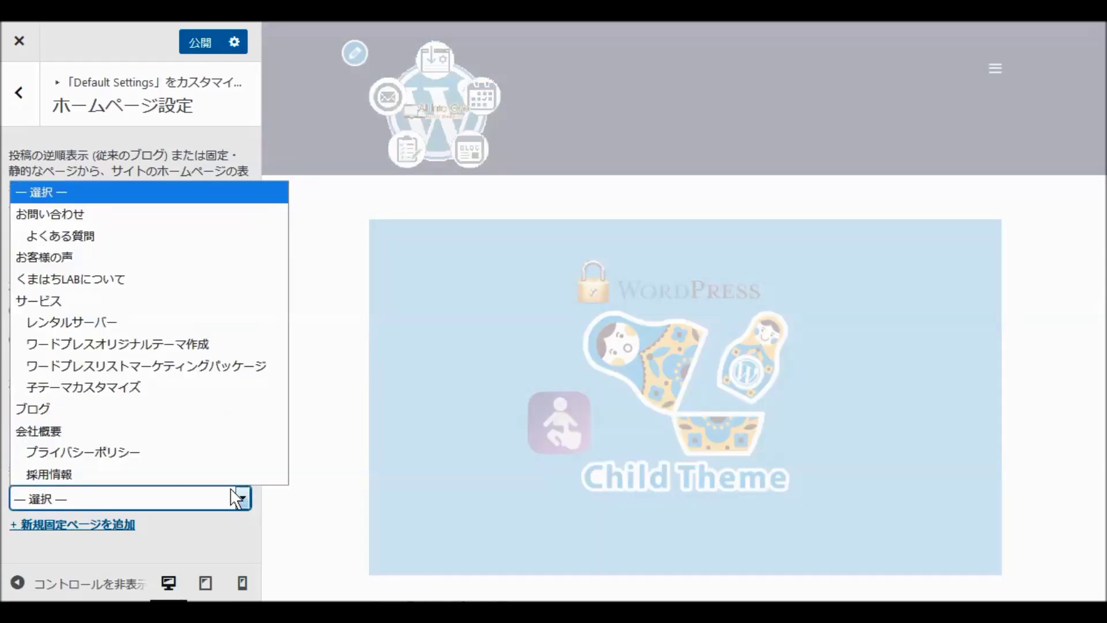
{"action": "left_click", "coordinate": [165, 406]}
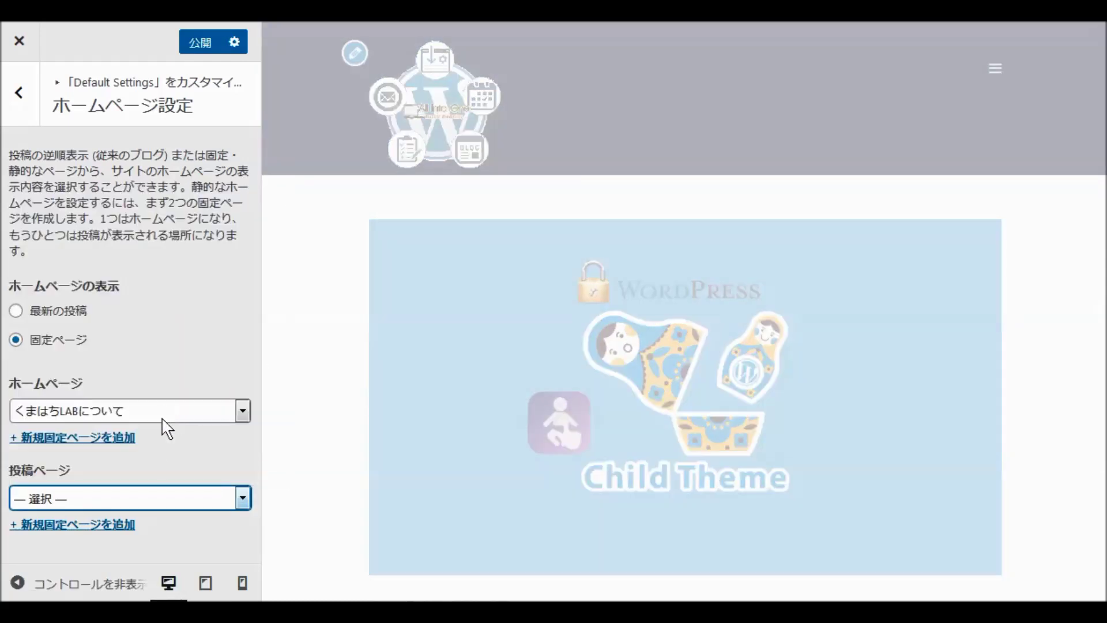
{"action": "left_click", "coordinate": [195, 42]}
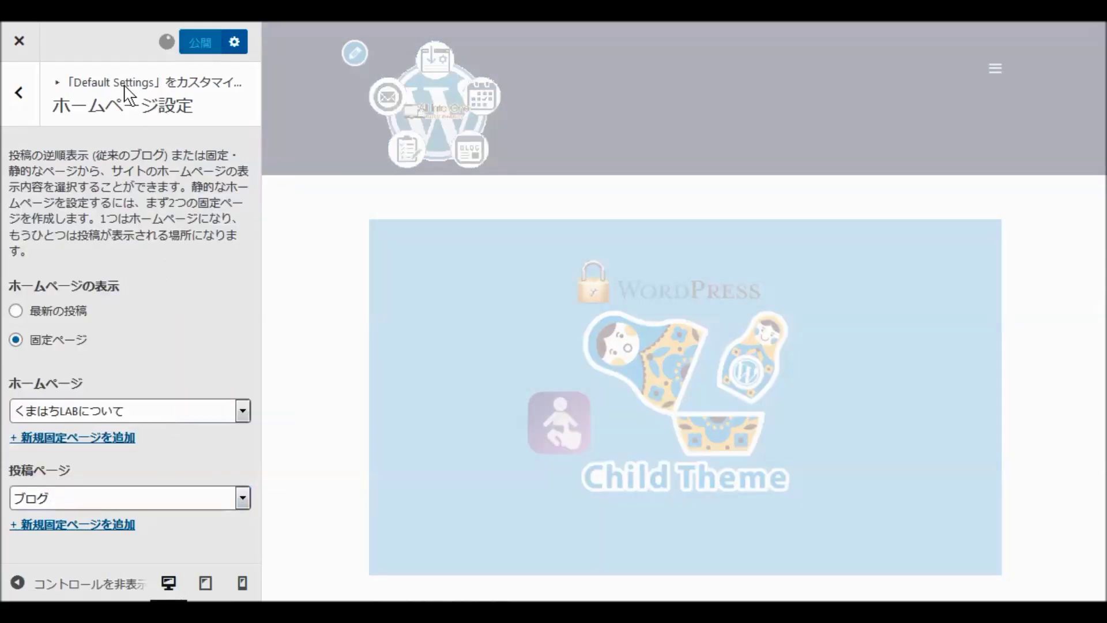
Leave the customizer and open the くまはちLABについて front page for editing from the list of fixed pages.
{"action": "left_click", "coordinate": [15, 94]}
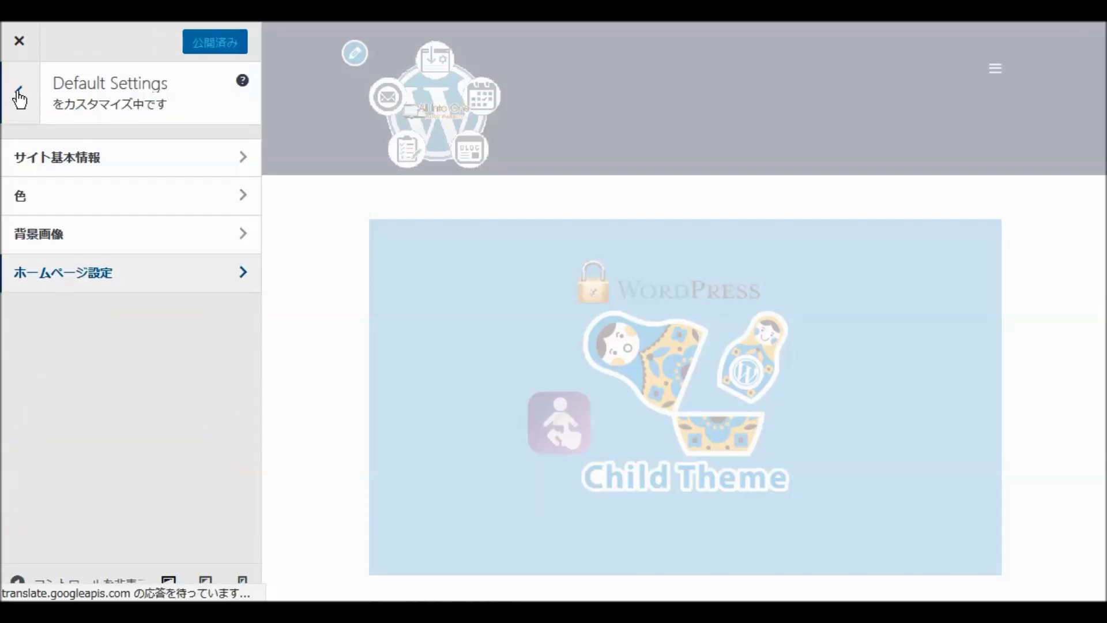
{"action": "left_click", "coordinate": [19, 98]}
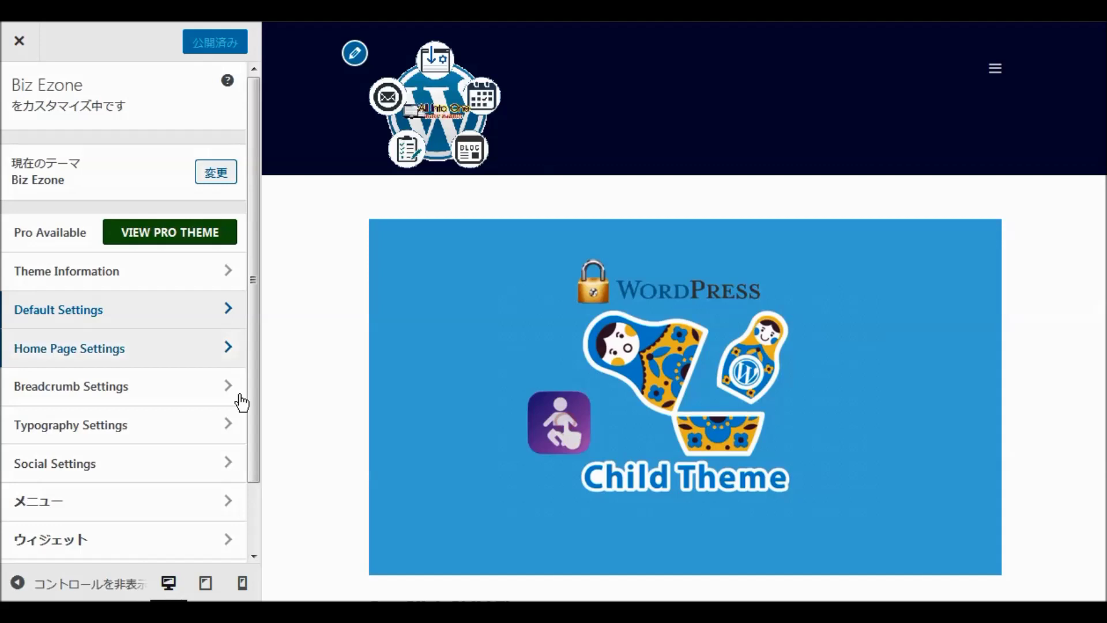
{"action": "left_click", "coordinate": [11, 55]}
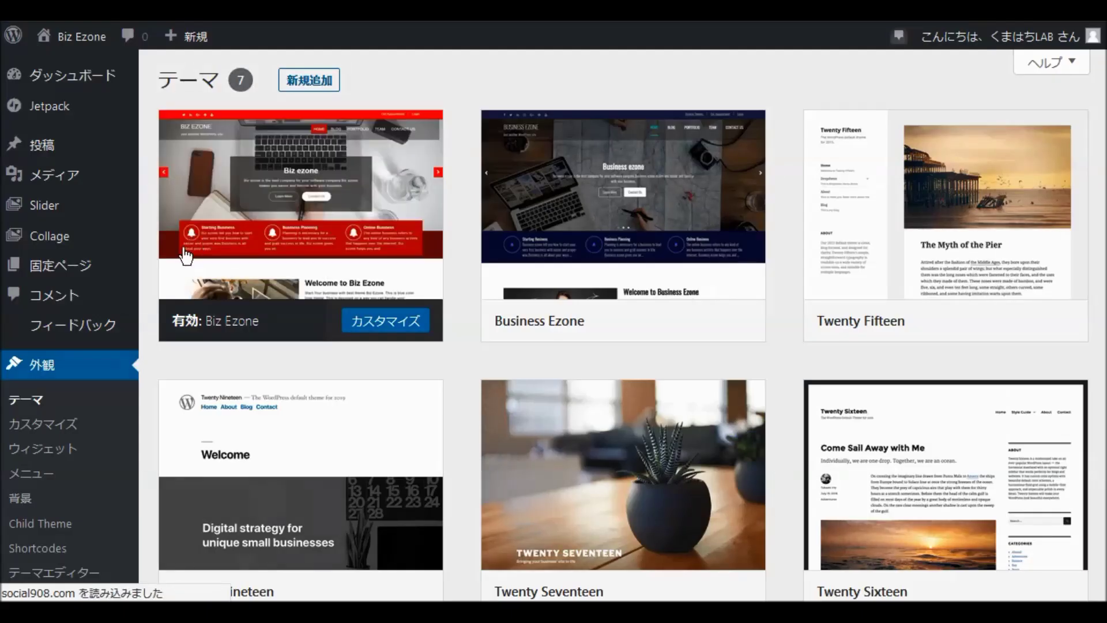
{"action": "mouse_move", "coordinate": [39, 271]}
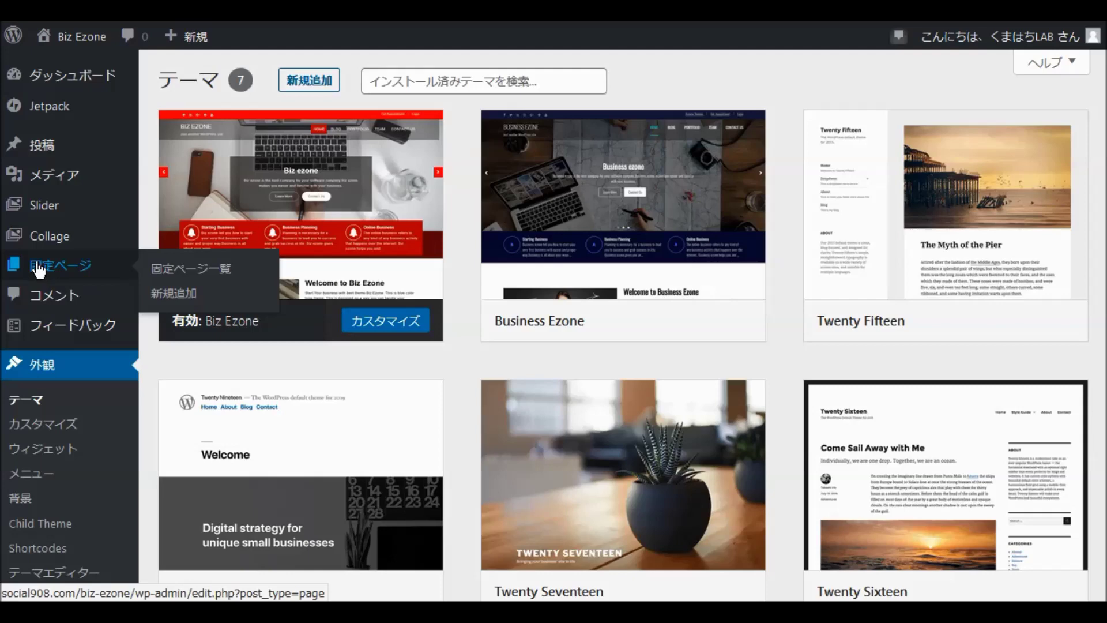
{"action": "left_click", "coordinate": [38, 268]}
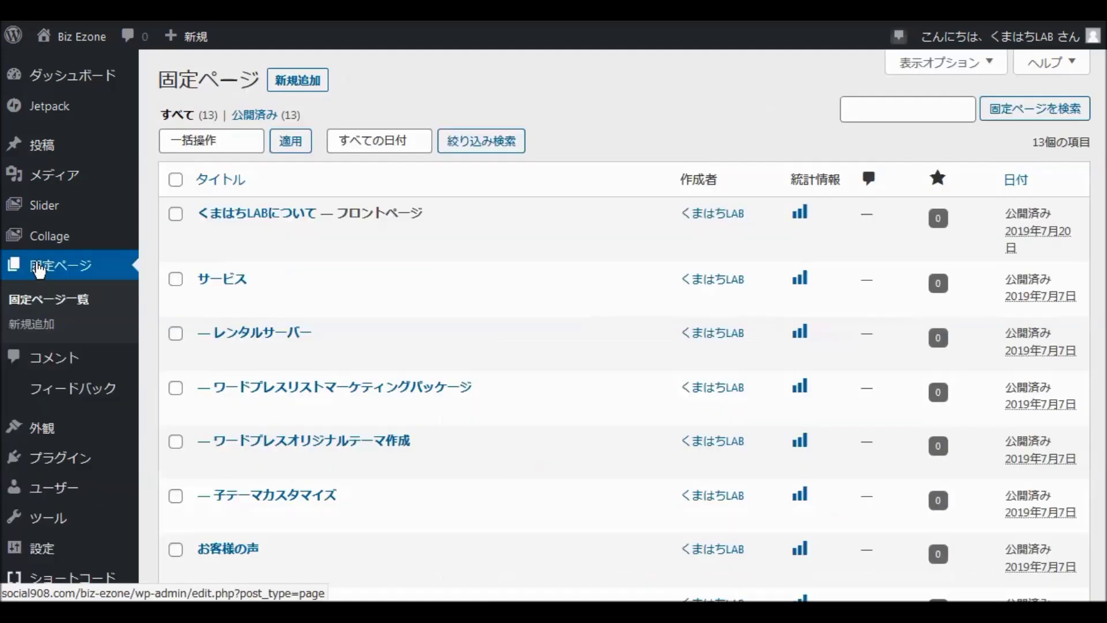
{"action": "mouse_move", "coordinate": [249, 214]}
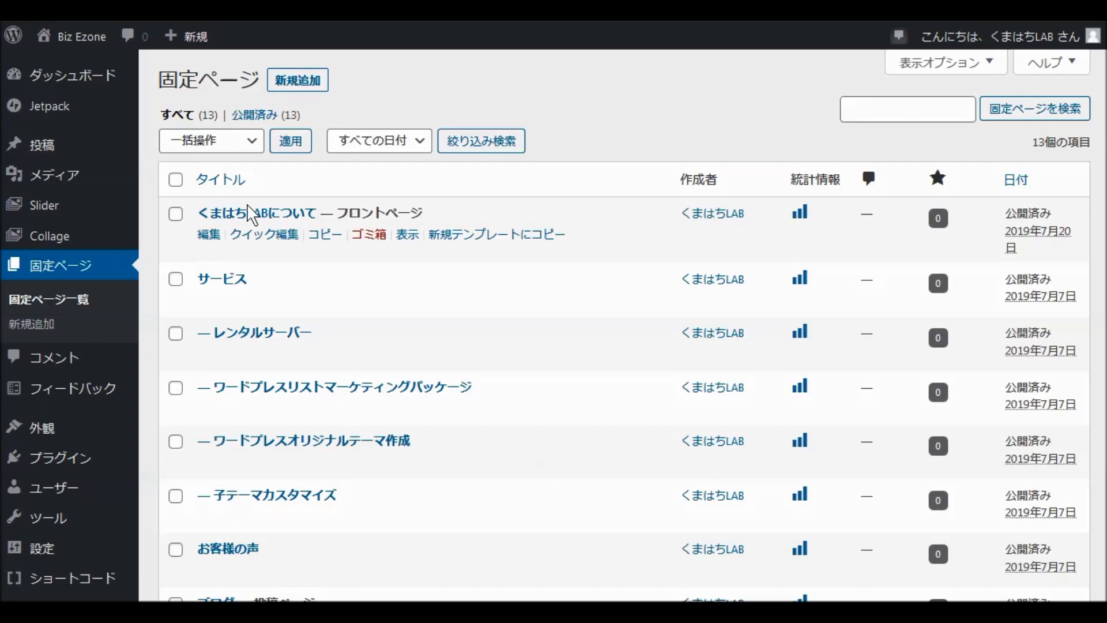
{"action": "left_click", "coordinate": [249, 215]}
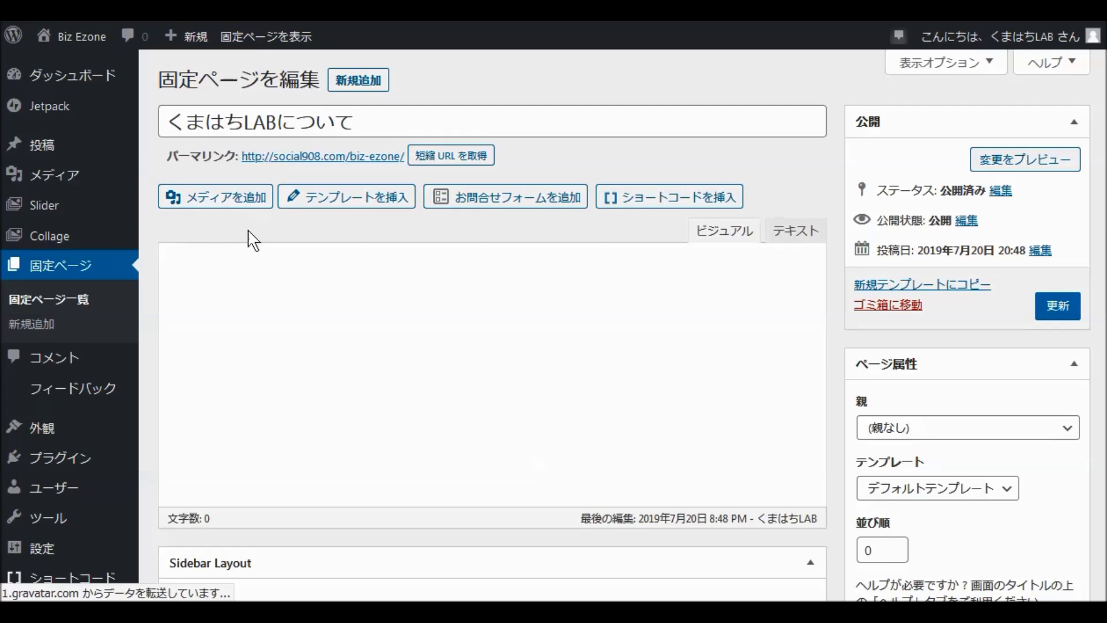
Assign the Home Page template to the page and delete the heading text くまはちLABについて from its body.
{"action": "left_click", "coordinate": [1012, 497]}
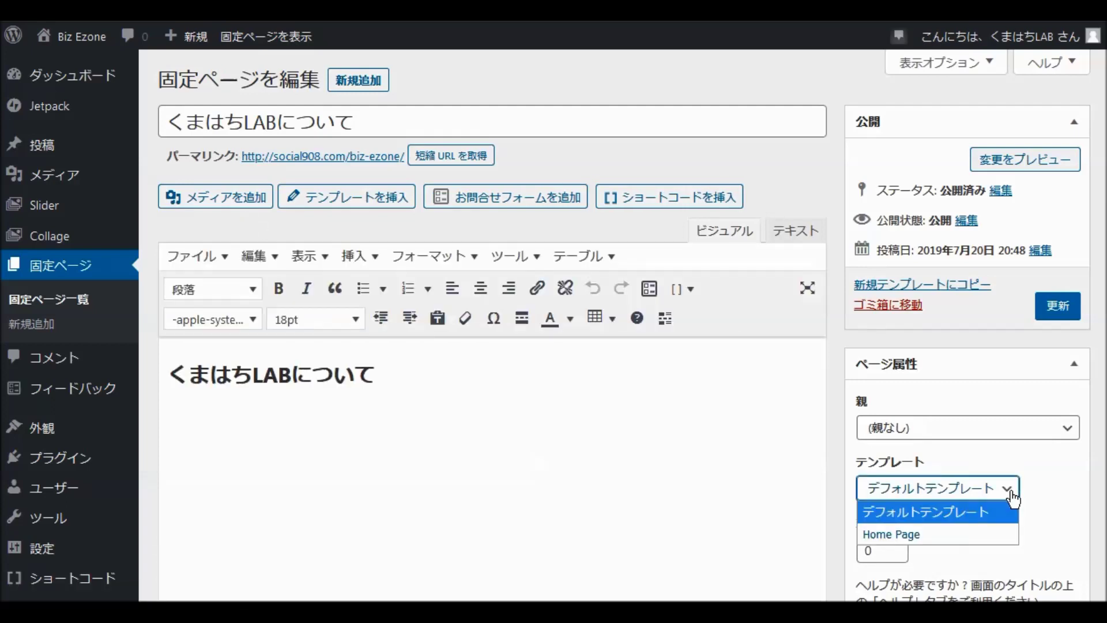
{"action": "left_click", "coordinate": [985, 530]}
{"action": "left_click", "coordinate": [399, 381]}
{"action": "key", "text": "BackSpace"}
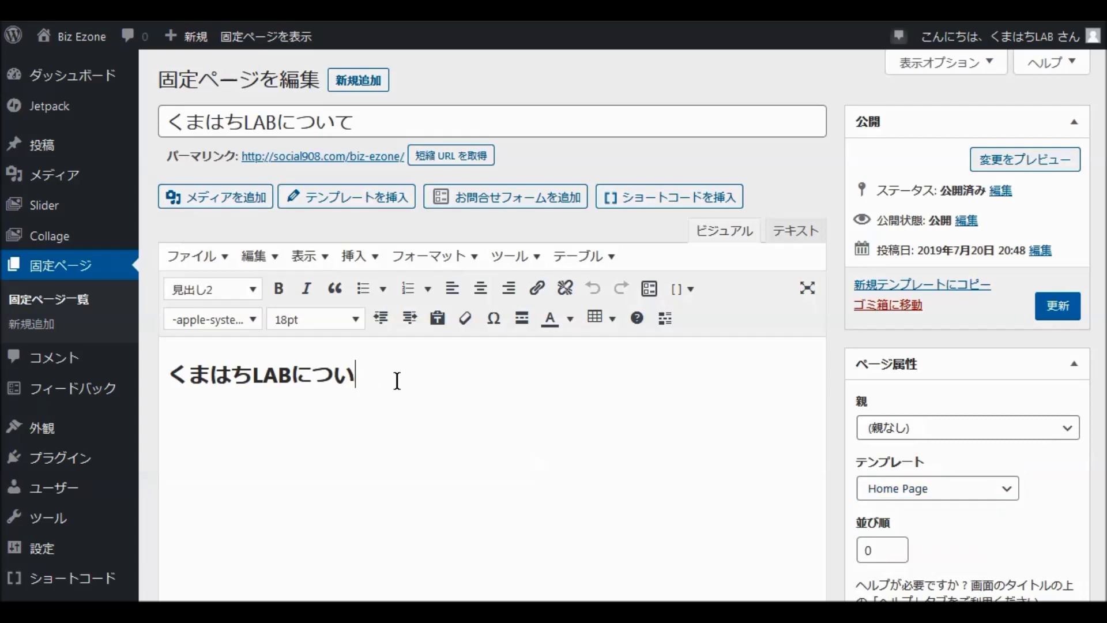
{"action": "key", "text": "BackSpace"}
{"action": "key", "text": "BackSpace"}
{"action": "key", "text": "BackSpace"}
{"action": "key", "text": "BackSpace"}
{"action": "key", "text": "BackSpace"}
{"action": "key", "text": "BackSpace"}
{"action": "key", "text": "BackSpace"}
{"action": "key", "text": "BackSpace"}
{"action": "key", "text": "BackSpace"}
{"action": "key", "text": "BackSpace"}
{"action": "key", "text": "BackSpace"}
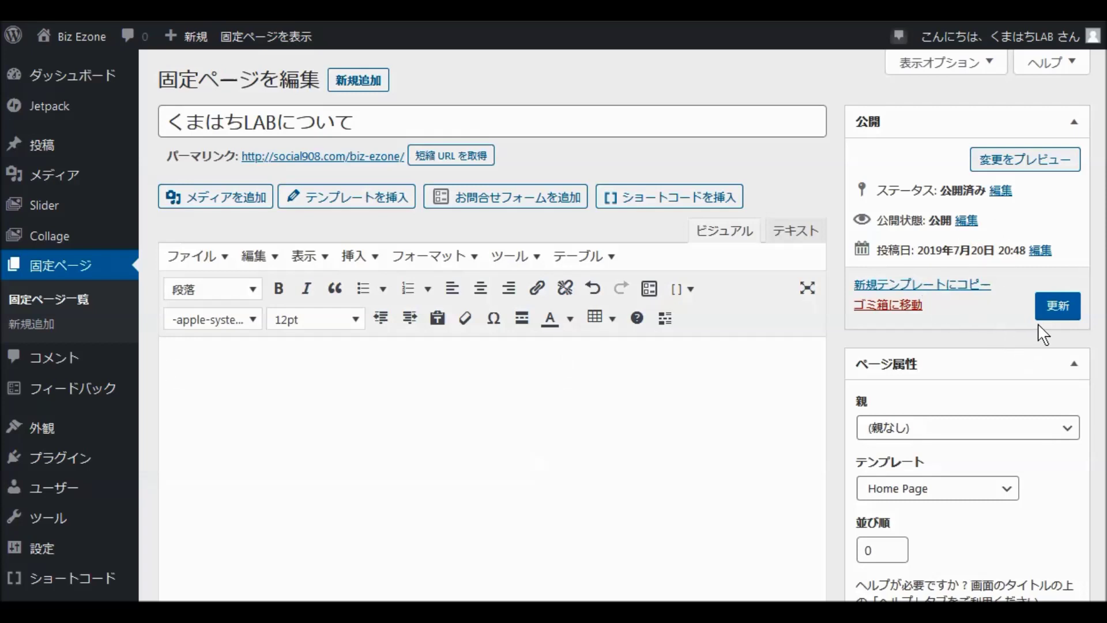
Update the front page, and open the Slider Settings within the theme customizer's Home Page Settings.
{"action": "left_click", "coordinate": [1060, 308]}
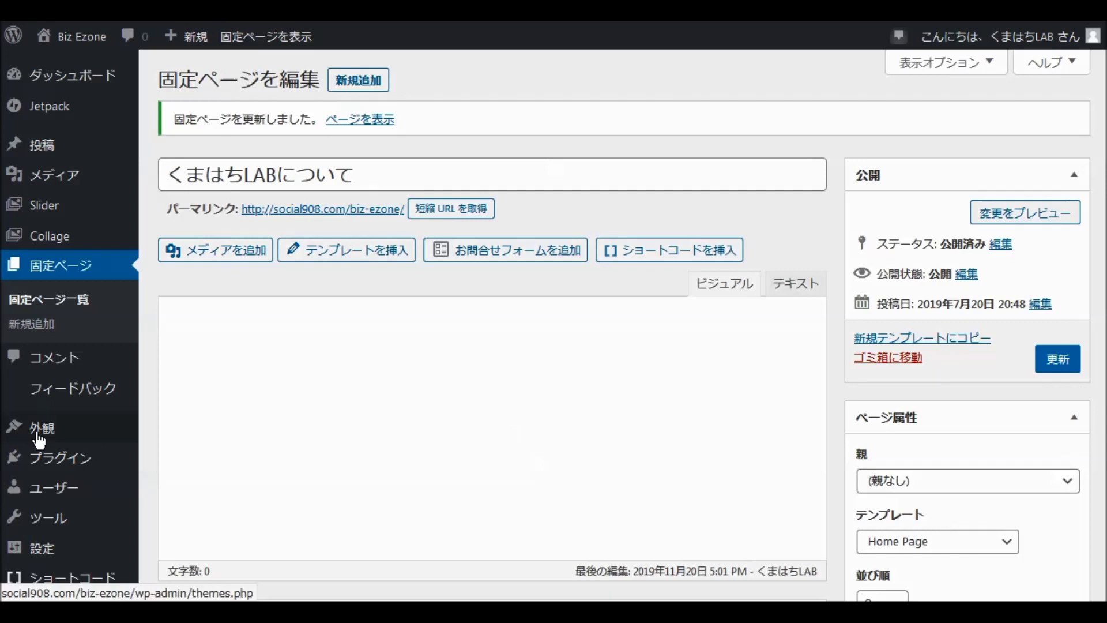
{"action": "mouse_move", "coordinate": [39, 440]}
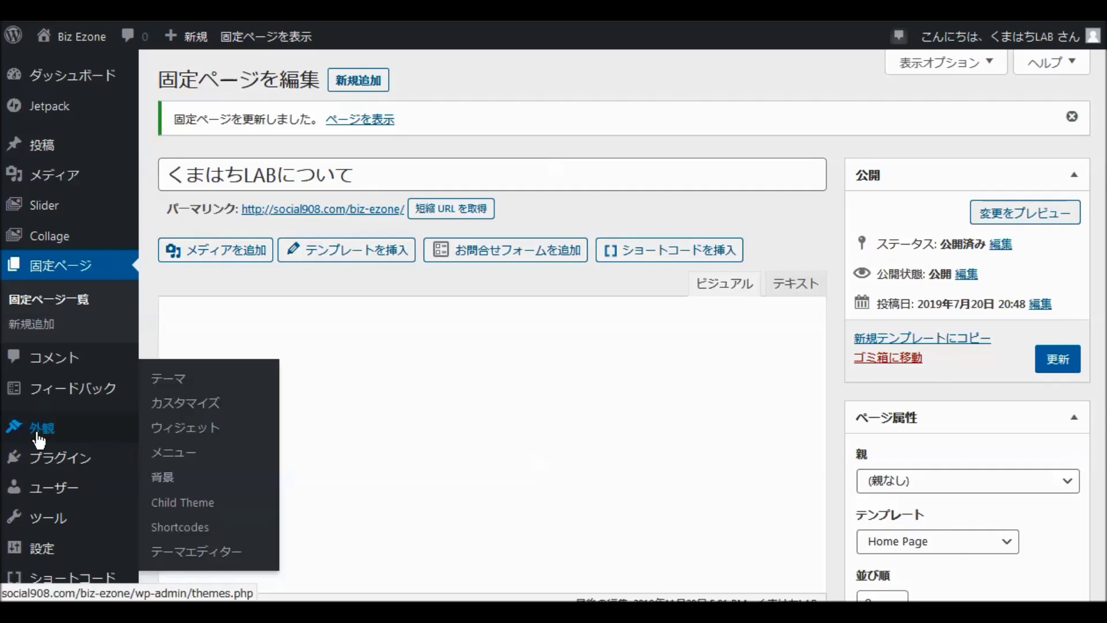
{"action": "left_click", "coordinate": [38, 440]}
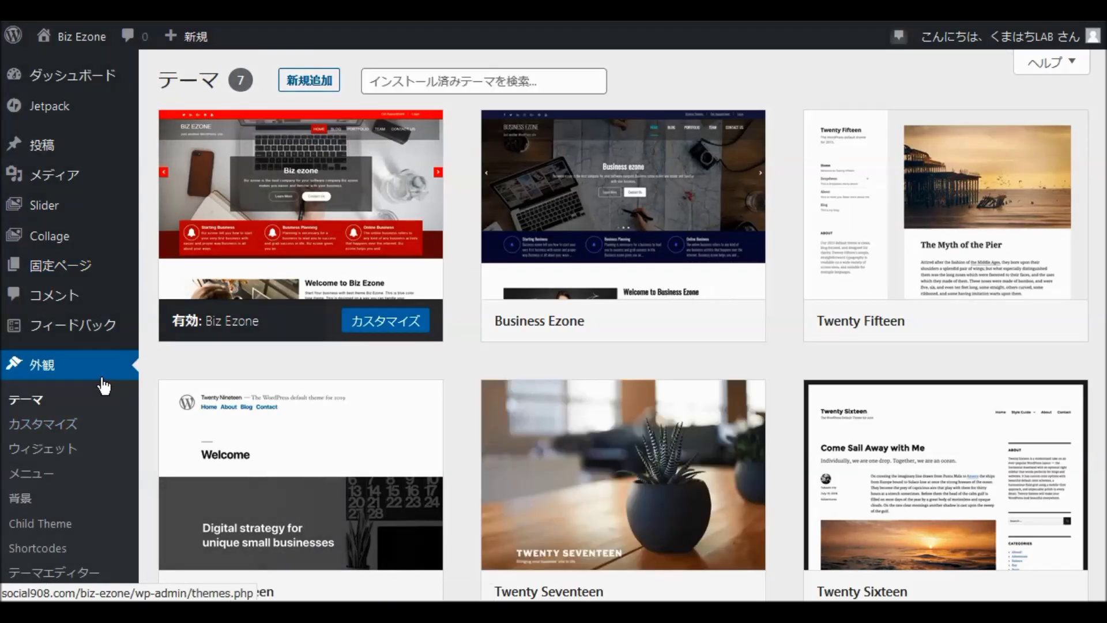
{"action": "left_click", "coordinate": [46, 428]}
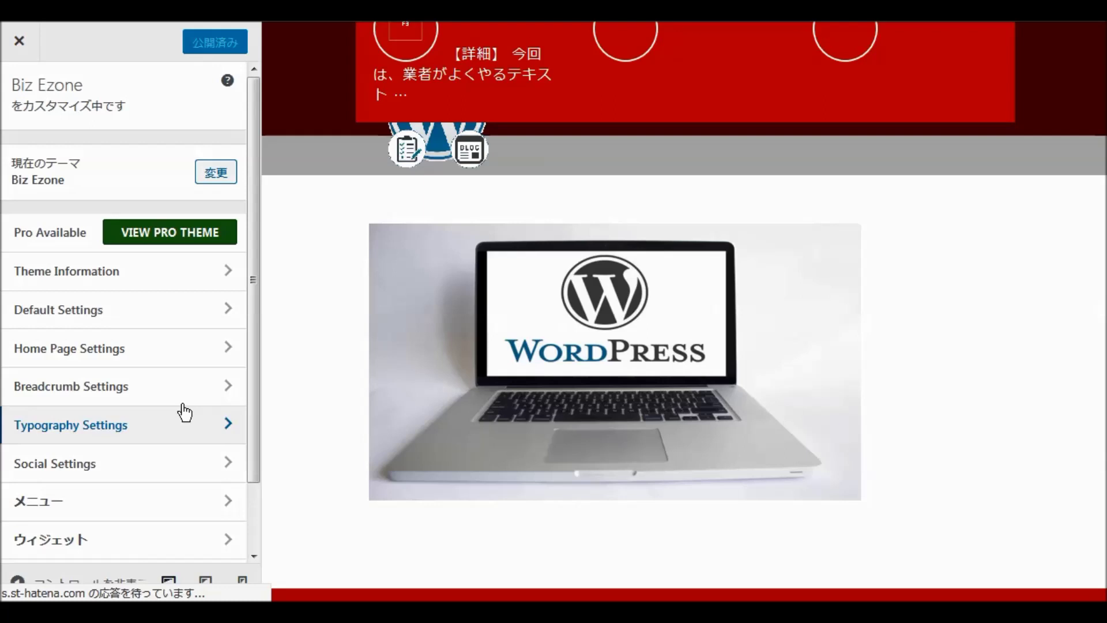
{"action": "left_click", "coordinate": [73, 352]}
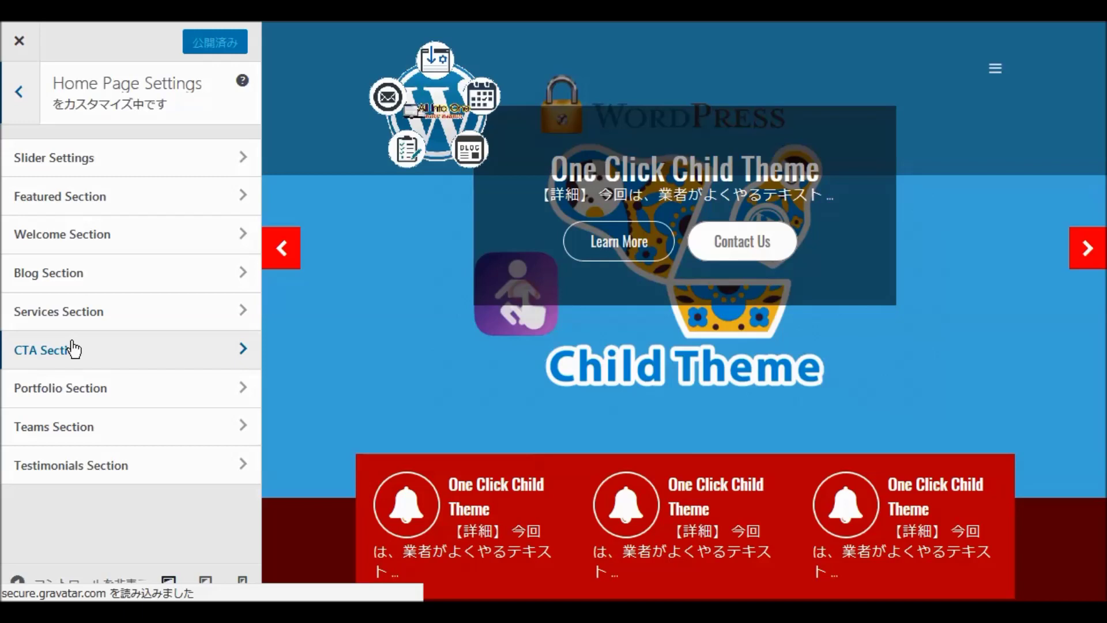
{"action": "left_click", "coordinate": [79, 163]}
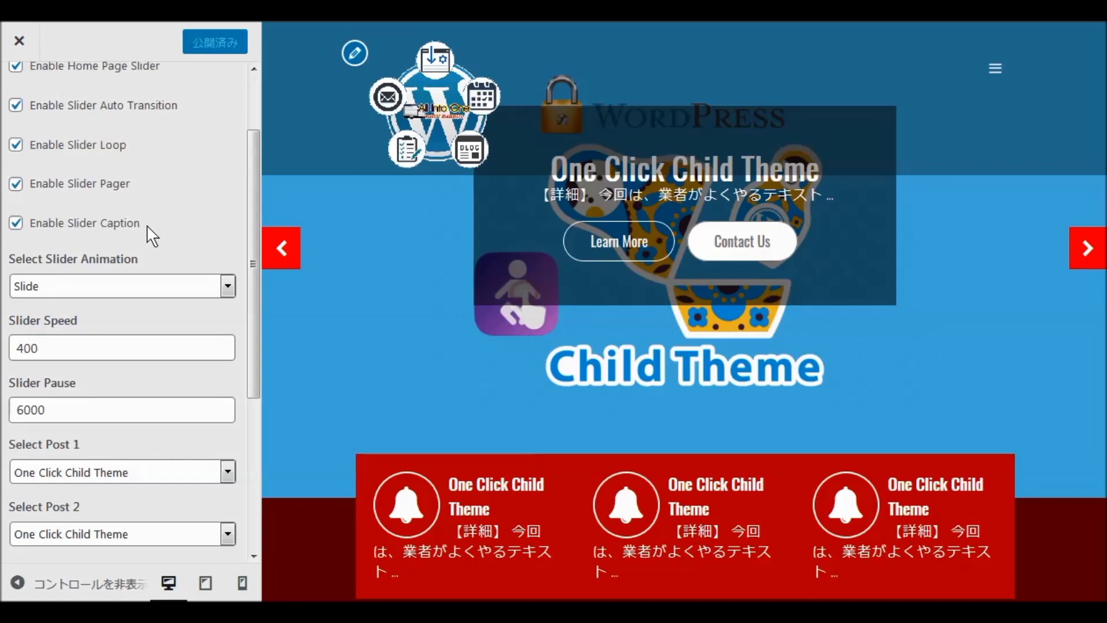
Choose Photomania(フォトマニア) as the second post of the home page slider.
{"action": "scroll", "coordinate": [152, 233], "scroll_direction": "down", "scroll_amount": 3}
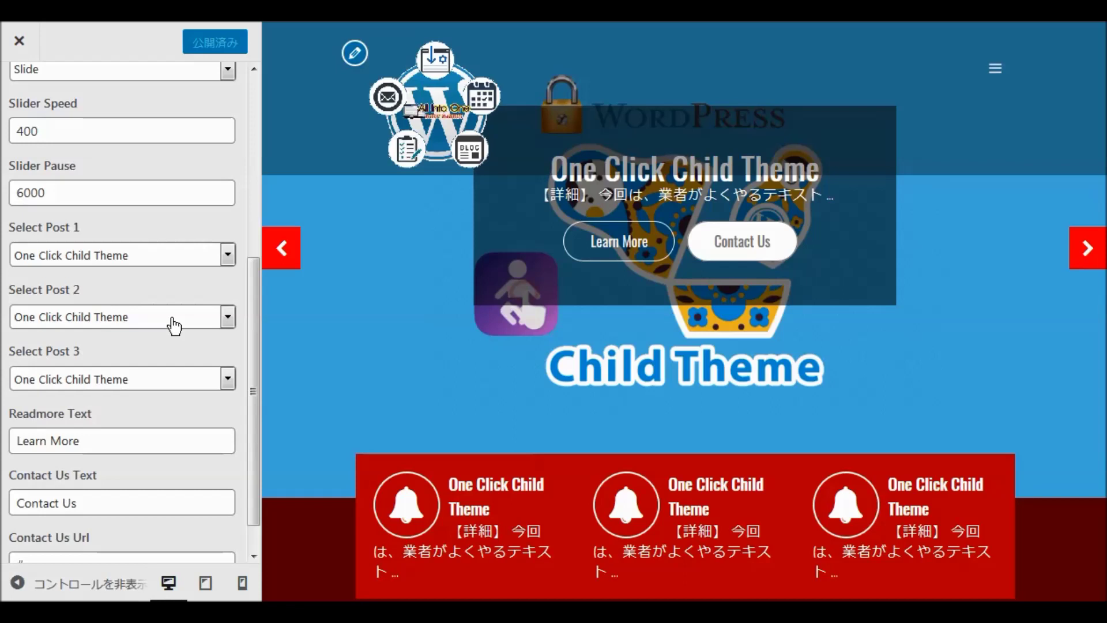
{"action": "scroll", "coordinate": [116, 335], "scroll_direction": "down", "scroll_amount": 1}
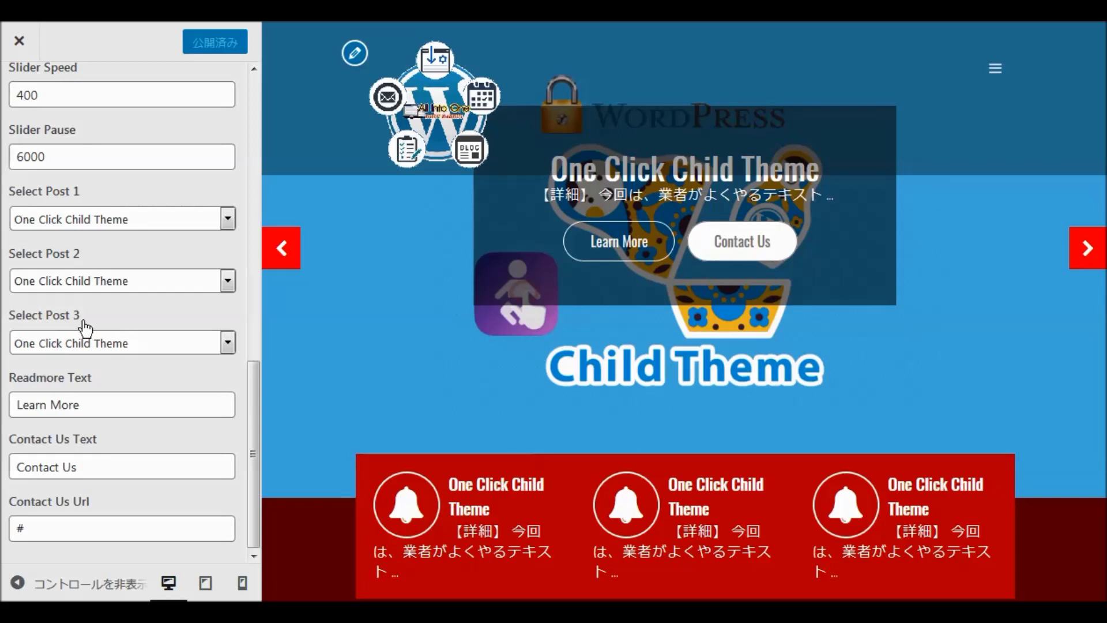
{"action": "left_click", "coordinate": [229, 219]}
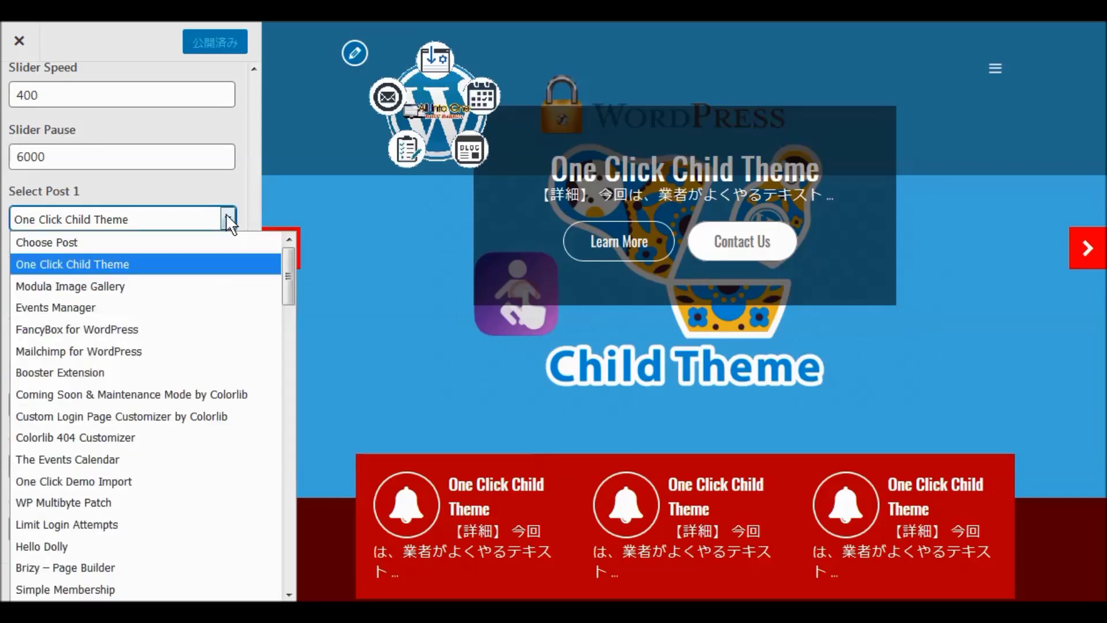
{"action": "left_click", "coordinate": [228, 219]}
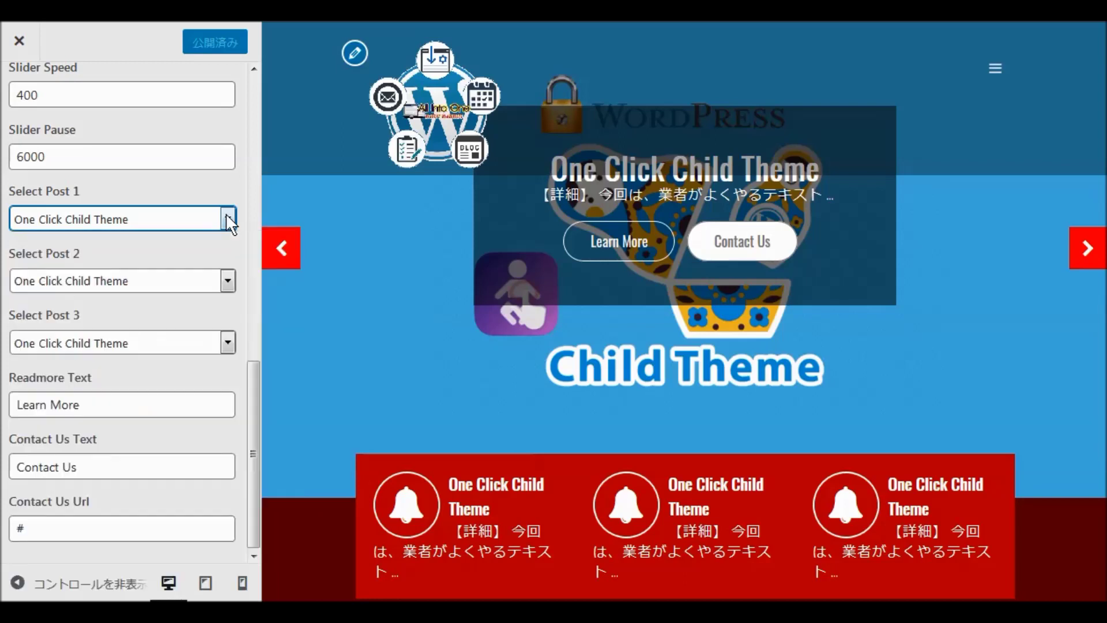
{"action": "left_click", "coordinate": [224, 280]}
{"action": "scroll", "coordinate": [158, 408], "scroll_direction": "down", "scroll_amount": 11}
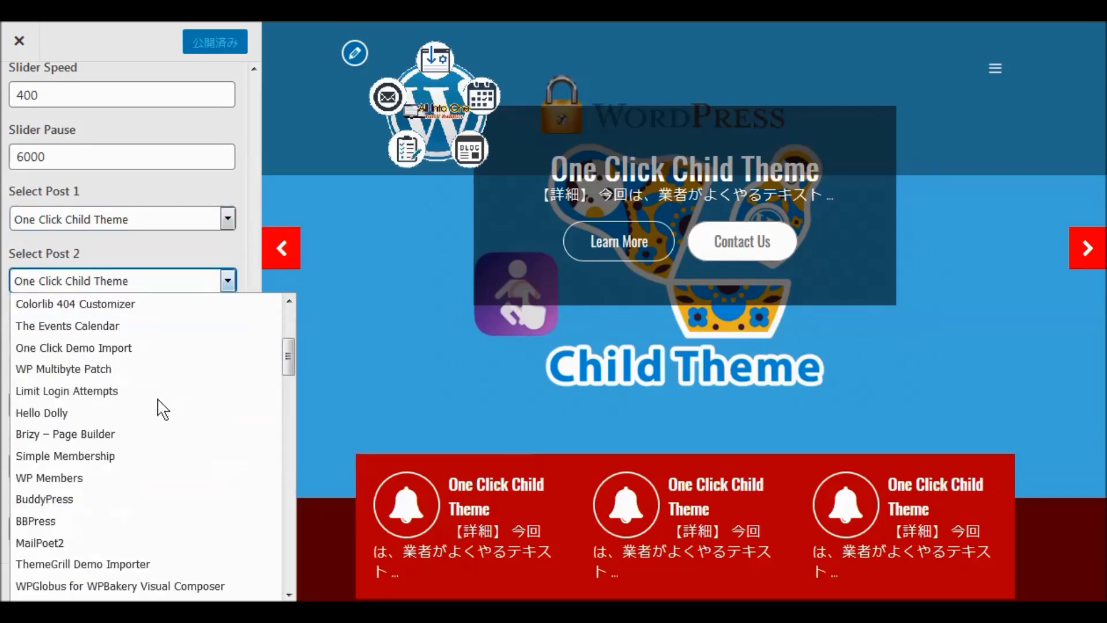
{"action": "scroll", "coordinate": [151, 412], "scroll_direction": "down", "scroll_amount": 7}
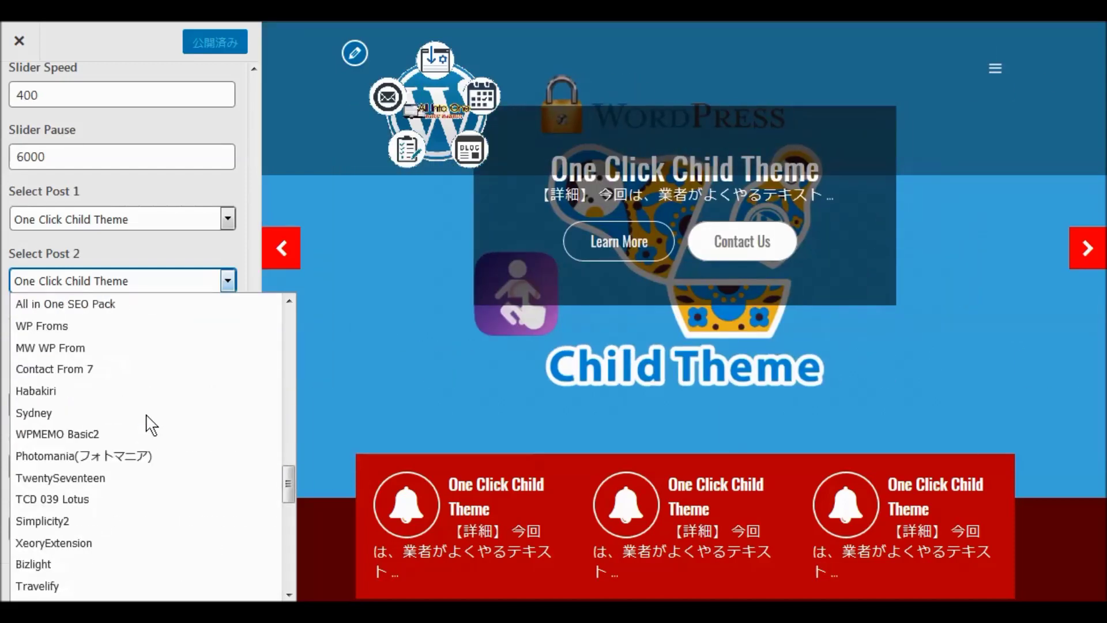
{"action": "scroll", "coordinate": [148, 420], "scroll_direction": "up", "scroll_amount": 1}
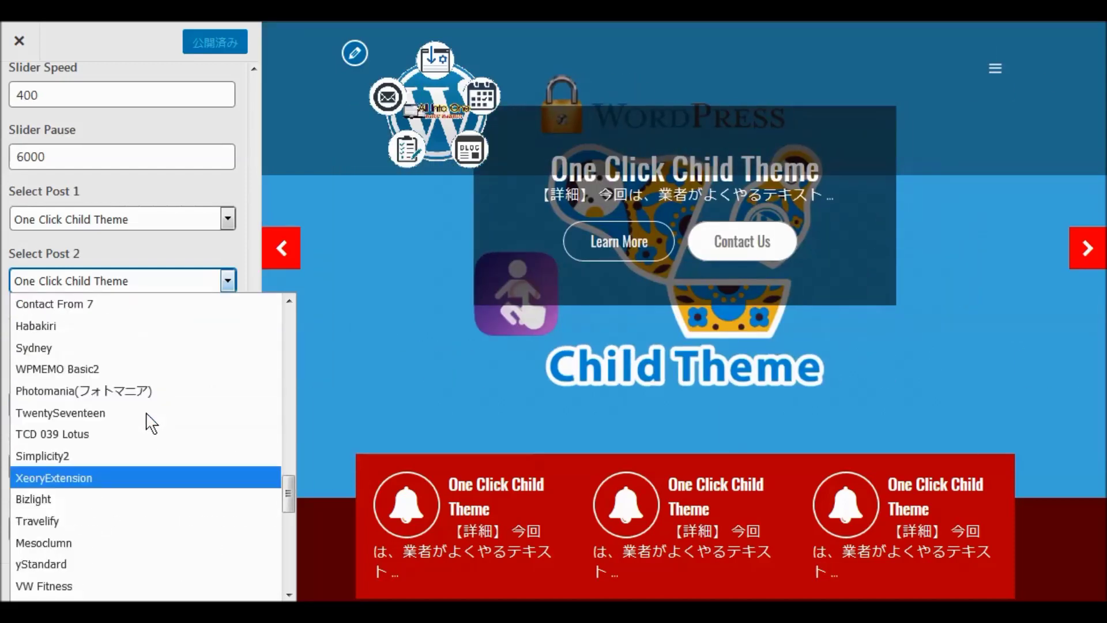
{"action": "key", "text": "Escape"}
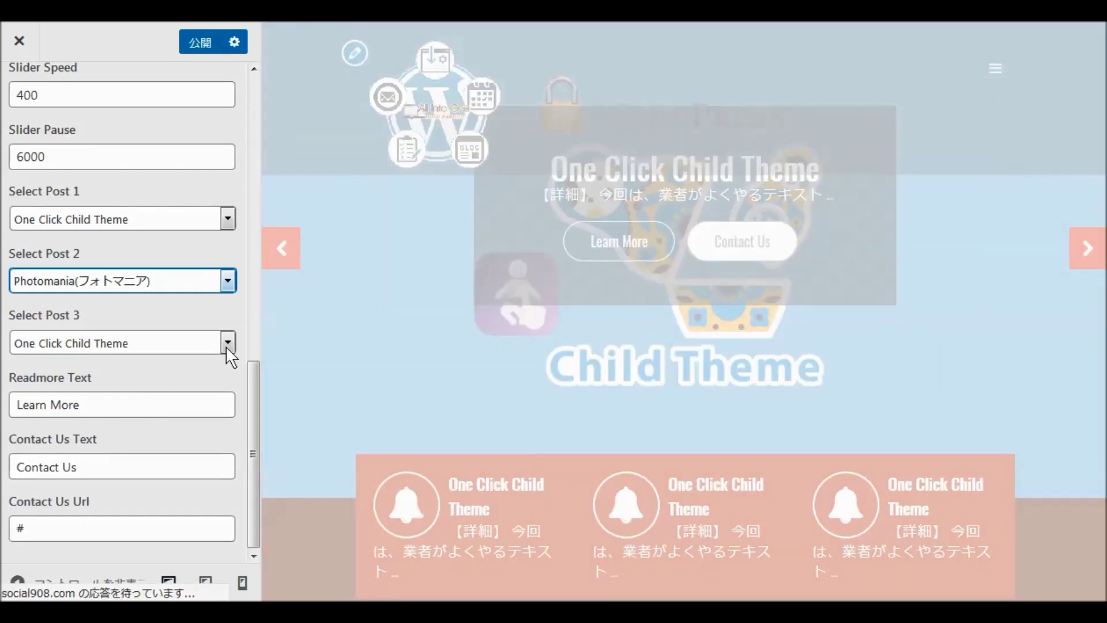
Choose Emanon Free as the third post of the home page slider.
{"action": "left_click", "coordinate": [228, 343]}
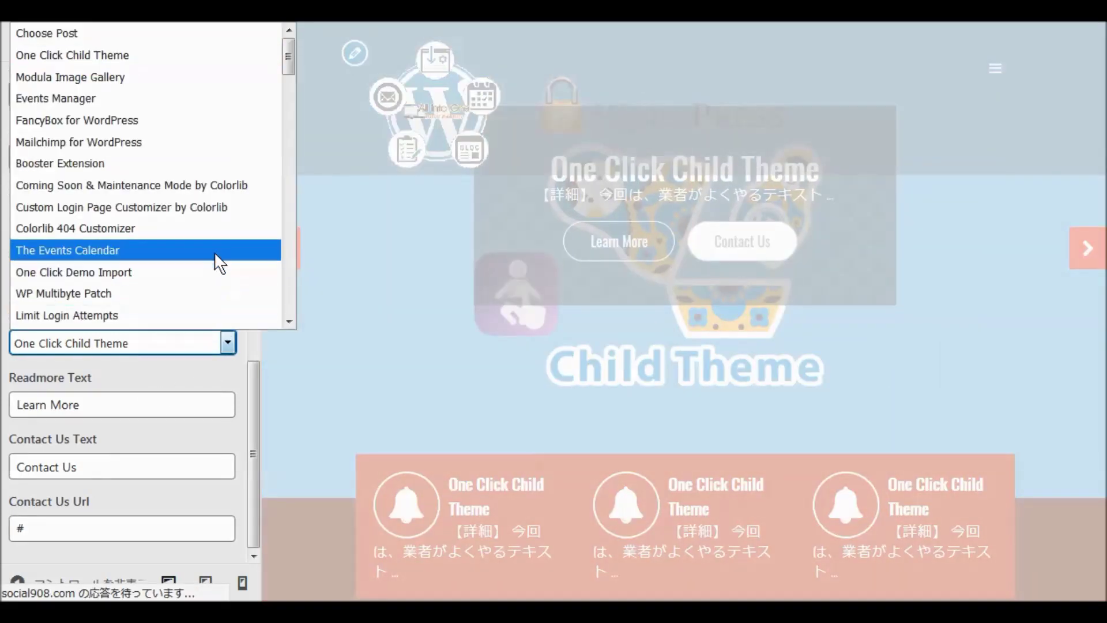
{"action": "scroll", "coordinate": [211, 259], "scroll_direction": "down", "scroll_amount": 20}
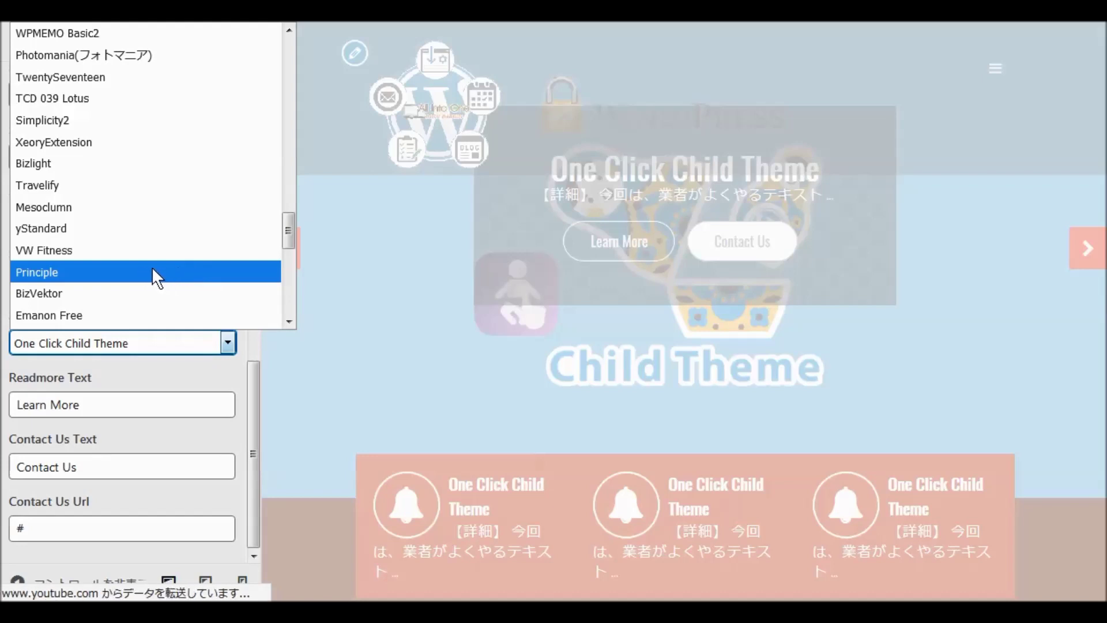
{"action": "scroll", "coordinate": [152, 271], "scroll_direction": "down", "scroll_amount": 1}
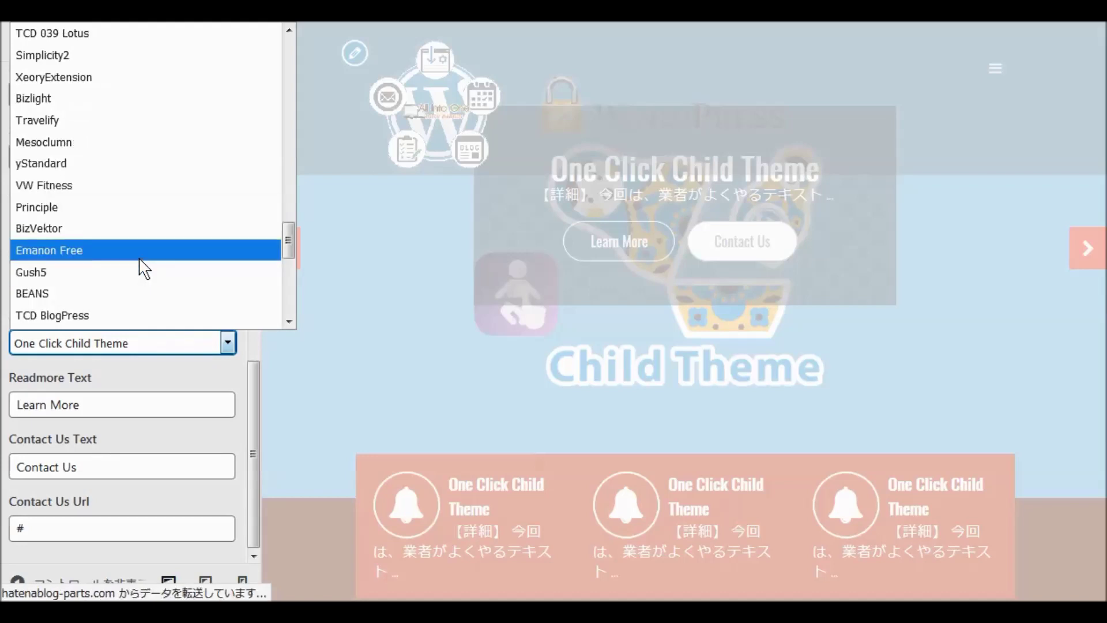
{"action": "key", "text": "Escape"}
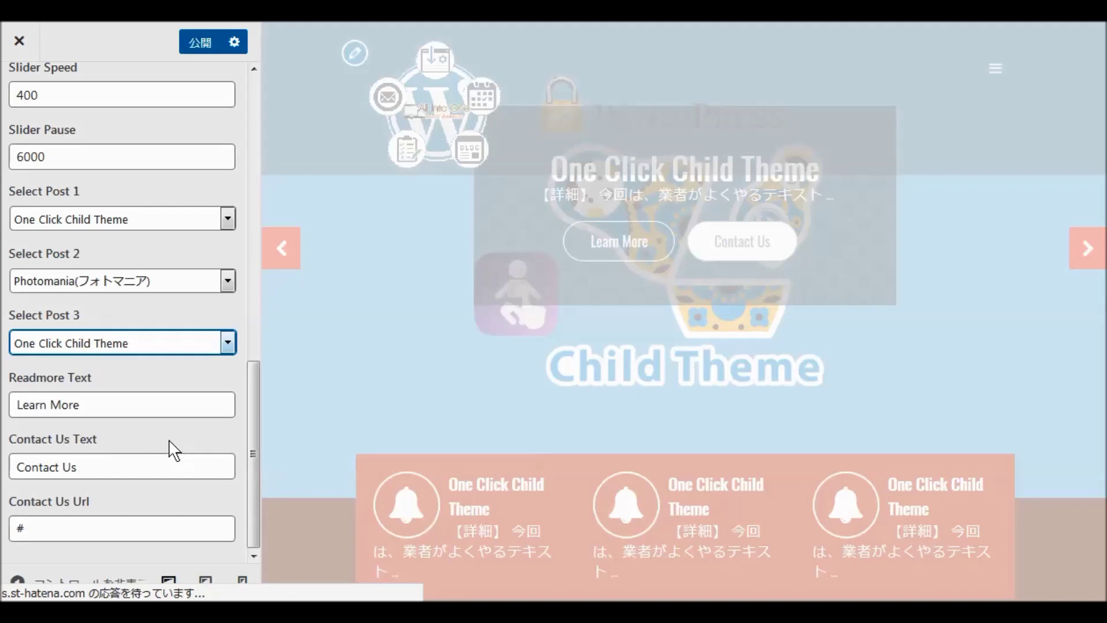
{"action": "key", "text": "Down"}
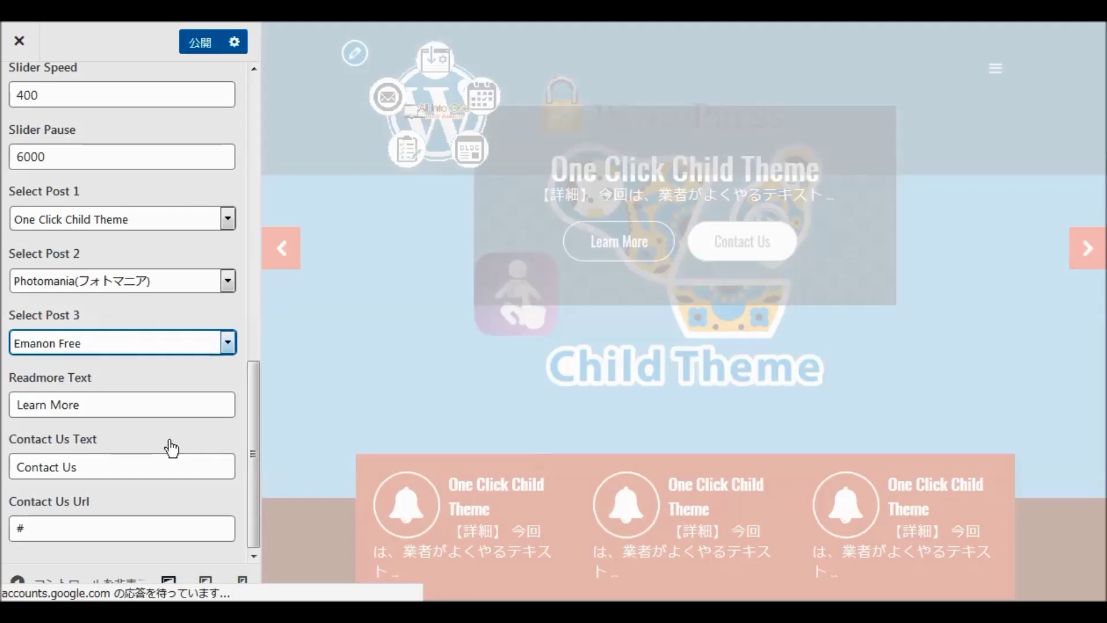
Replace the slider's Readmore Text with 詳 細.
{"action": "left_click", "coordinate": [91, 415]}
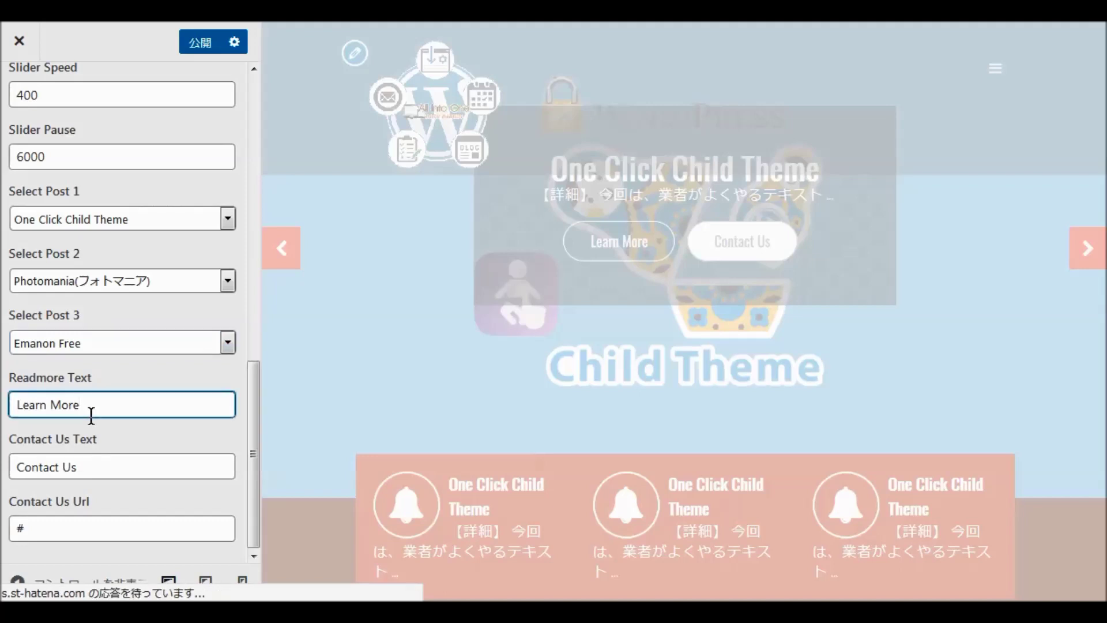
{"action": "key", "text": "BackSpace"}
{"action": "key", "text": "BackSpace"}
{"action": "key", "text": "BackSpace"}
{"action": "key", "text": "BackSpace"}
{"action": "key", "text": "BackSpace"}
{"action": "key", "text": "BackSpace"}
{"action": "key", "text": "BackSpace"}
{"action": "key", "text": "BackSpace"}
{"action": "key", "text": "BackSpace"}
{"action": "key", "text": "BackSpace"}
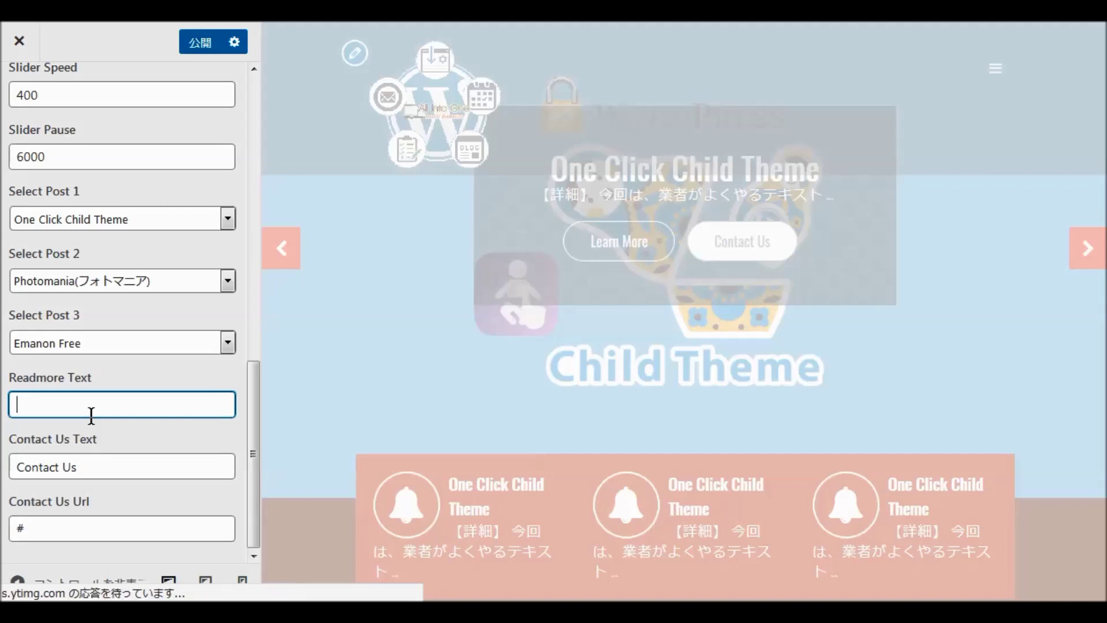
{"action": "type", "text": "shousai"}
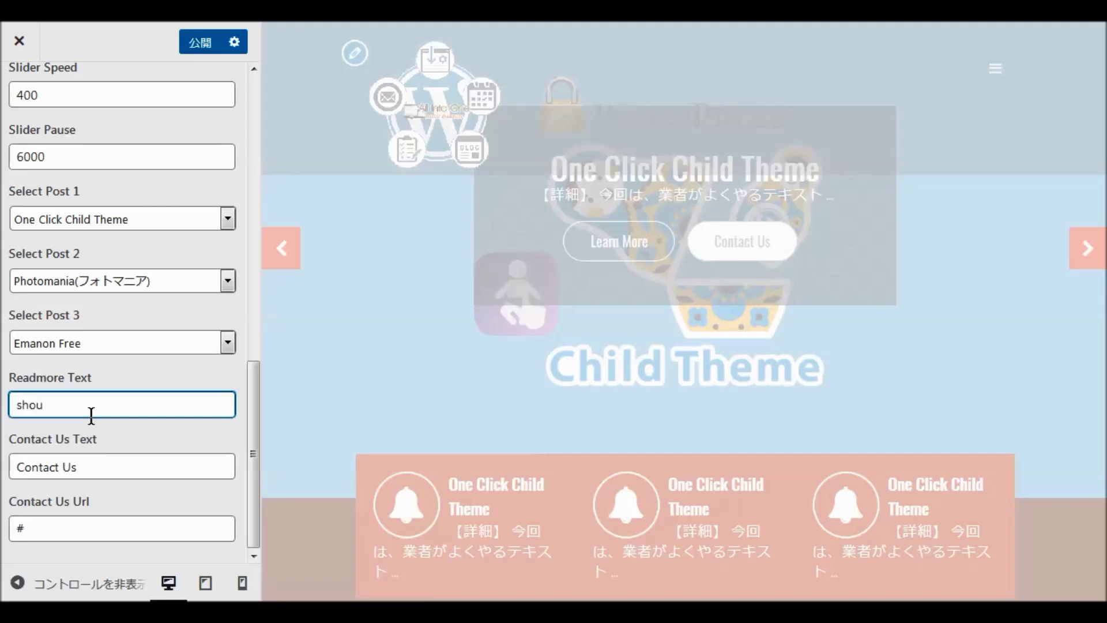
{"action": "key", "text": "BackSpace"}
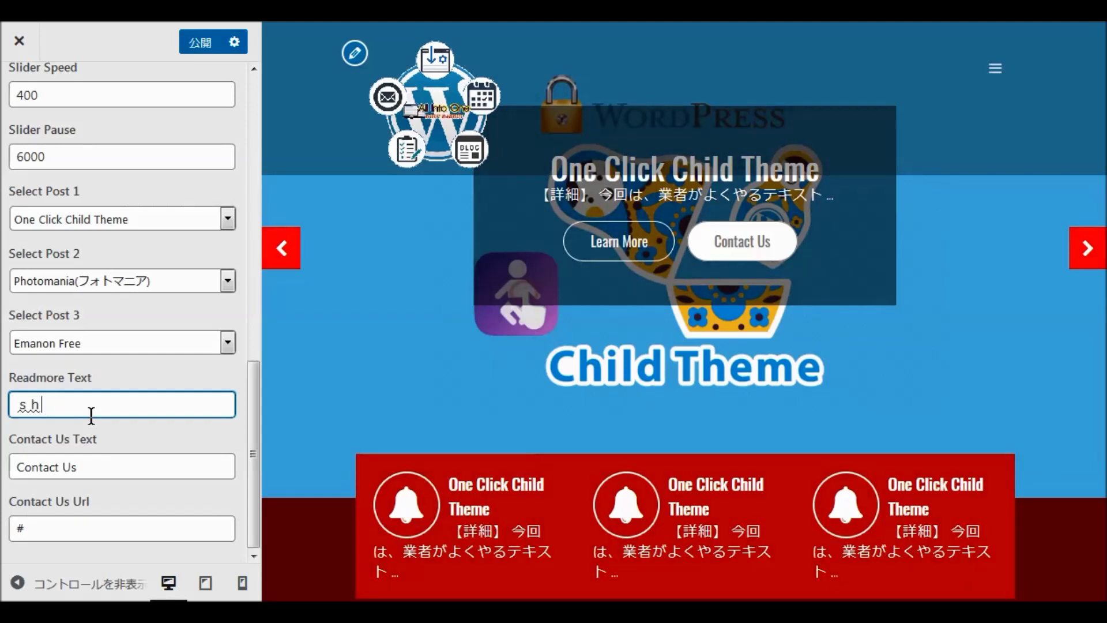
{"action": "type", "text": "i"}
{"action": "key", "text": "space"}
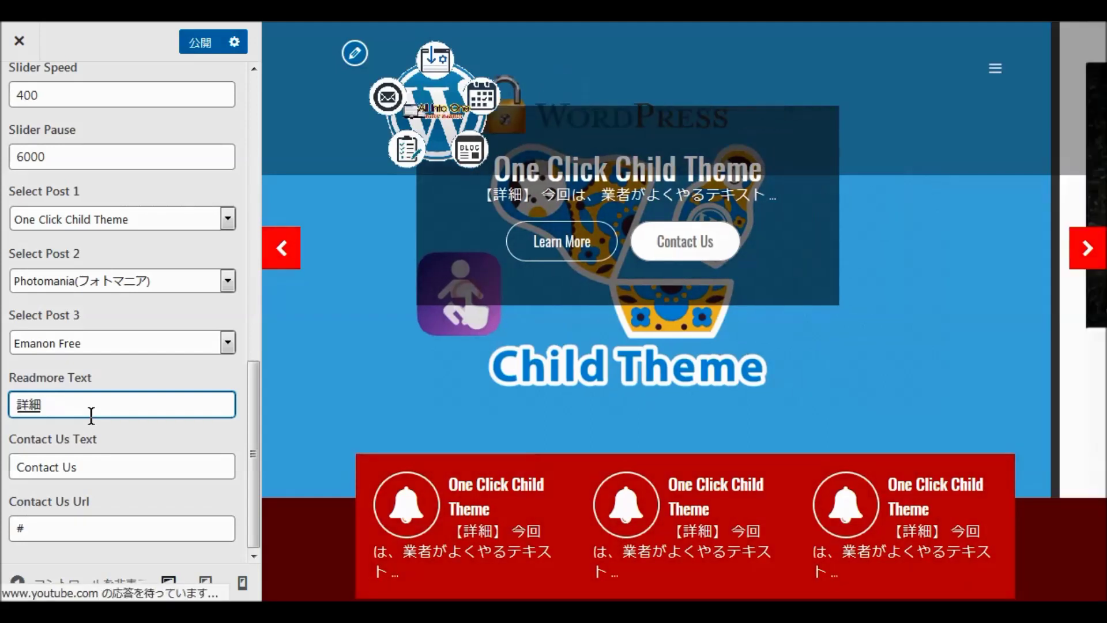
{"action": "key", "text": "space"}
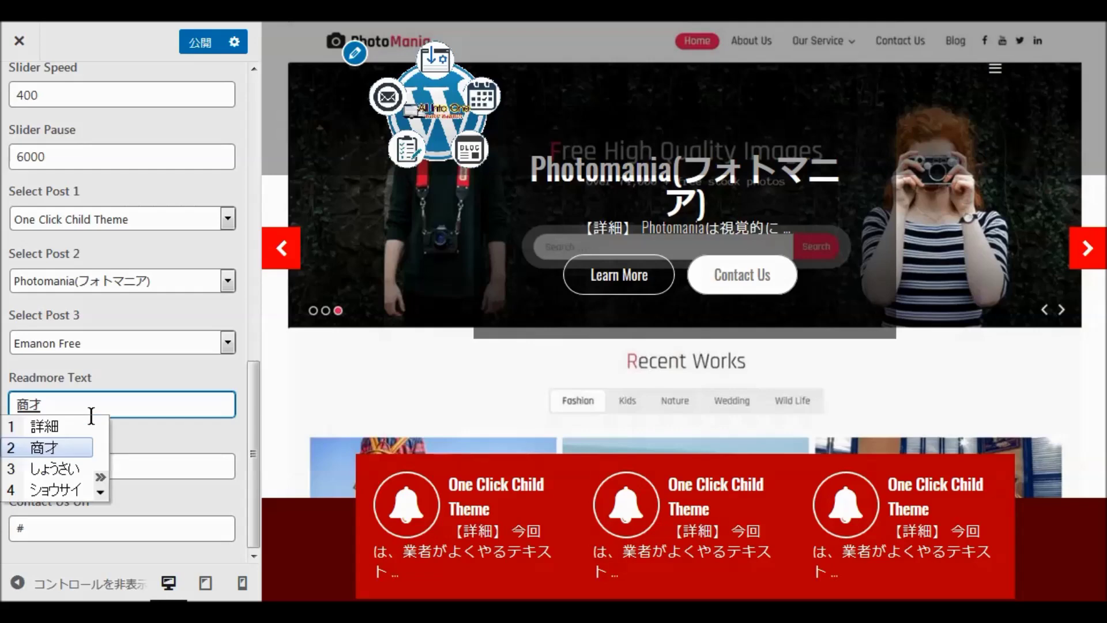
{"action": "key", "text": "Up"}
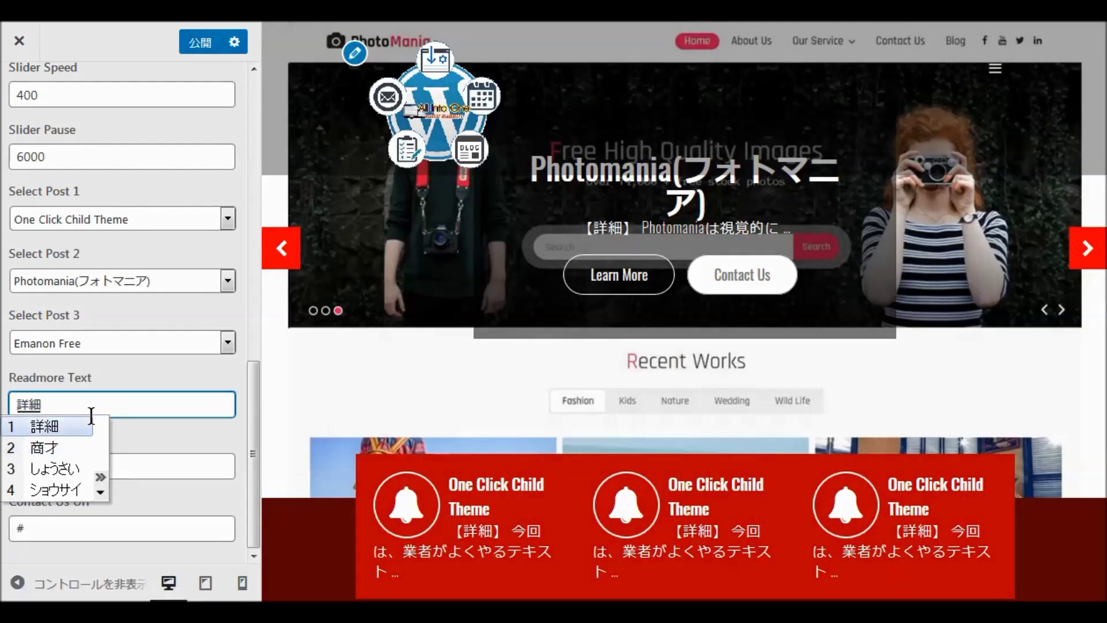
{"action": "key", "text": "Return"}
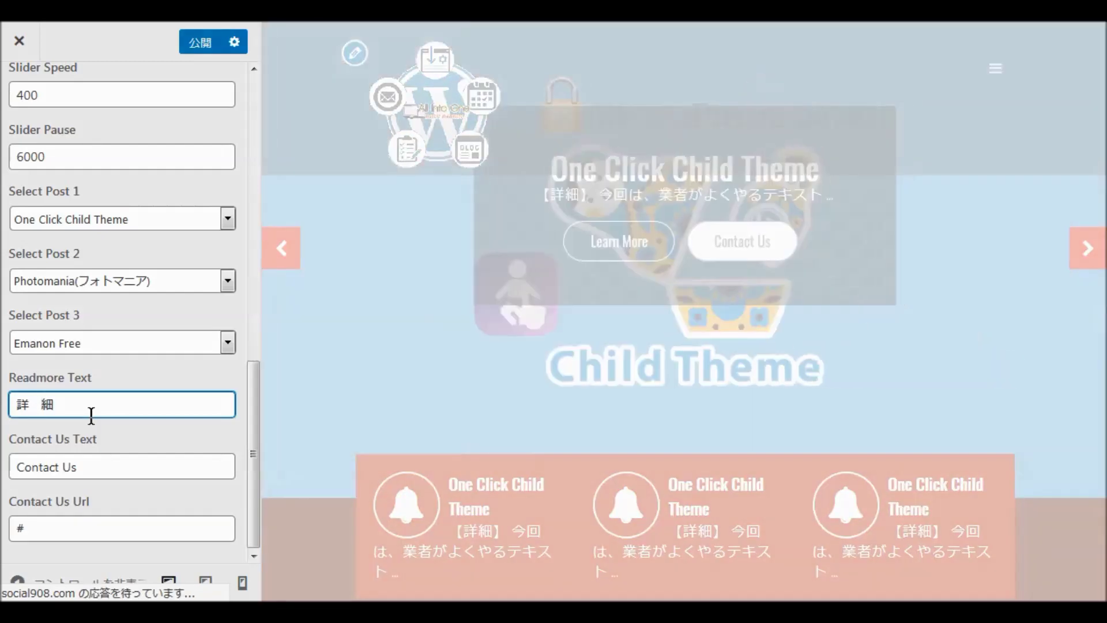
Replace the slider's Contact Us Text with Get!
{"action": "left_click", "coordinate": [121, 474]}
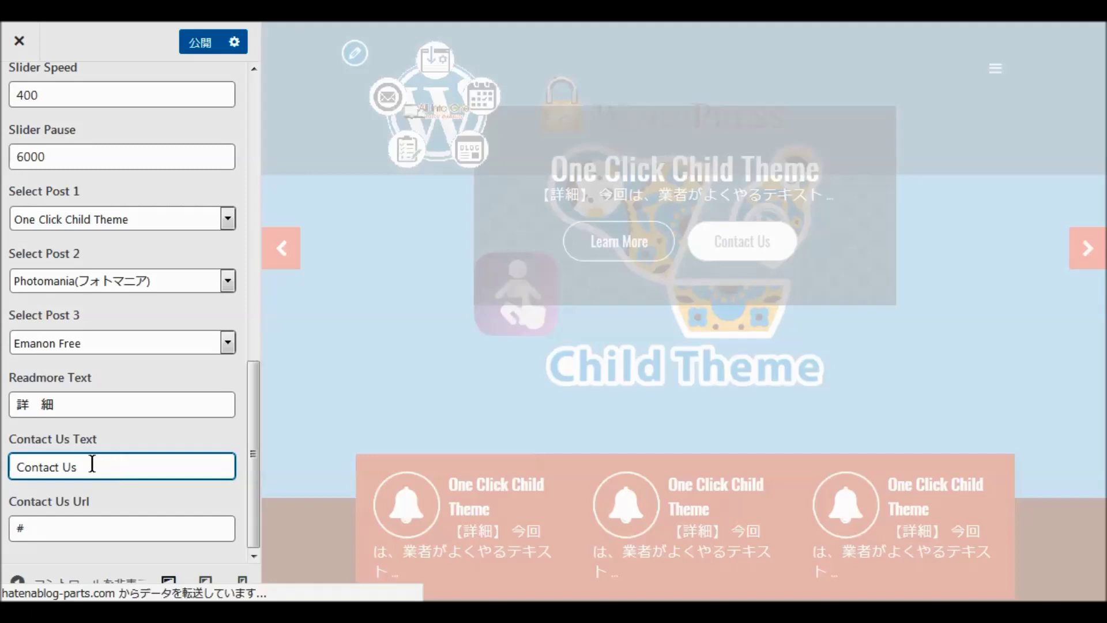
{"action": "key", "text": "BackSpace"}
{"action": "key", "text": "BackSpace"}
{"action": "key", "text": "BackSpace"}
{"action": "key", "text": "BackSpace"}
{"action": "key", "text": "BackSpace"}
{"action": "key", "text": "BackSpace"}
{"action": "key", "text": "BackSpace"}
{"action": "key", "text": "BackSpace"}
{"action": "key", "text": "BackSpace"}
{"action": "key", "text": "BackSpace"}
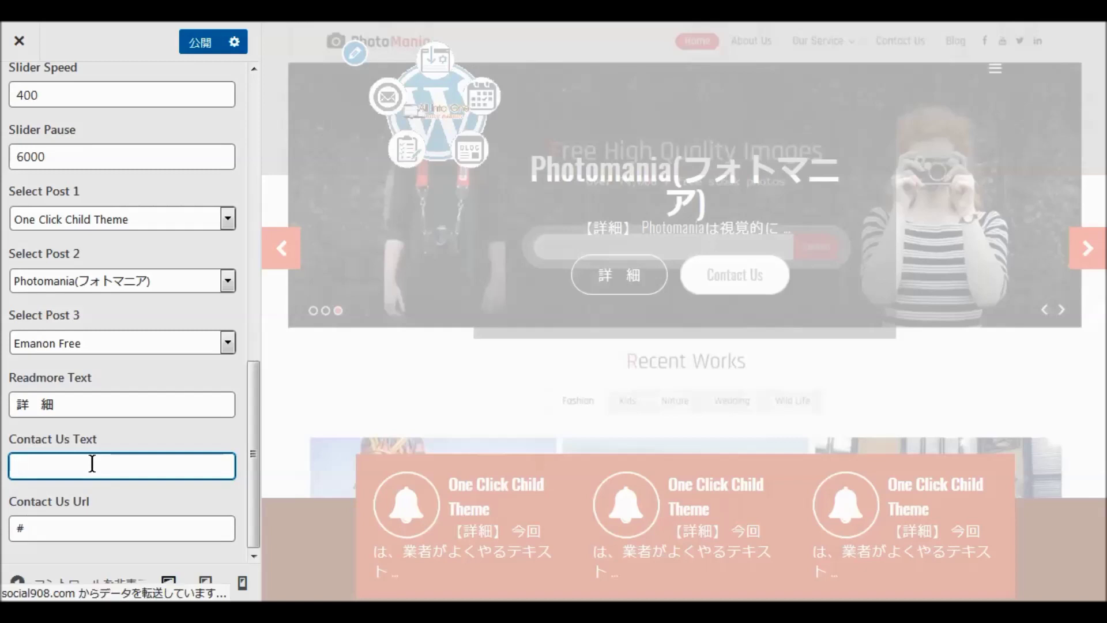
{"action": "type", "text": "Get!"}
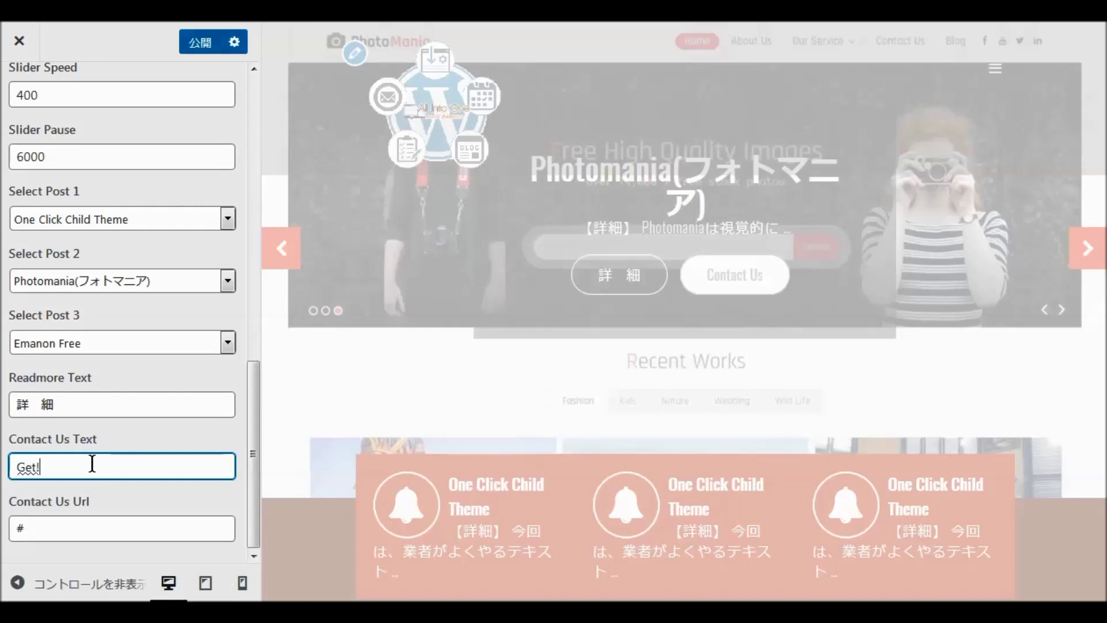
{"action": "key", "text": "Return"}
Check the Contact Us Url field and look back over the slider options up to the start of Slider Settings.
{"action": "left_click", "coordinate": [89, 526]}
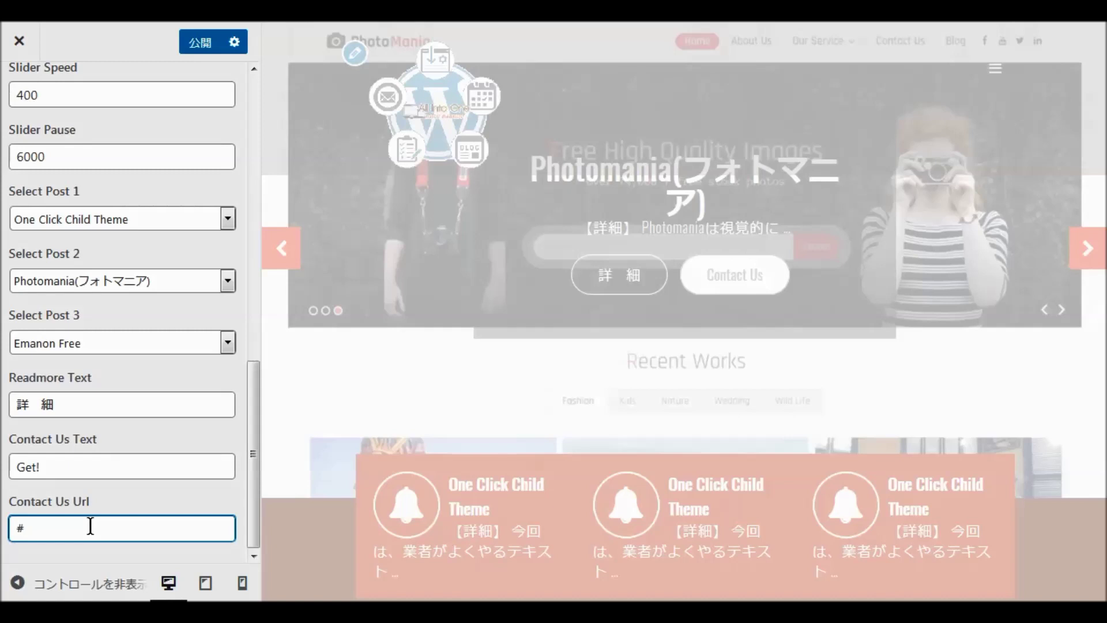
{"action": "scroll", "coordinate": [209, 495], "scroll_direction": "up", "scroll_amount": 2}
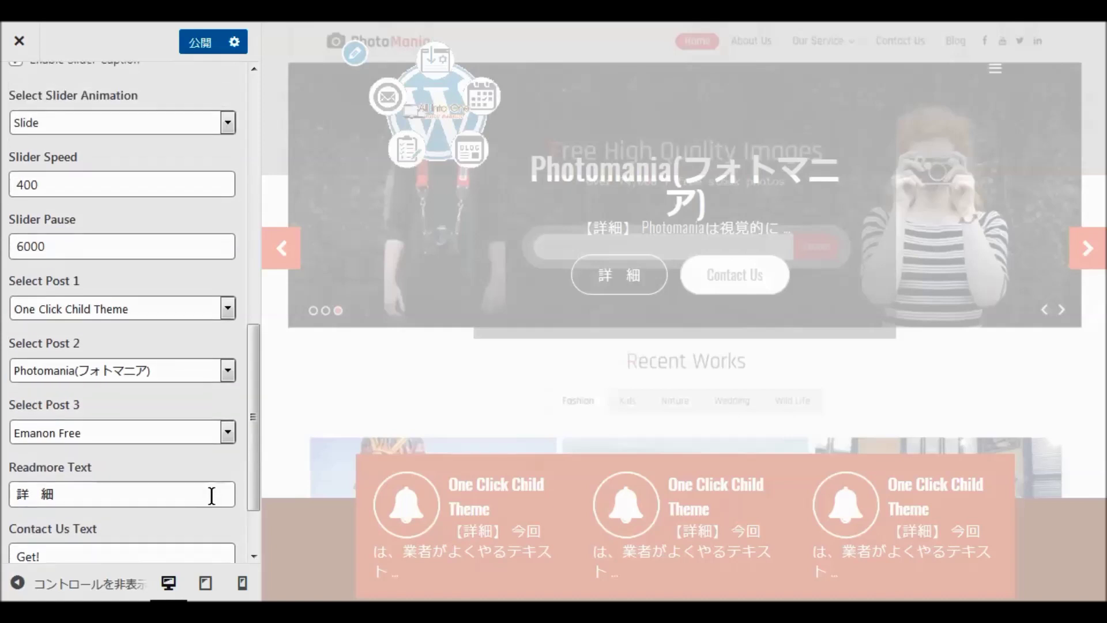
{"action": "scroll", "coordinate": [215, 503], "scroll_direction": "up", "scroll_amount": 4}
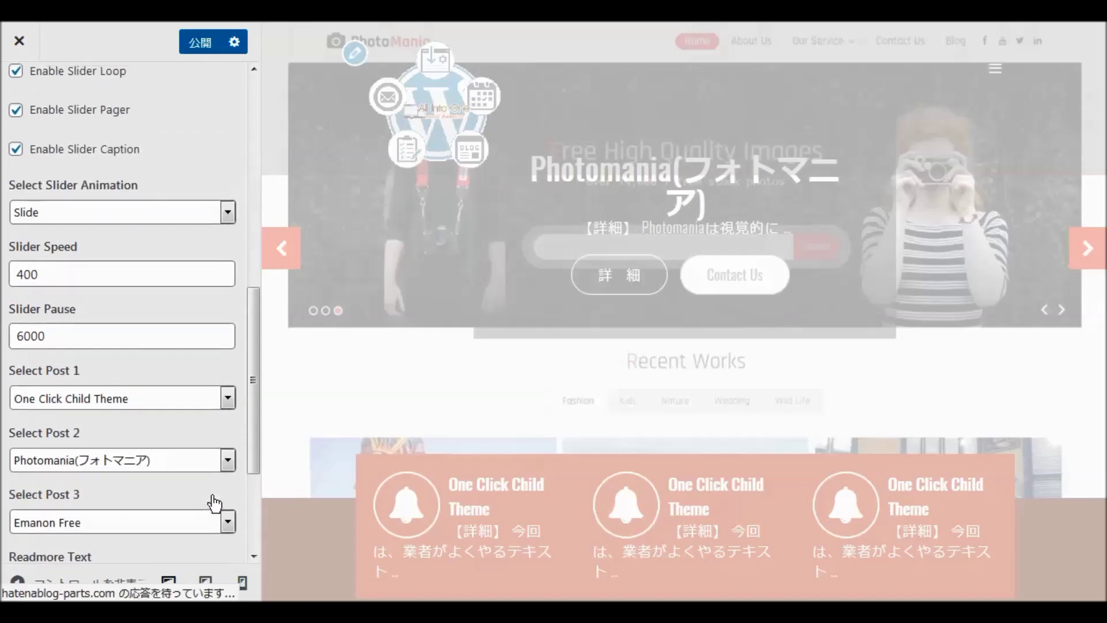
{"action": "scroll", "coordinate": [212, 496], "scroll_direction": "up", "scroll_amount": 2}
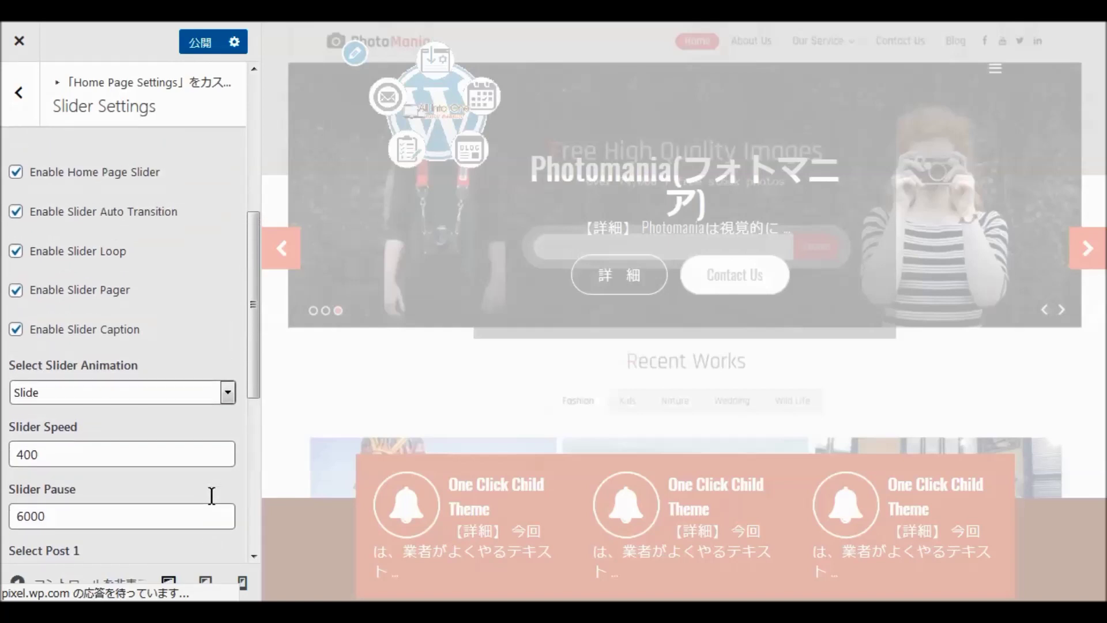
{"action": "scroll", "coordinate": [211, 495], "scroll_direction": "up", "scroll_amount": 7}
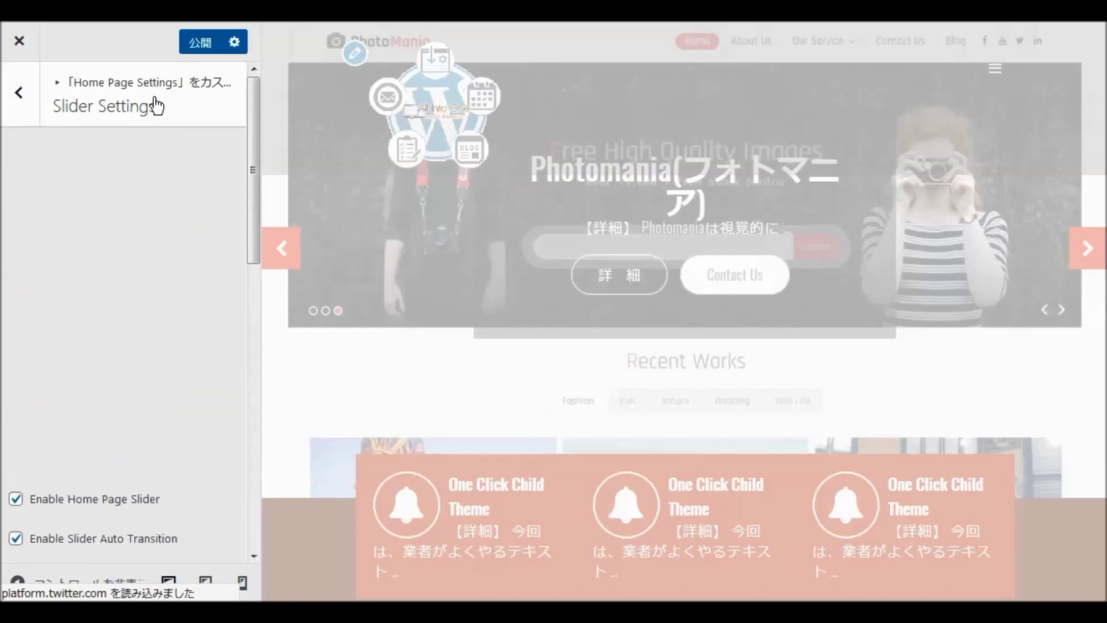
Publish the slider changes and open the Featured Section of the Home Page Settings.
{"action": "left_click", "coordinate": [196, 46]}
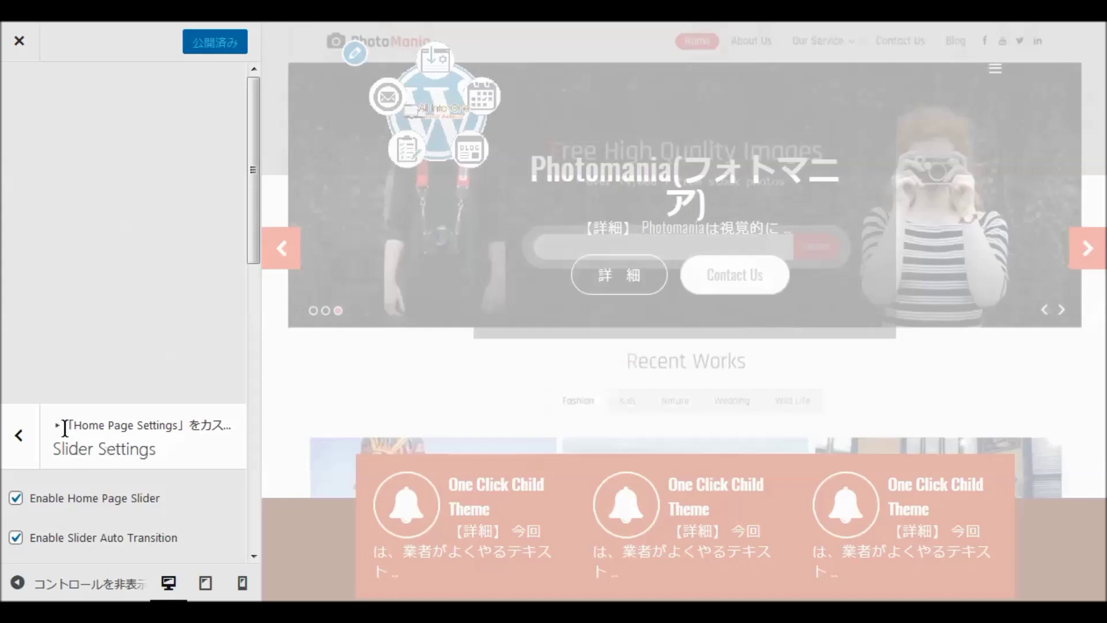
{"action": "left_click", "coordinate": [21, 436]}
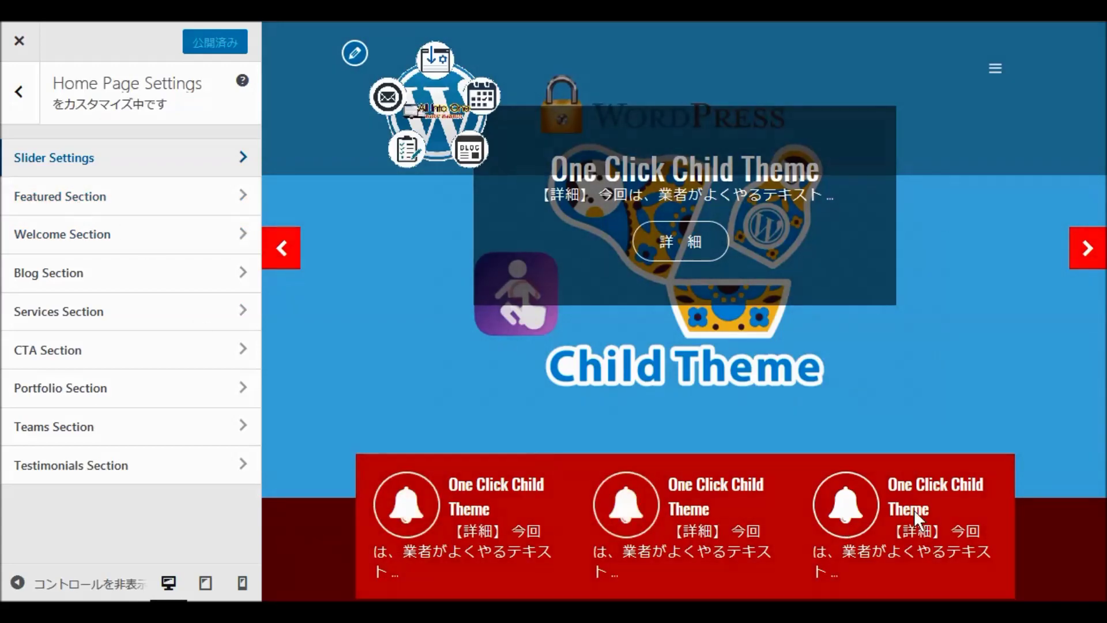
{"action": "left_click", "coordinate": [61, 195]}
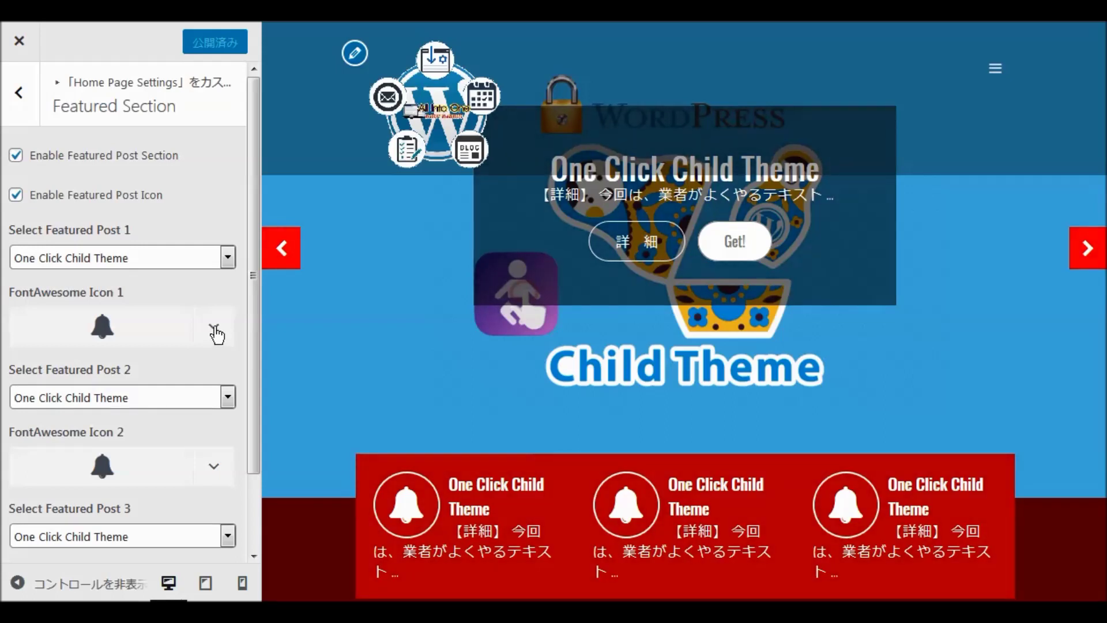
{"action": "scroll", "coordinate": [217, 333], "scroll_direction": "down", "scroll_amount": 2}
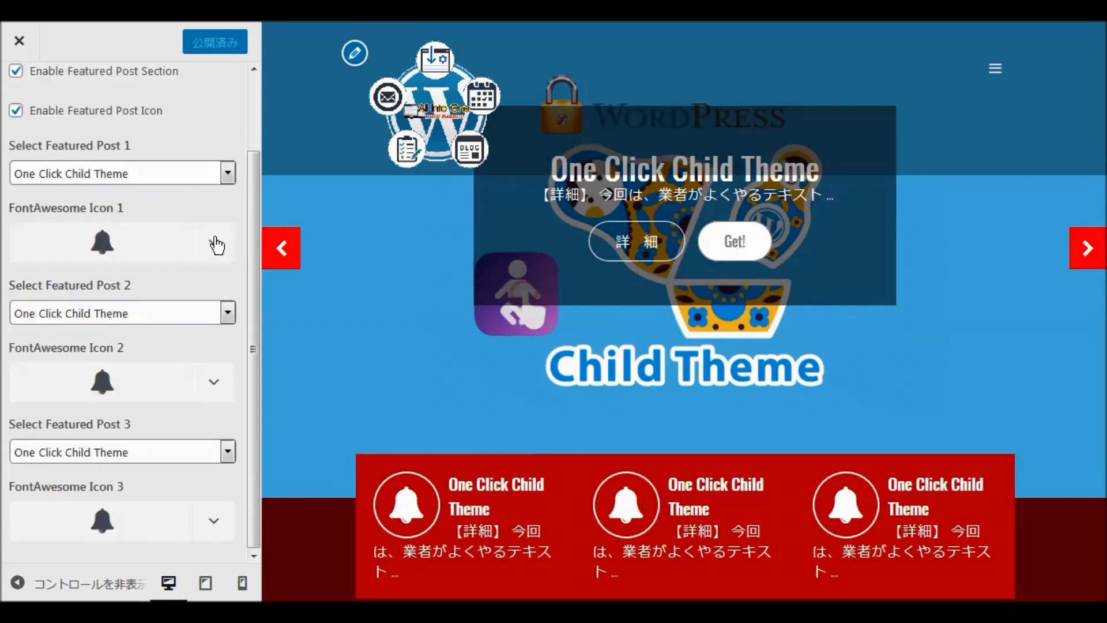
{"action": "scroll", "coordinate": [217, 245], "scroll_direction": "up", "scroll_amount": 2}
Set FontAwesome Icon 1 to the double-tags icon and choose The Events Calendar as Featured Post 1.
{"action": "left_click", "coordinate": [213, 287]}
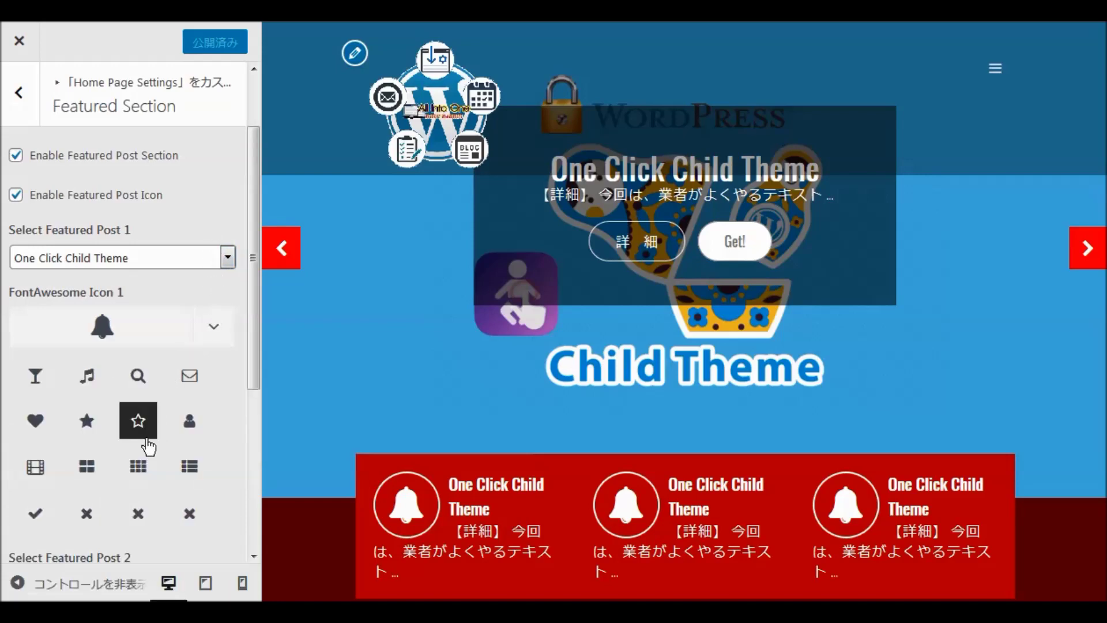
{"action": "scroll", "coordinate": [149, 446], "scroll_direction": "down", "scroll_amount": 2}
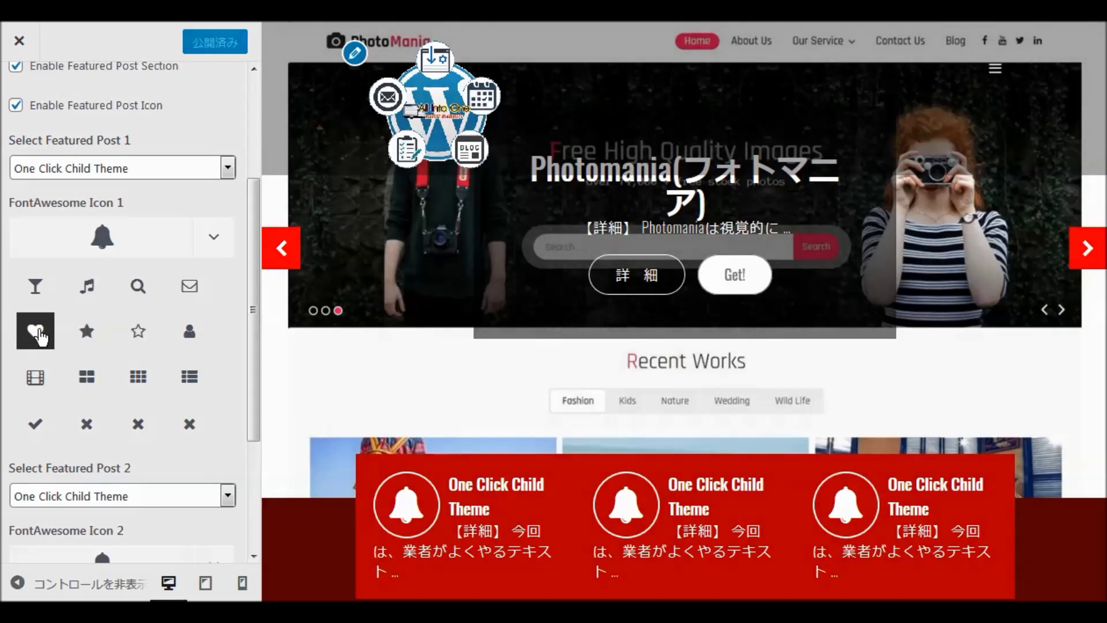
{"action": "left_click", "coordinate": [88, 339]}
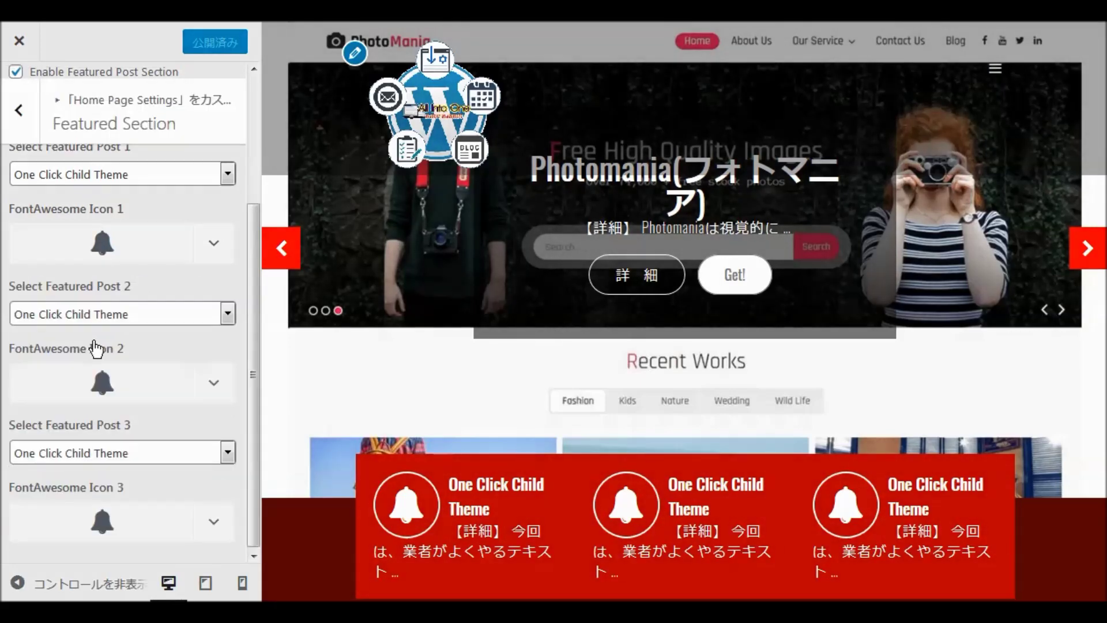
{"action": "left_click", "coordinate": [215, 249]}
{"action": "left_click", "coordinate": [215, 248]}
{"action": "left_click", "coordinate": [215, 248]}
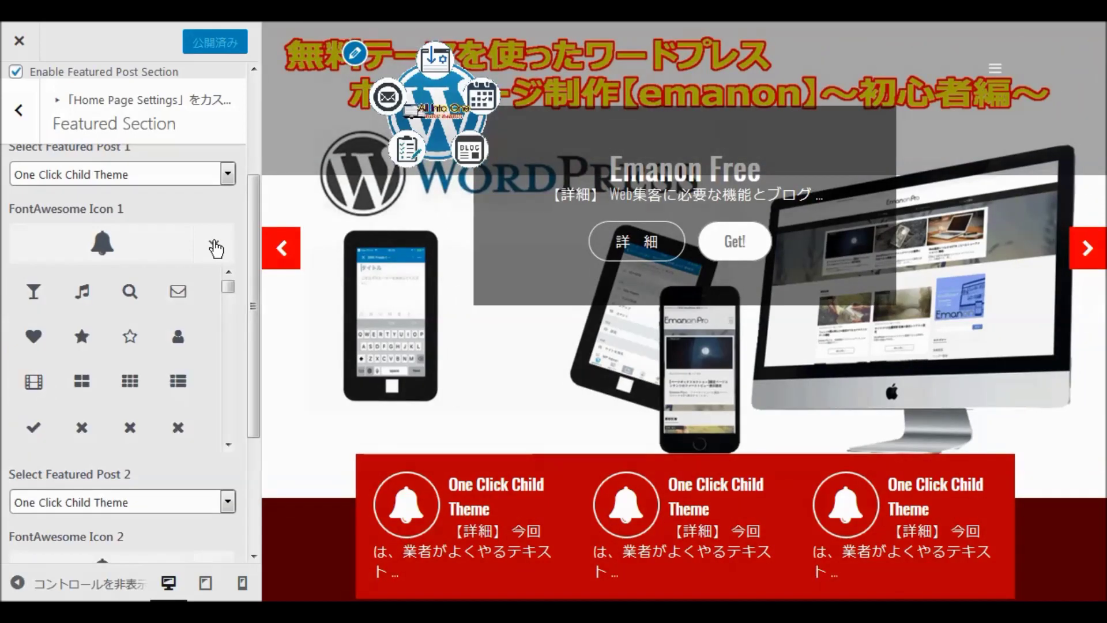
{"action": "scroll", "coordinate": [139, 323], "scroll_direction": "down", "scroll_amount": 3}
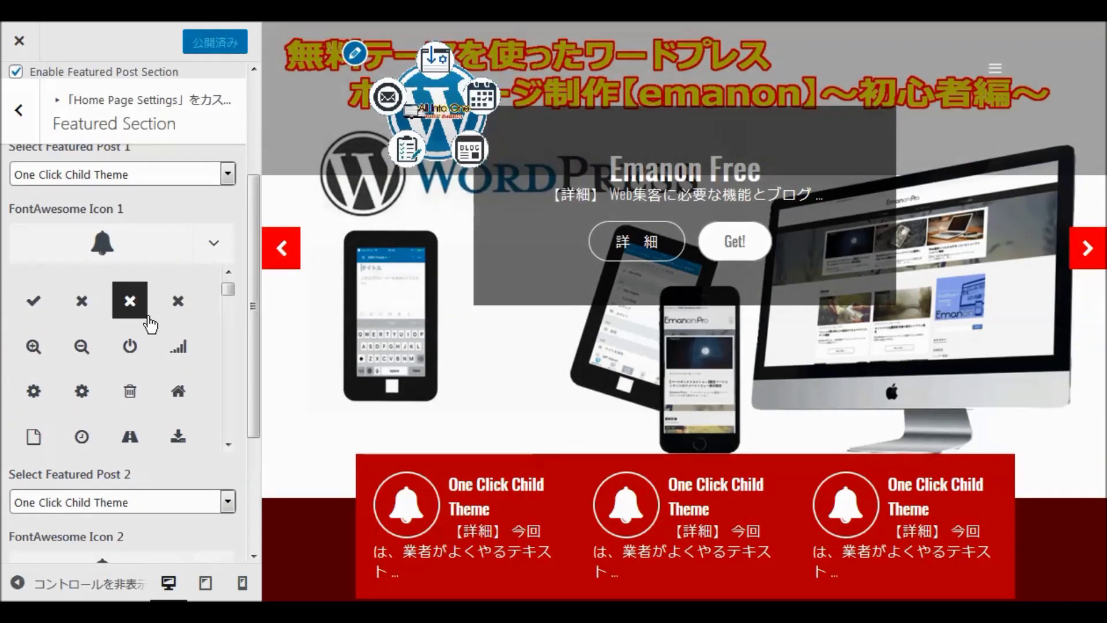
{"action": "scroll", "coordinate": [154, 332], "scroll_direction": "down", "scroll_amount": 3}
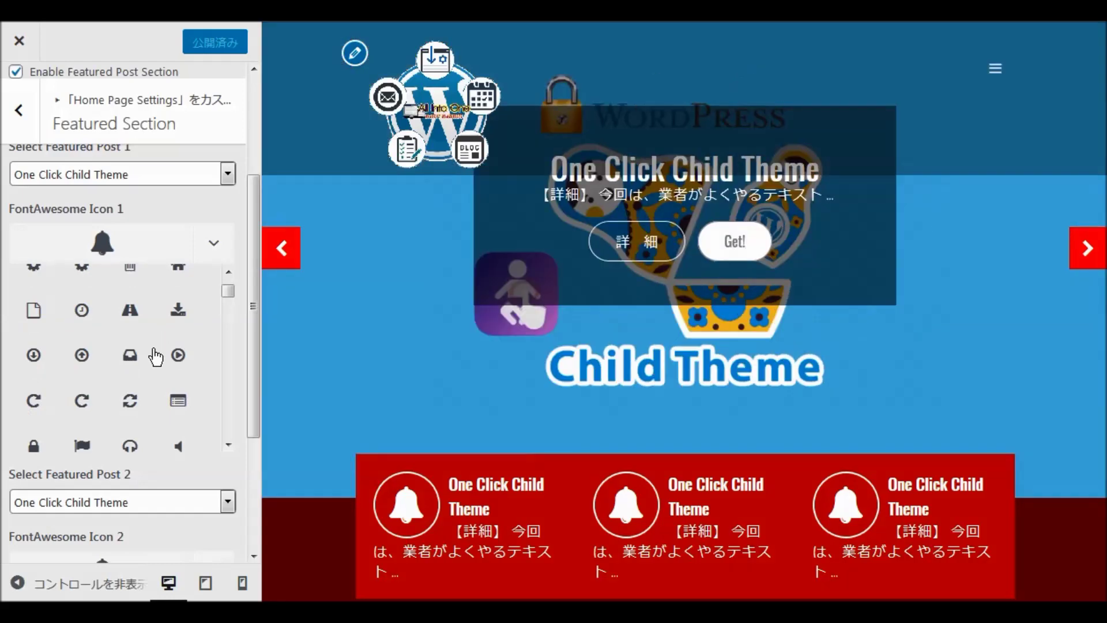
{"action": "scroll", "coordinate": [156, 356], "scroll_direction": "down", "scroll_amount": 3}
{"action": "scroll", "coordinate": [157, 361], "scroll_direction": "down", "scroll_amount": 3}
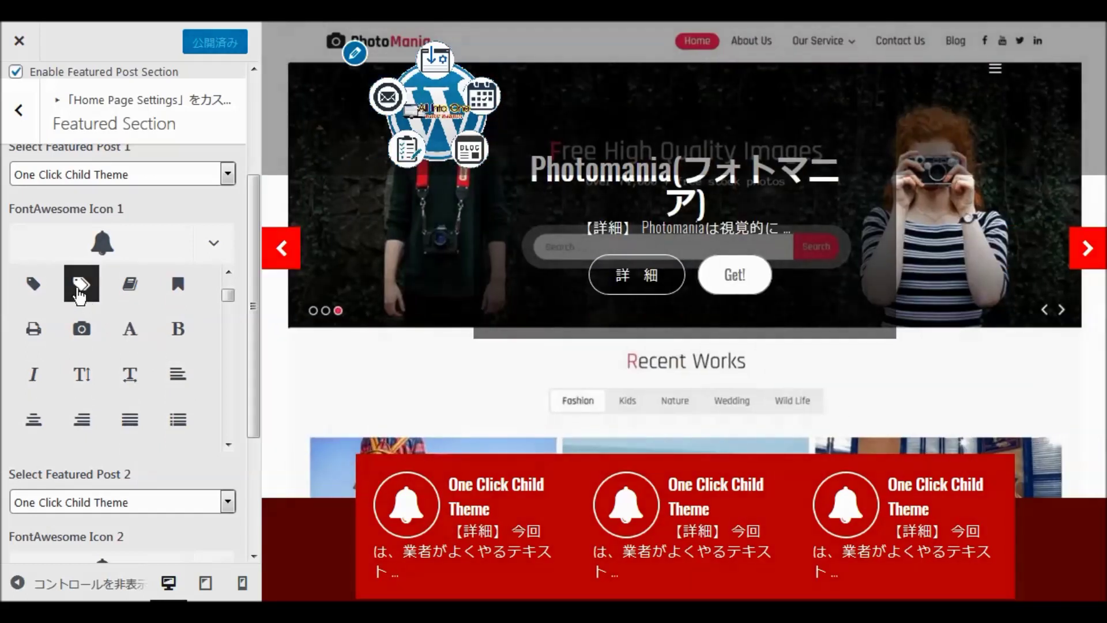
{"action": "left_click", "coordinate": [80, 296]}
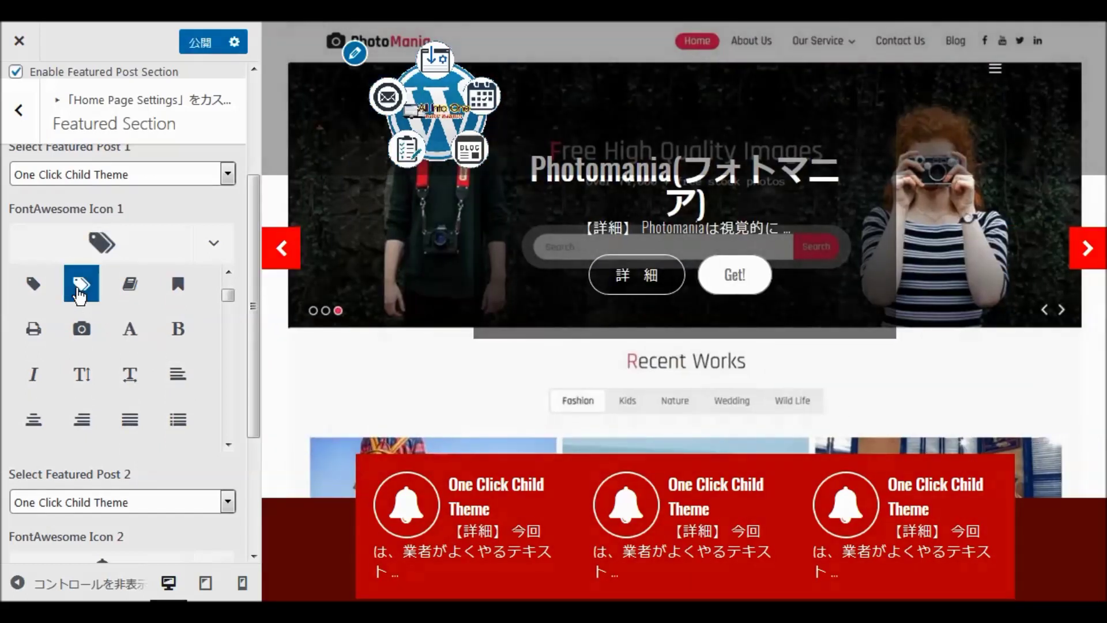
{"action": "left_click", "coordinate": [223, 176]}
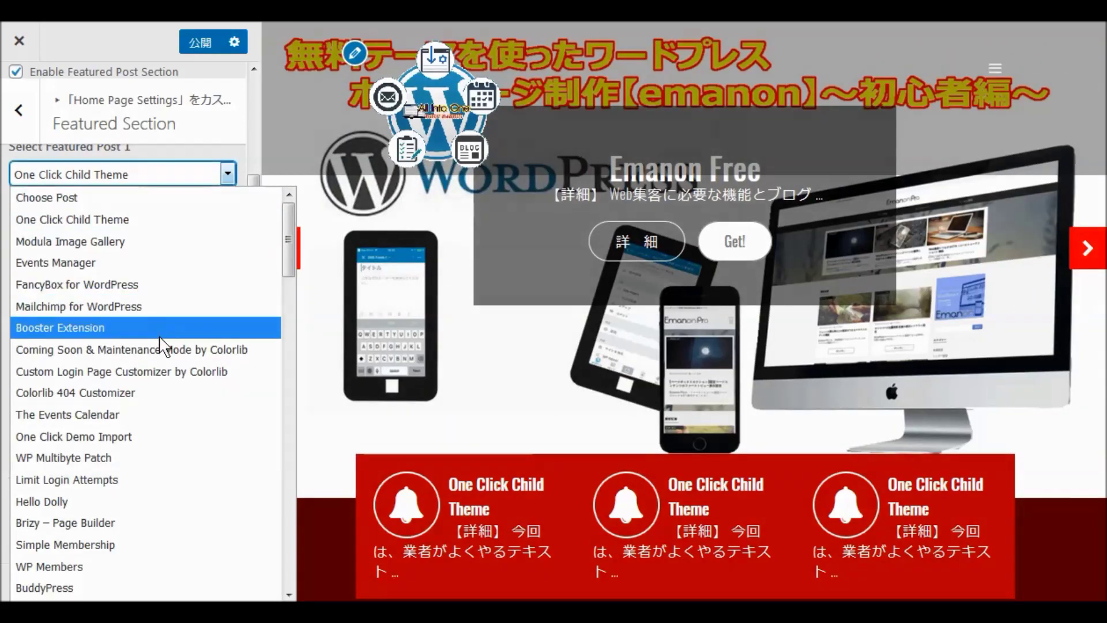
{"action": "left_click", "coordinate": [134, 424]}
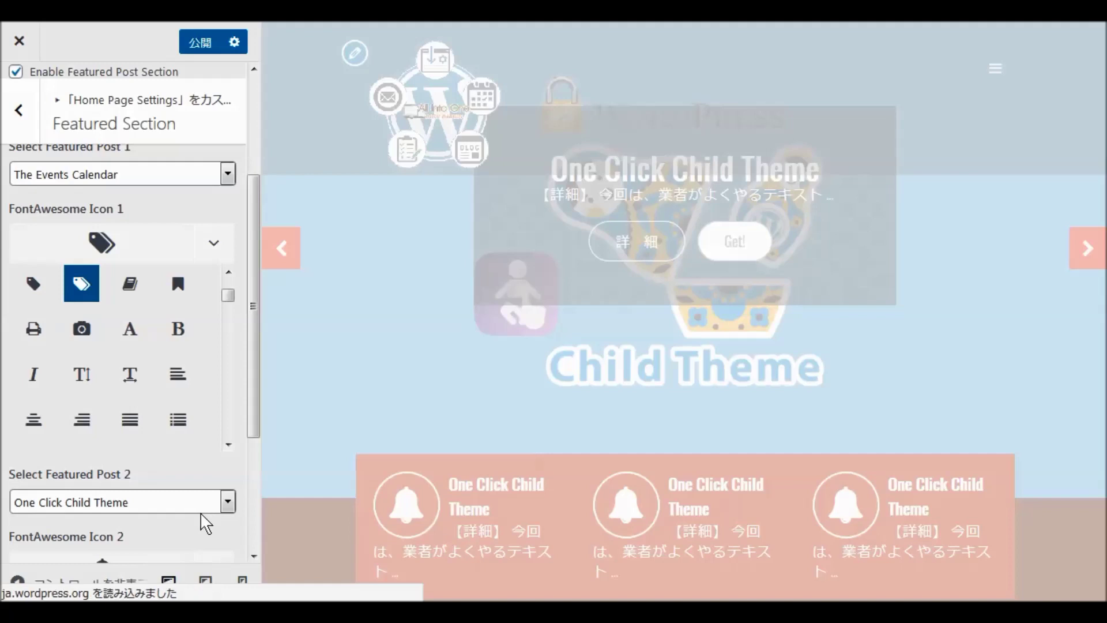
Set FontAwesome Icon 2 of the Featured Section to the camera icon.
{"action": "scroll", "coordinate": [203, 529], "scroll_direction": "down", "scroll_amount": 3}
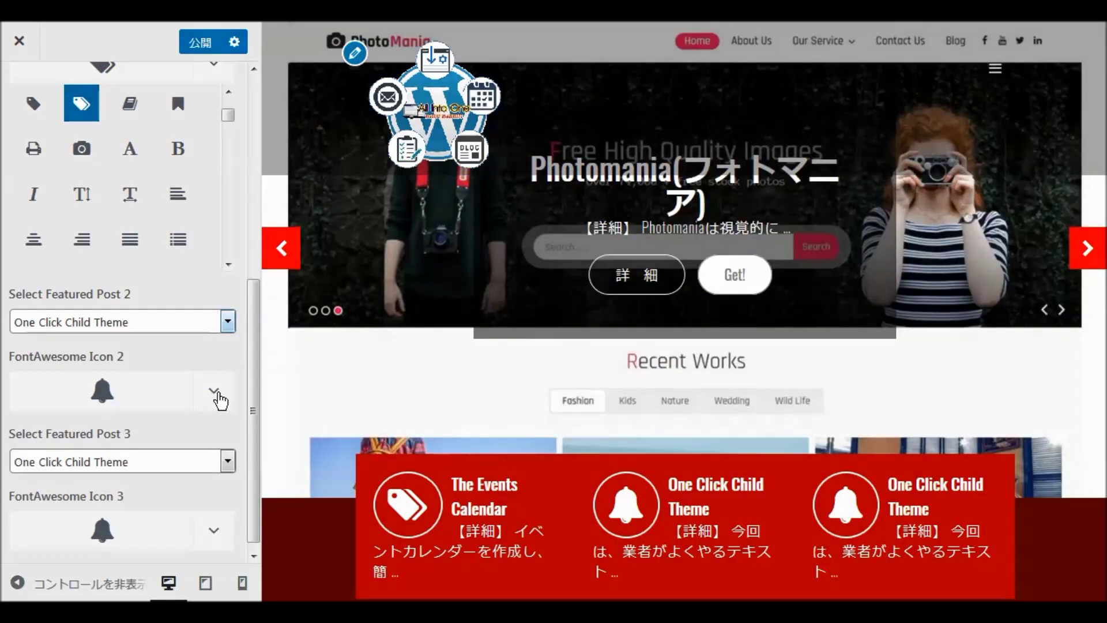
{"action": "left_click", "coordinate": [216, 393]}
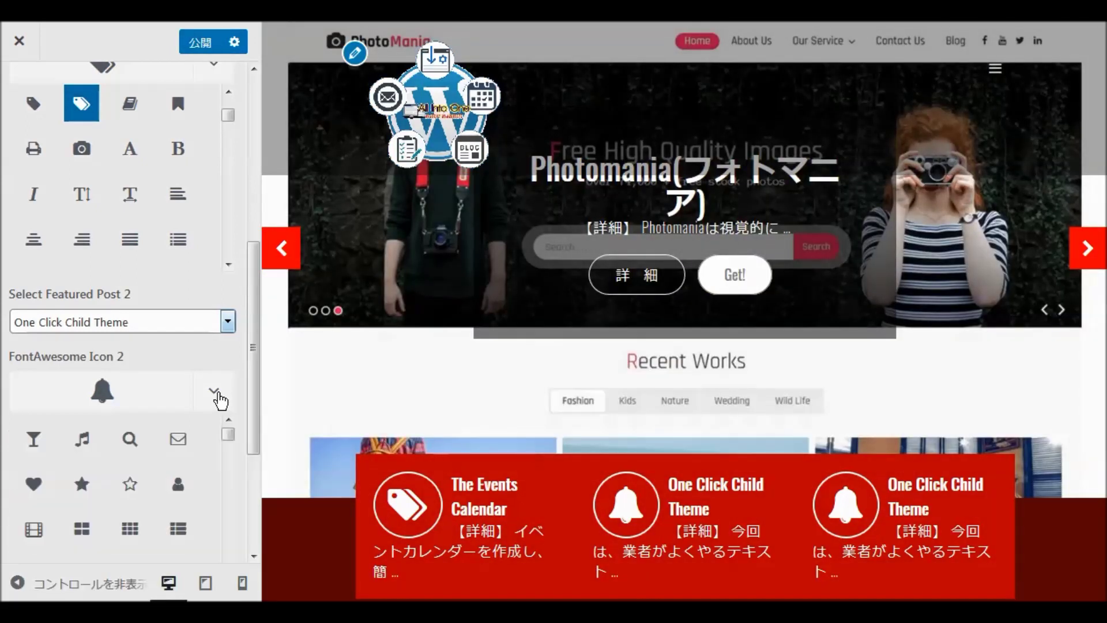
{"action": "scroll", "coordinate": [164, 459], "scroll_direction": "down", "scroll_amount": 5}
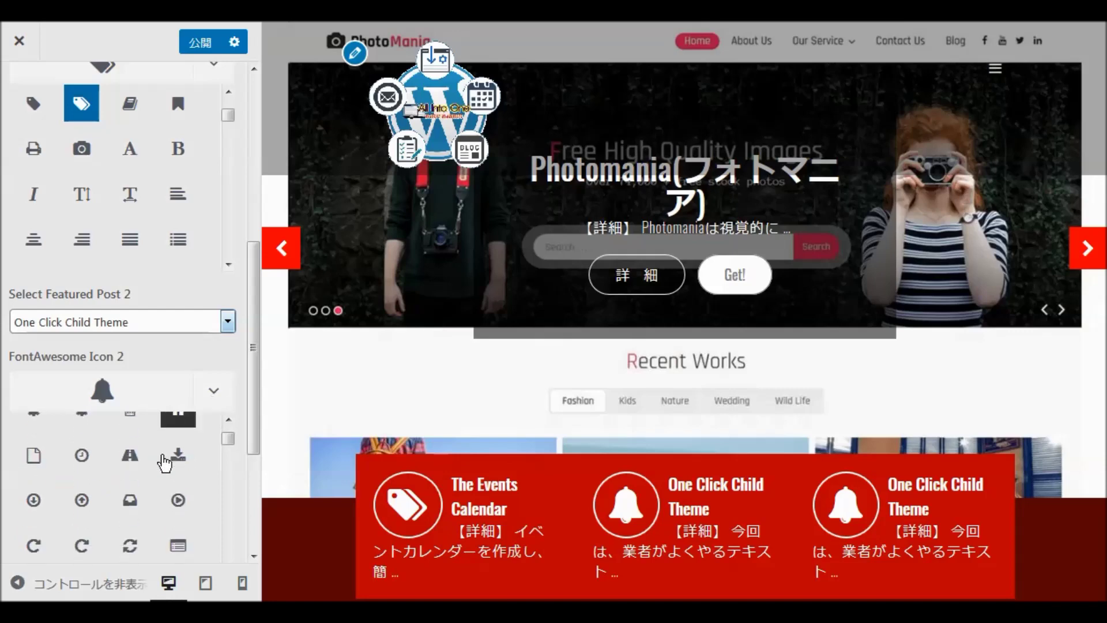
{"action": "scroll", "coordinate": [165, 461], "scroll_direction": "up", "scroll_amount": 5}
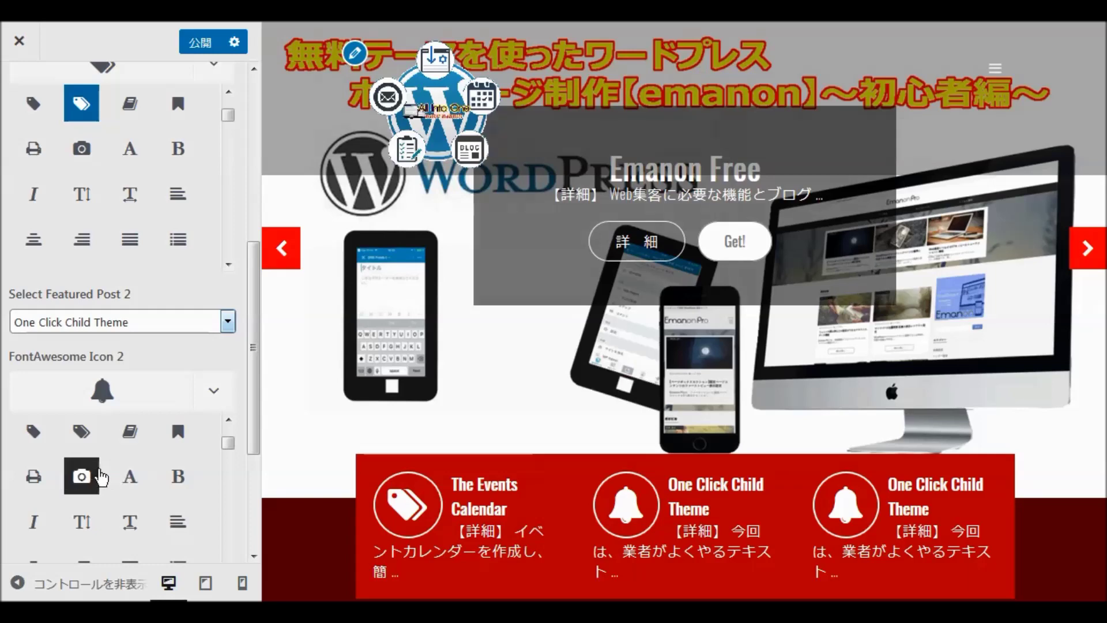
{"action": "left_click", "coordinate": [82, 476]}
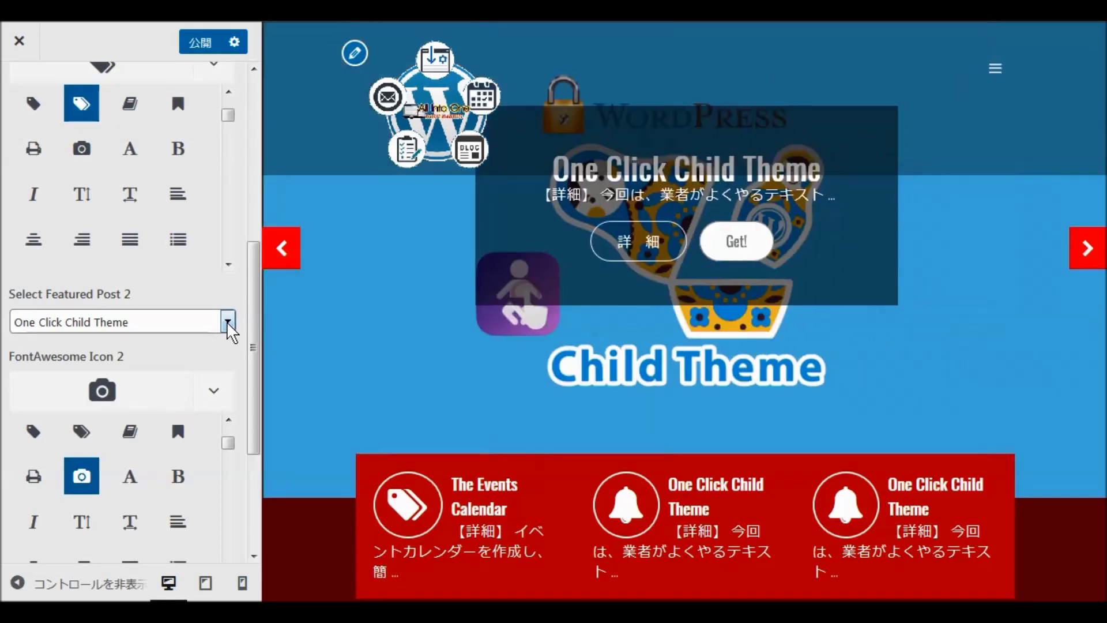
Choose Pixabay Images as Featured Post 2.
{"action": "left_click", "coordinate": [228, 321]}
{"action": "scroll", "coordinate": [196, 251], "scroll_direction": "down", "scroll_amount": 5}
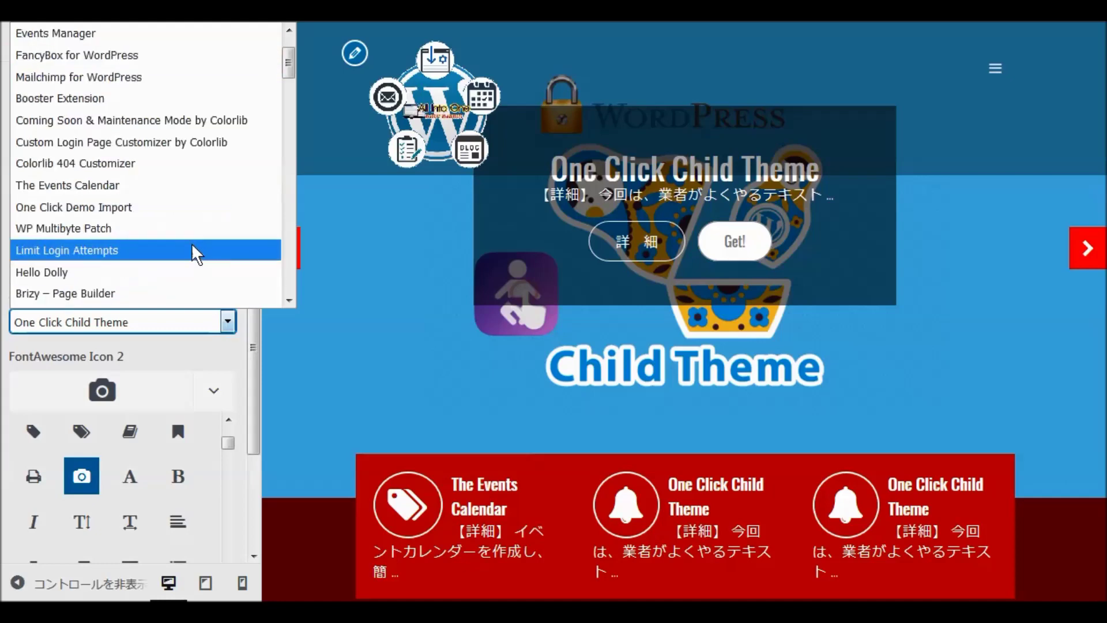
{"action": "scroll", "coordinate": [196, 253], "scroll_direction": "down", "scroll_amount": 2}
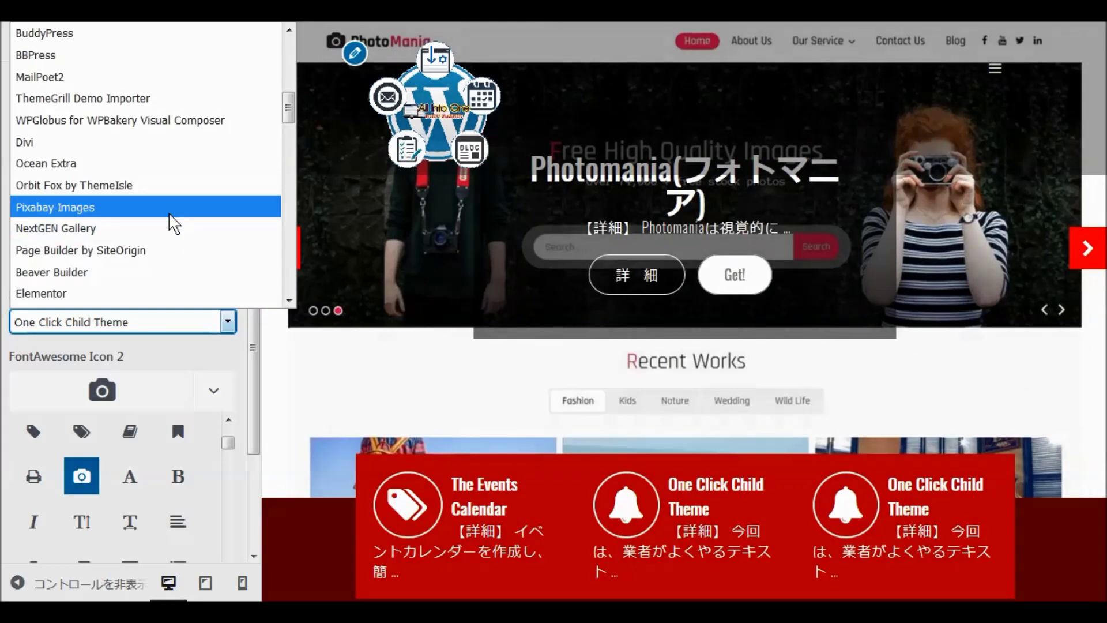
{"action": "left_click", "coordinate": [173, 224]}
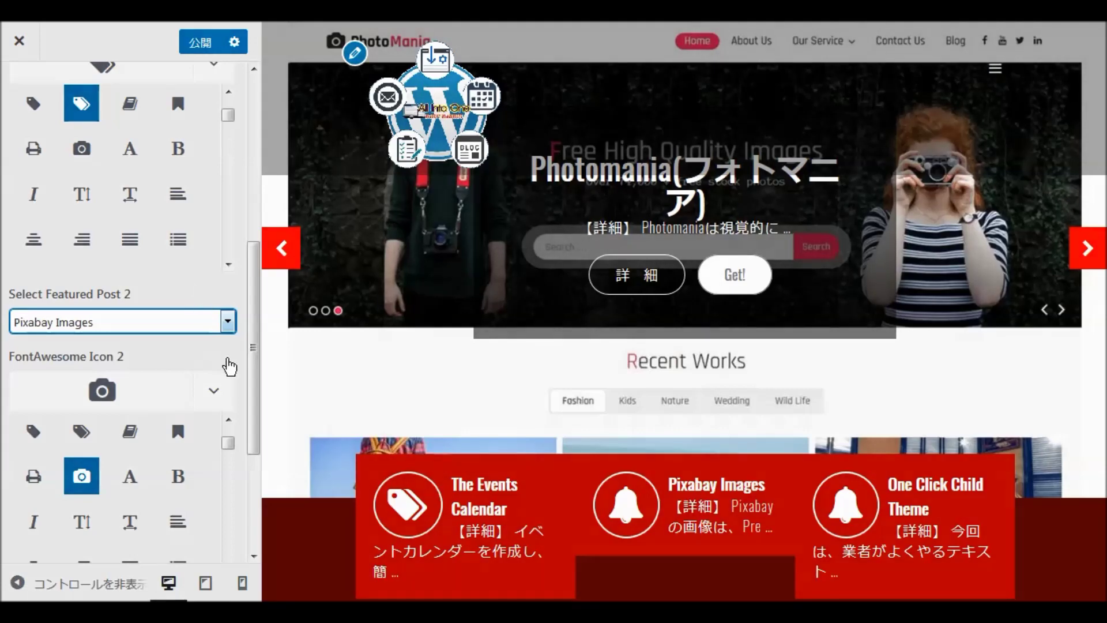
Choose Limit Login Attempts as Featured Post 3.
{"action": "left_click_drag", "start_coordinate": [258, 360], "coordinate": [261, 472]}
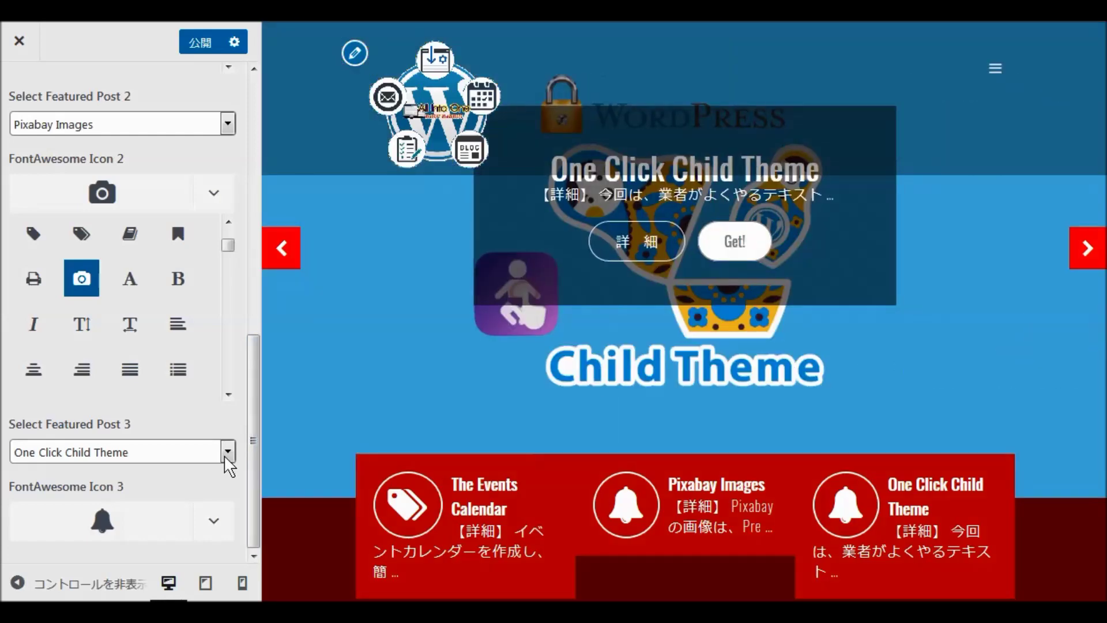
{"action": "left_click", "coordinate": [228, 453]}
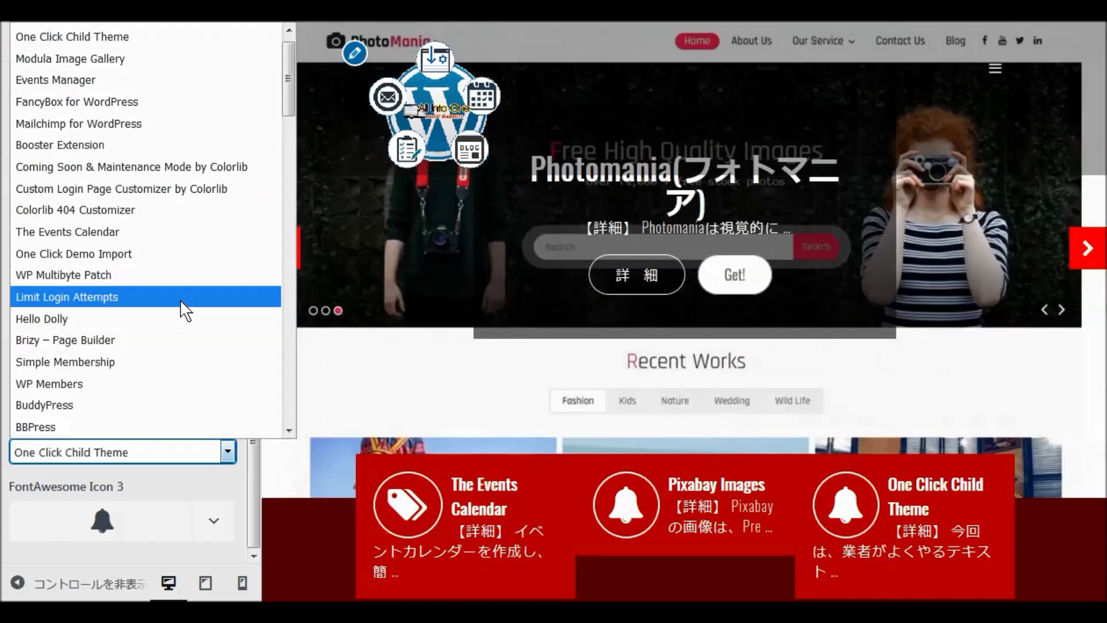
{"action": "left_click", "coordinate": [180, 298]}
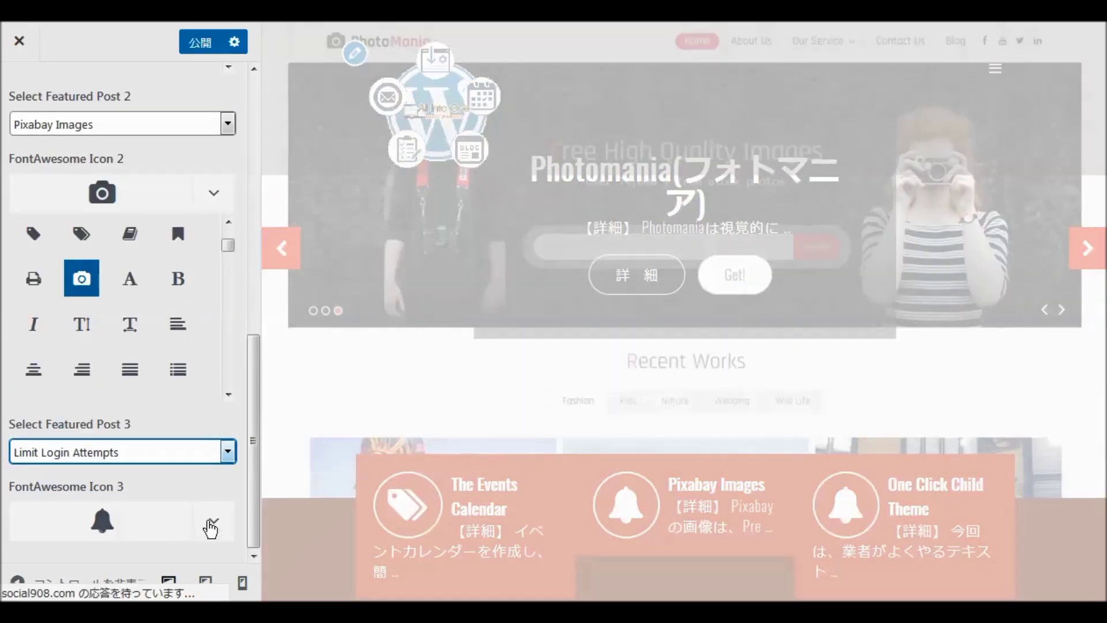
Set FontAwesome Icon 3 of the Featured Section to the padlock icon.
{"action": "left_click", "coordinate": [210, 526]}
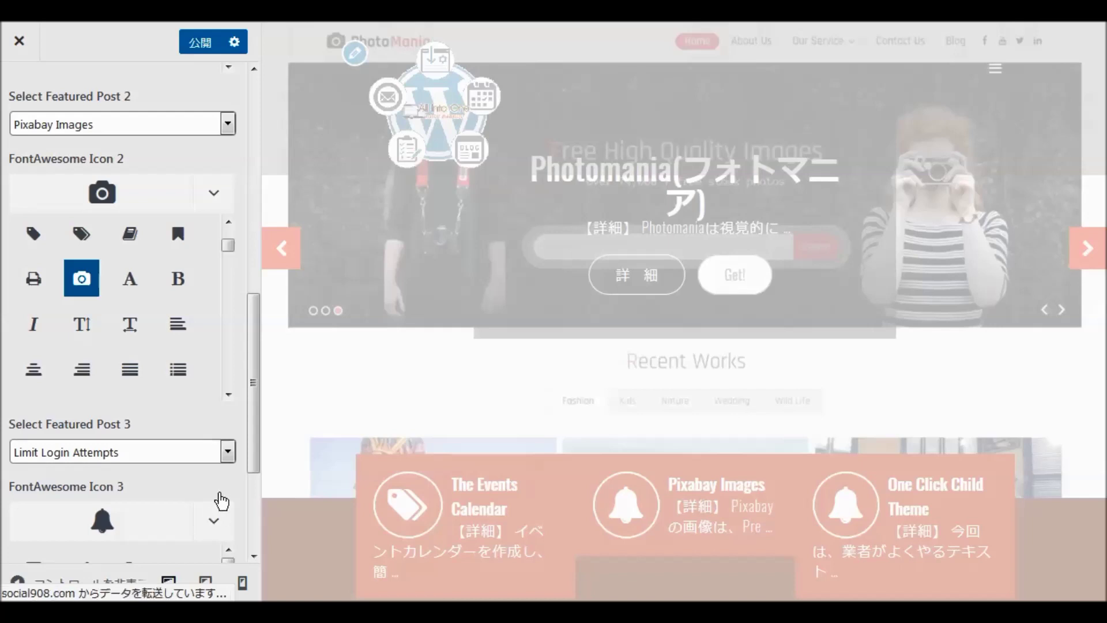
{"action": "left_click_drag", "start_coordinate": [252, 458], "coordinate": [251, 544]}
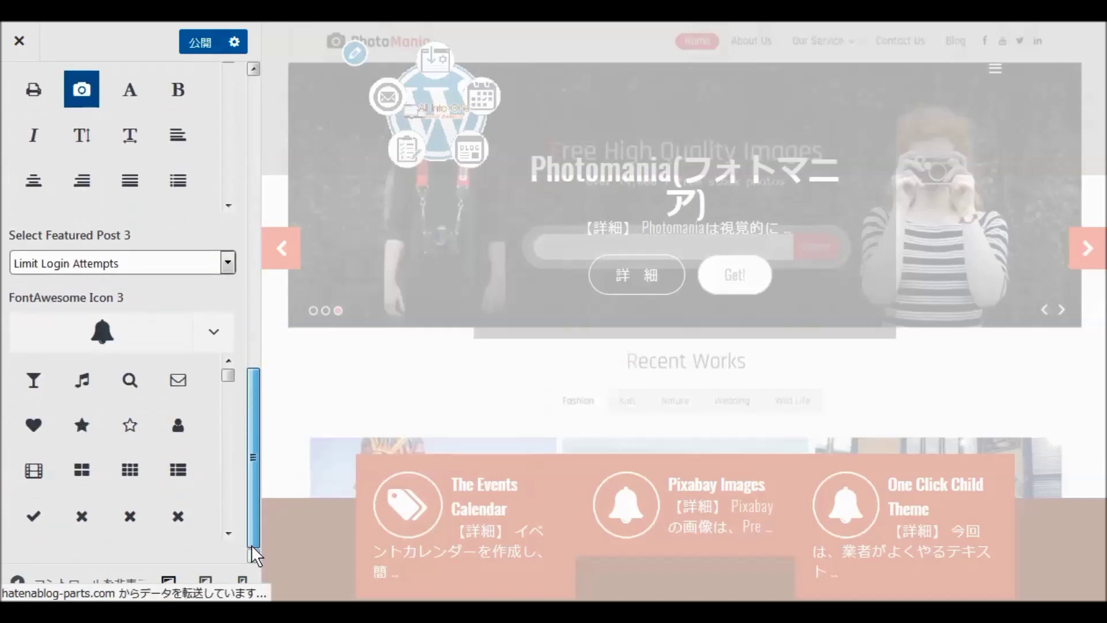
{"action": "scroll", "coordinate": [177, 452], "scroll_direction": "down", "scroll_amount": 5}
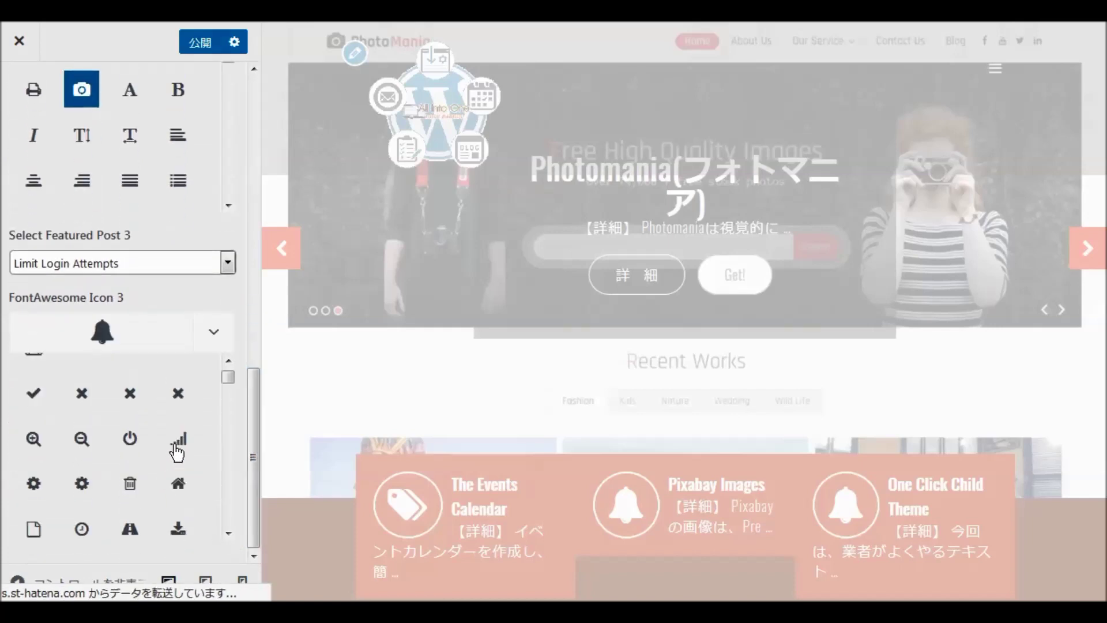
{"action": "scroll", "coordinate": [176, 457], "scroll_direction": "down", "scroll_amount": 3}
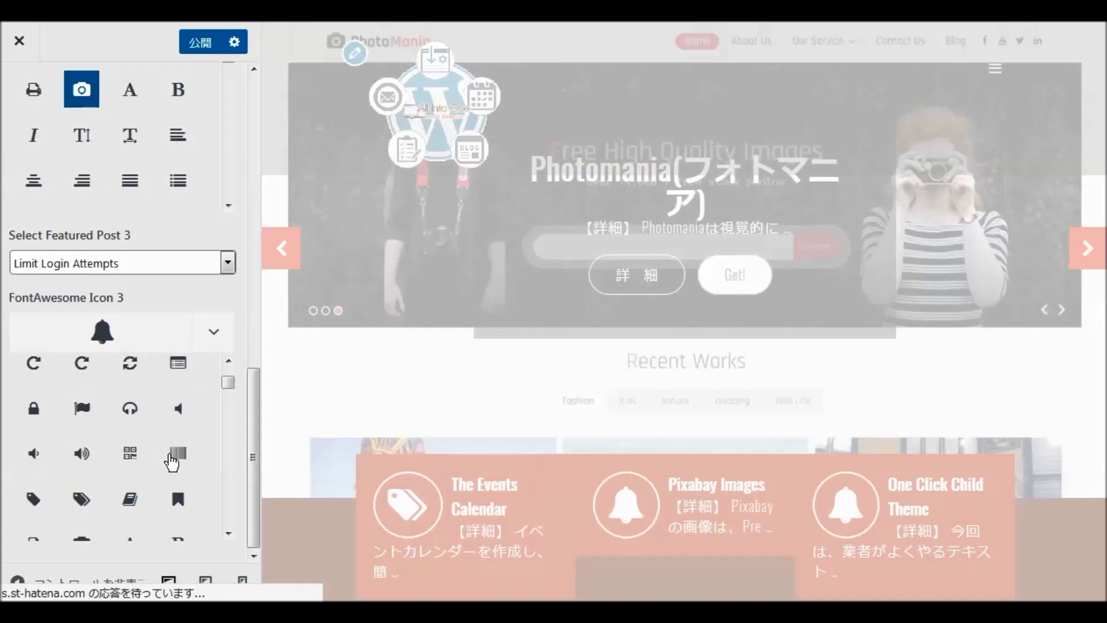
{"action": "left_click", "coordinate": [173, 455]}
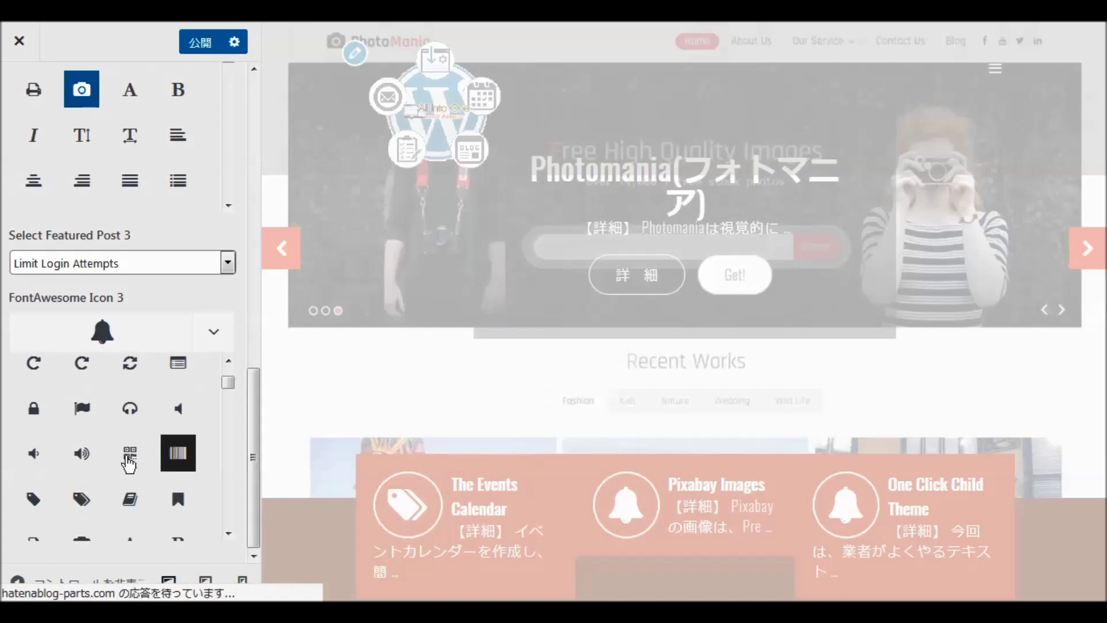
{"action": "left_click", "coordinate": [32, 415]}
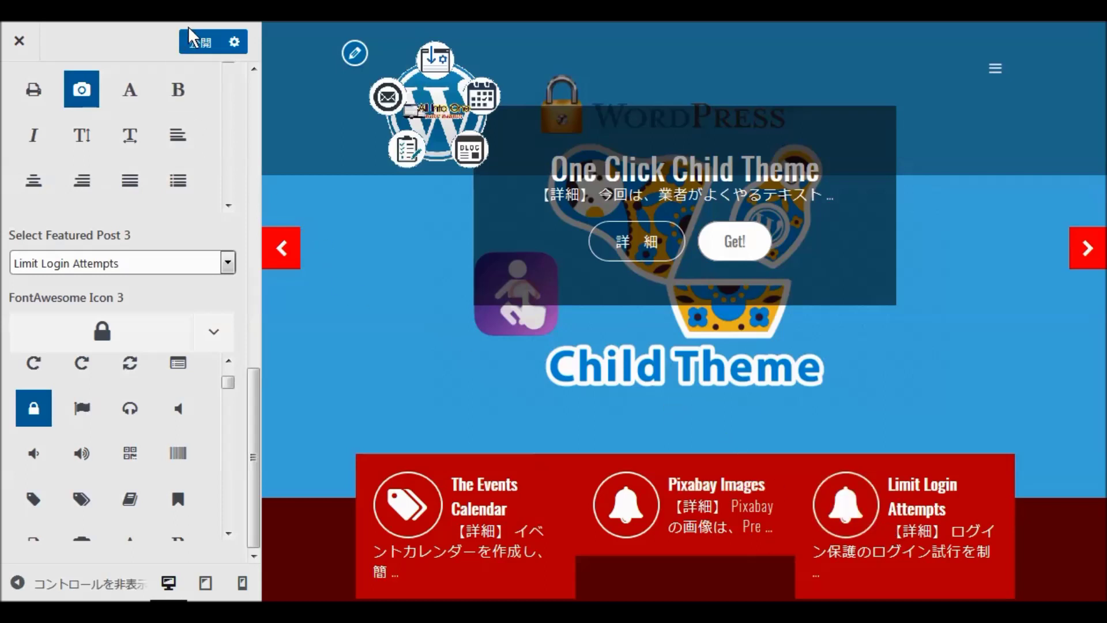
Publish the featured post changes and open the Welcome Section of the Home Page Settings.
{"action": "left_click", "coordinate": [198, 47]}
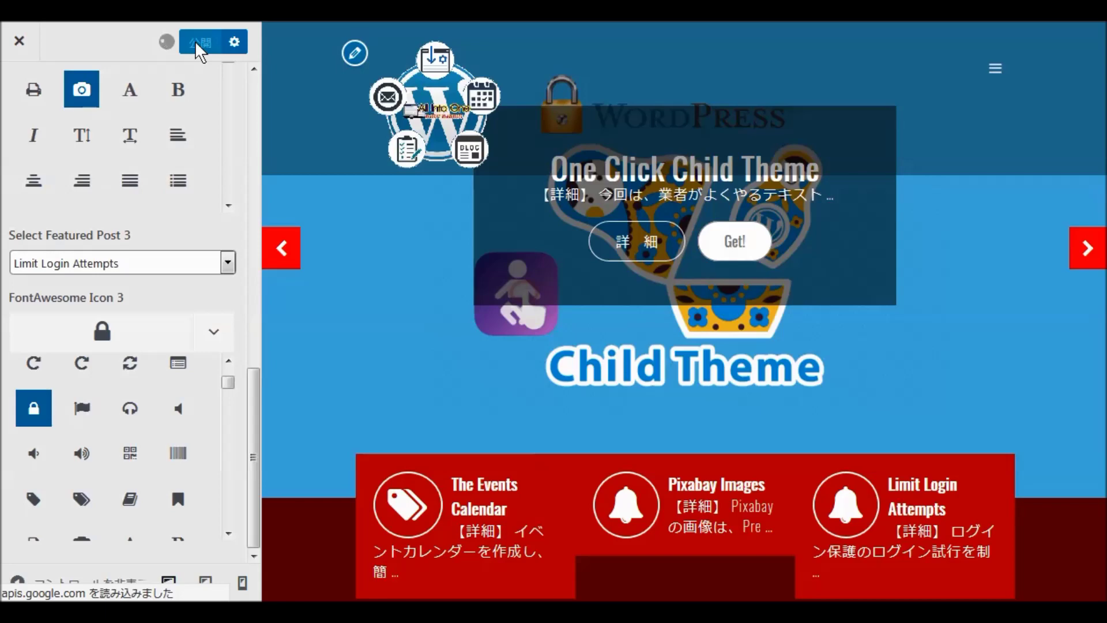
{"action": "left_click_drag", "start_coordinate": [260, 430], "coordinate": [240, 116]}
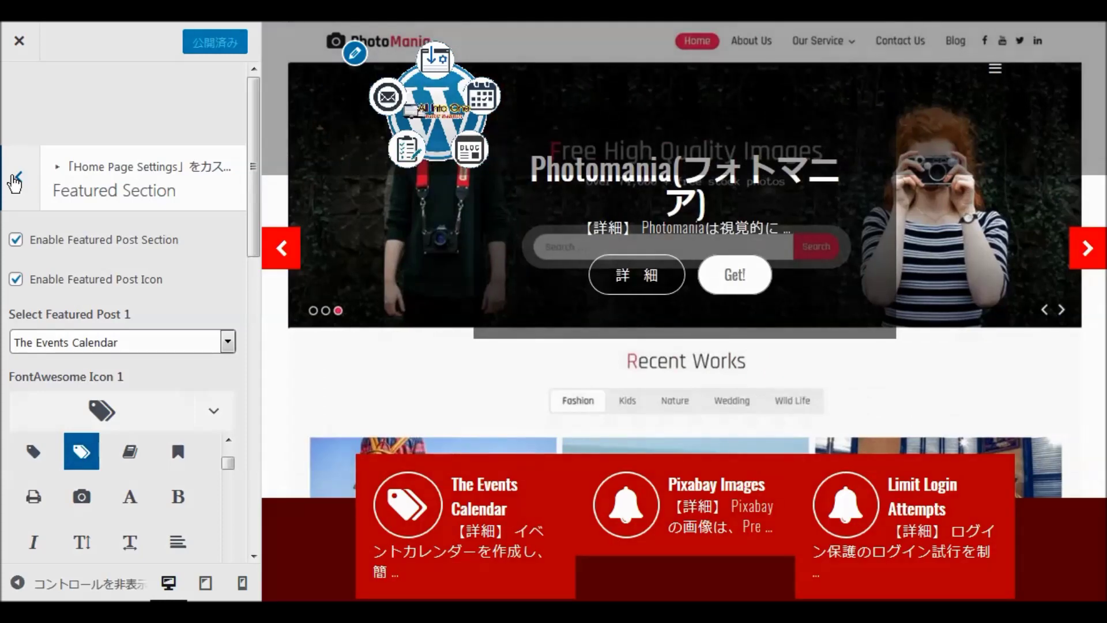
{"action": "left_click", "coordinate": [16, 179]}
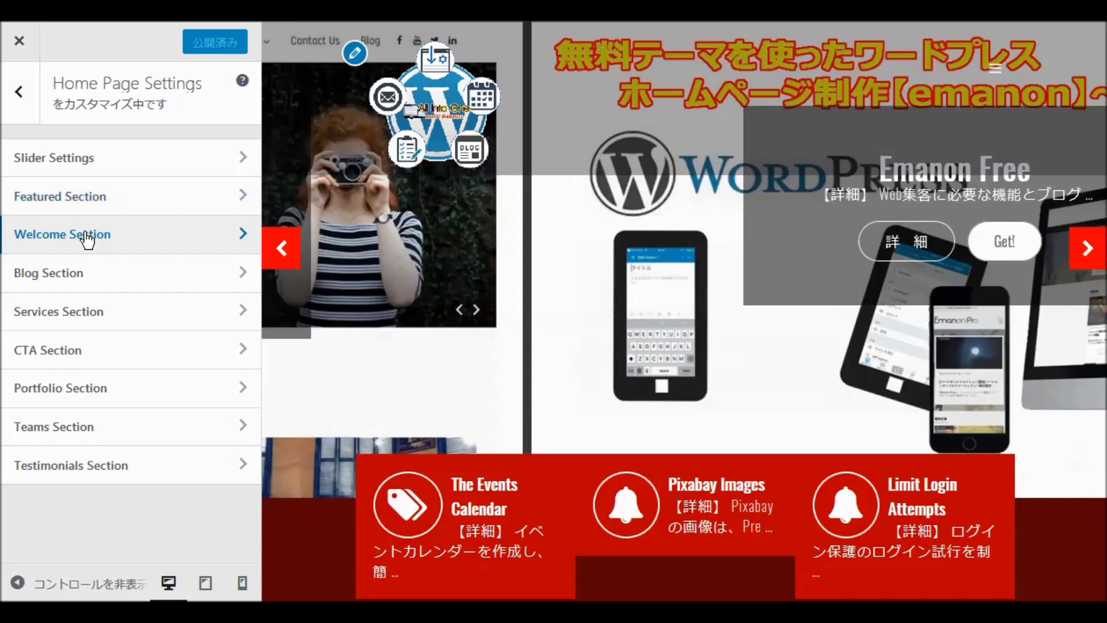
{"action": "left_click", "coordinate": [86, 237]}
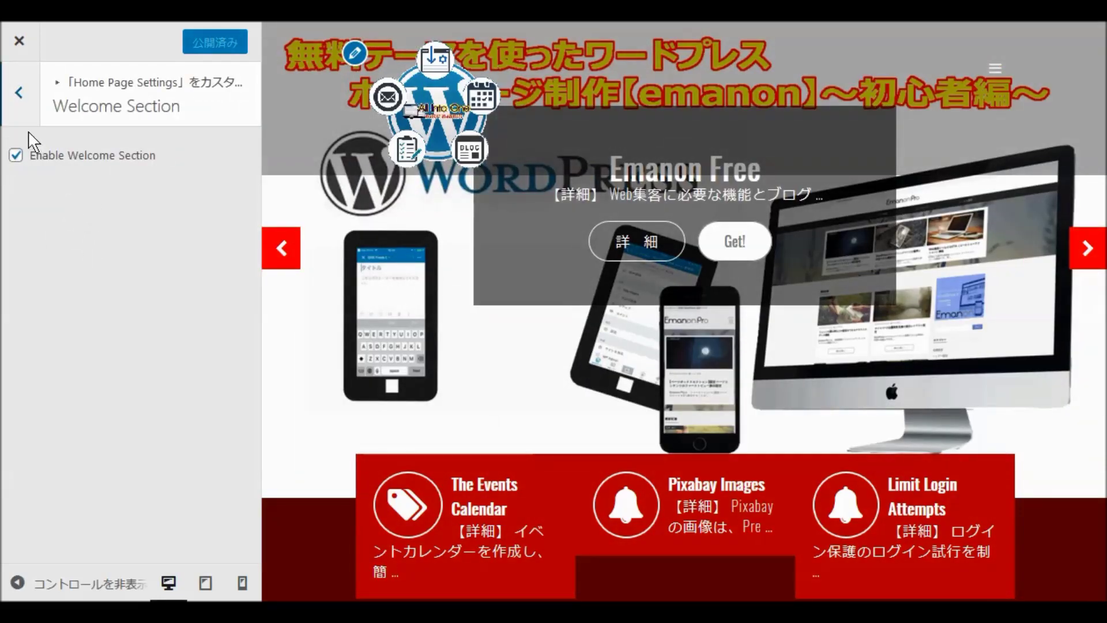
Open the Blog Section of the Home Page Settings and set its page to ブログ.
{"action": "left_click", "coordinate": [19, 98]}
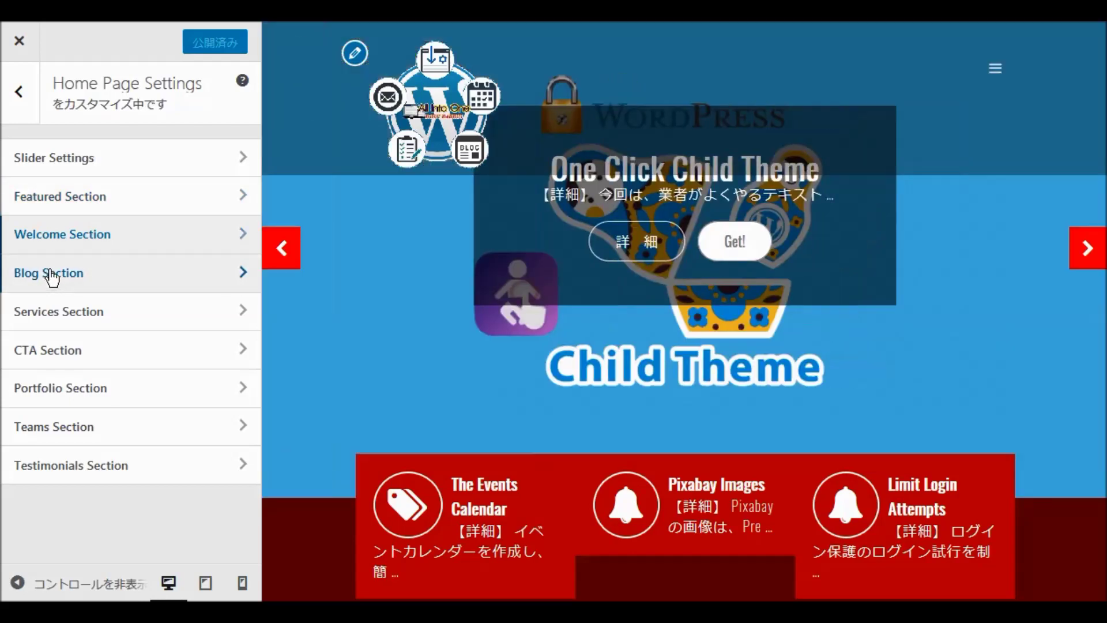
{"action": "left_click", "coordinate": [53, 275]}
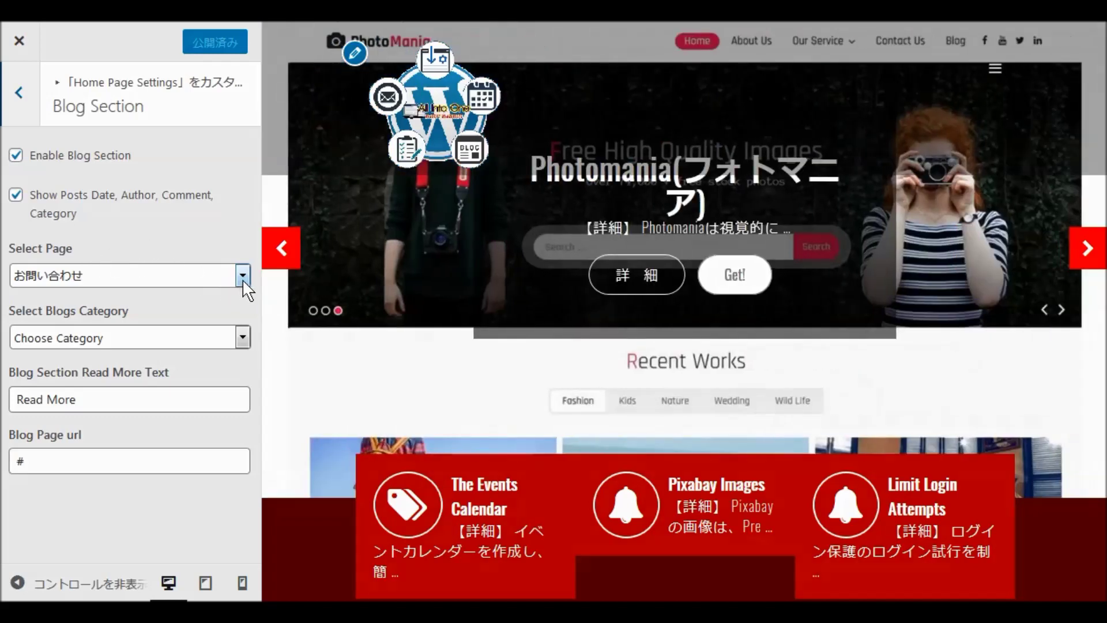
{"action": "left_click", "coordinate": [242, 277]}
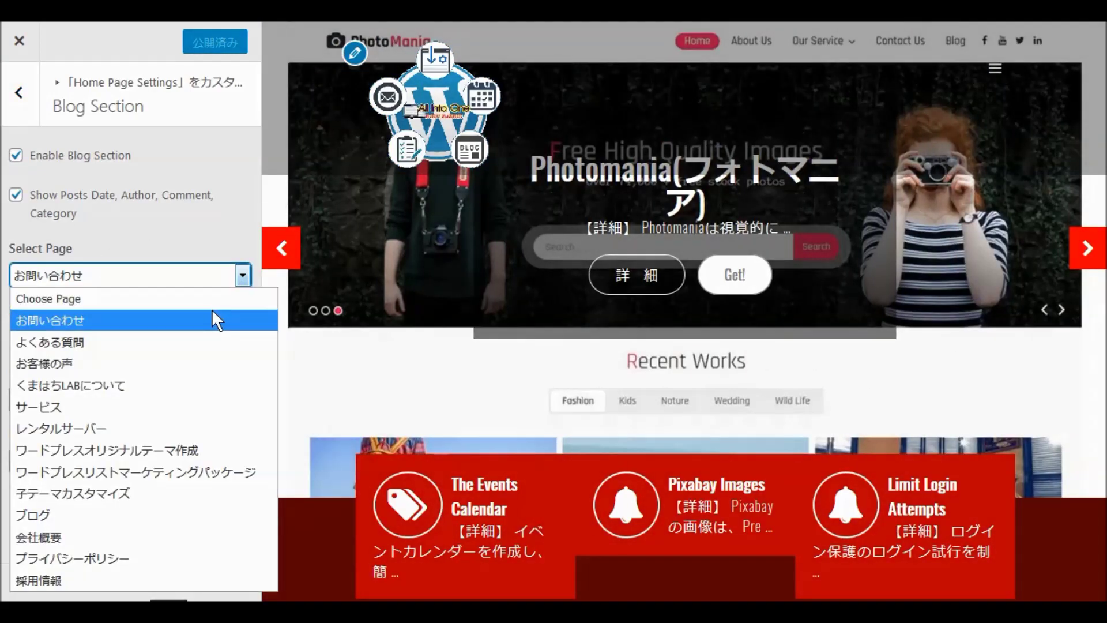
{"action": "left_click", "coordinate": [99, 514]}
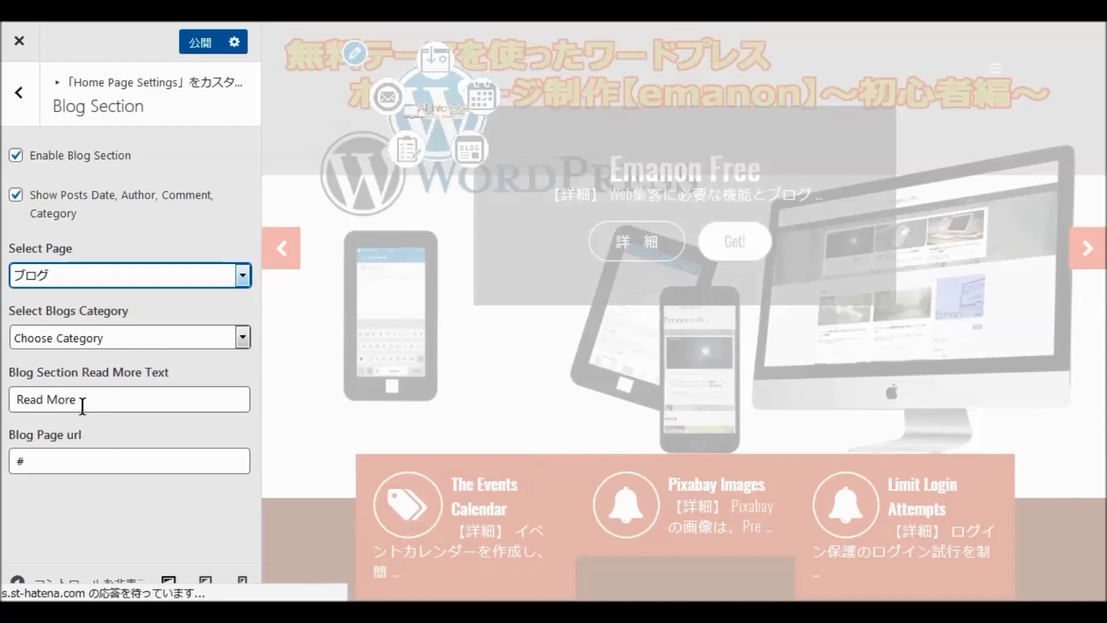
Replace the Blog Section Read More Text with もっと読む.
{"action": "left_click", "coordinate": [83, 406]}
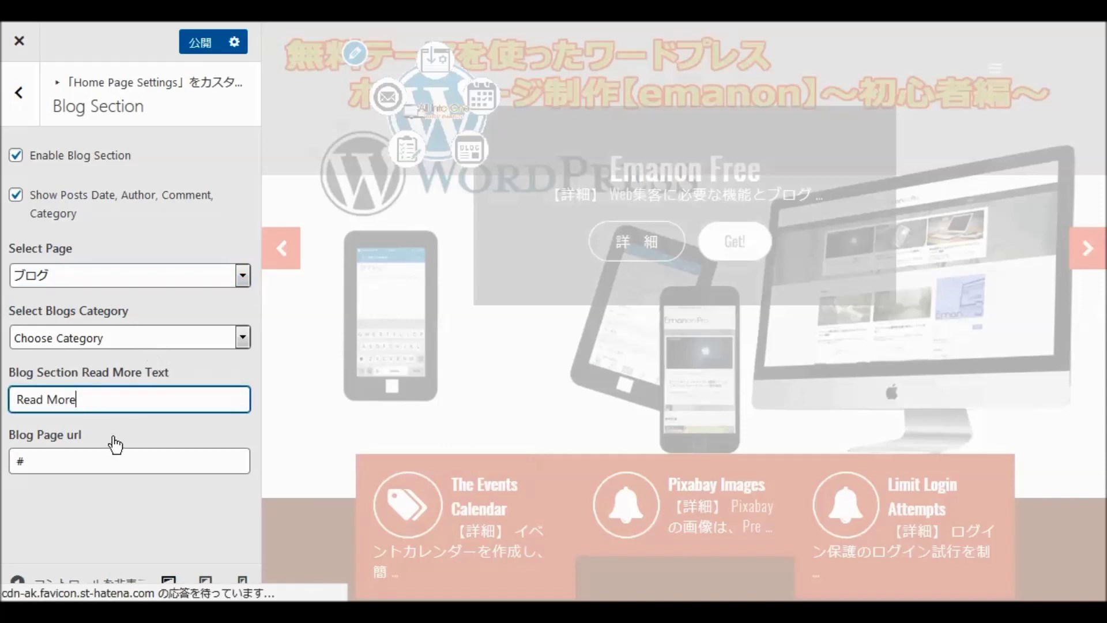
{"action": "key", "text": "BackSpace"}
{"action": "key", "text": "BackSpace"}
{"action": "key", "text": "BackSpace"}
{"action": "key", "text": "BackSpace"}
{"action": "key", "text": "BackSpace"}
{"action": "key", "text": "BackSpace"}
{"action": "key", "text": "BackSpace"}
{"action": "key", "text": "BackSpace"}
{"action": "key", "text": "BackSpace"}
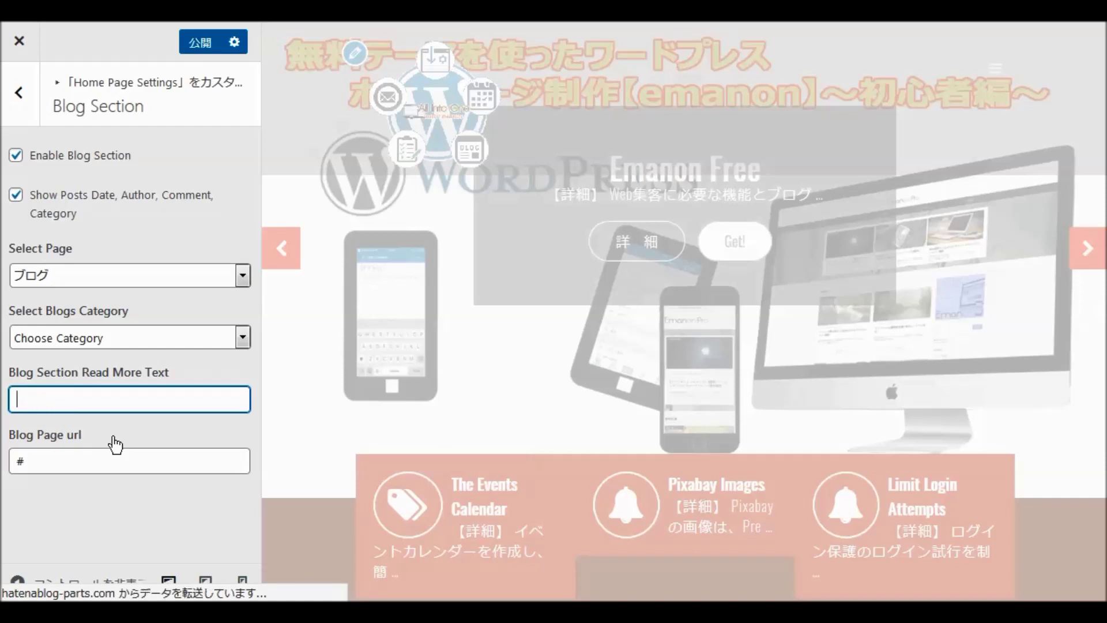
{"action": "type", "text": "m"}
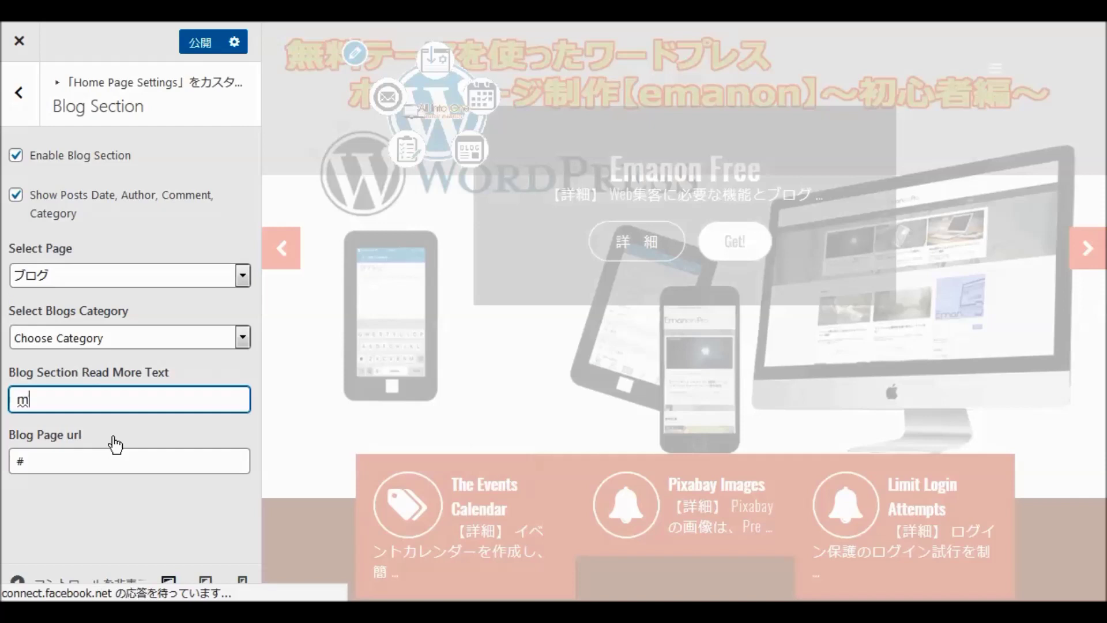
{"action": "type", "text": "otto"}
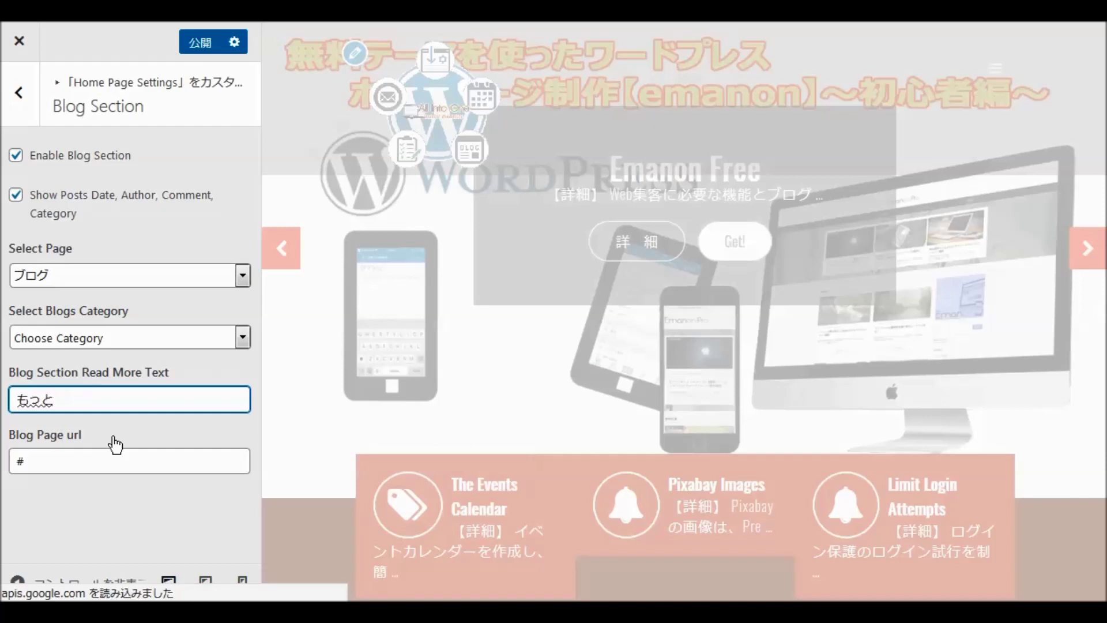
{"action": "type", "text": "yomu"}
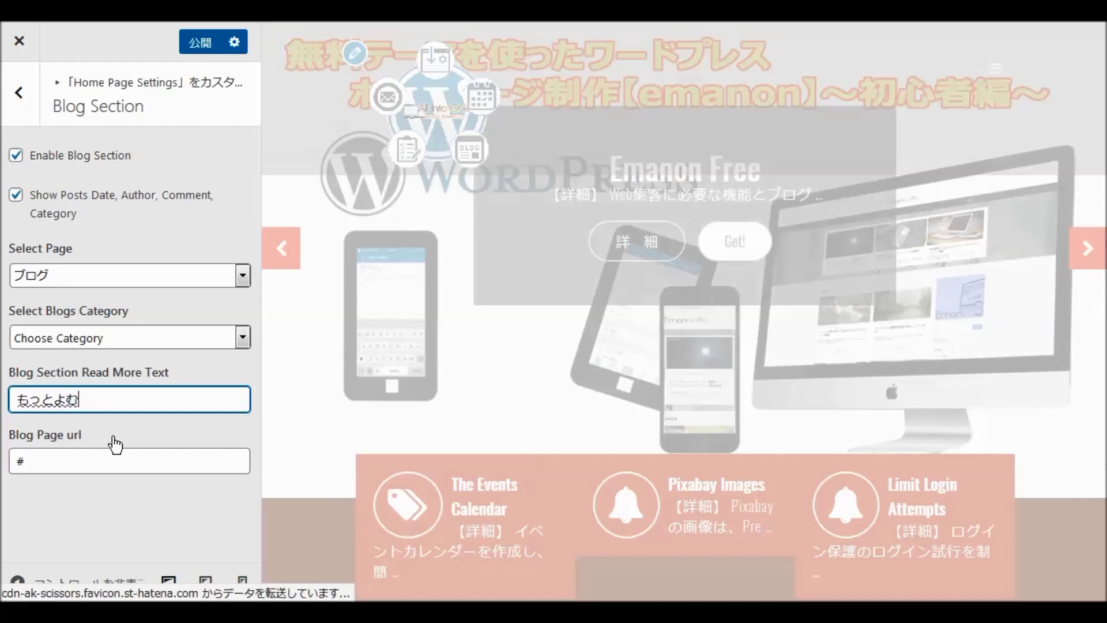
{"action": "key", "text": "space"}
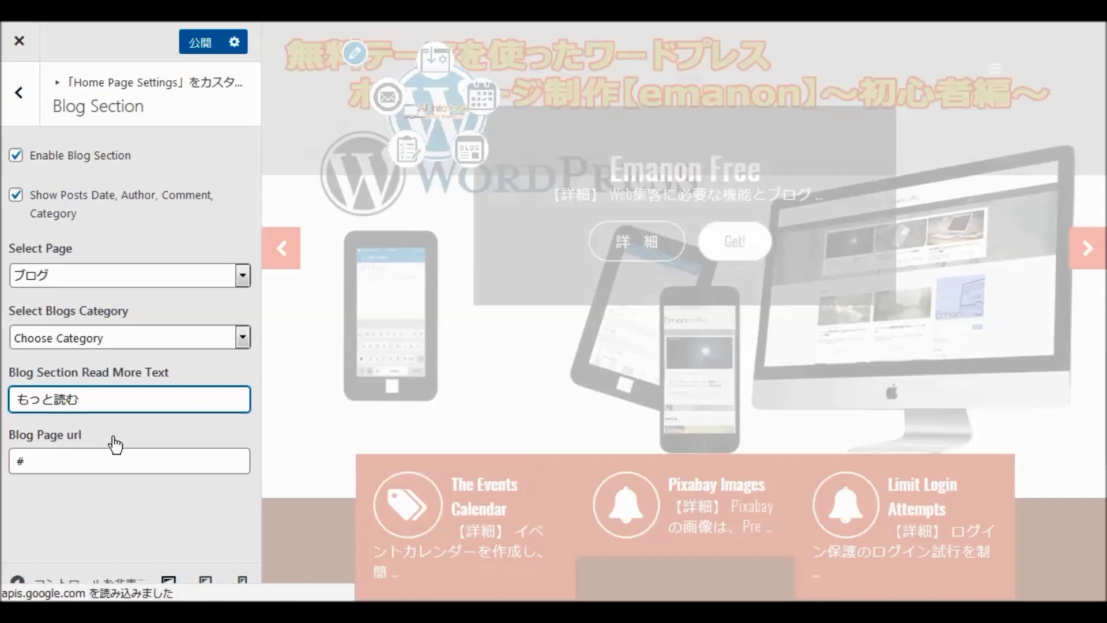
{"action": "key", "text": "Return"}
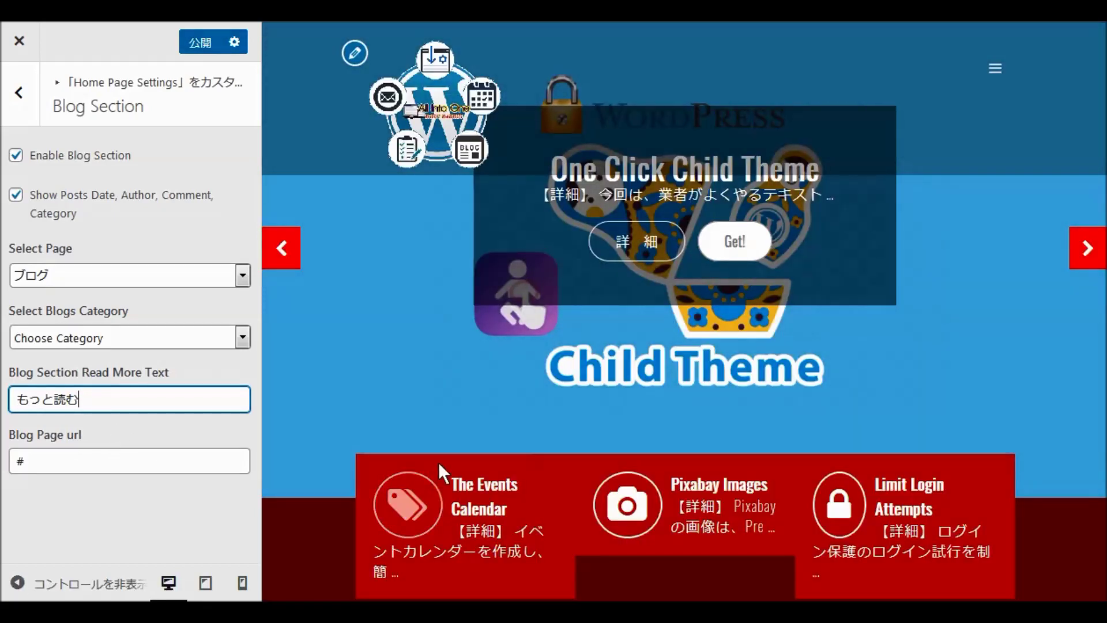
Check the blog section in the home page preview and publish the changes.
{"action": "scroll", "coordinate": [378, 358], "scroll_direction": "down", "scroll_amount": 2}
{"action": "scroll", "coordinate": [375, 375], "scroll_direction": "down", "scroll_amount": 8}
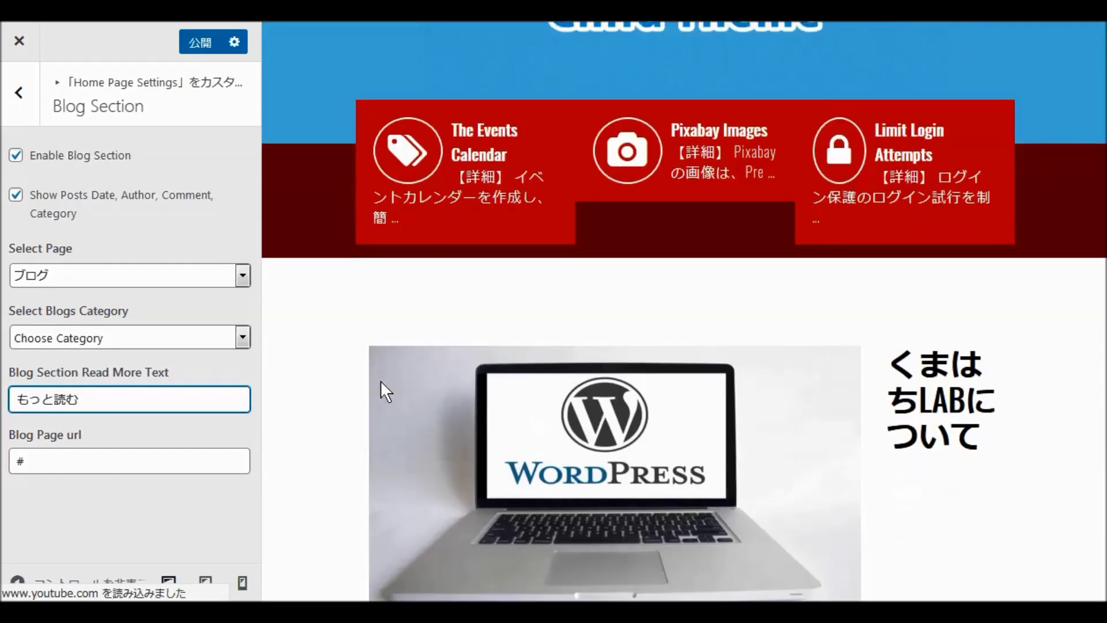
{"action": "scroll", "coordinate": [381, 383], "scroll_direction": "down", "scroll_amount": 4}
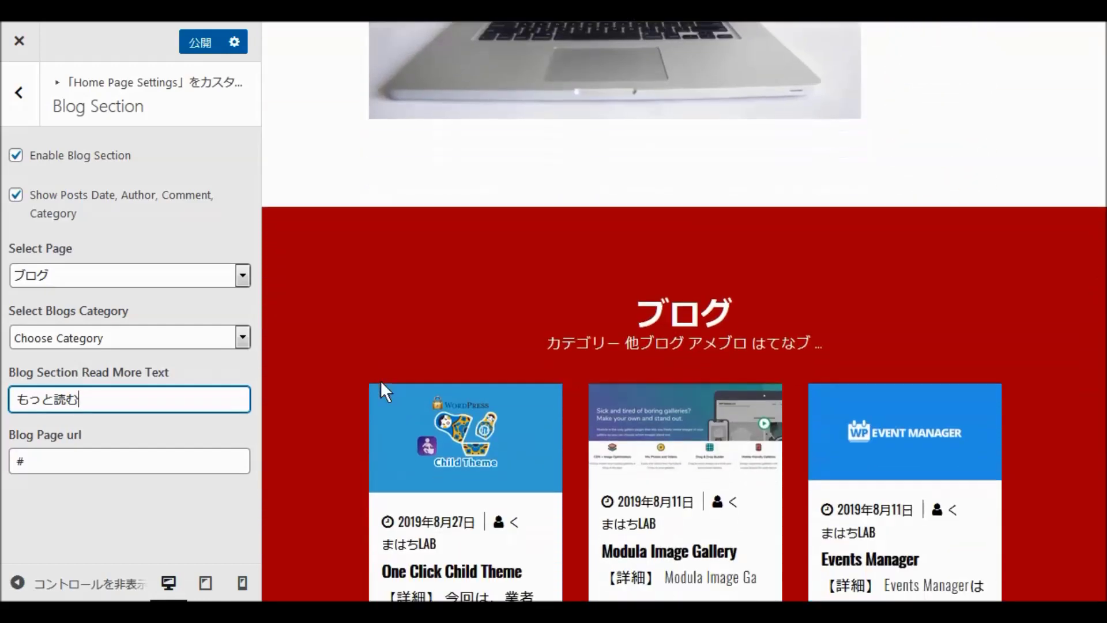
{"action": "scroll", "coordinate": [323, 392], "scroll_direction": "down", "scroll_amount": 2}
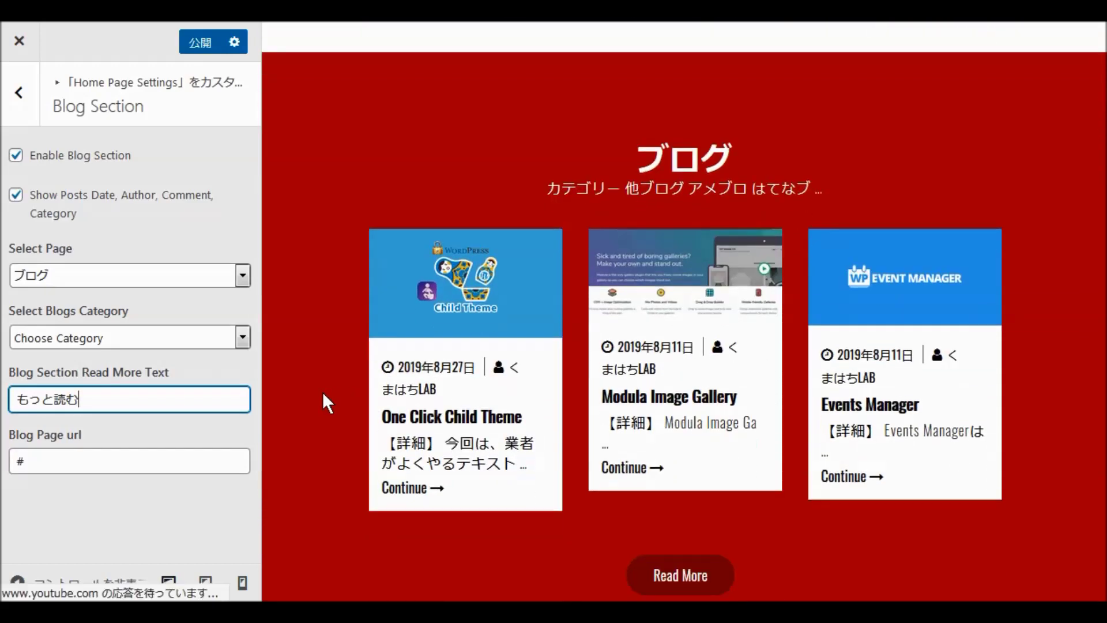
{"action": "scroll", "coordinate": [323, 392], "scroll_direction": "down", "scroll_amount": 2}
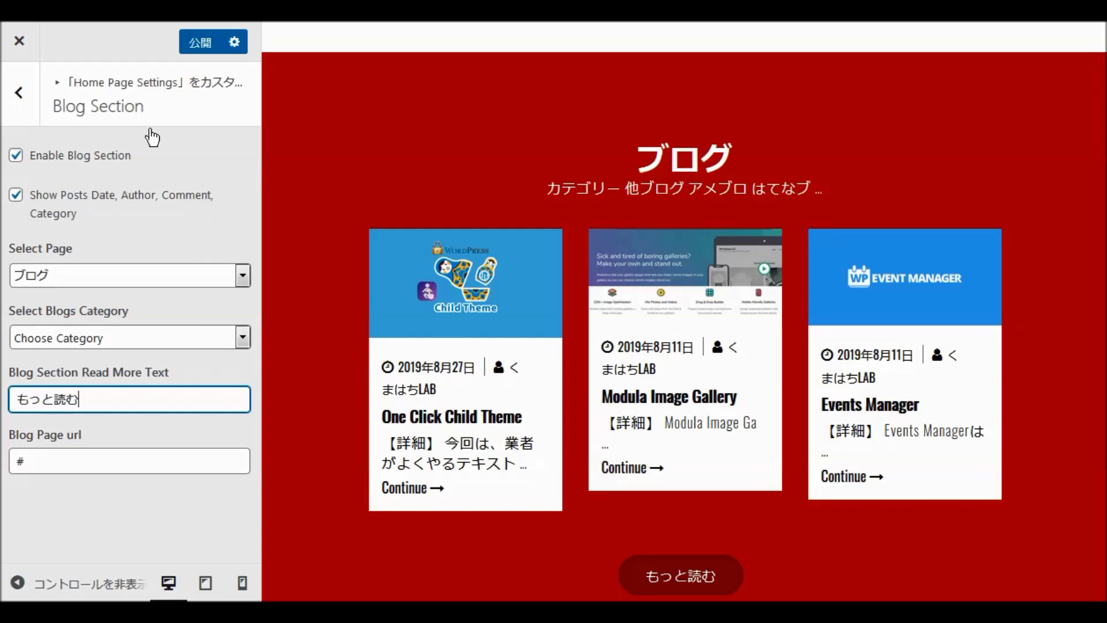
{"action": "left_click", "coordinate": [202, 46]}
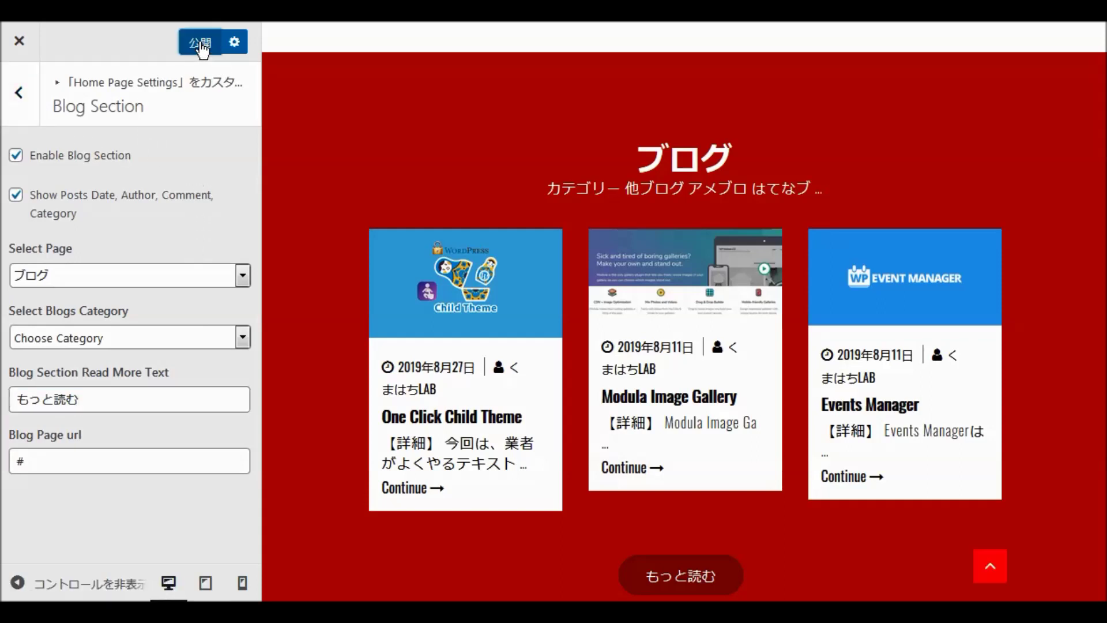
Open the Services Section of the Home Page Settings and set its page to サービス.
{"action": "left_click", "coordinate": [22, 94]}
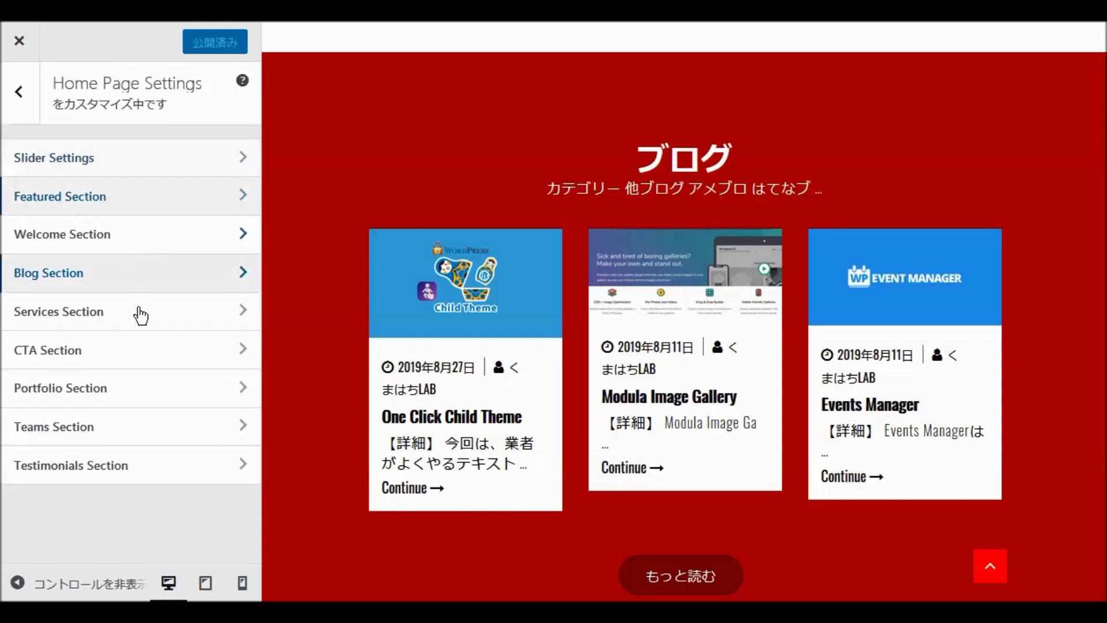
{"action": "left_click", "coordinate": [87, 315]}
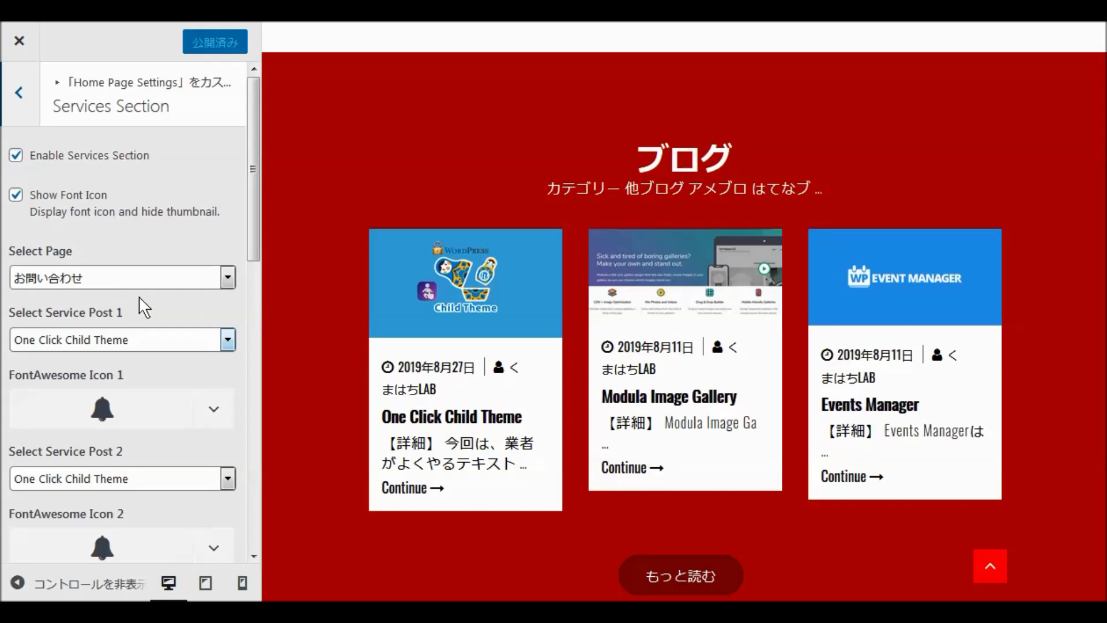
{"action": "left_click", "coordinate": [230, 276]}
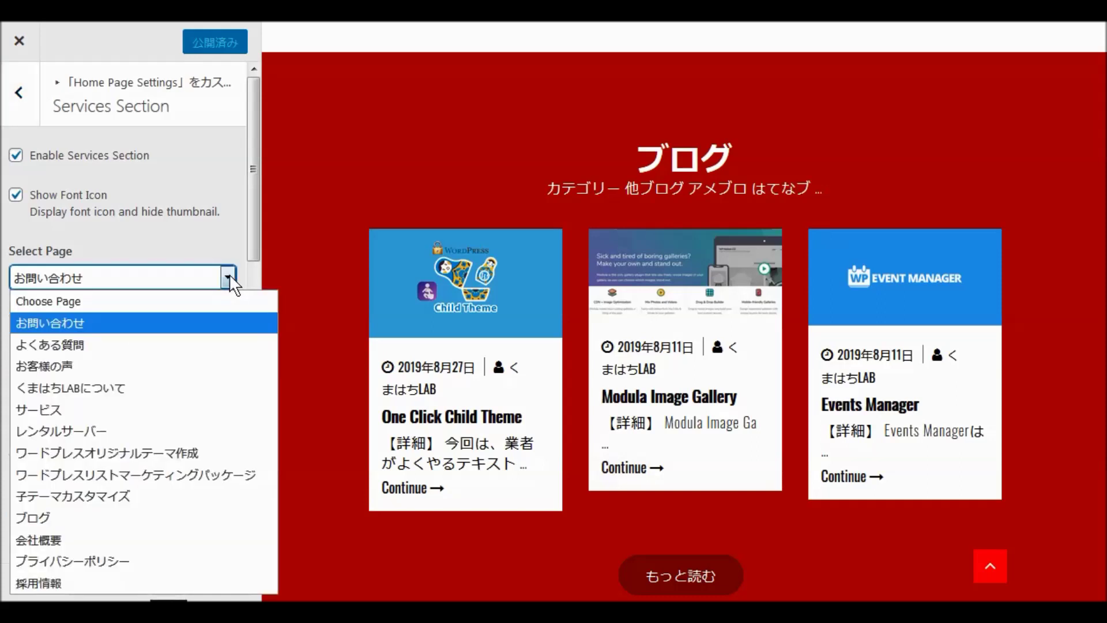
{"action": "left_click", "coordinate": [133, 431]}
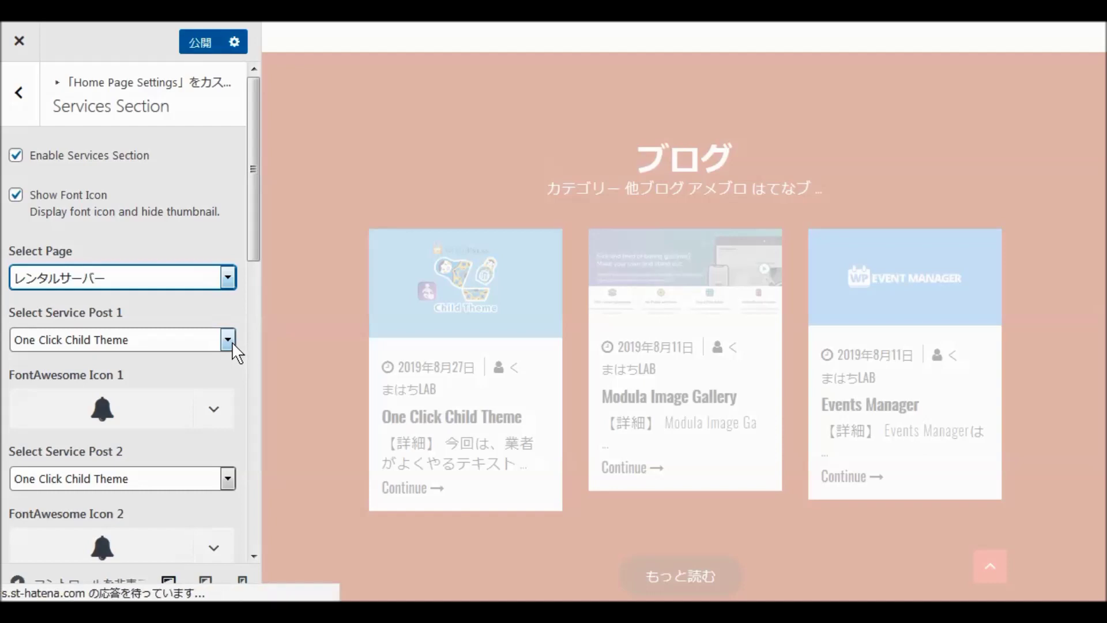
{"action": "left_click", "coordinate": [229, 277]}
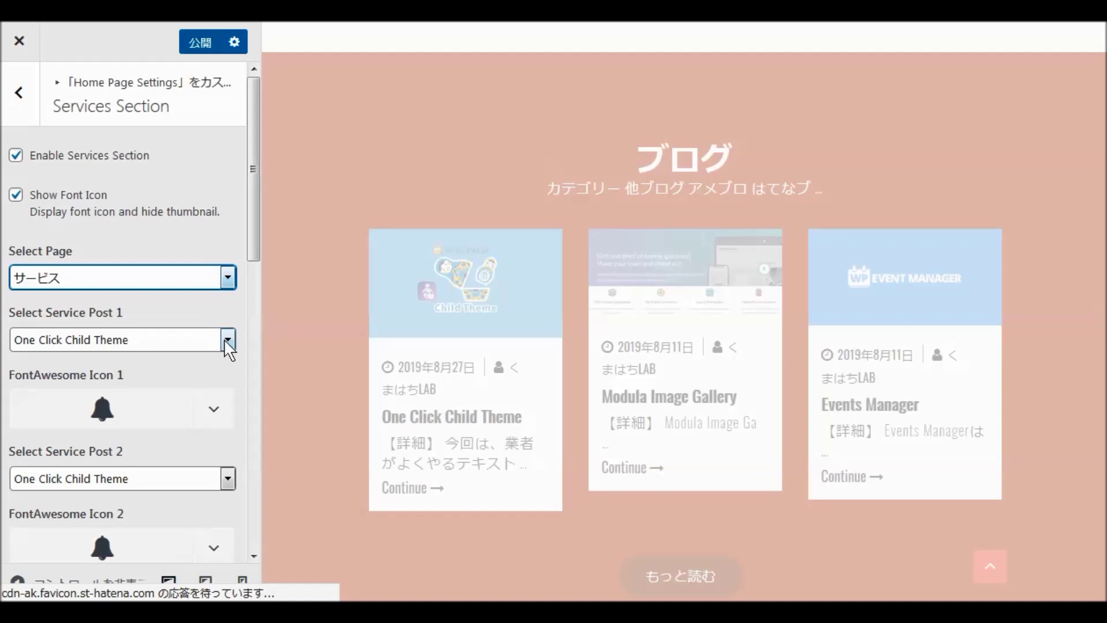
Choose Lightning as Service Post 1.
{"action": "left_click", "coordinate": [229, 340]}
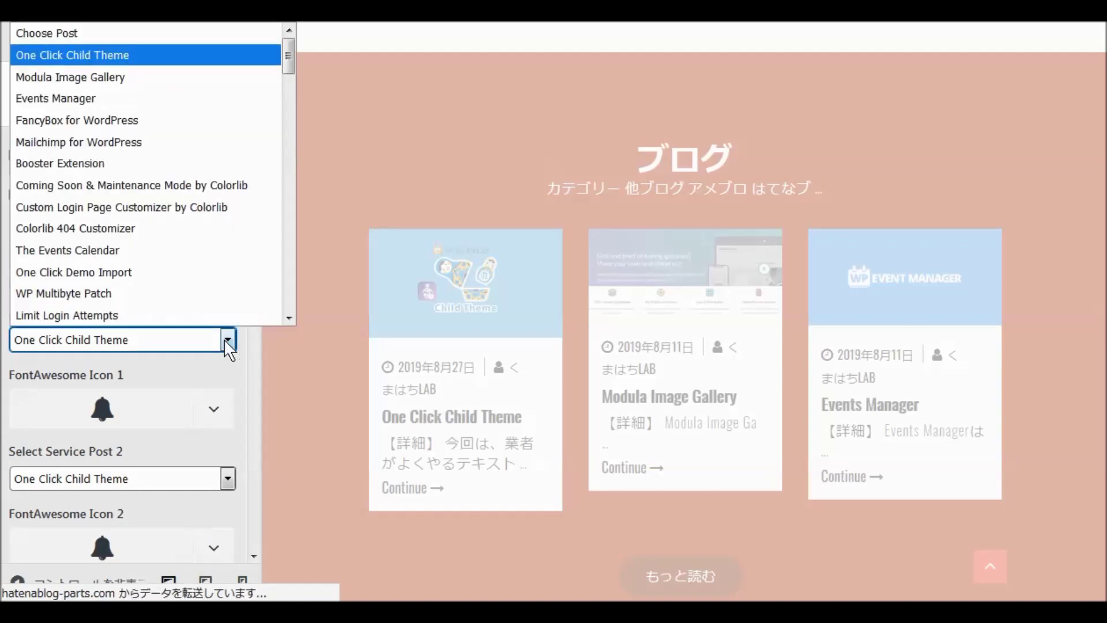
{"action": "scroll", "coordinate": [196, 237], "scroll_direction": "down", "scroll_amount": 4}
{"action": "scroll", "coordinate": [195, 242], "scroll_direction": "down", "scroll_amount": 20}
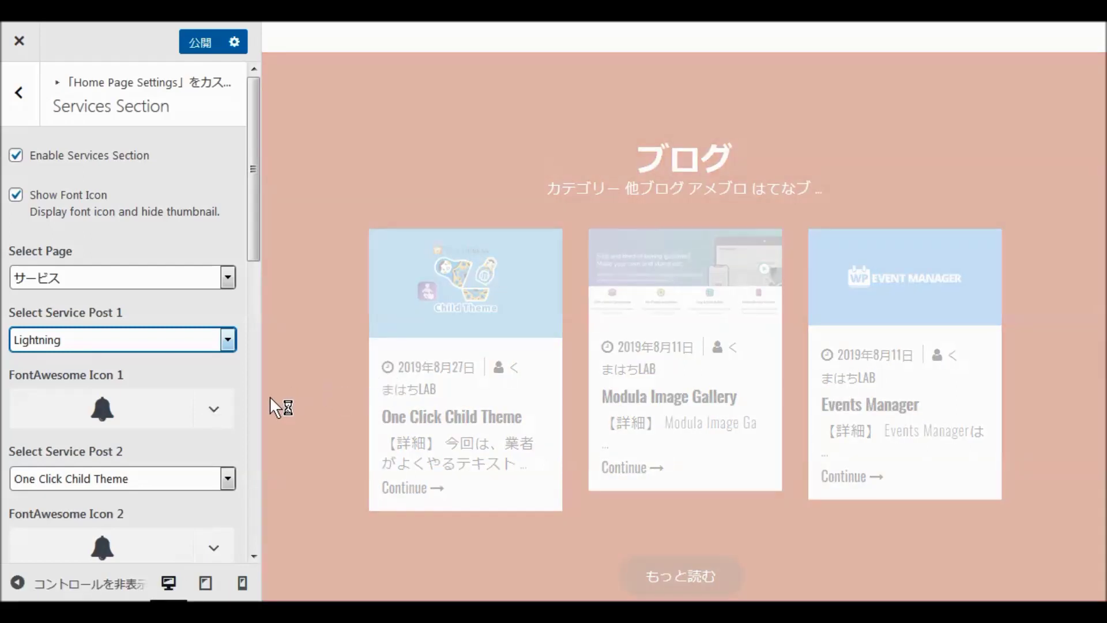
Look through the remaining Services Section options and choose LION BLOG as Service Post 2.
{"action": "scroll", "coordinate": [212, 402], "scroll_direction": "down", "scroll_amount": 5}
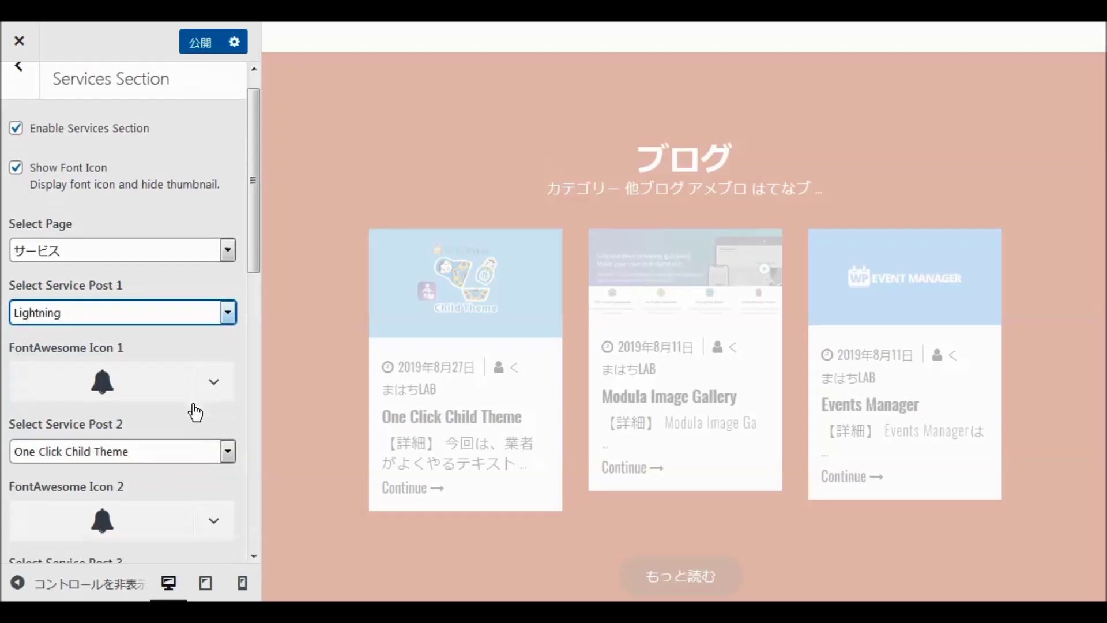
{"action": "scroll", "coordinate": [188, 412], "scroll_direction": "down", "scroll_amount": 5}
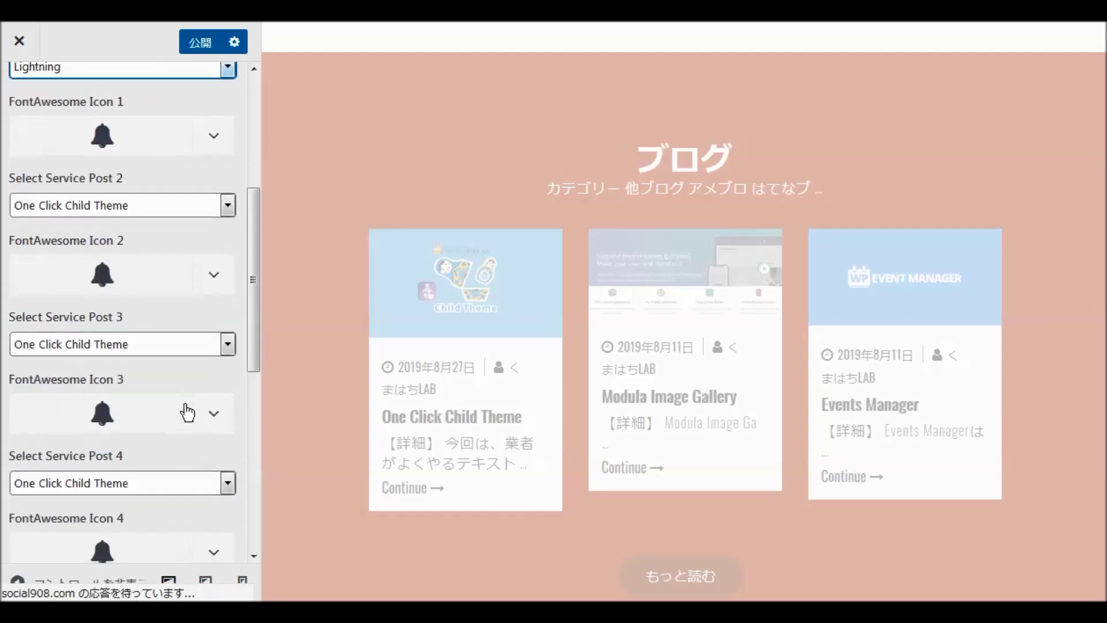
{"action": "scroll", "coordinate": [191, 414], "scroll_direction": "down", "scroll_amount": 3}
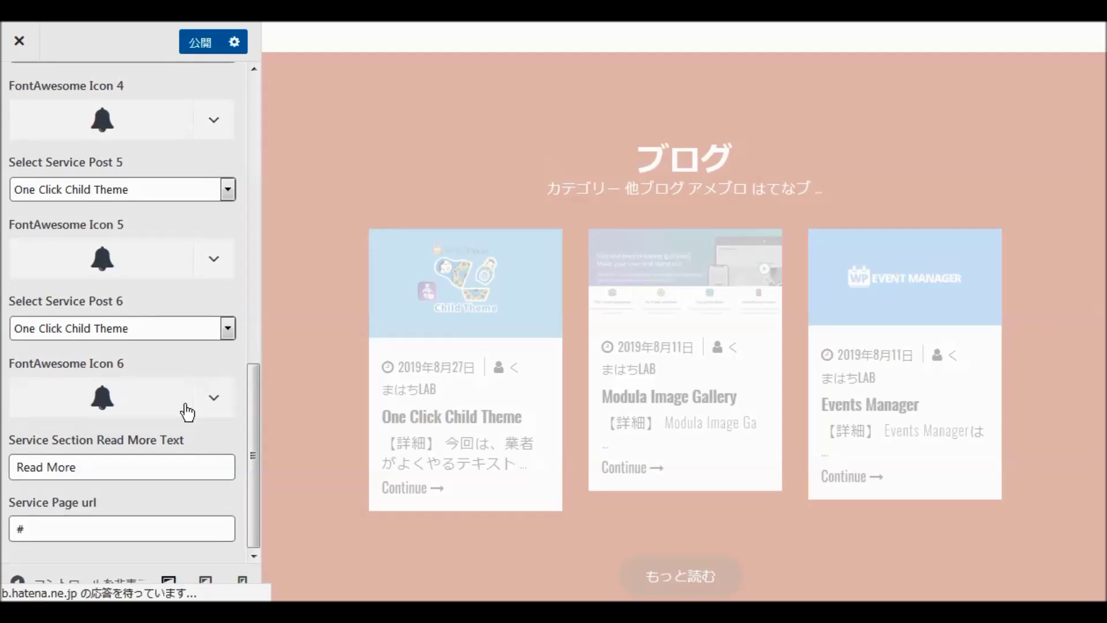
{"action": "scroll", "coordinate": [187, 412], "scroll_direction": "up", "scroll_amount": 12}
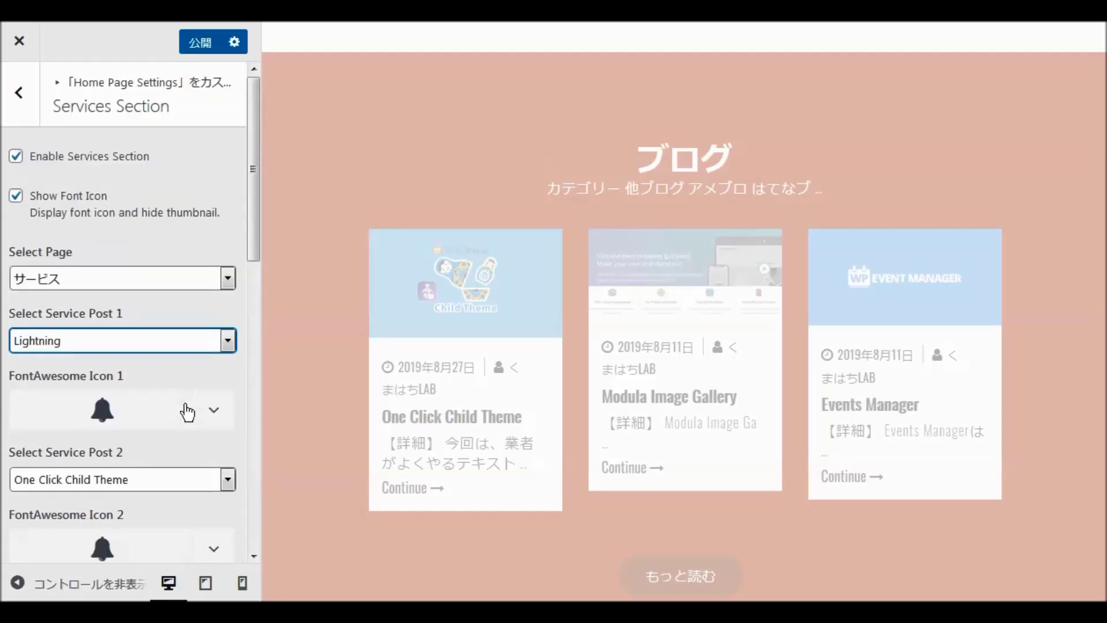
{"action": "scroll", "coordinate": [187, 413], "scroll_direction": "down", "scroll_amount": 2}
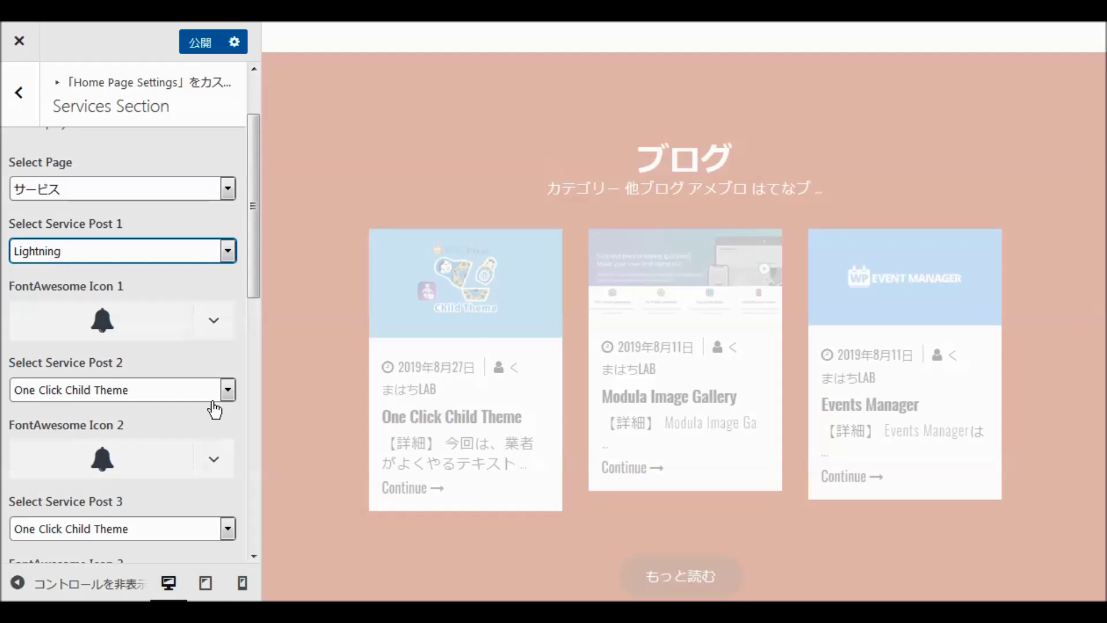
{"action": "left_click", "coordinate": [235, 398]}
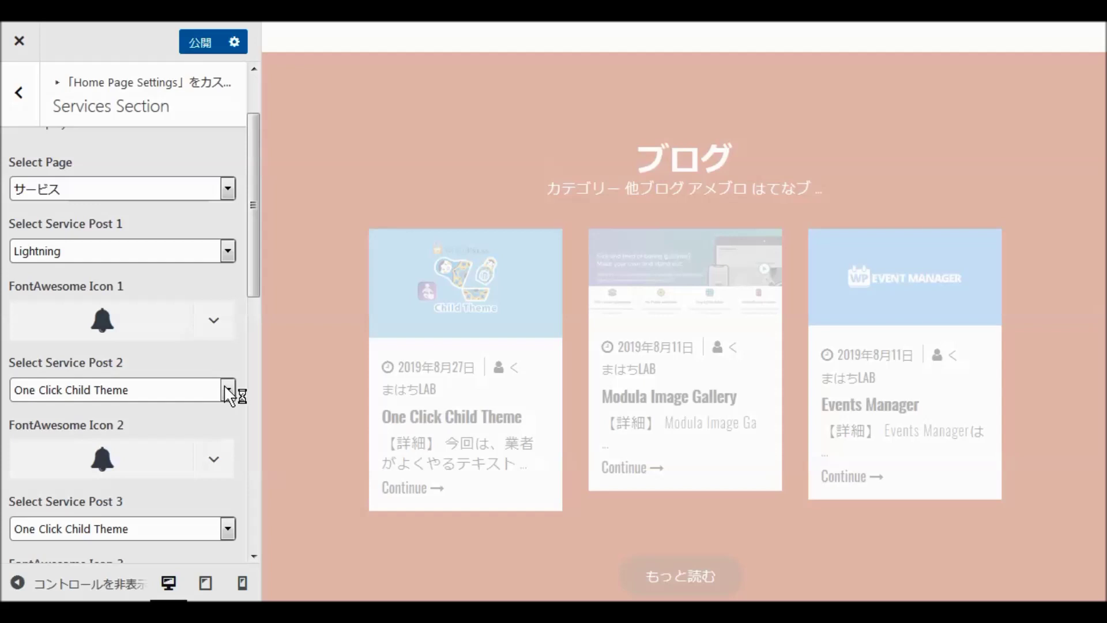
{"action": "left_click", "coordinate": [228, 391]}
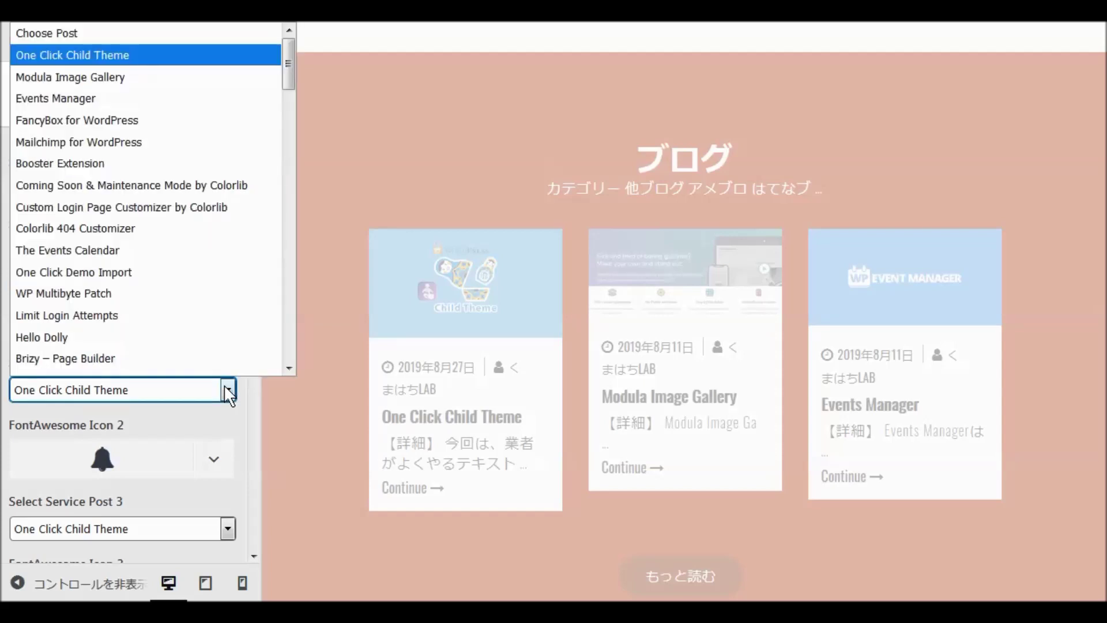
{"action": "scroll", "coordinate": [208, 365], "scroll_direction": "down", "scroll_amount": 1}
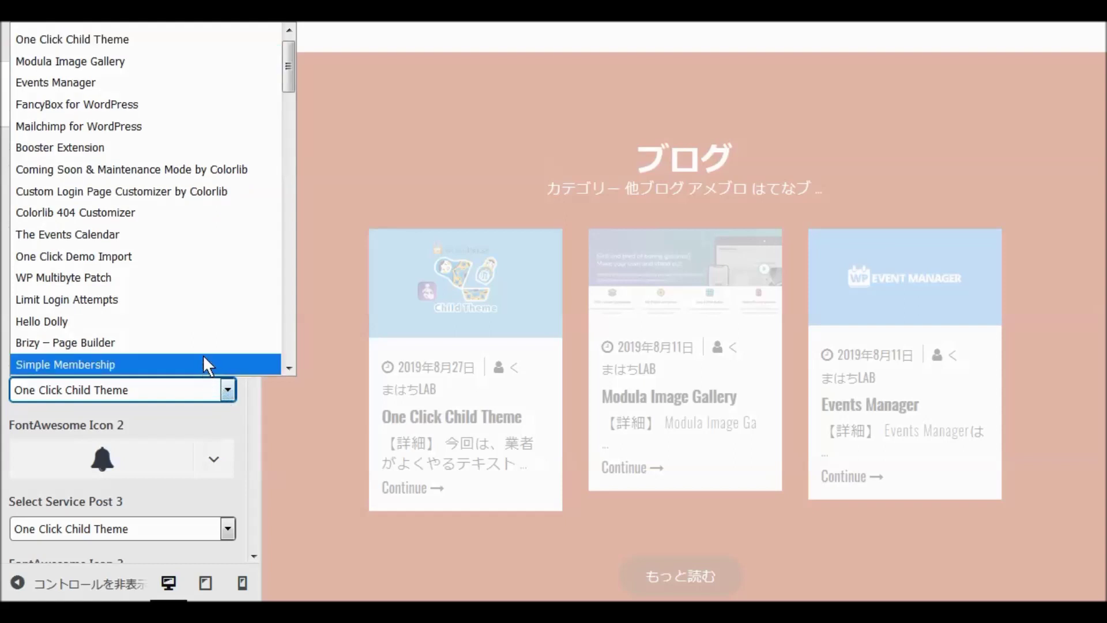
{"action": "scroll", "coordinate": [205, 306], "scroll_direction": "down", "scroll_amount": 5}
{"action": "scroll", "coordinate": [202, 302], "scroll_direction": "down", "scroll_amount": 12}
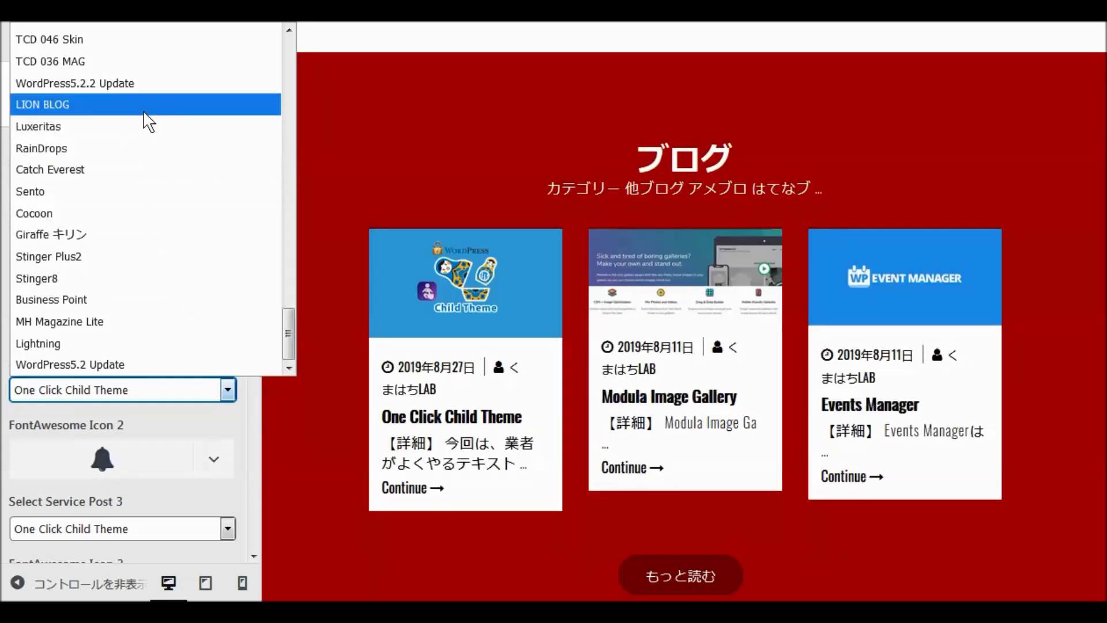
{"action": "left_click", "coordinate": [147, 106]}
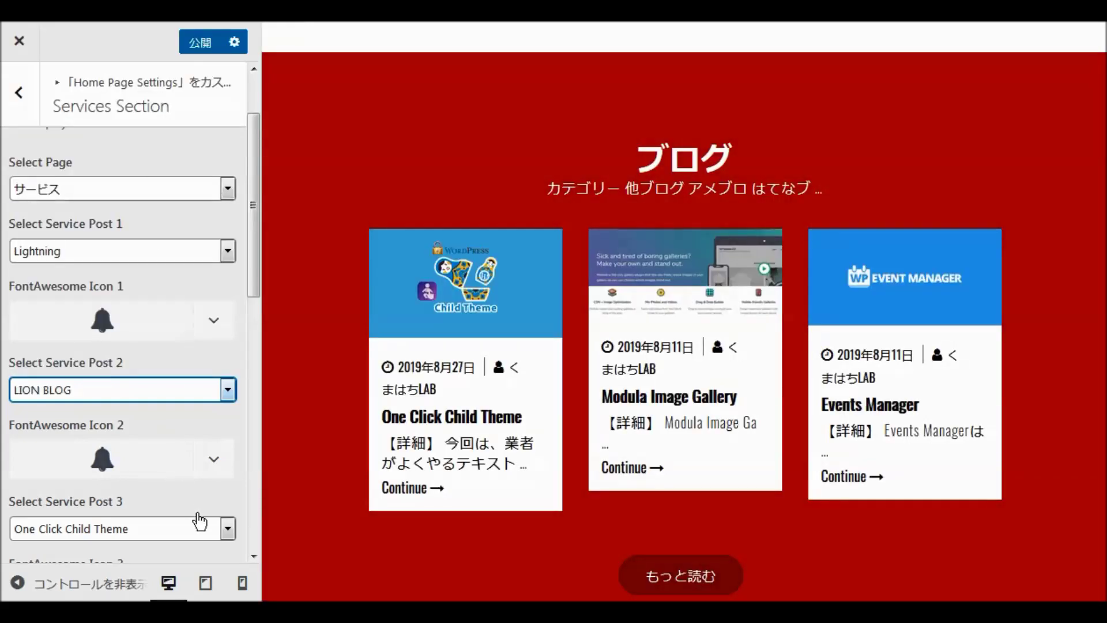
Choose LION BLOG as Service Post 3 in the Services Section.
{"action": "left_click", "coordinate": [227, 526]}
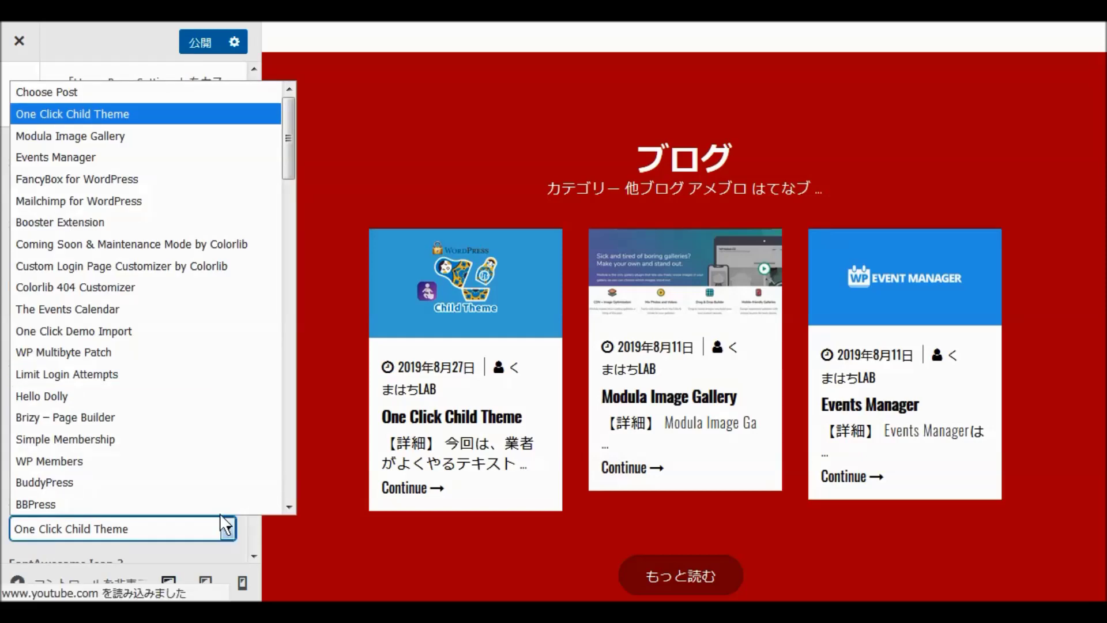
{"action": "scroll", "coordinate": [203, 421], "scroll_direction": "down", "scroll_amount": 8}
{"action": "scroll", "coordinate": [203, 421], "scroll_direction": "down", "scroll_amount": 14}
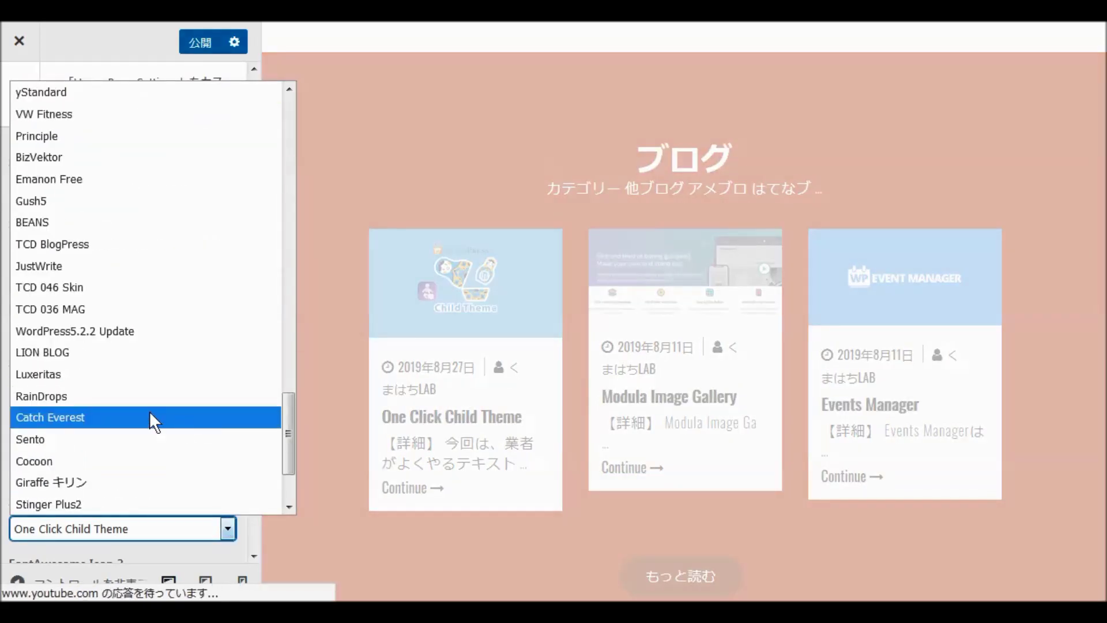
{"action": "left_click", "coordinate": [140, 351]}
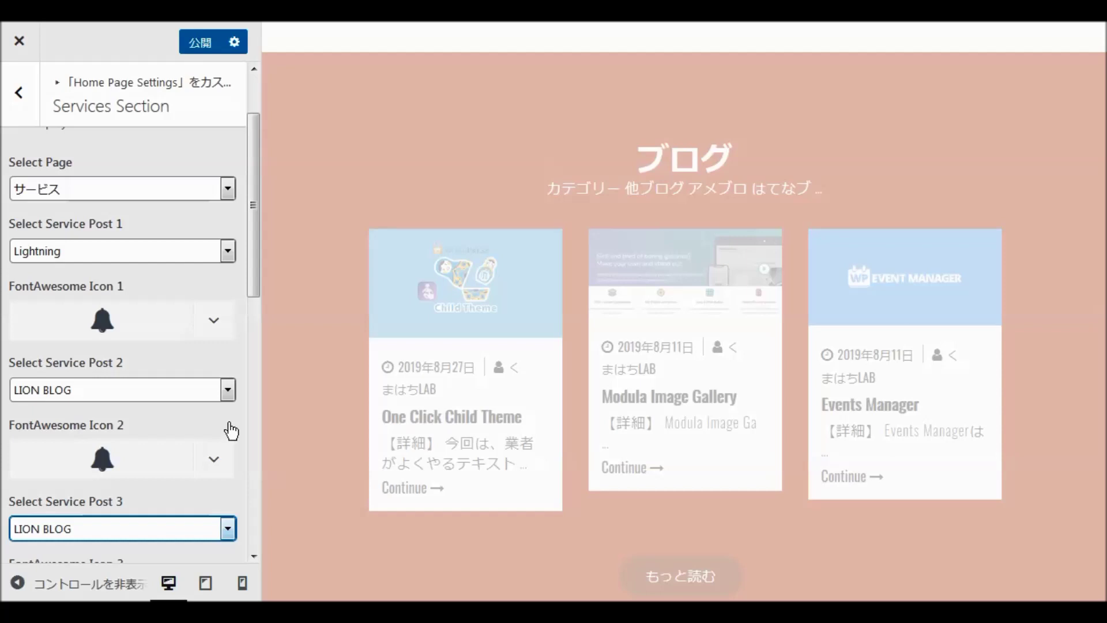
Change Service Post 3 to Emanon Free.
{"action": "left_click", "coordinate": [227, 529]}
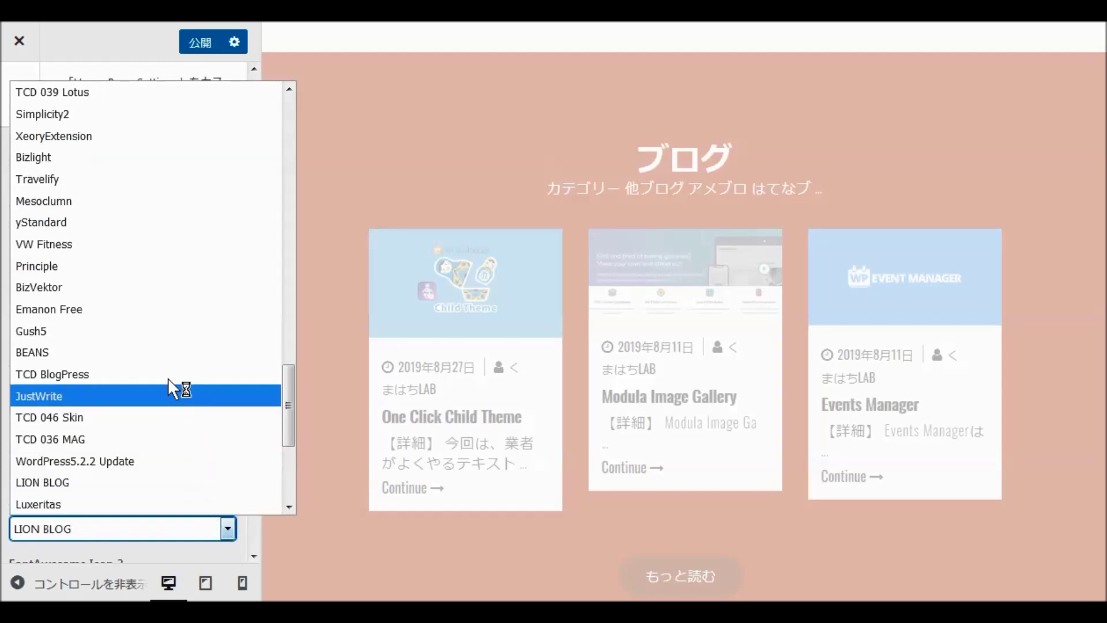
{"action": "key", "text": "Escape"}
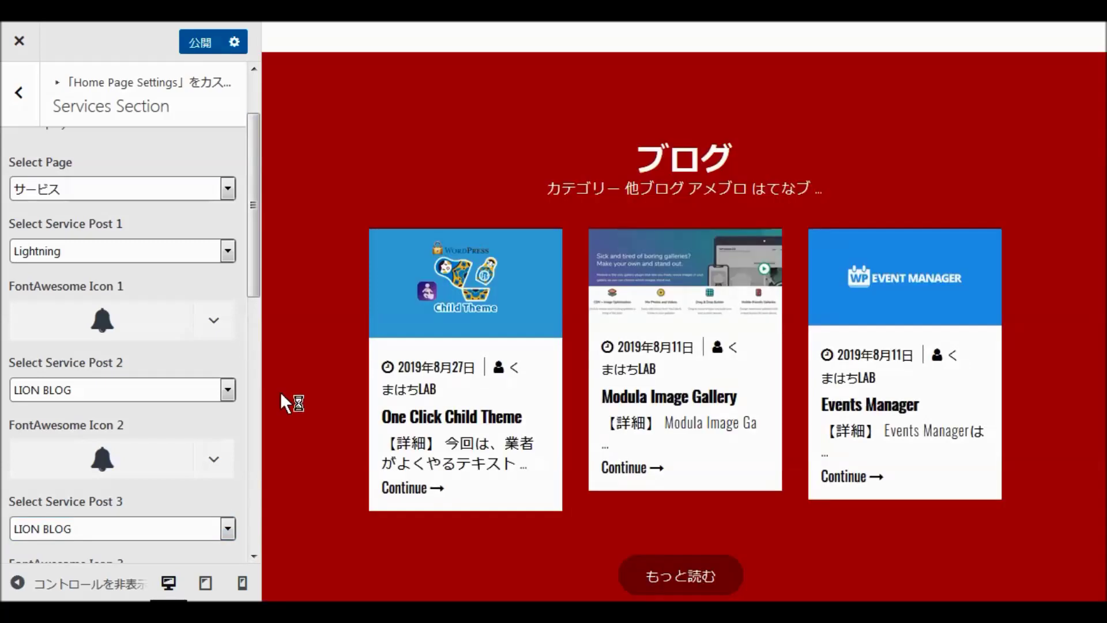
{"action": "left_click_drag", "start_coordinate": [255, 265], "coordinate": [271, 390]}
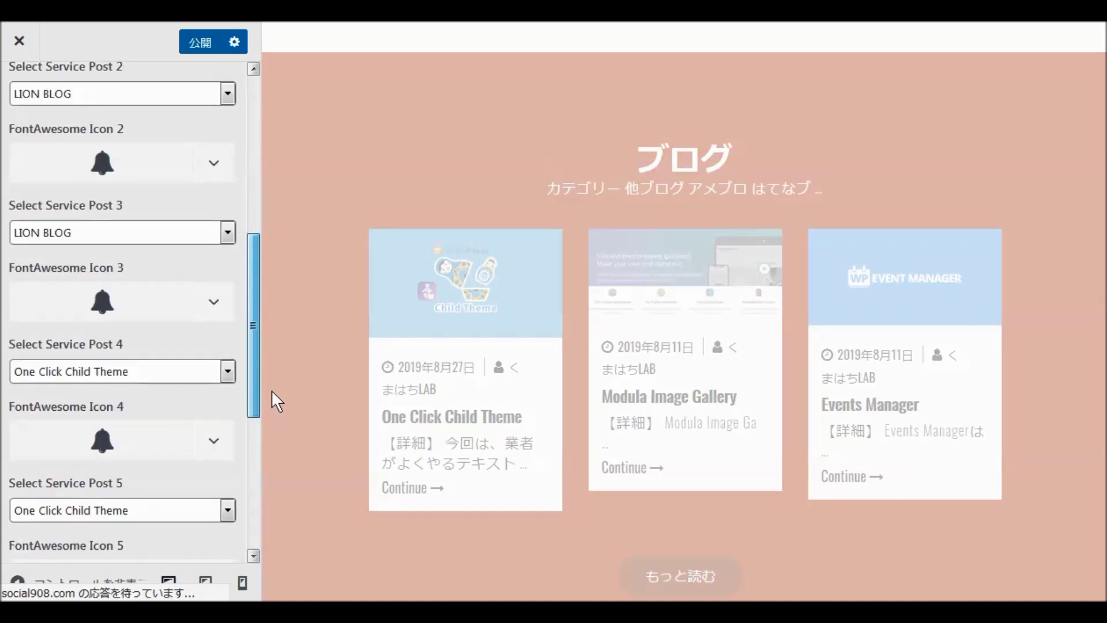
{"action": "scroll", "coordinate": [251, 271], "scroll_direction": "down", "scroll_amount": 1}
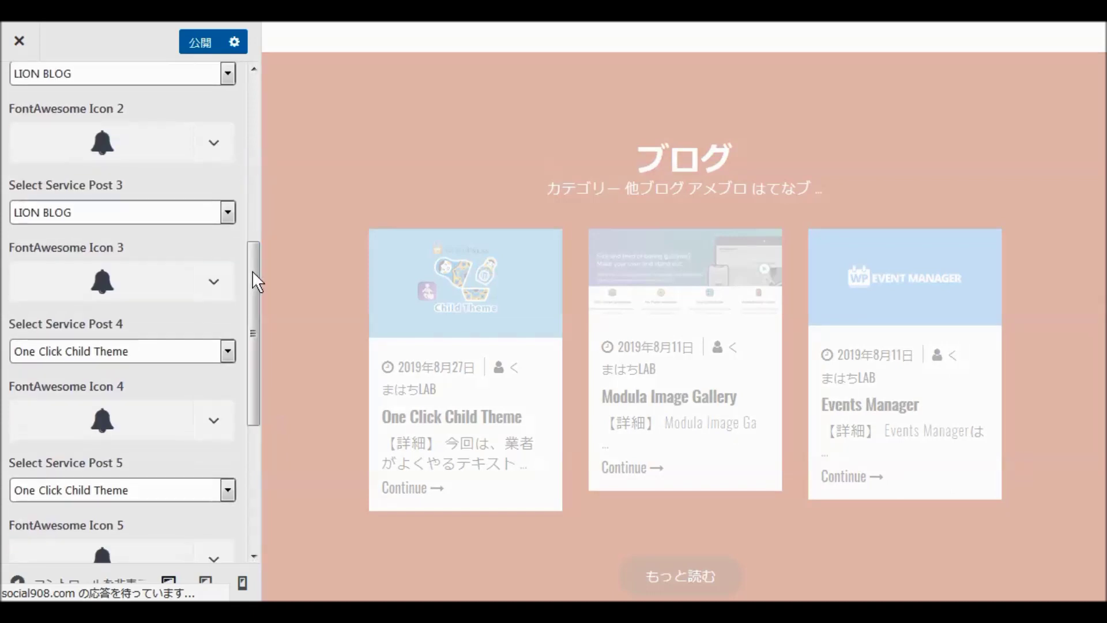
{"action": "left_click", "coordinate": [228, 212]}
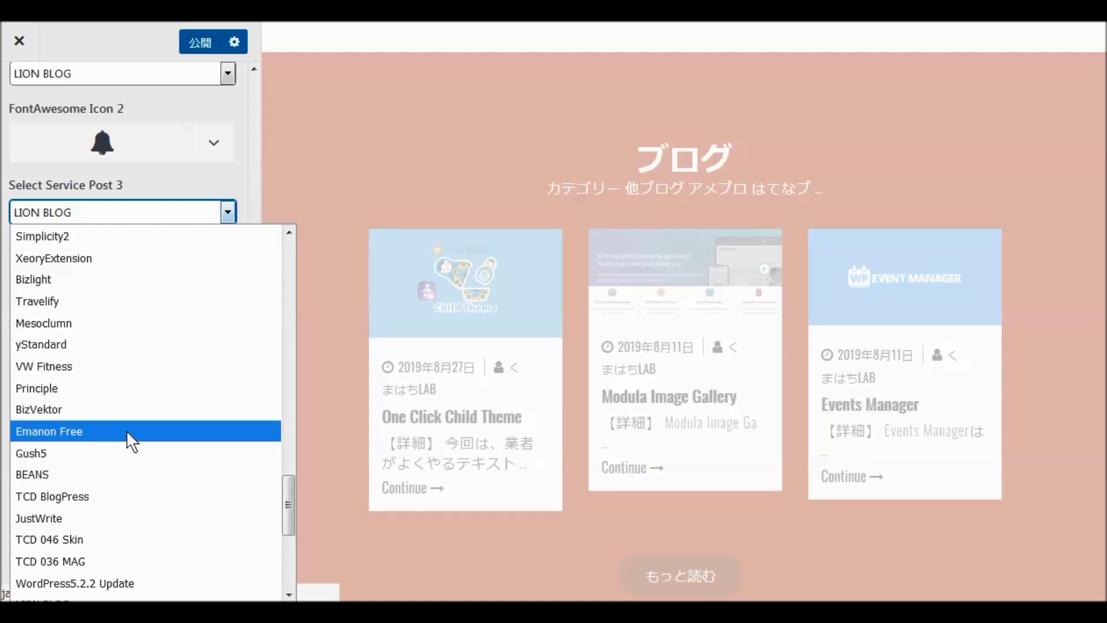
{"action": "key", "text": "Escape"}
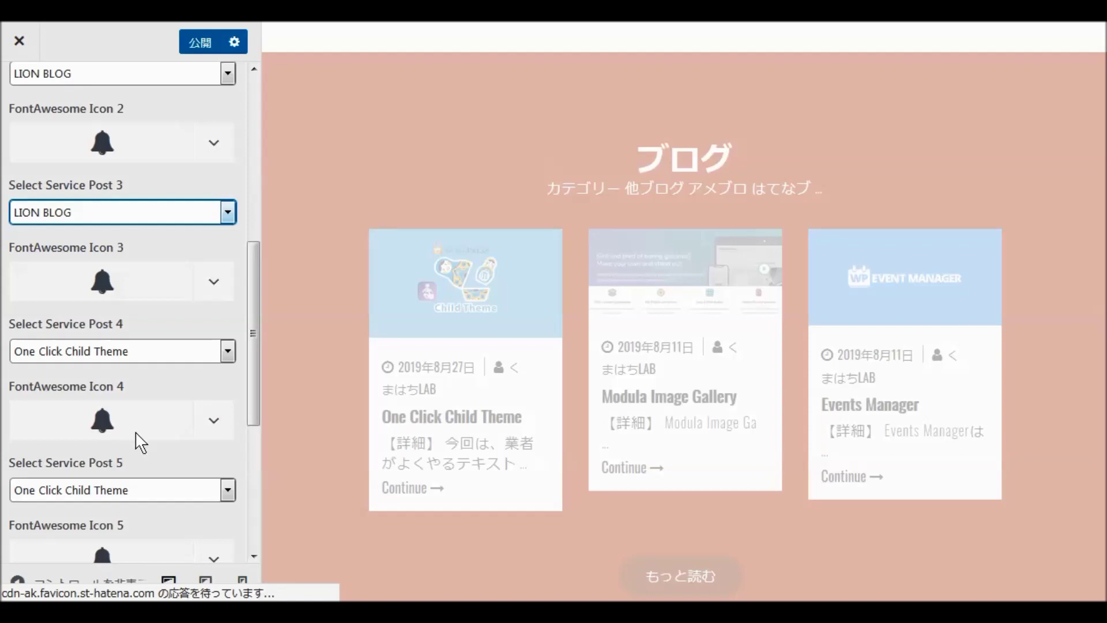
{"action": "key", "text": "Down"}
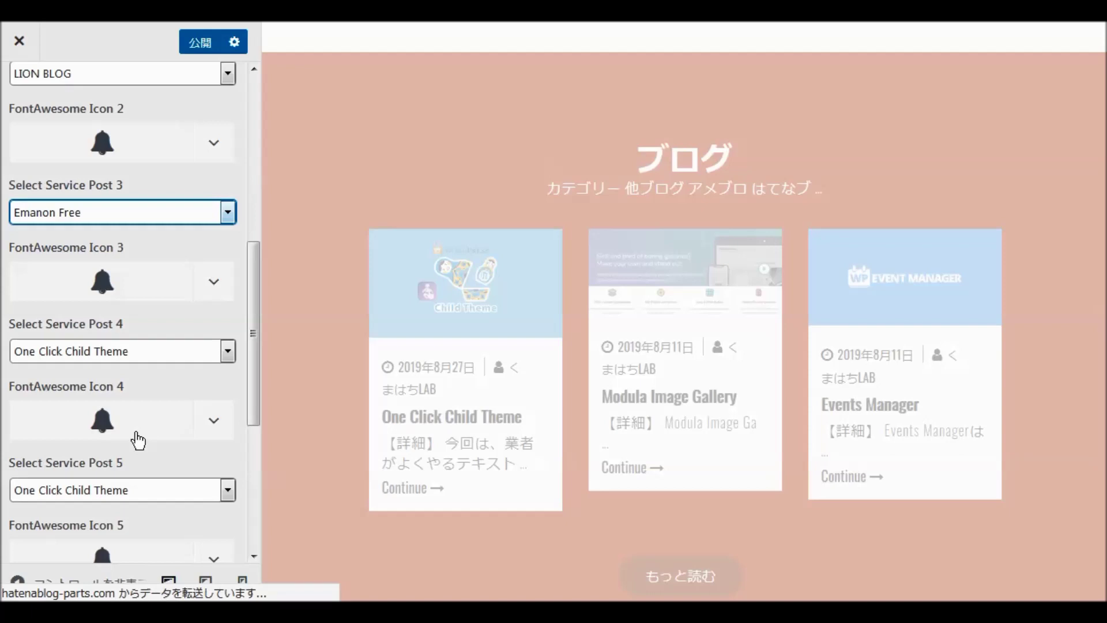
Choose TCD BlogPress as Service Post 4.
{"action": "left_click", "coordinate": [228, 346]}
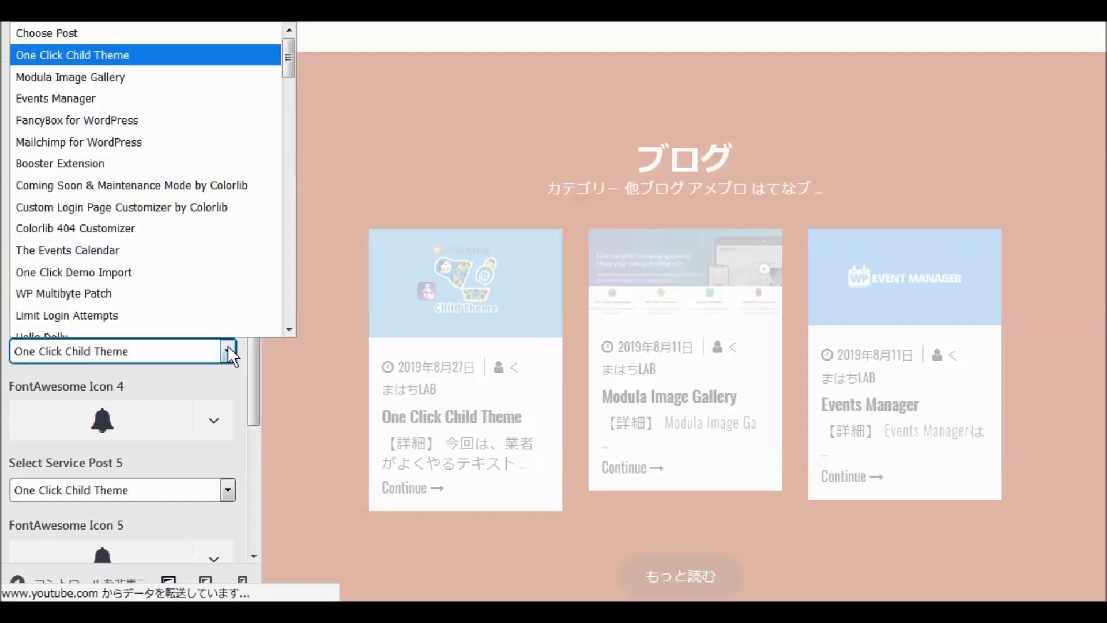
{"action": "scroll", "coordinate": [173, 271], "scroll_direction": "down", "scroll_amount": 15}
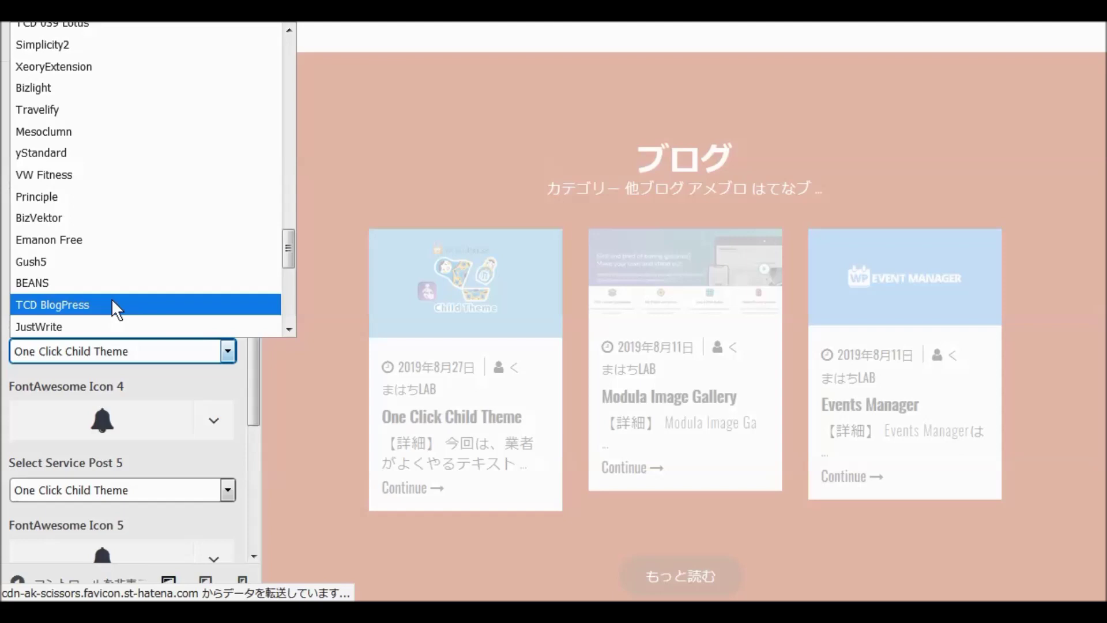
{"action": "key", "text": "Escape"}
{"action": "key", "text": "t"}
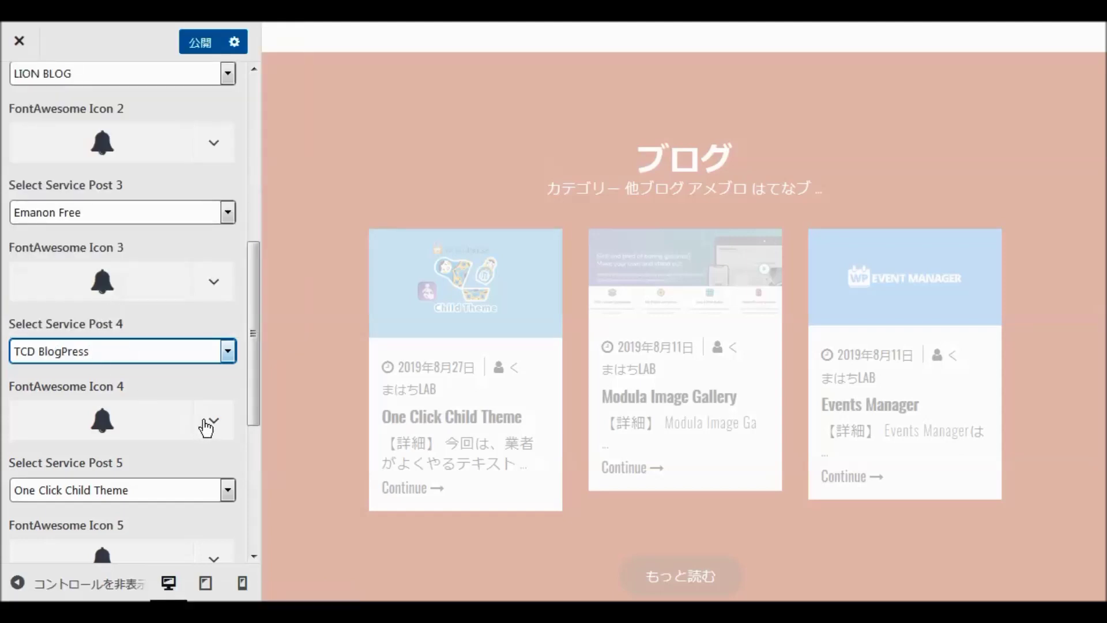
Choose BizVektor as Service Post 5.
{"action": "left_click", "coordinate": [225, 486]}
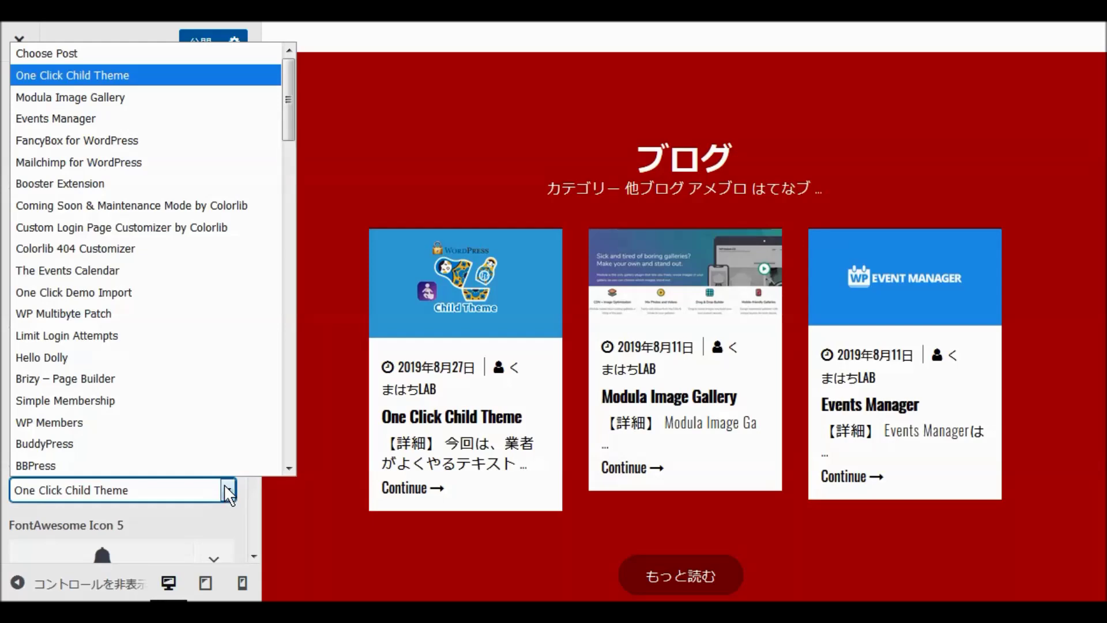
{"action": "scroll", "coordinate": [199, 407], "scroll_direction": "down", "scroll_amount": 11}
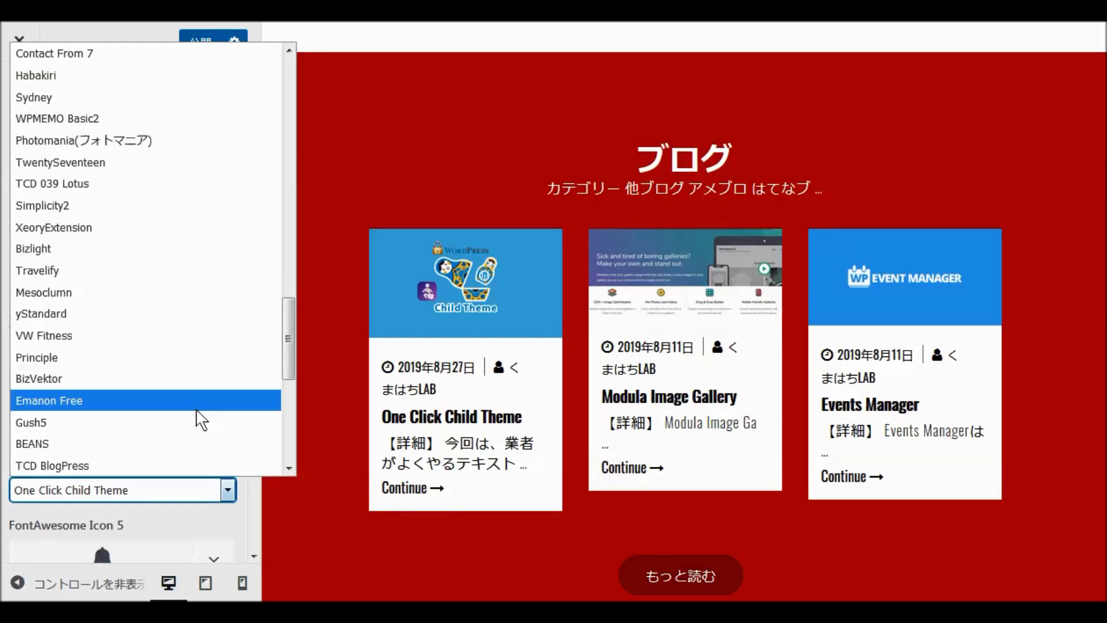
{"action": "scroll", "coordinate": [198, 411], "scroll_direction": "down", "scroll_amount": 1}
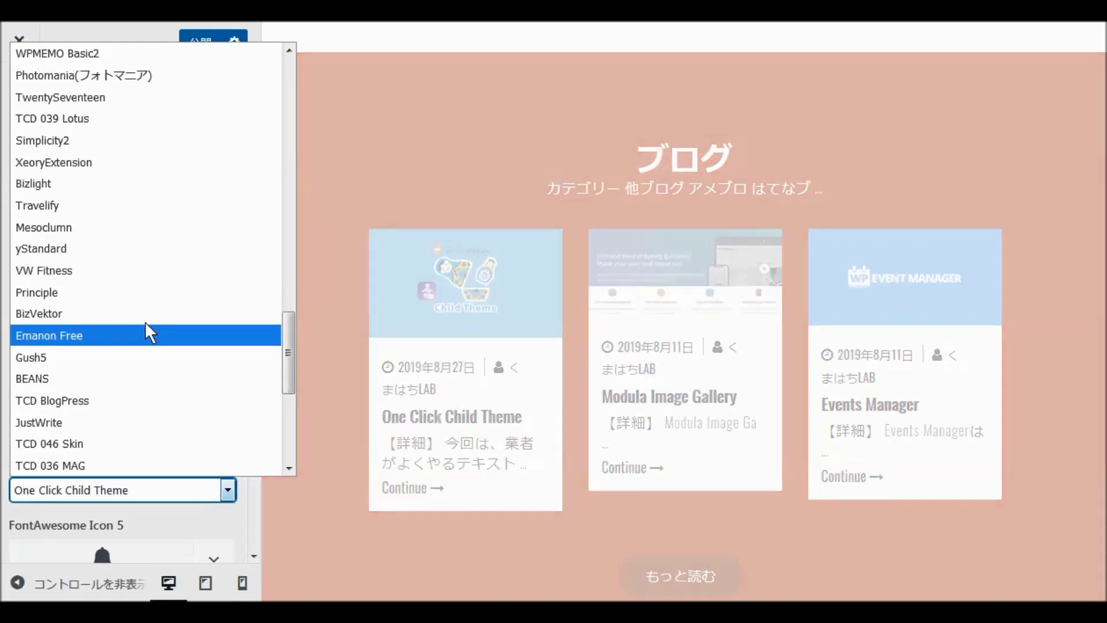
{"action": "left_click", "coordinate": [147, 313]}
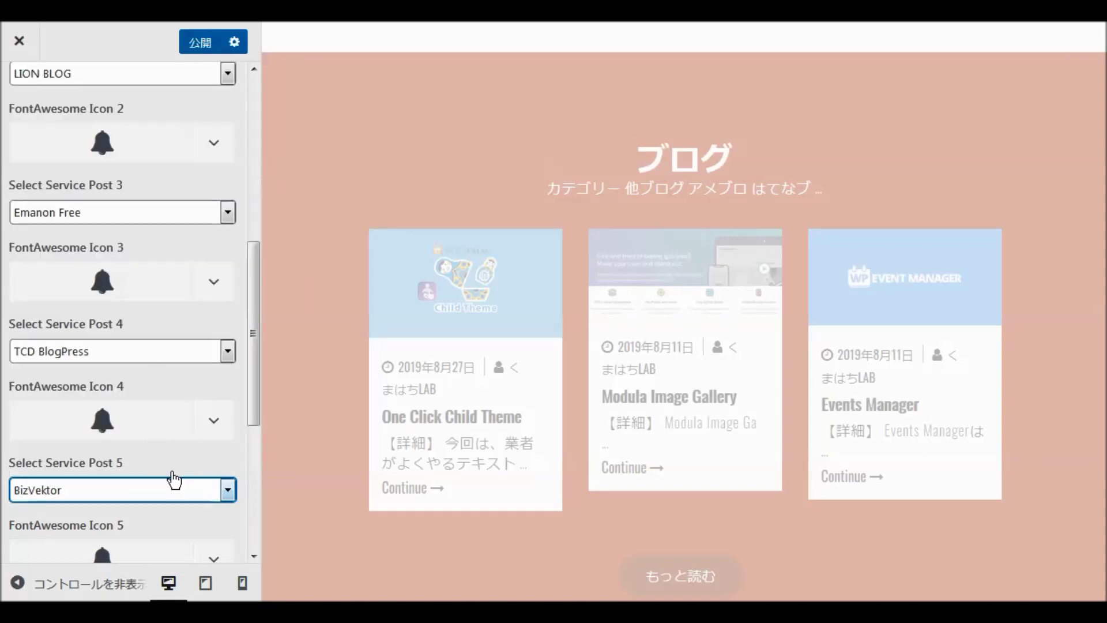
Choose Sydney as Service Post 6 in the Services Section.
{"action": "scroll", "coordinate": [255, 404], "scroll_direction": "down", "scroll_amount": 1}
{"action": "left_click_drag", "start_coordinate": [252, 407], "coordinate": [257, 503]}
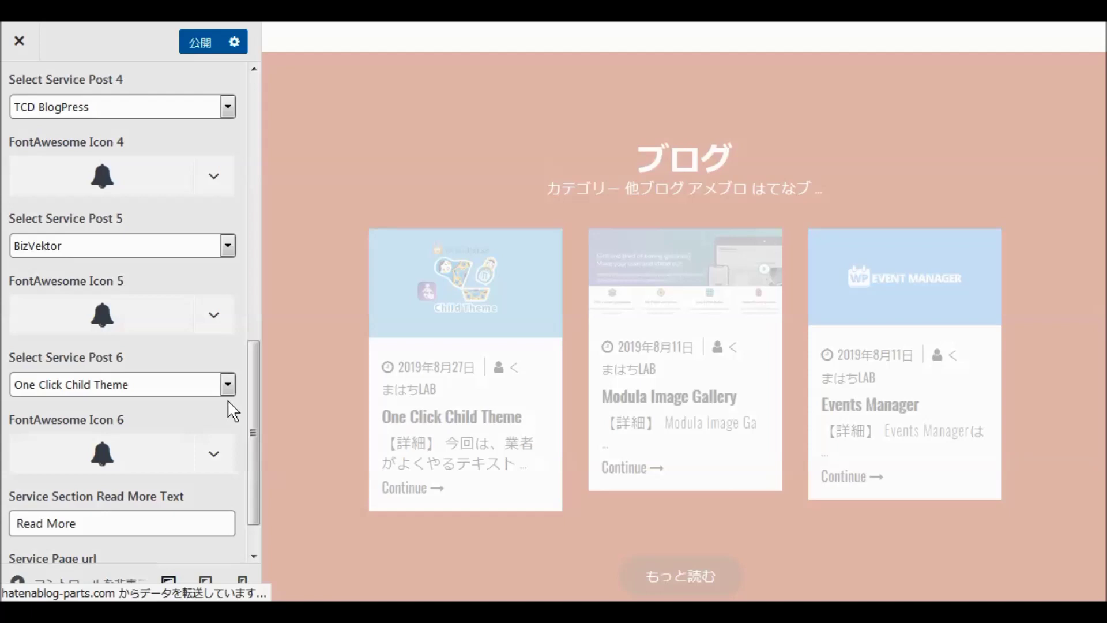
{"action": "left_click", "coordinate": [227, 384]}
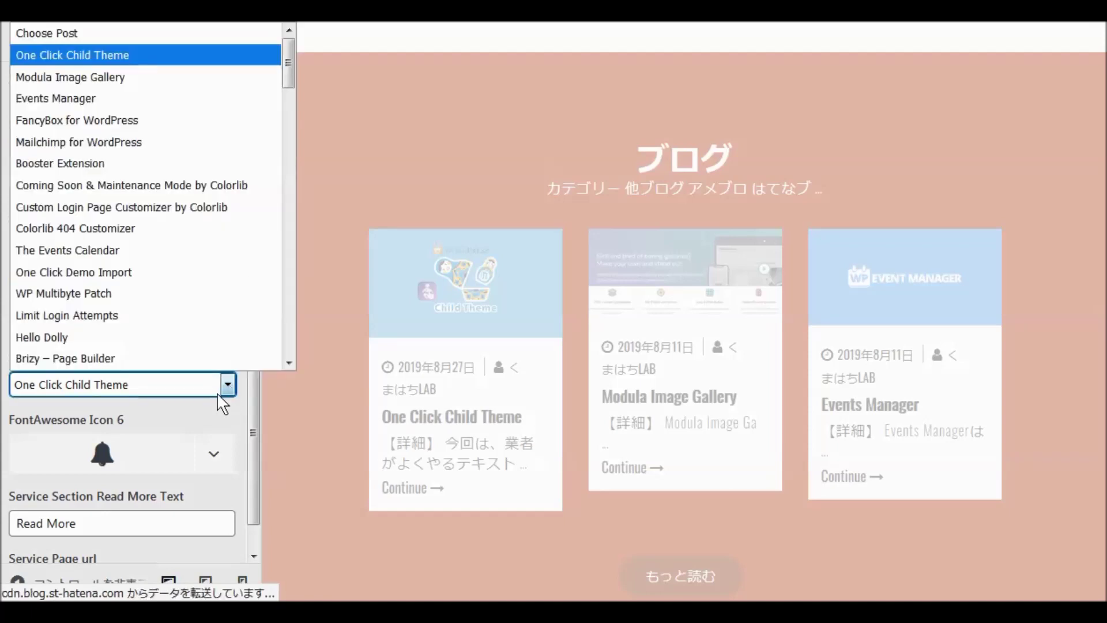
{"action": "scroll", "coordinate": [205, 327], "scroll_direction": "down", "scroll_amount": 18}
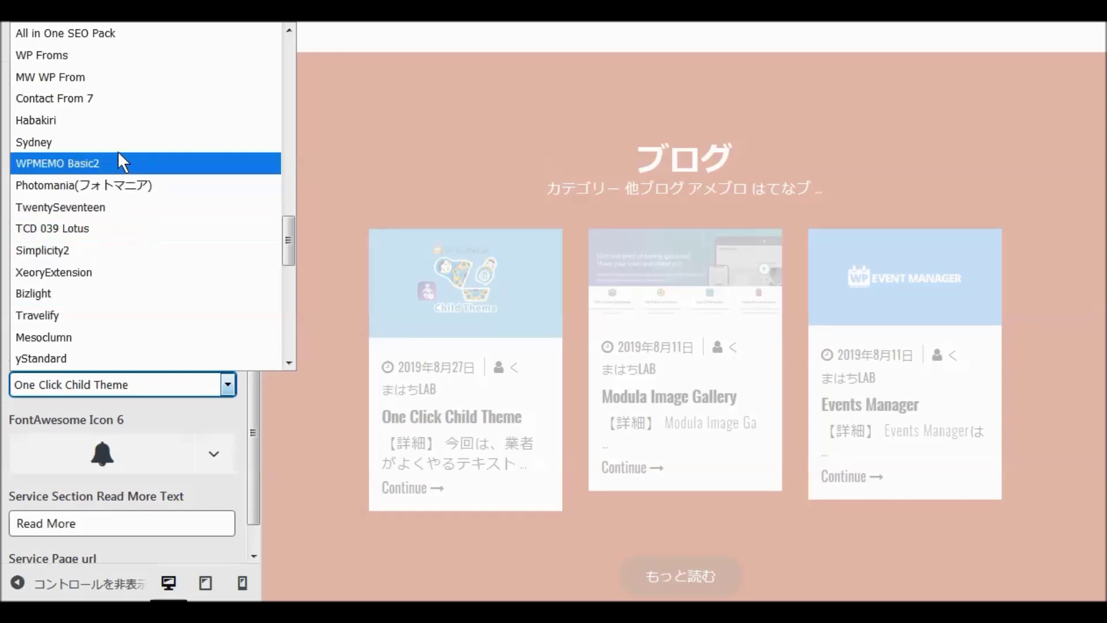
{"action": "key", "text": "Escape"}
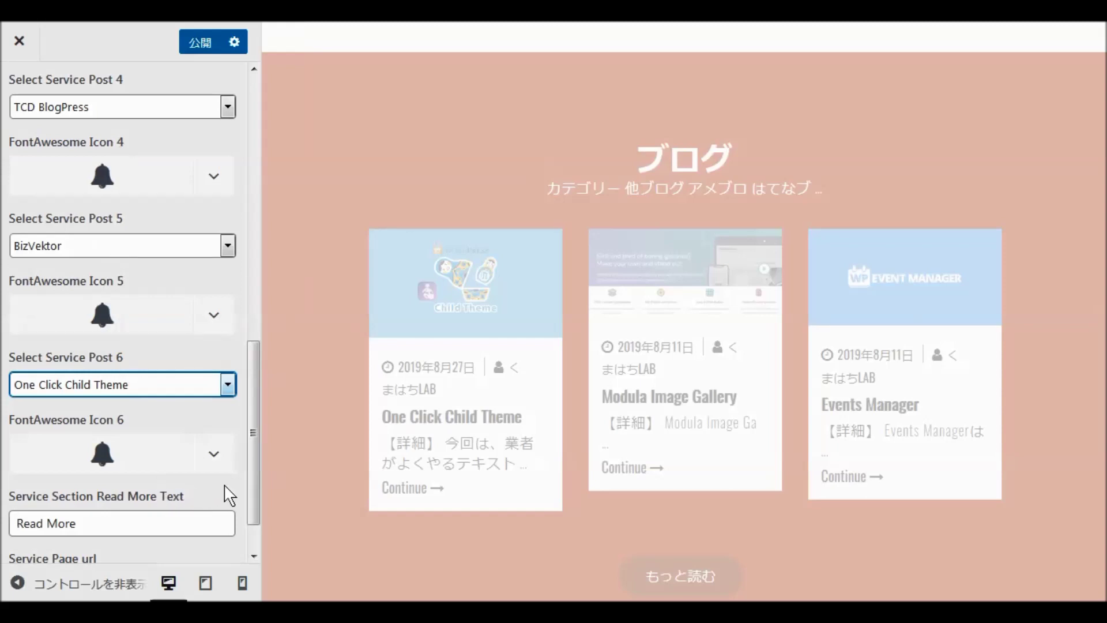
{"action": "key", "text": "Down"}
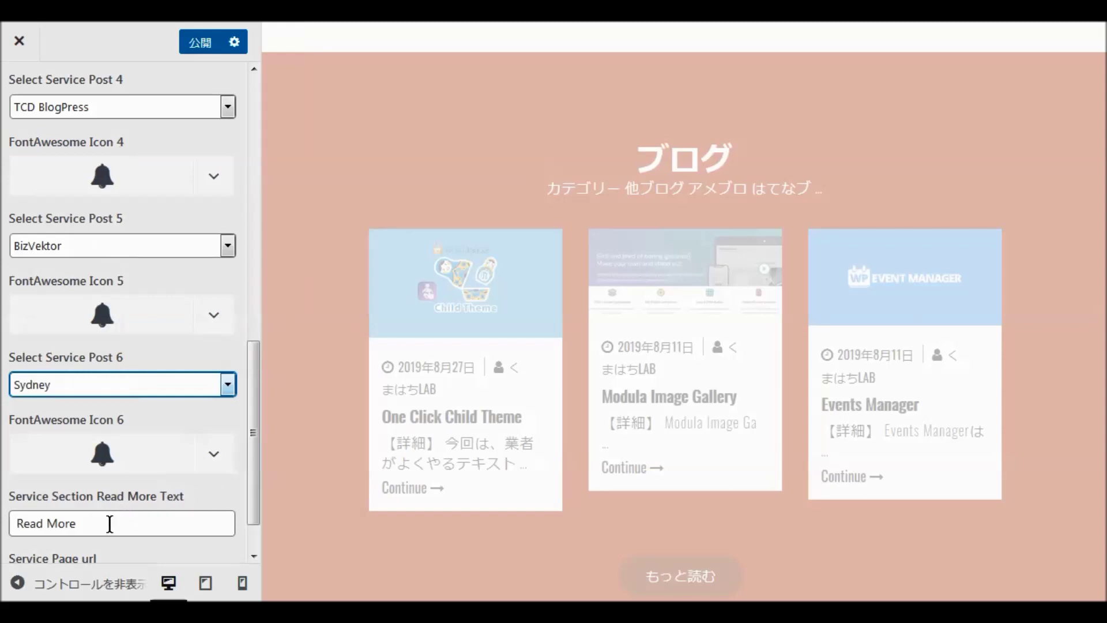
Replace the Service Section Read More Text with 続きを読む.
{"action": "left_click", "coordinate": [110, 523]}
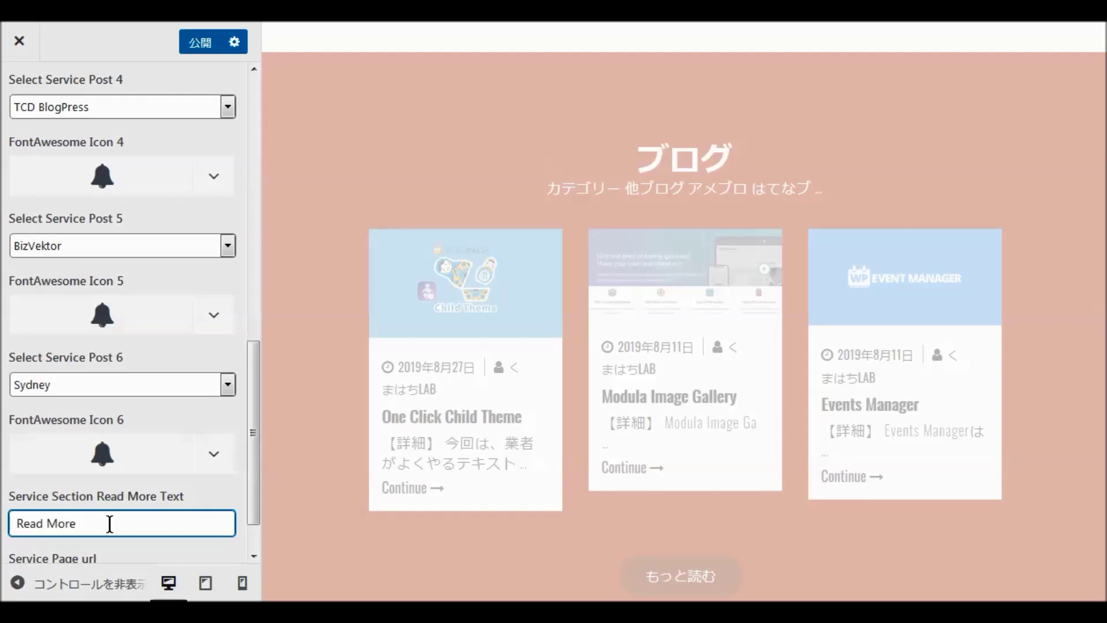
{"action": "key", "text": "BackSpace"}
{"action": "key", "text": "BackSpace"}
{"action": "key", "text": "BackSpace"}
{"action": "key", "text": "BackSpace"}
{"action": "key", "text": "BackSpace"}
{"action": "key", "text": "BackSpace"}
{"action": "key", "text": "BackSpace"}
{"action": "type", "text": "続きを読む"}
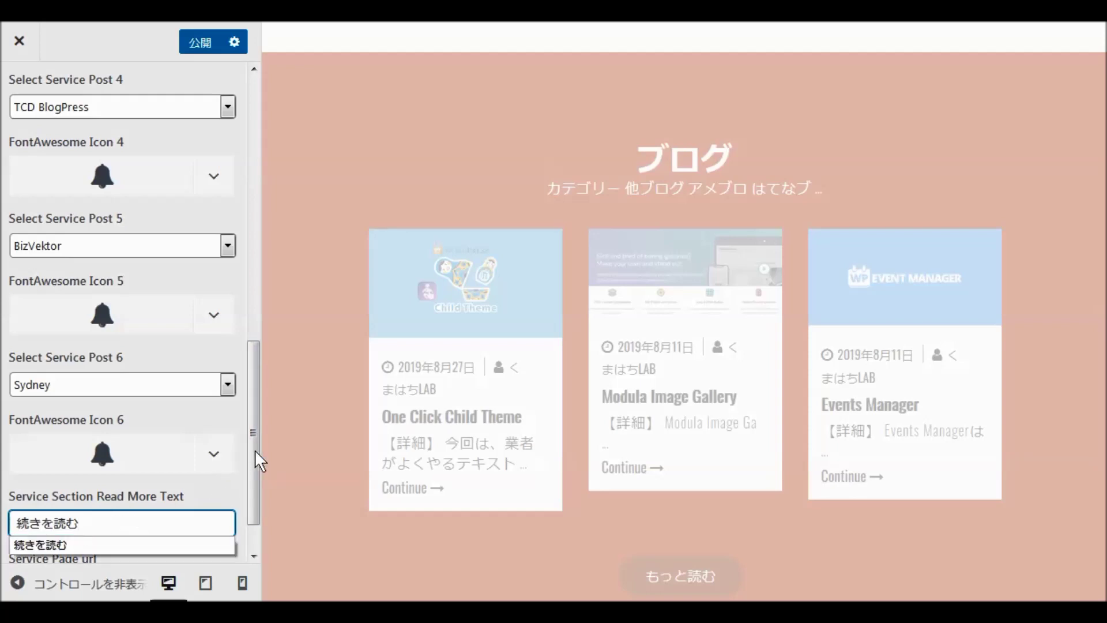
Check the サービス section in the home page preview and publish the services changes.
{"action": "scroll", "coordinate": [255, 461], "scroll_direction": "down", "scroll_amount": 2}
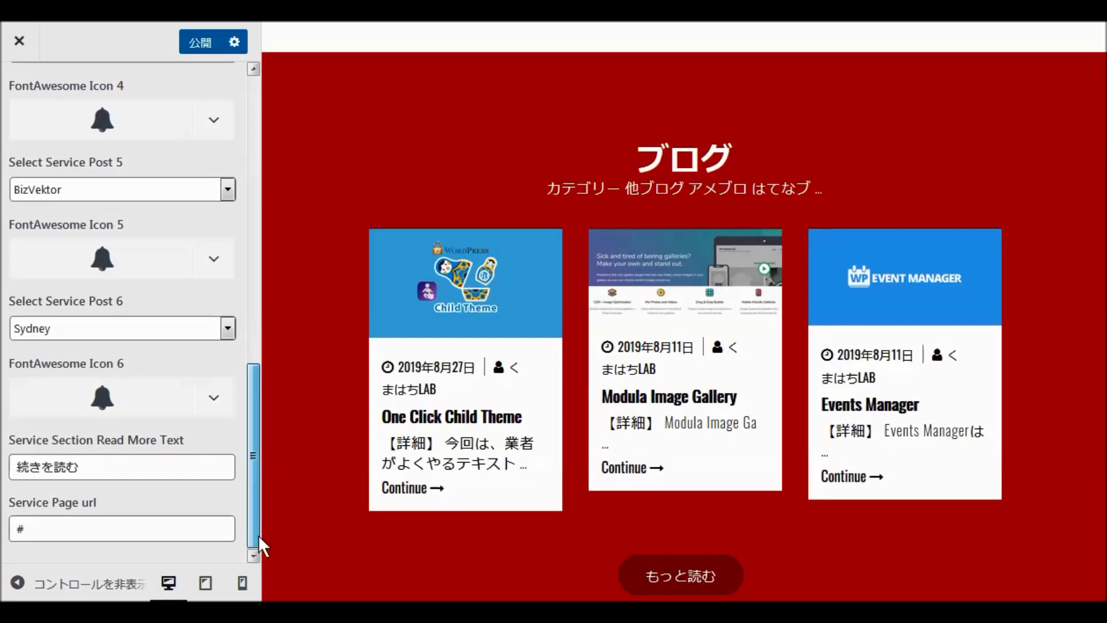
{"action": "scroll", "coordinate": [325, 381], "scroll_direction": "down", "scroll_amount": 5}
{"action": "scroll", "coordinate": [324, 381], "scroll_direction": "down", "scroll_amount": 6}
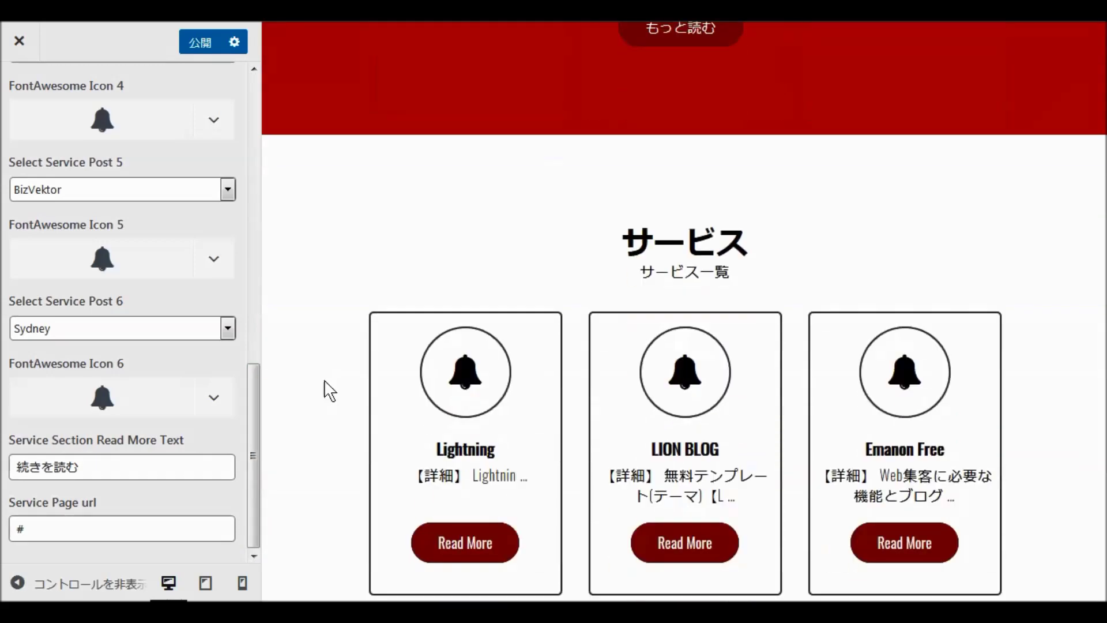
{"action": "scroll", "coordinate": [330, 391], "scroll_direction": "down", "scroll_amount": 2}
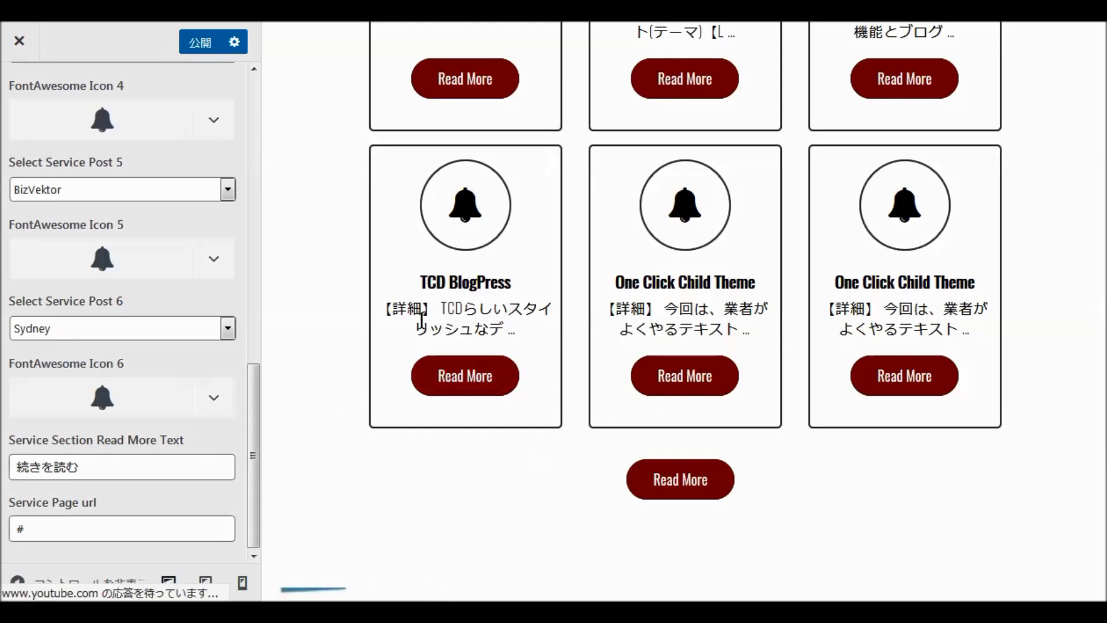
{"action": "scroll", "coordinate": [421, 320], "scroll_direction": "up", "scroll_amount": 5}
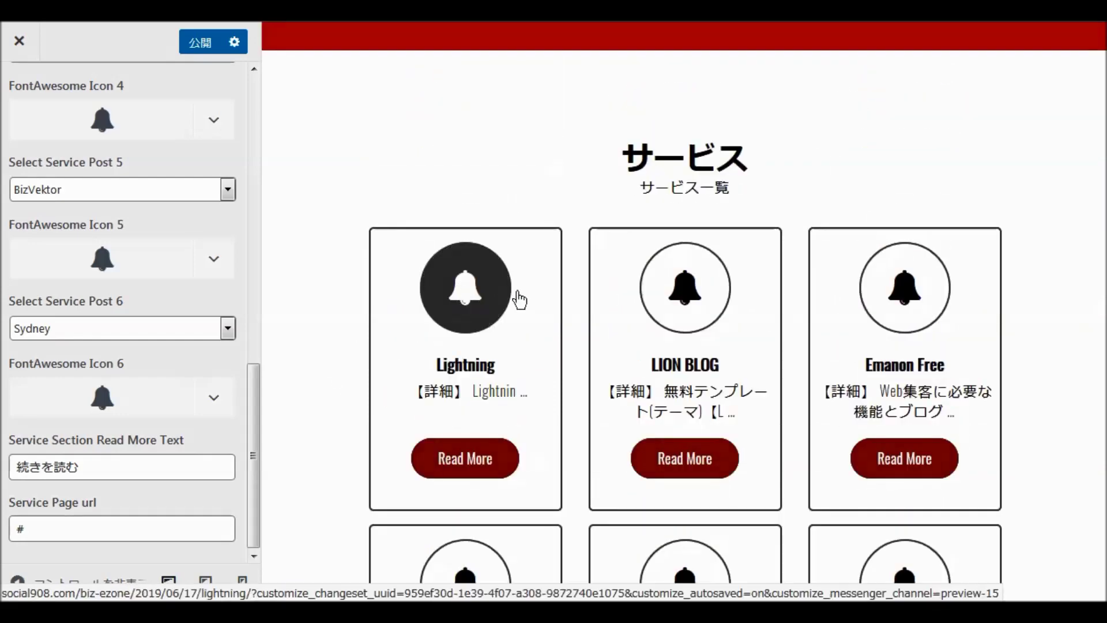
{"action": "left_click", "coordinate": [868, 455]}
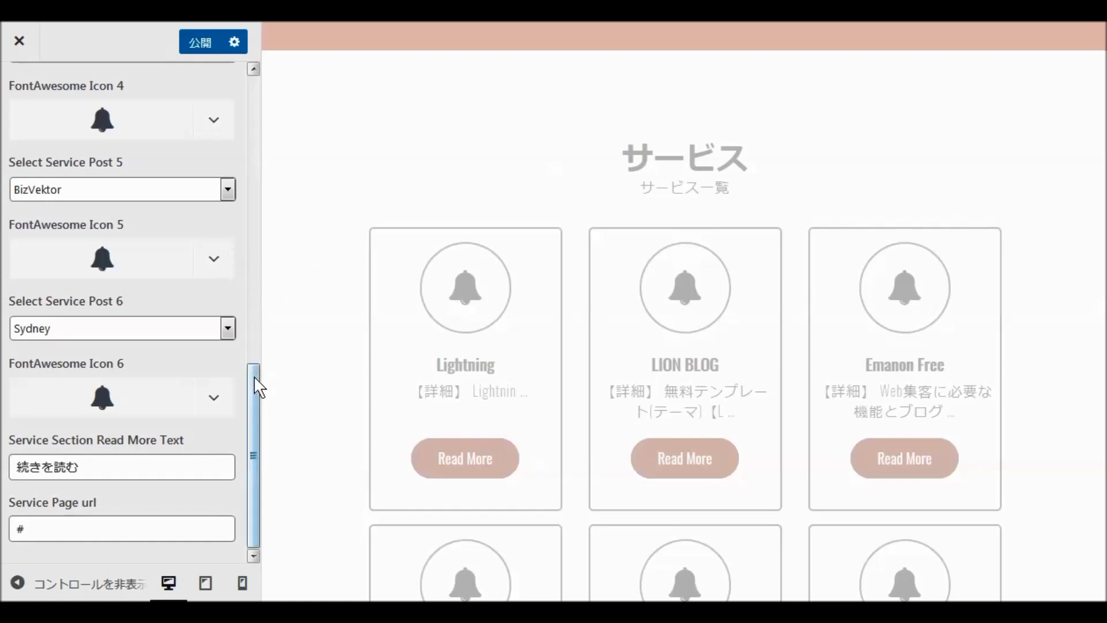
{"action": "left_click_drag", "start_coordinate": [254, 376], "coordinate": [260, 81]}
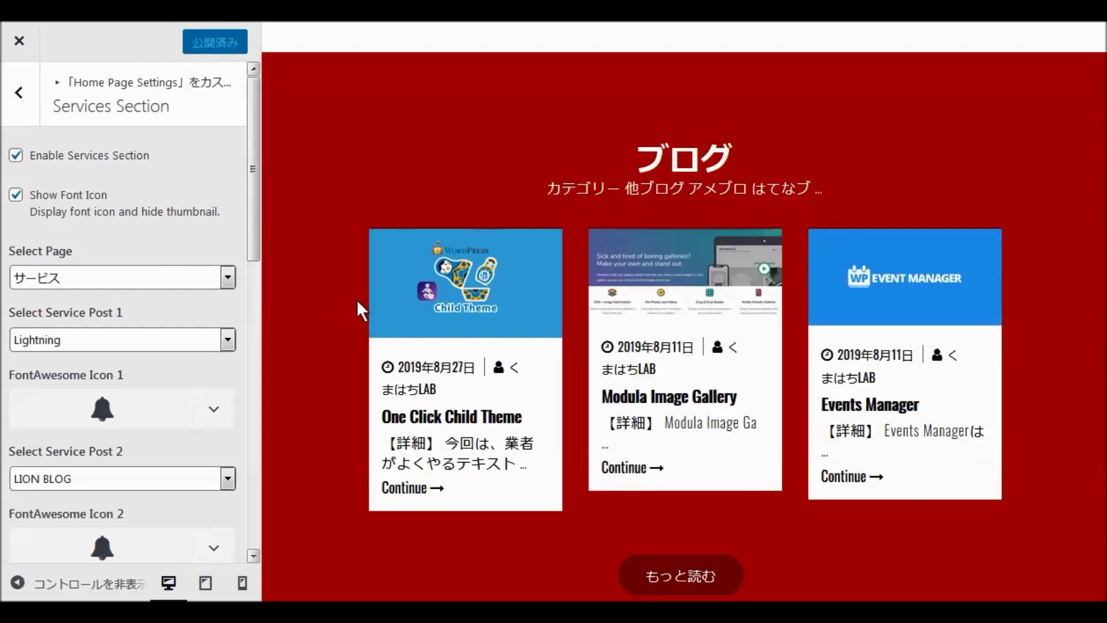
Examine the published service posts and the お問い合わせ sections below them in the preview, and return to the Home Page Settings list.
{"action": "scroll", "coordinate": [361, 320], "scroll_direction": "down", "scroll_amount": 10}
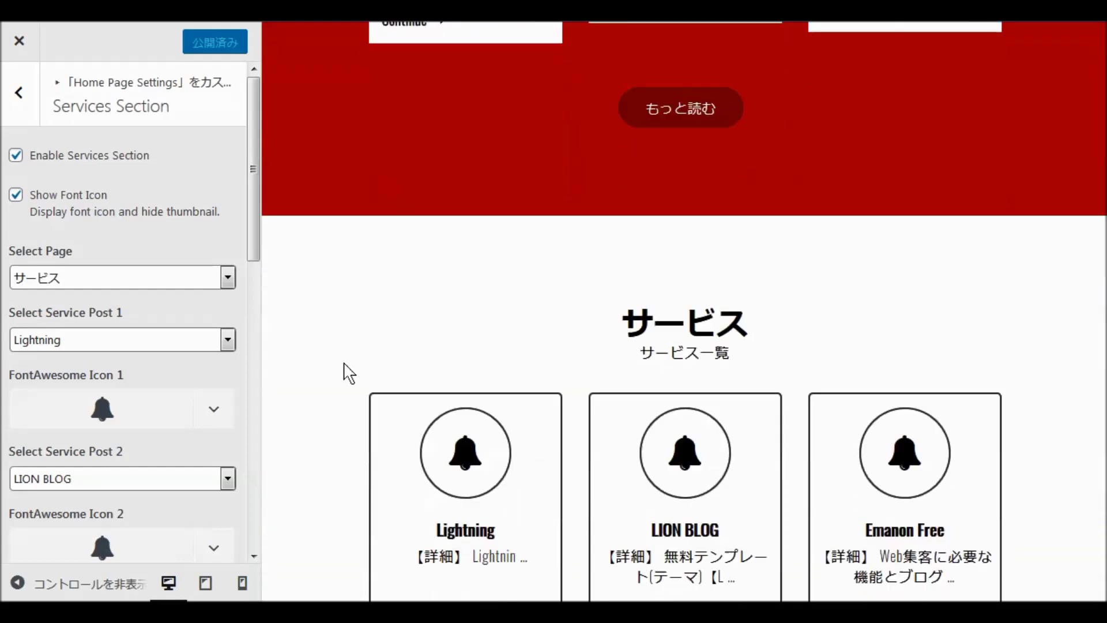
{"action": "scroll", "coordinate": [349, 374], "scroll_direction": "down", "scroll_amount": 10}
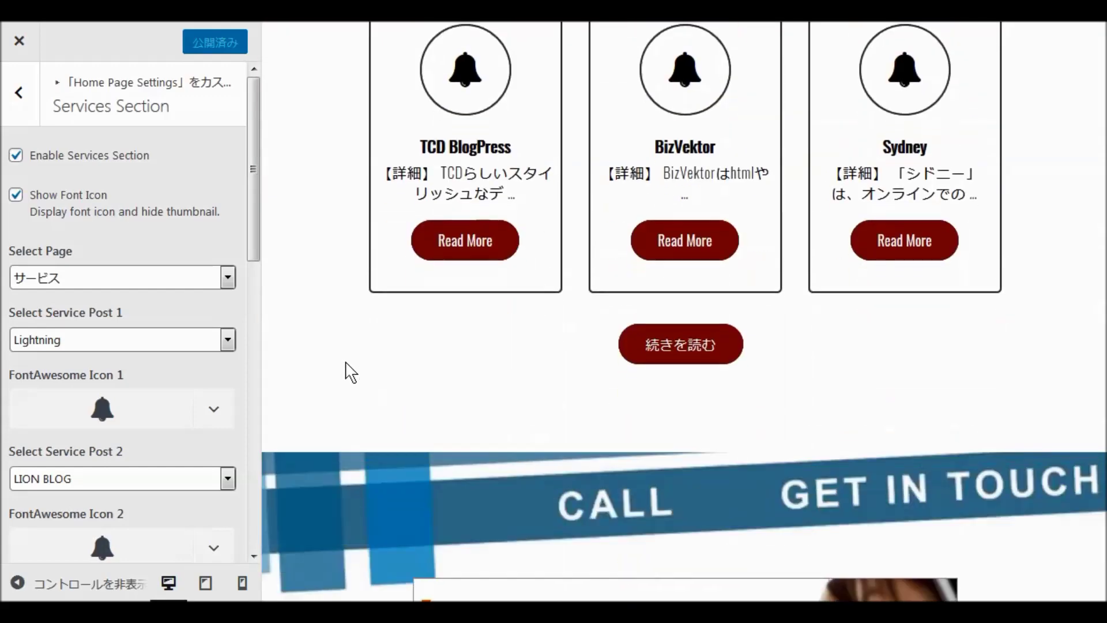
{"action": "scroll", "coordinate": [345, 361], "scroll_direction": "down", "scroll_amount": 8}
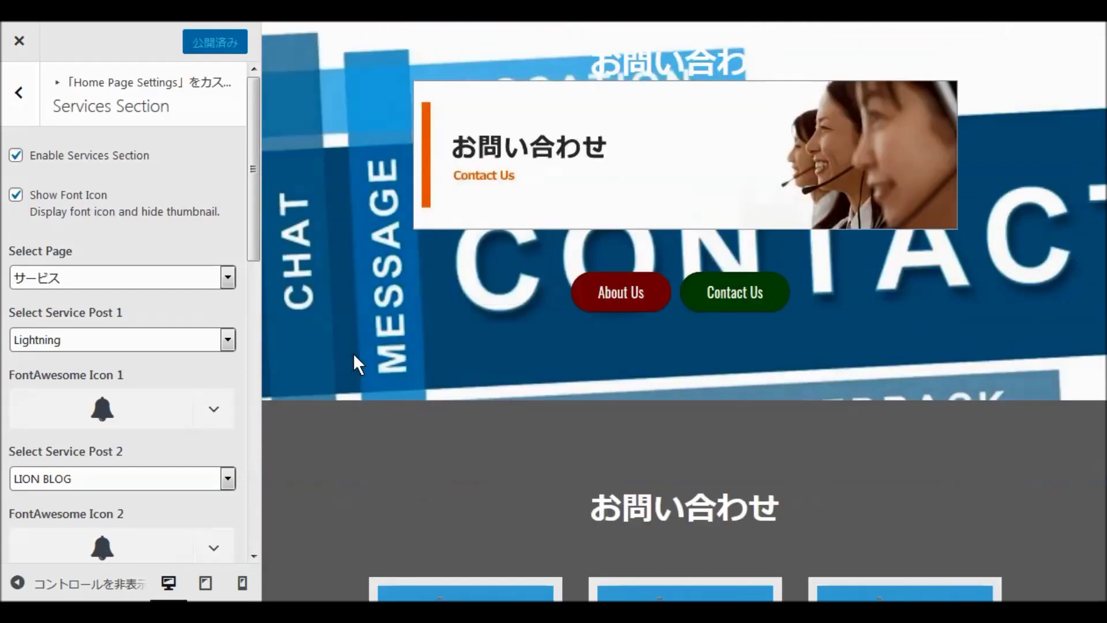
{"action": "scroll", "coordinate": [353, 353], "scroll_direction": "down", "scroll_amount": 1}
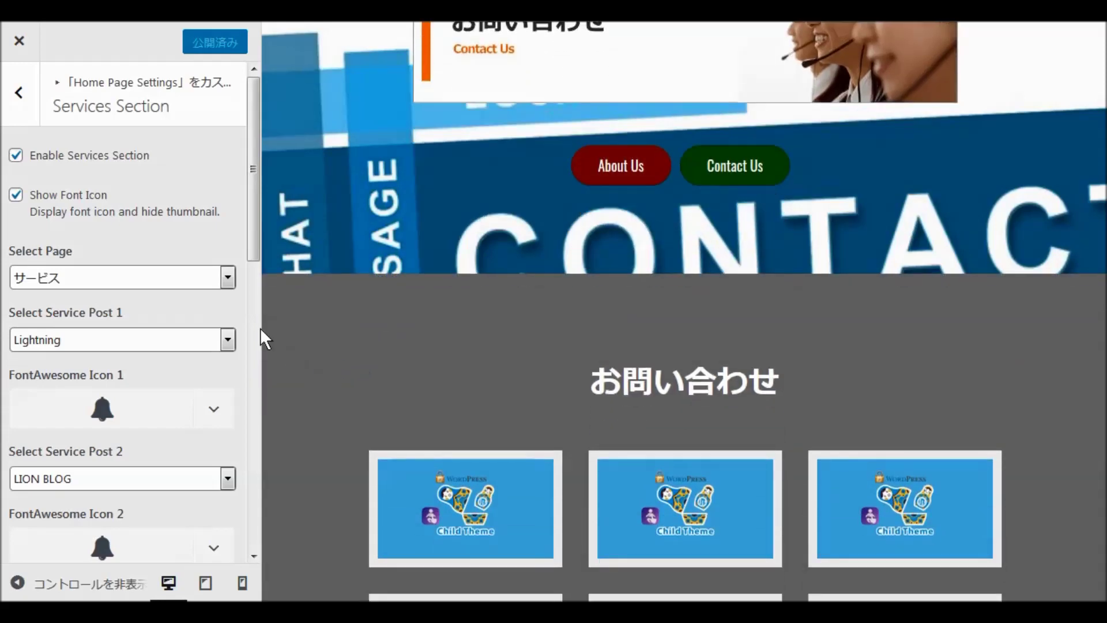
{"action": "left_click", "coordinate": [20, 92]}
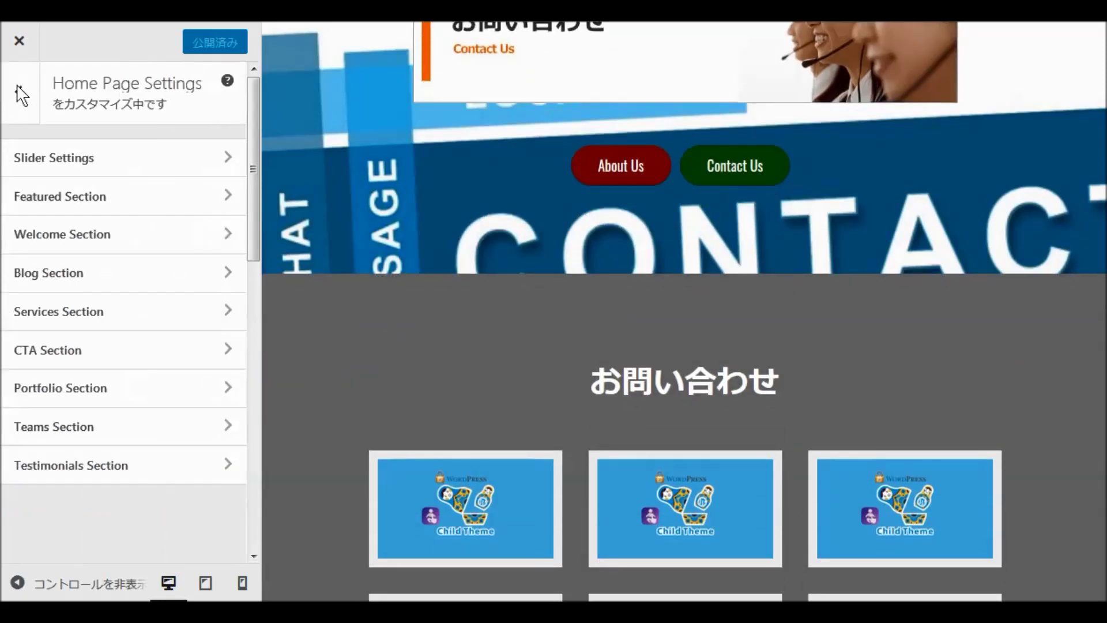
Disable the CTA Section of the home page and publish the change.
{"action": "left_click", "coordinate": [80, 354]}
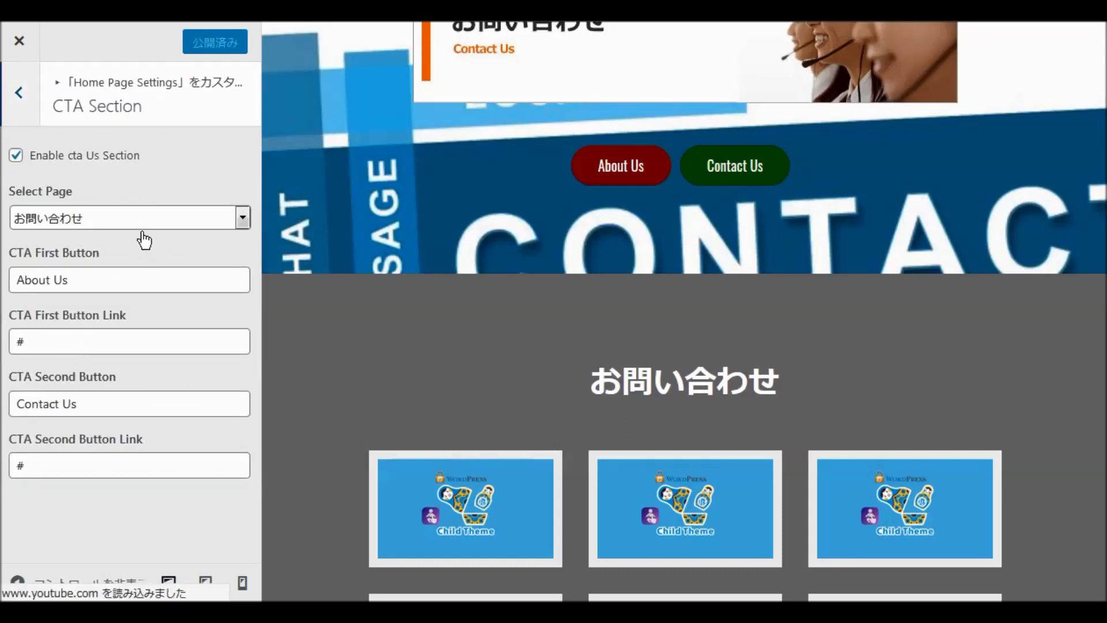
{"action": "left_click", "coordinate": [16, 156]}
{"action": "left_click", "coordinate": [199, 42]}
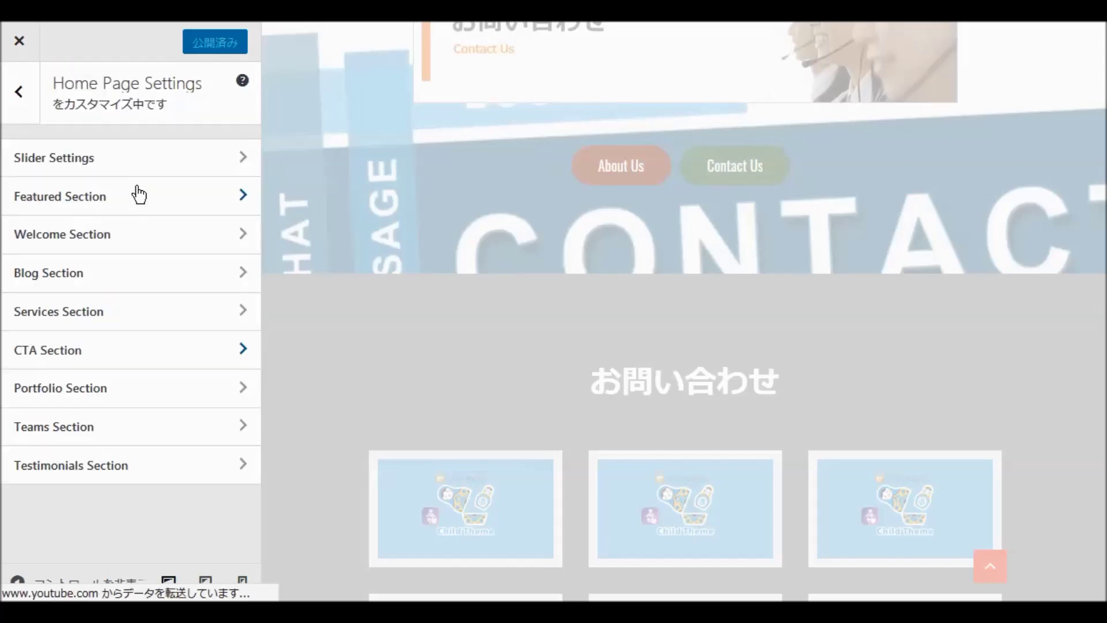
Disable both the Portfolio Section and the Teams Section of the home page.
{"action": "left_click", "coordinate": [74, 393]}
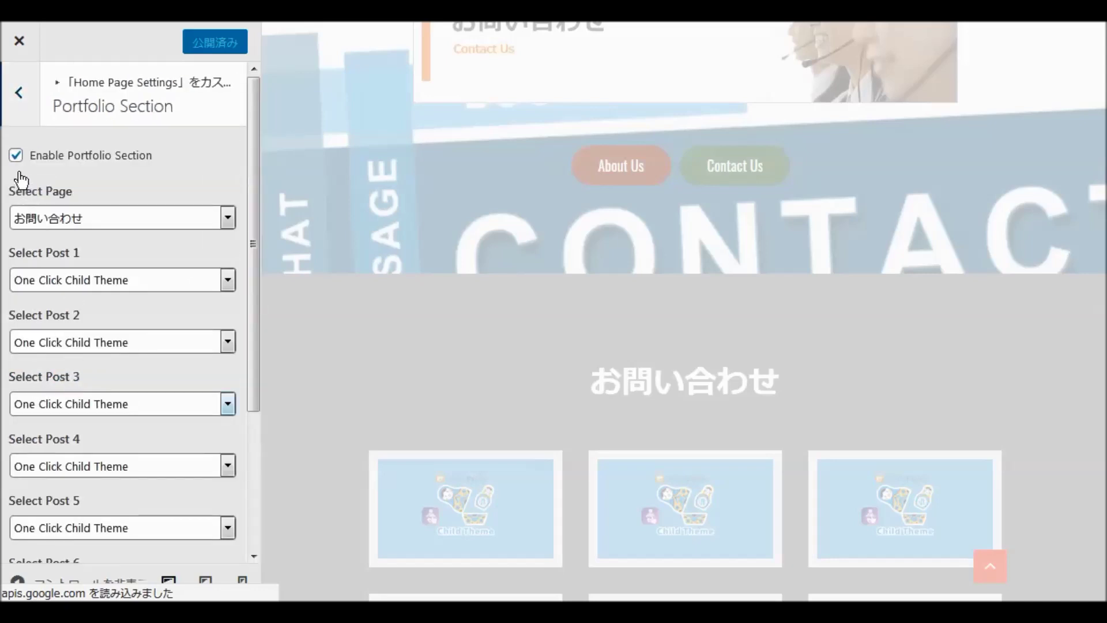
{"action": "left_click", "coordinate": [17, 156]}
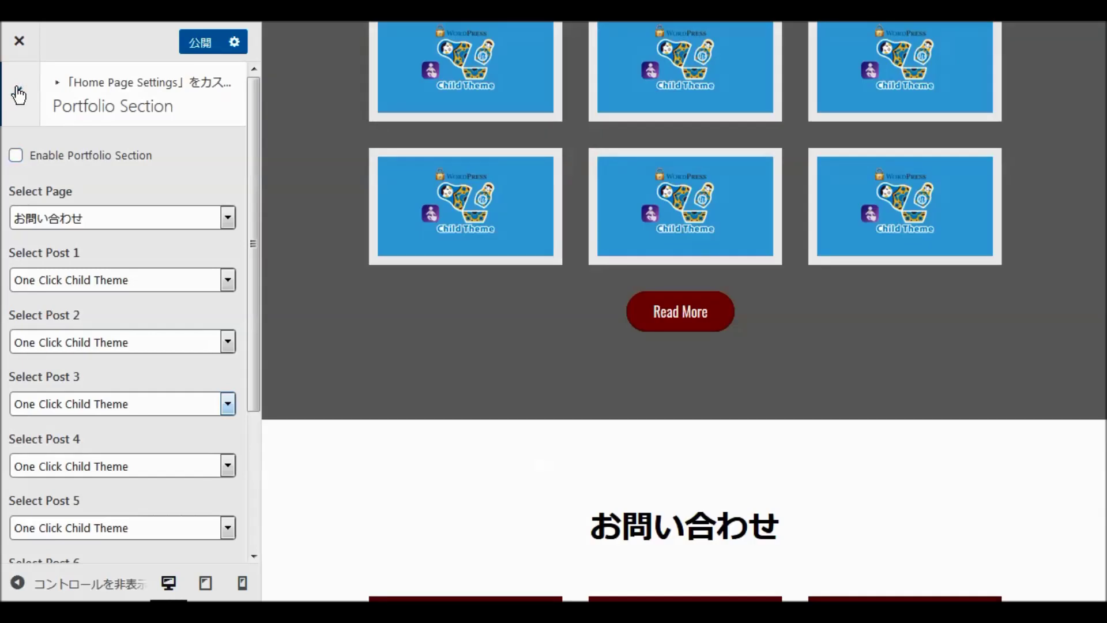
{"action": "left_click", "coordinate": [19, 93]}
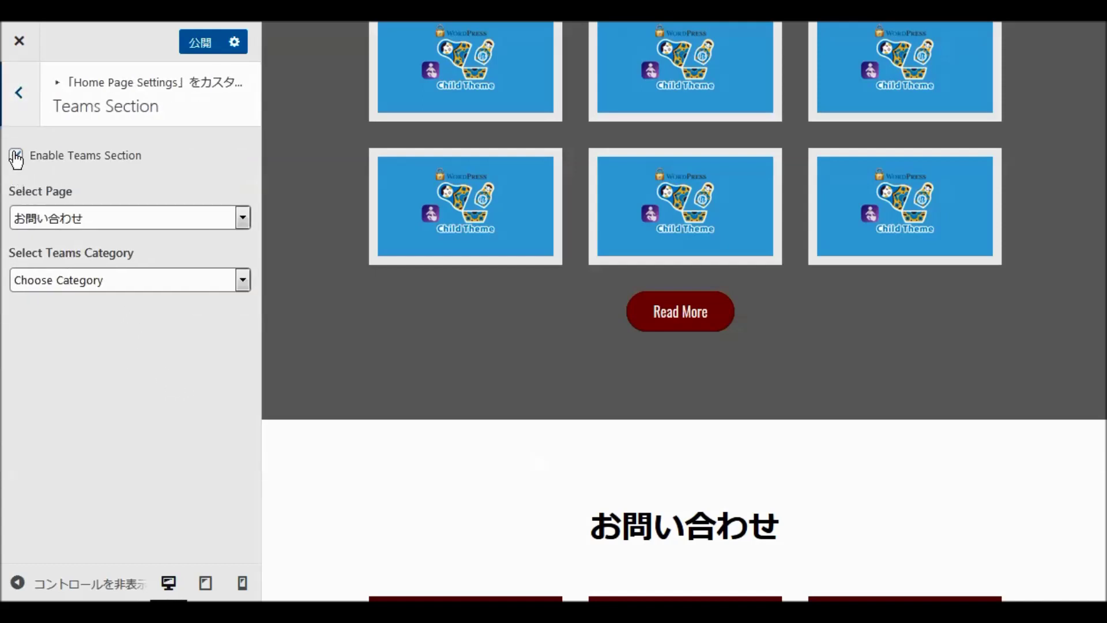
{"action": "left_click", "coordinate": [16, 155]}
{"action": "left_click", "coordinate": [19, 101]}
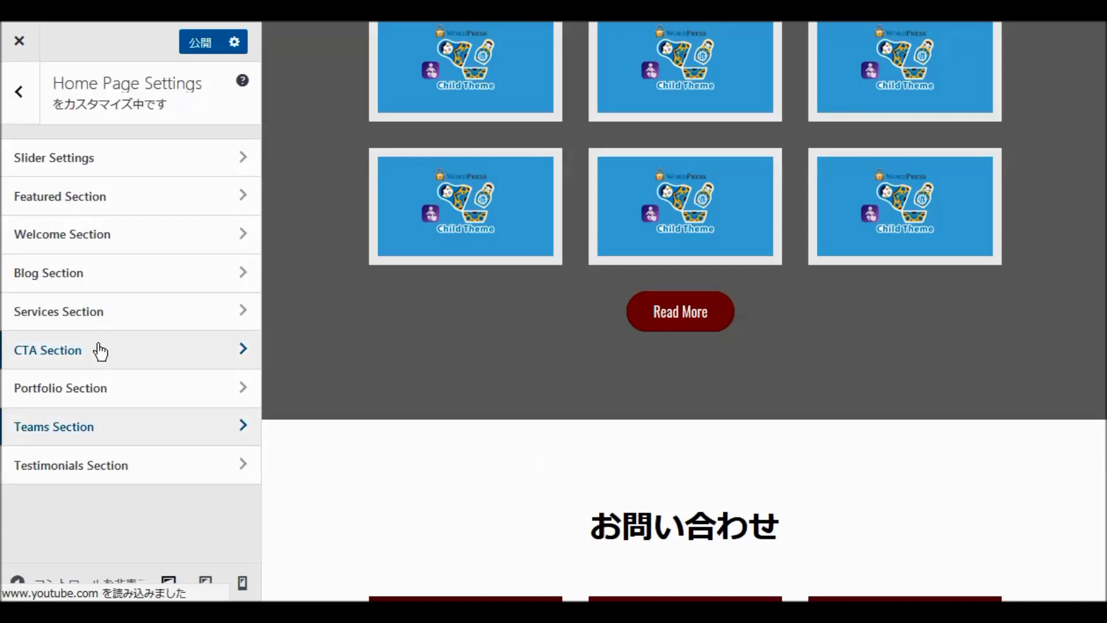
Disable the Testimonials Section and publish the home page section changes.
{"action": "left_click", "coordinate": [62, 476]}
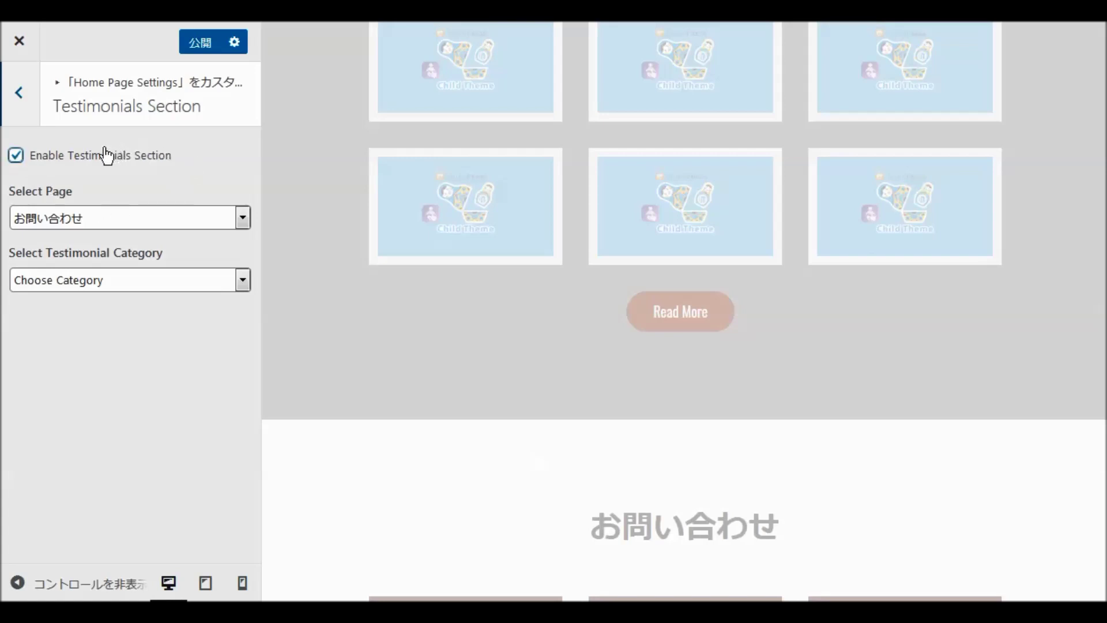
{"action": "left_click", "coordinate": [25, 155]}
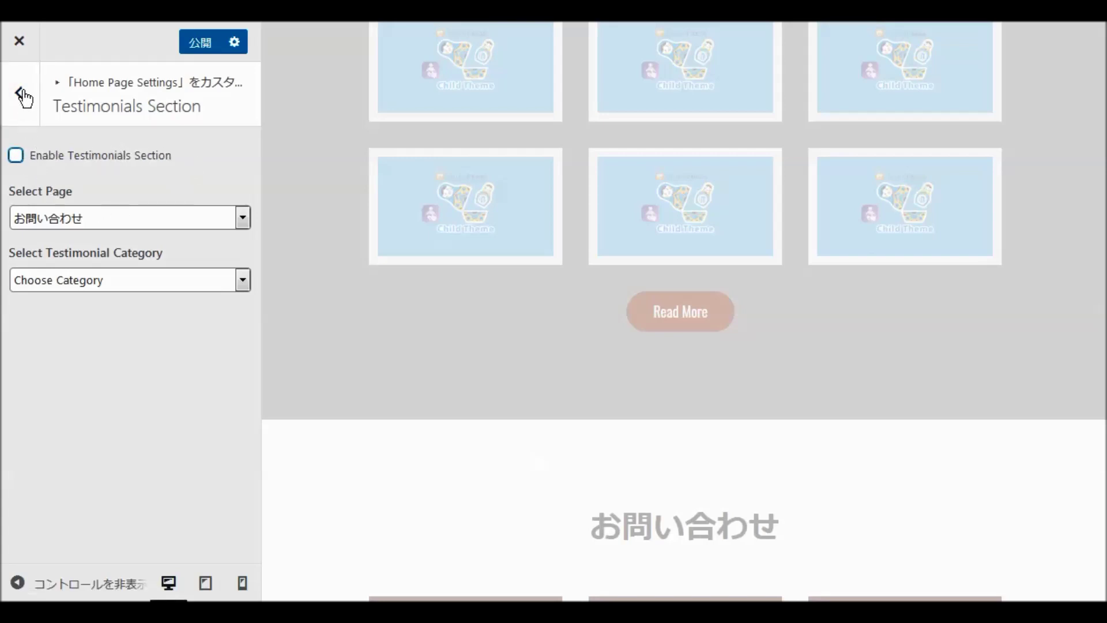
{"action": "left_click", "coordinate": [199, 46]}
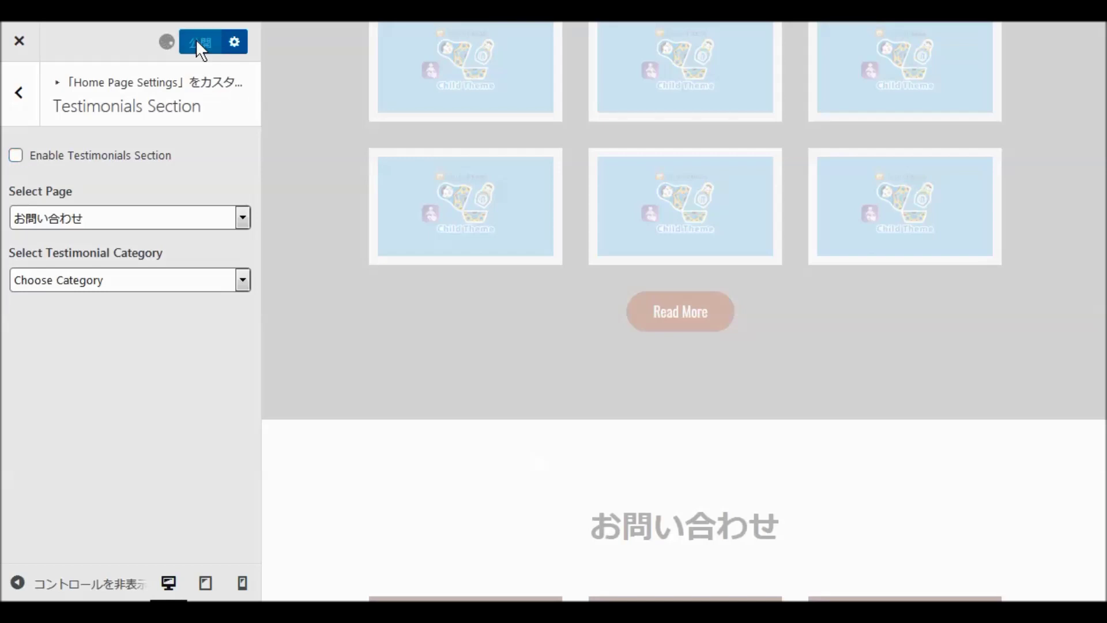
{"action": "left_click", "coordinate": [20, 93]}
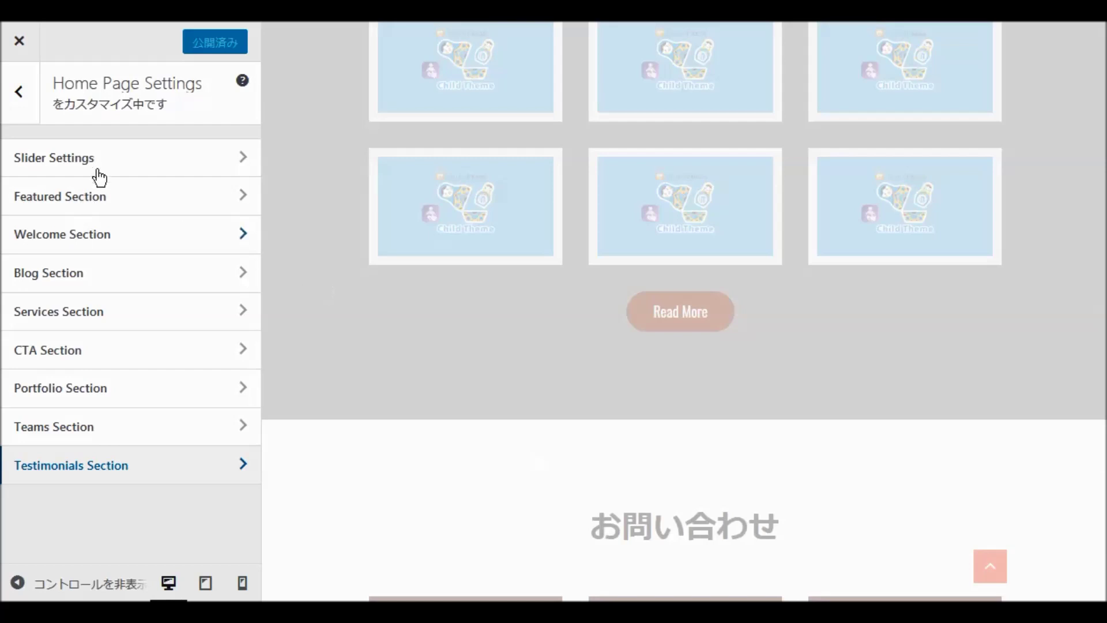
Enable the breadcrumb in the Breadcrumb Settings and publish the change.
{"action": "left_click", "coordinate": [19, 94]}
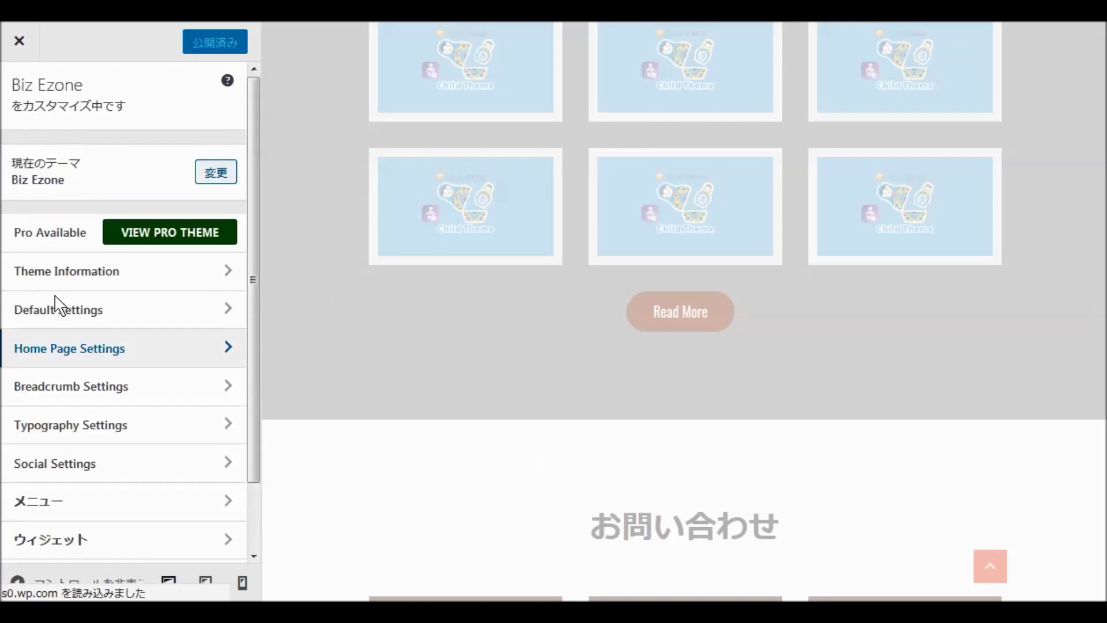
{"action": "left_click", "coordinate": [99, 395]}
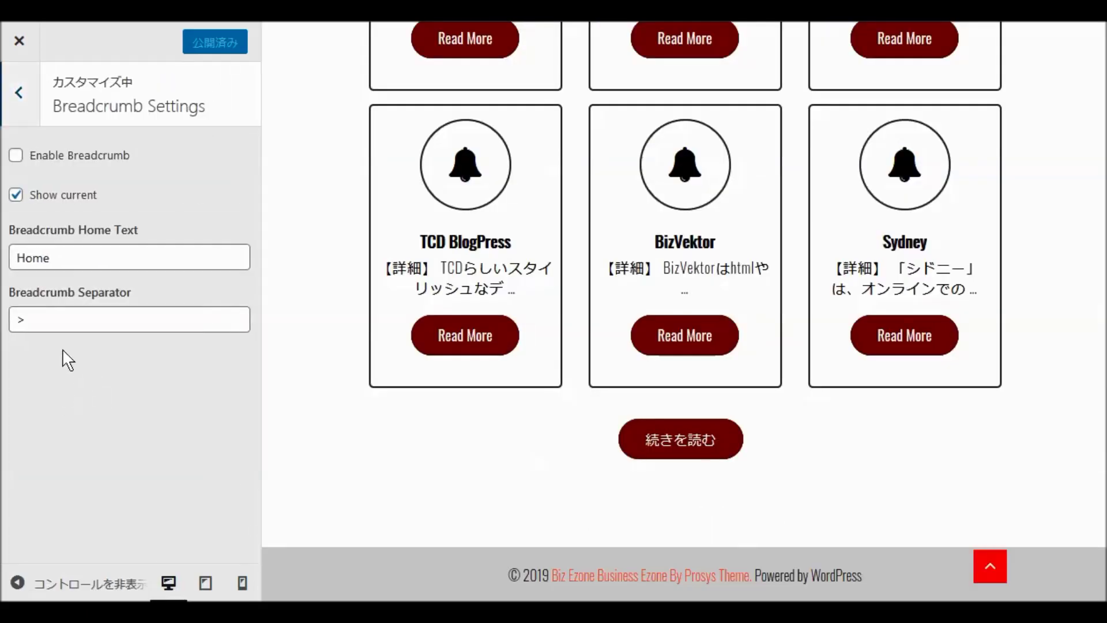
{"action": "left_click", "coordinate": [15, 155]}
{"action": "left_click", "coordinate": [200, 42]}
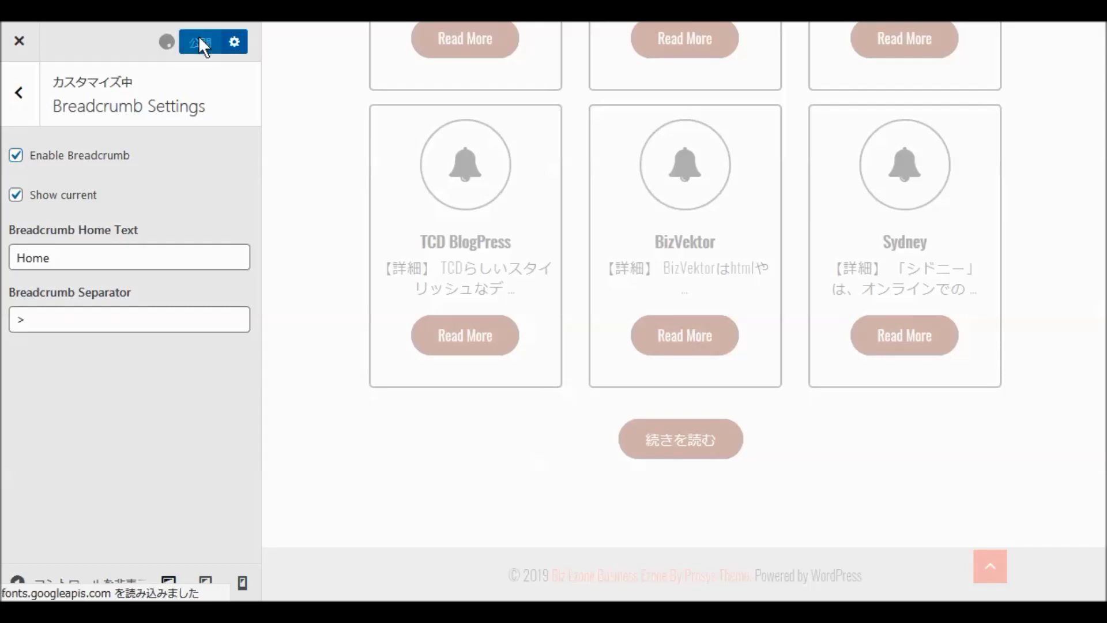
{"action": "left_click", "coordinate": [18, 88]}
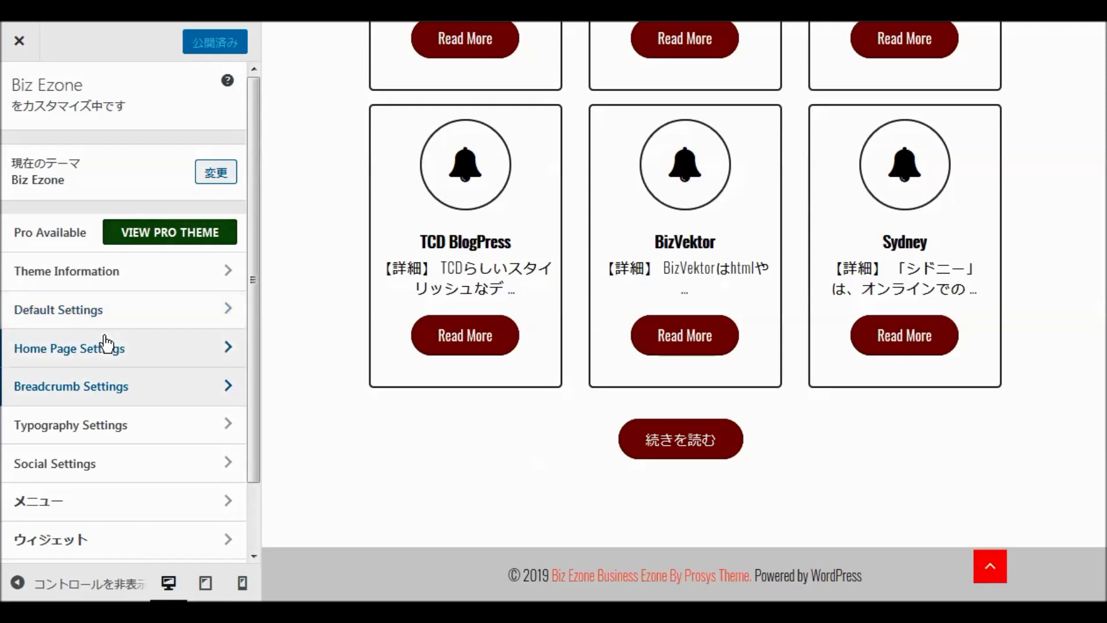
Check the upper part of the home page preview and view the font choice in the Typography Settings.
{"action": "scroll", "coordinate": [349, 340], "scroll_direction": "up", "scroll_amount": 10}
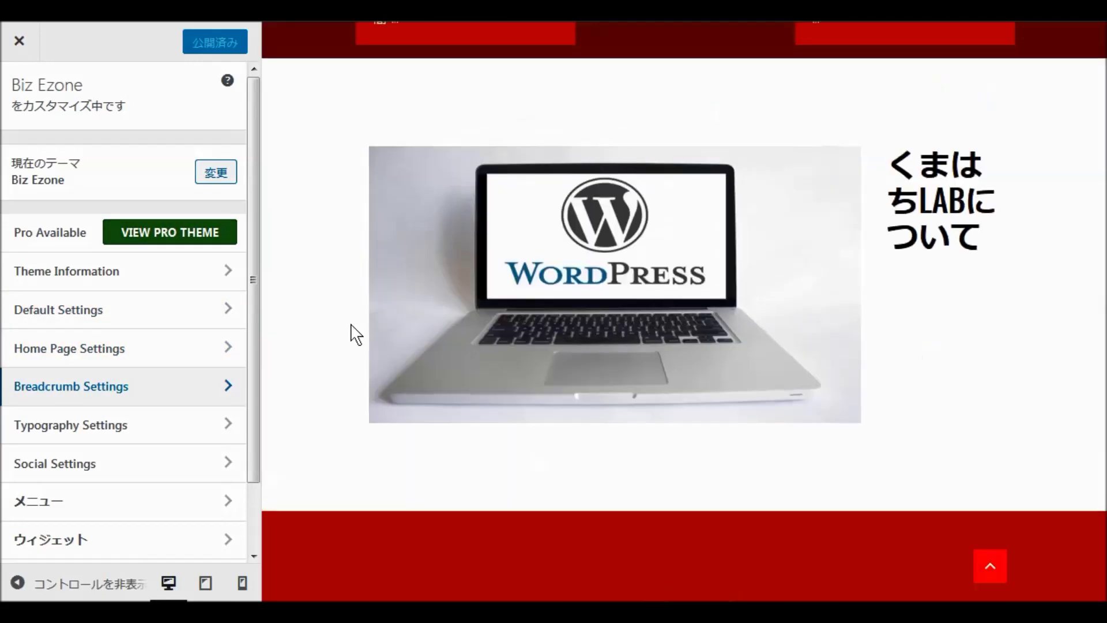
{"action": "scroll", "coordinate": [355, 333], "scroll_direction": "up", "scroll_amount": 10}
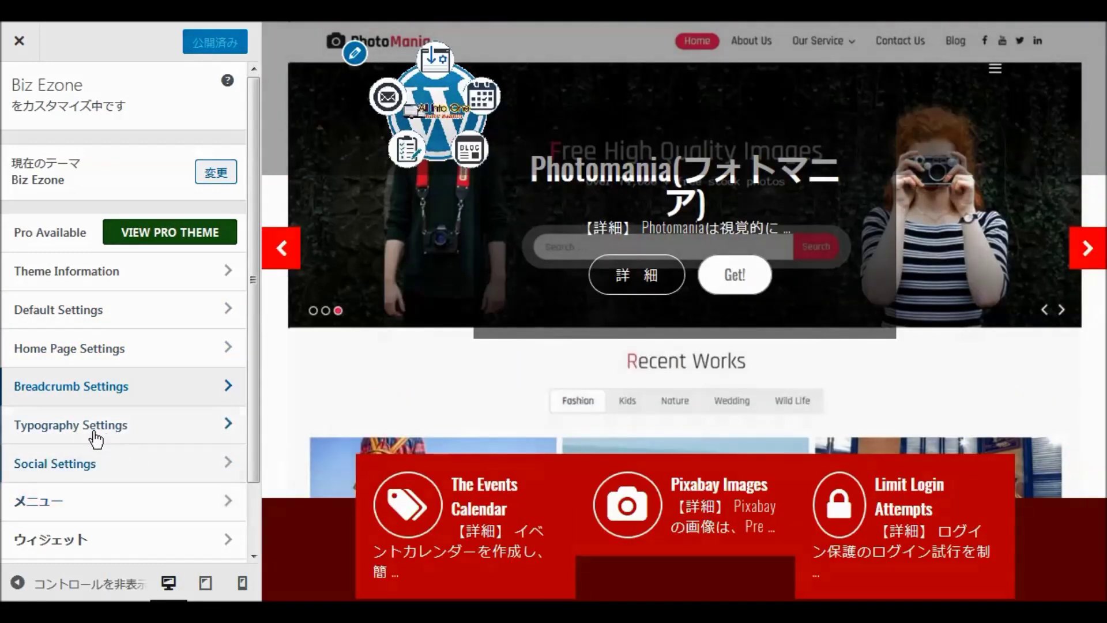
{"action": "left_click", "coordinate": [66, 425]}
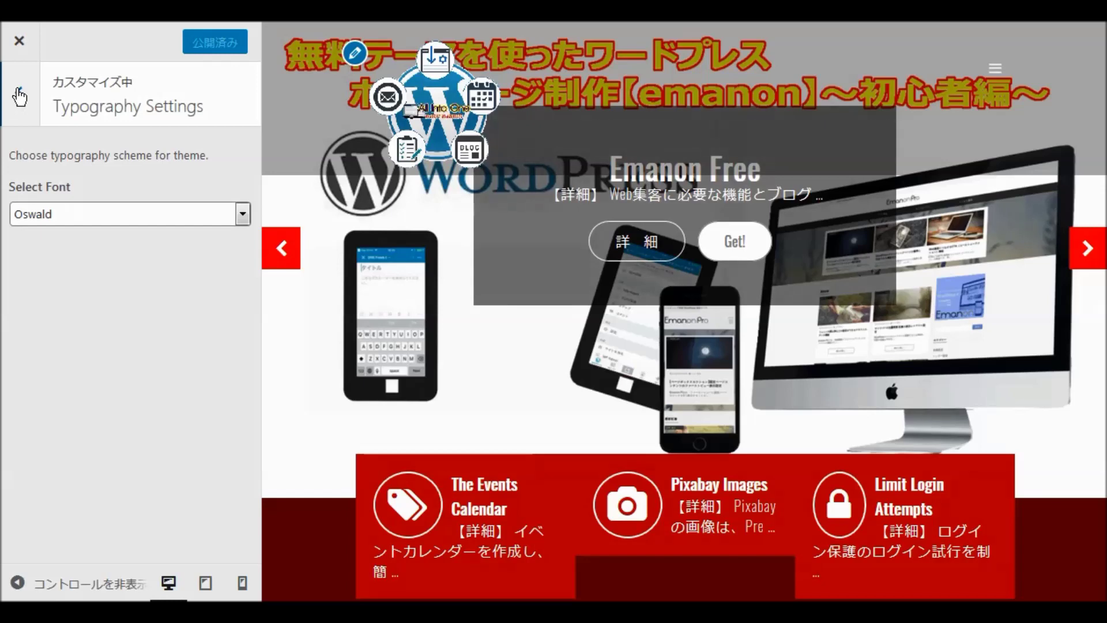
{"action": "left_click", "coordinate": [20, 97]}
Enable the social links with profile URLs for Facebook, Twitter, LinkedIn, Pinterest, Instagram and Youtube, clear Google Plus, and publish.
{"action": "scroll", "coordinate": [165, 424], "scroll_direction": "down", "scroll_amount": 3}
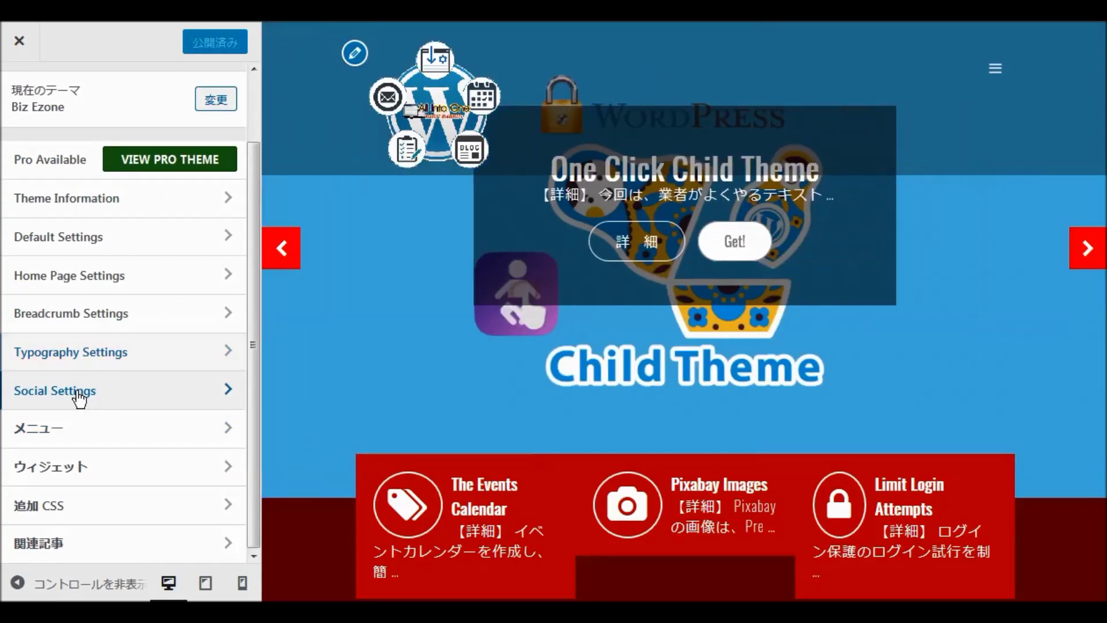
{"action": "left_click", "coordinate": [79, 392]}
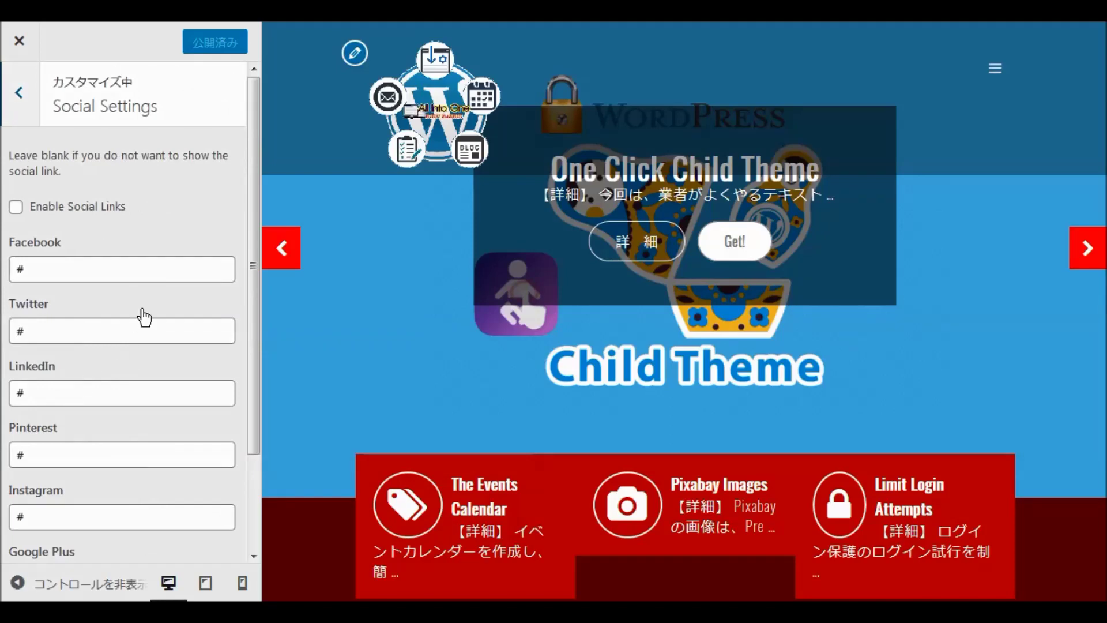
{"action": "scroll", "coordinate": [176, 292], "scroll_direction": "down", "scroll_amount": 3}
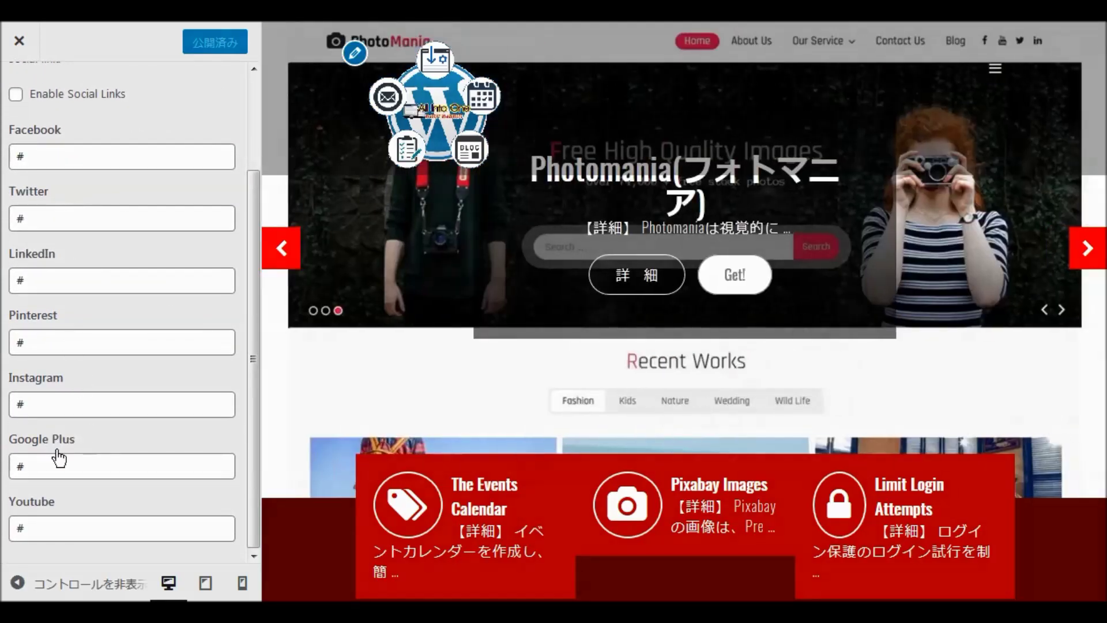
{"action": "left_click", "coordinate": [24, 466]}
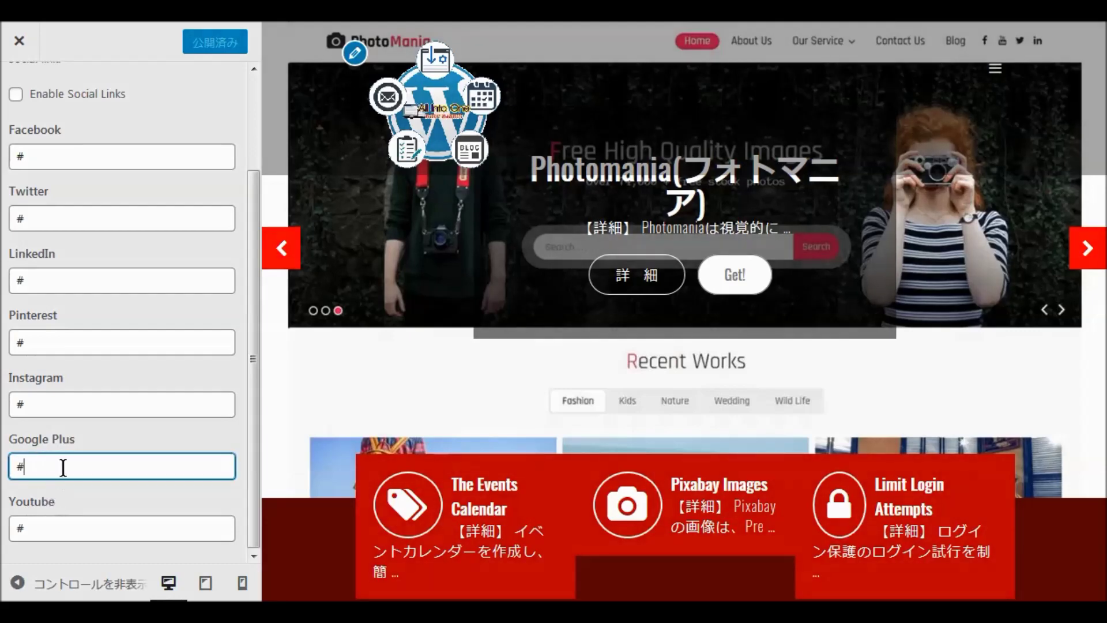
{"action": "key", "text": "BackSpace"}
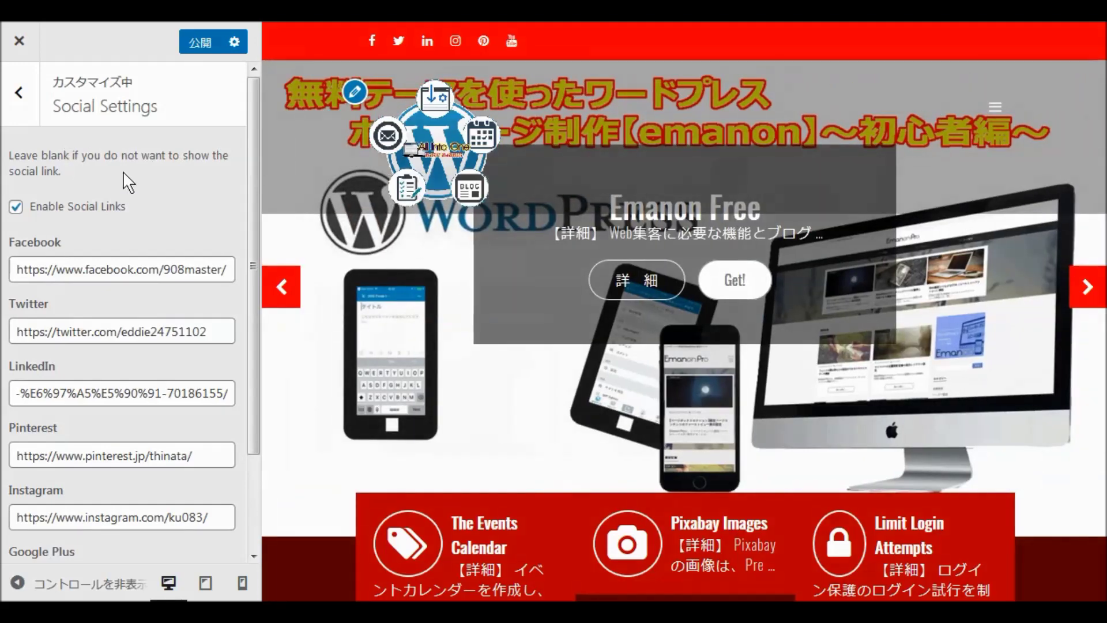
{"action": "scroll", "coordinate": [141, 199], "scroll_direction": "down", "scroll_amount": 2}
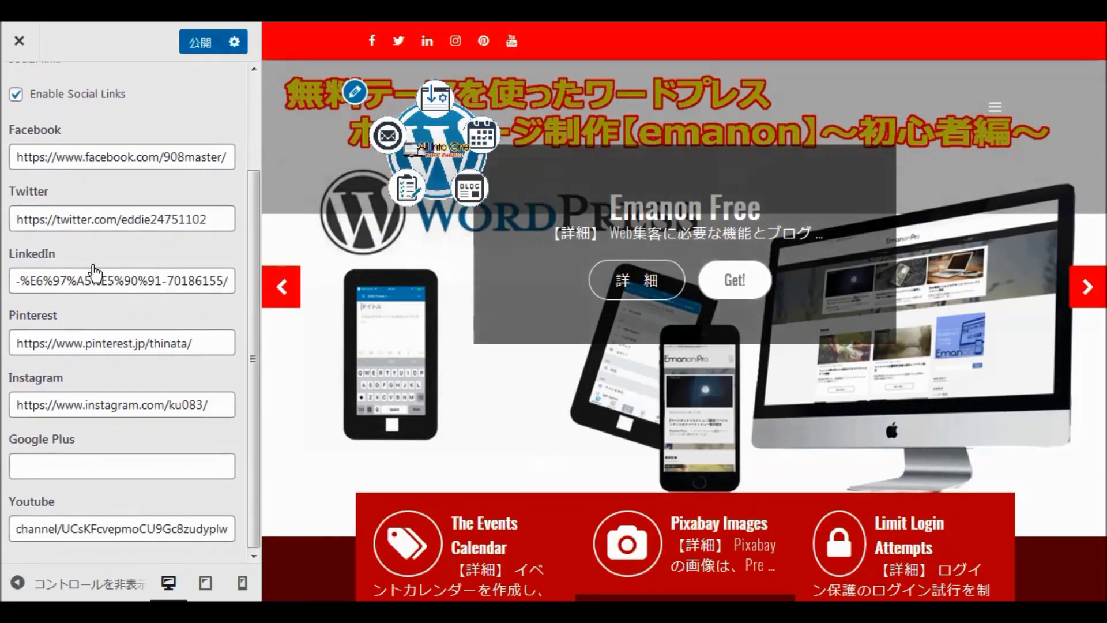
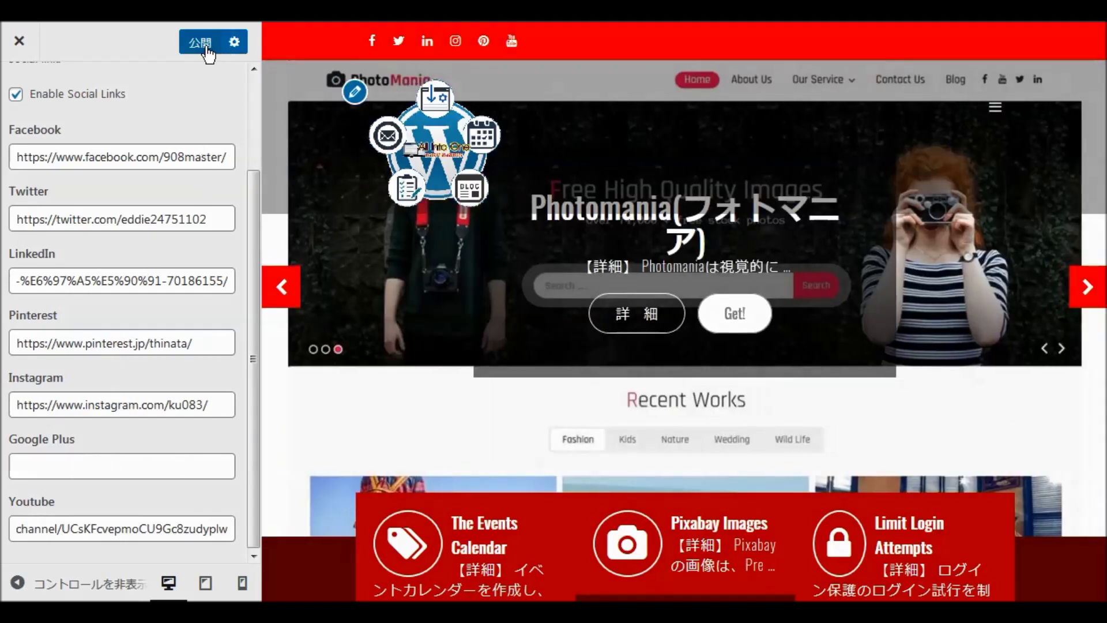
{"action": "left_click", "coordinate": [196, 42]}
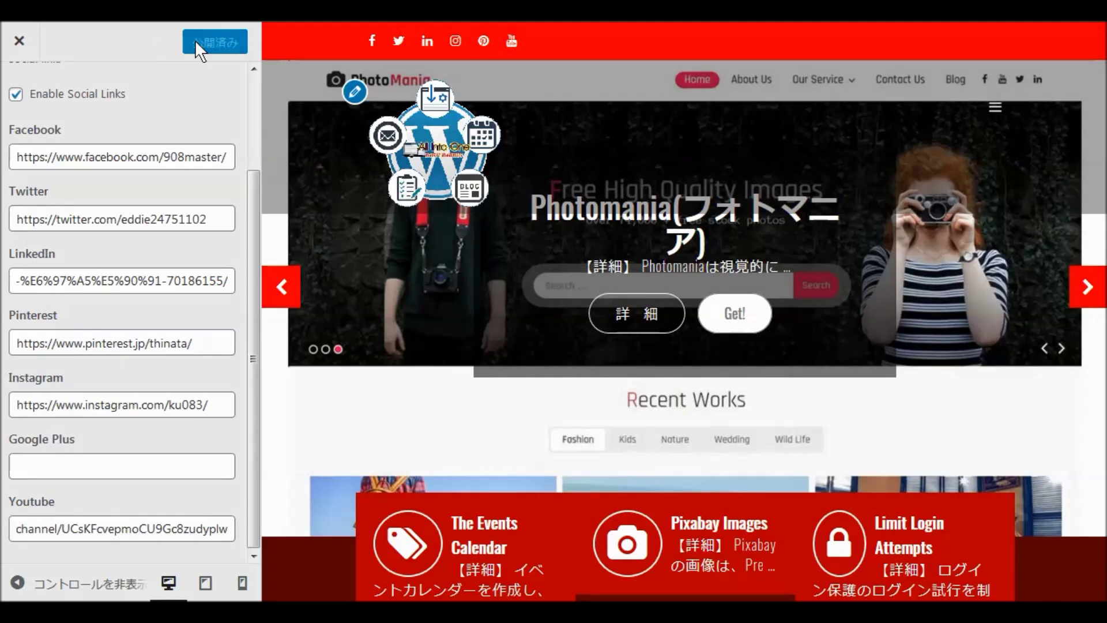
Examine the social links bar, featured posts and welcome section in the preview, and leave the Social Settings.
{"action": "scroll", "coordinate": [165, 99], "scroll_direction": "up", "scroll_amount": 3}
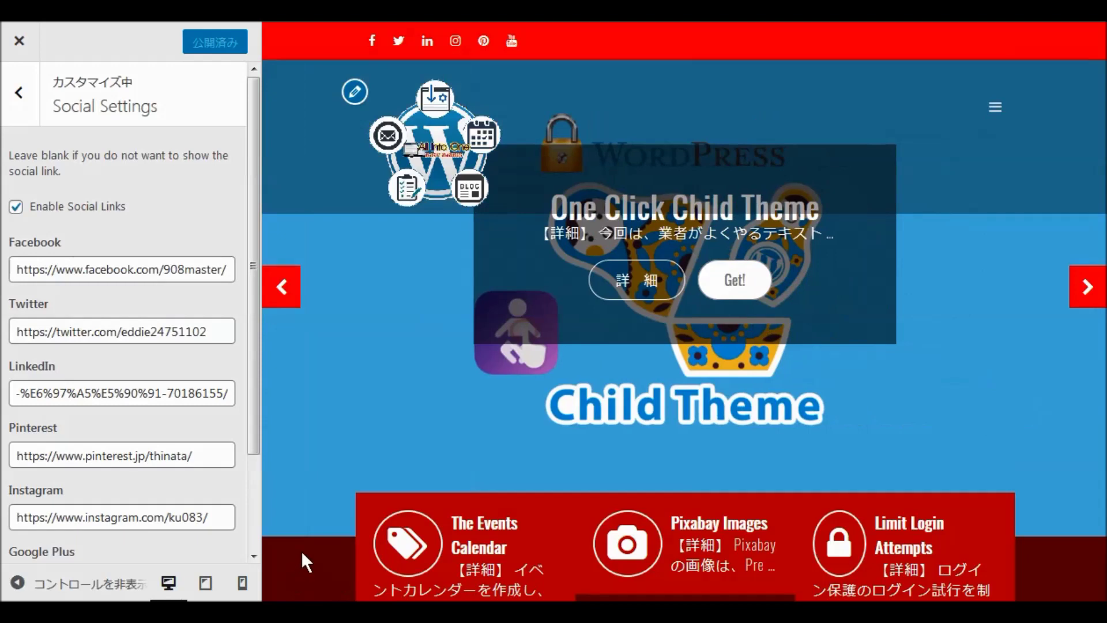
{"action": "scroll", "coordinate": [315, 434], "scroll_direction": "down", "scroll_amount": 1}
{"action": "scroll", "coordinate": [321, 436], "scroll_direction": "down", "scroll_amount": 3}
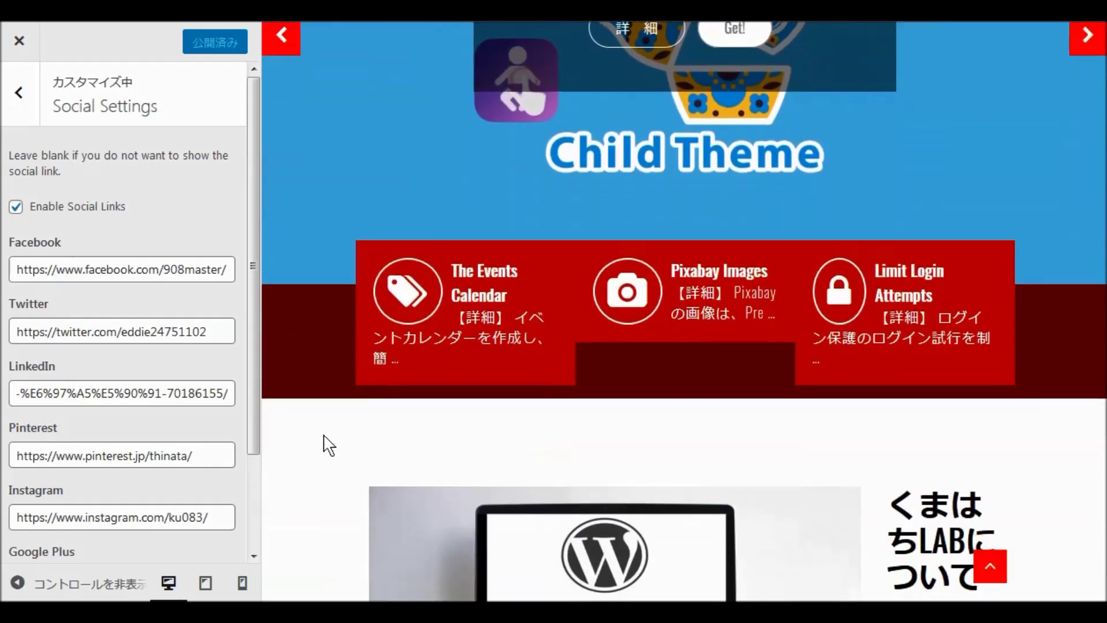
{"action": "scroll", "coordinate": [326, 441], "scroll_direction": "down", "scroll_amount": 2}
{"action": "scroll", "coordinate": [328, 439], "scroll_direction": "down", "scroll_amount": 4}
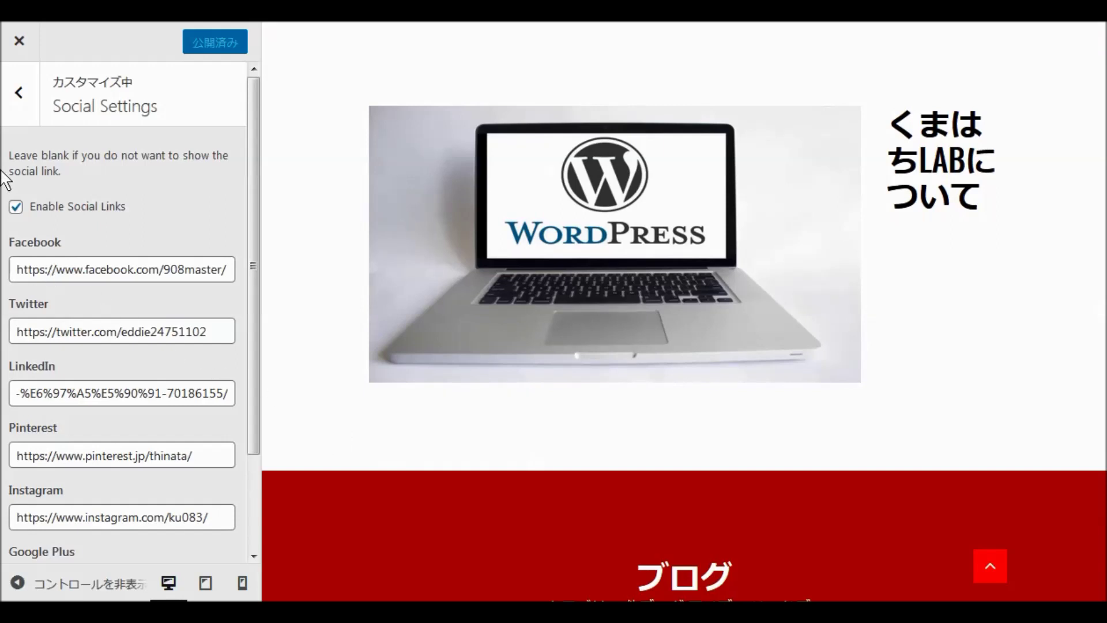
{"action": "left_click", "coordinate": [18, 95]}
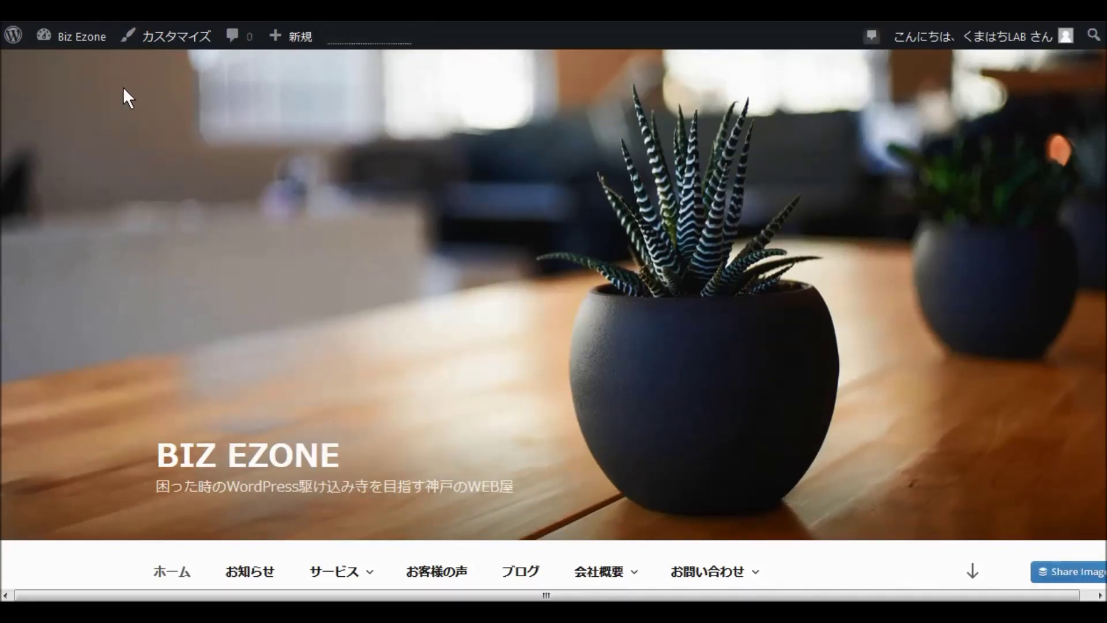
Open the Biz Ezone site and examine the home page's navigation menu, slider, featured plugin boxes, about section and blog section.
{"action": "left_click", "coordinate": [81, 36]}
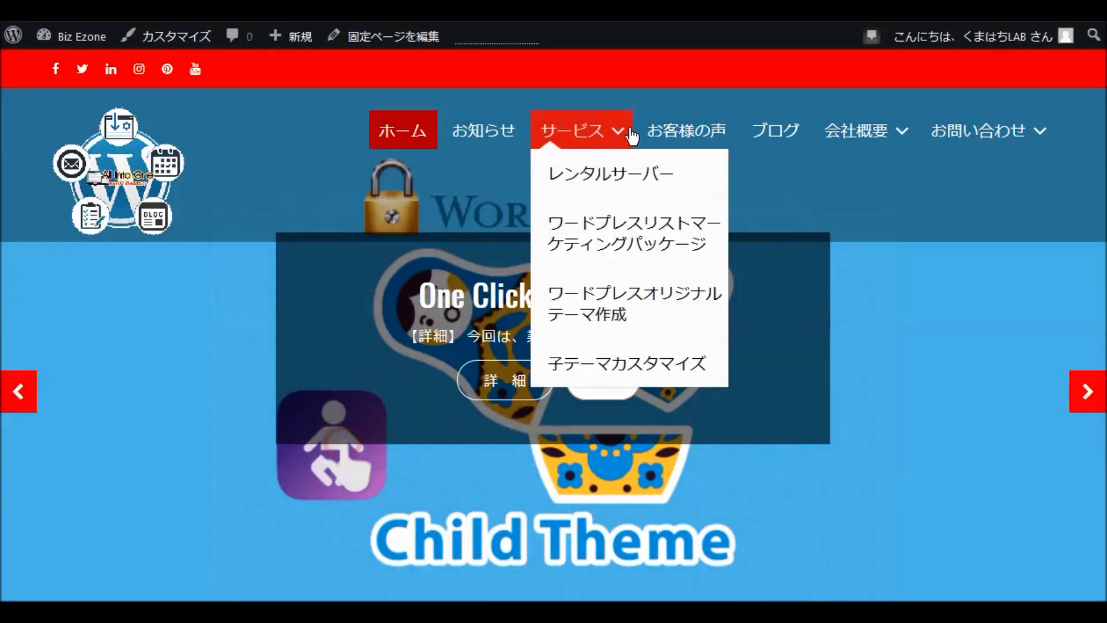
{"action": "mouse_move", "coordinate": [955, 141]}
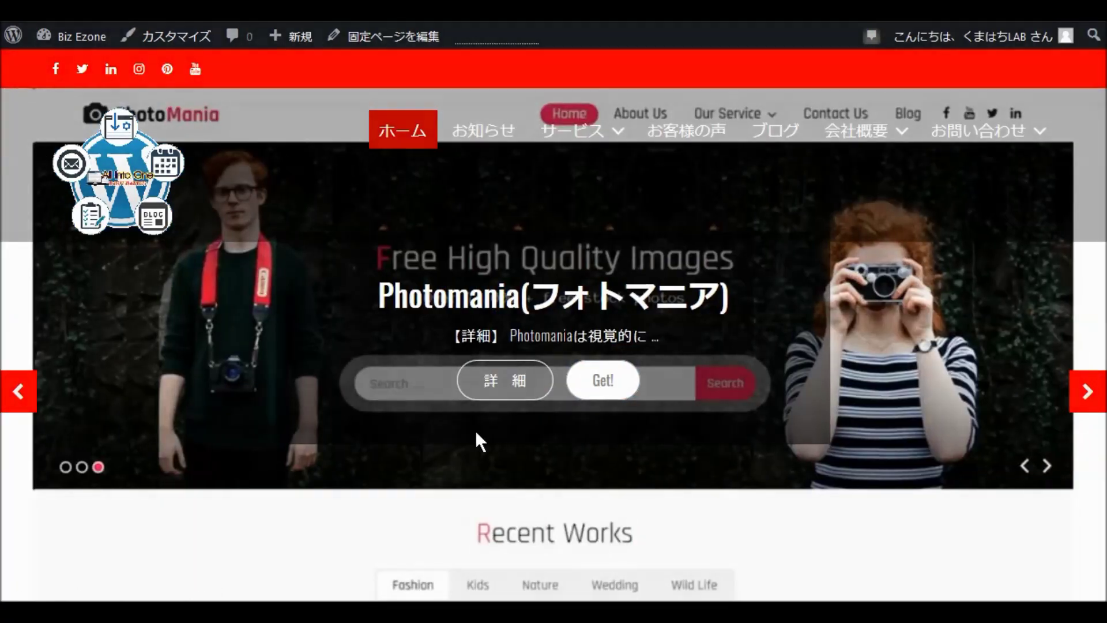
{"action": "scroll", "coordinate": [476, 433], "scroll_direction": "down", "scroll_amount": 5}
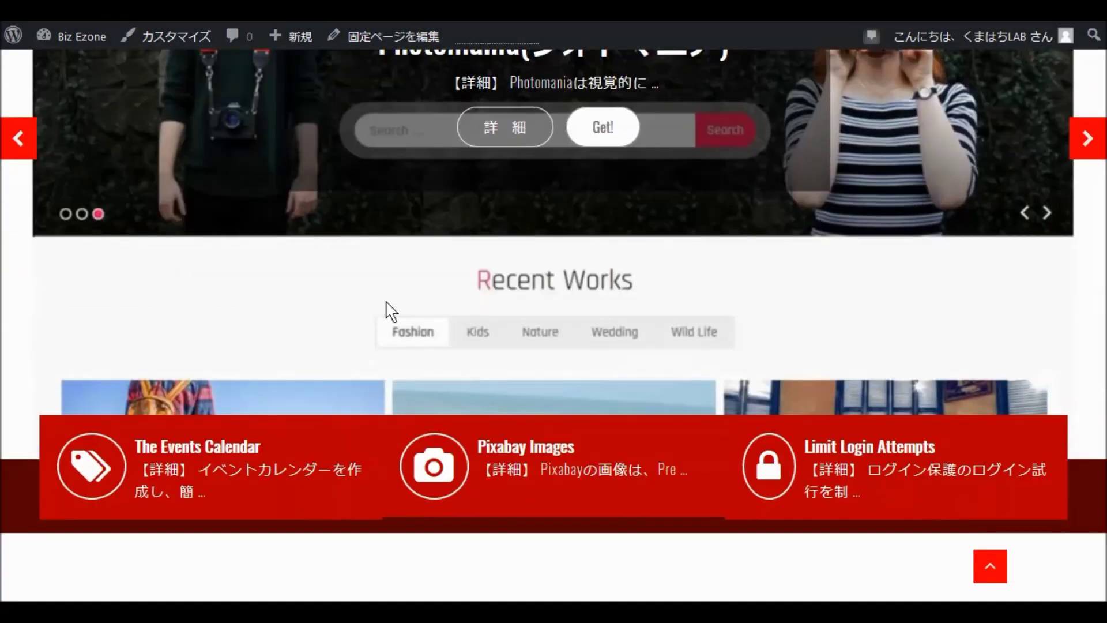
{"action": "scroll", "coordinate": [372, 324], "scroll_direction": "up", "scroll_amount": 5}
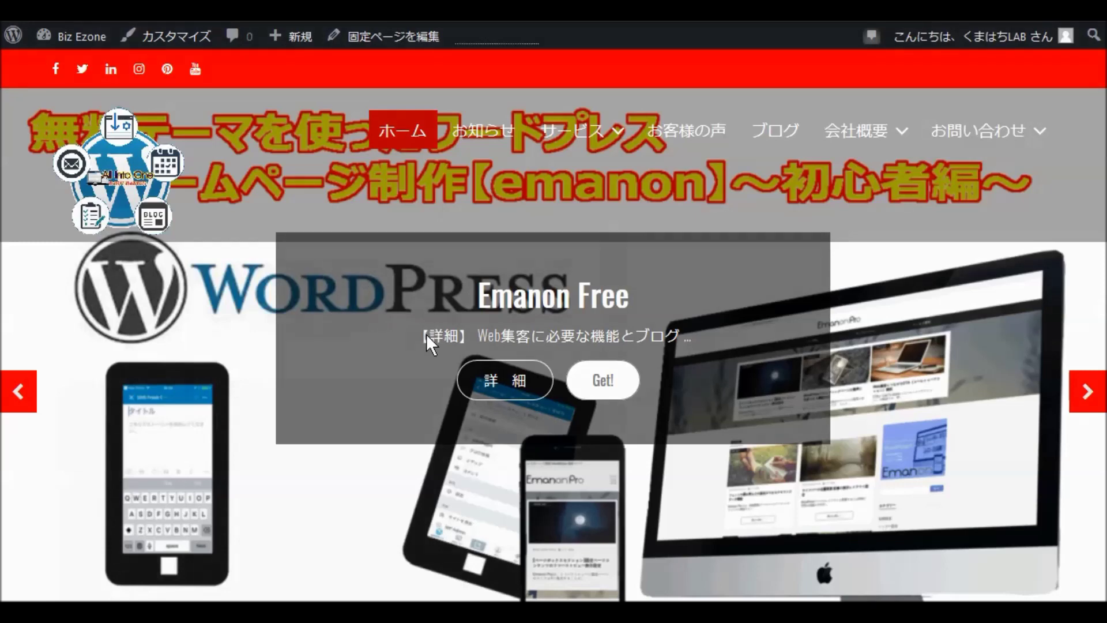
{"action": "scroll", "coordinate": [427, 343], "scroll_direction": "down", "scroll_amount": 7}
{"action": "scroll", "coordinate": [419, 353], "scroll_direction": "down", "scroll_amount": 2}
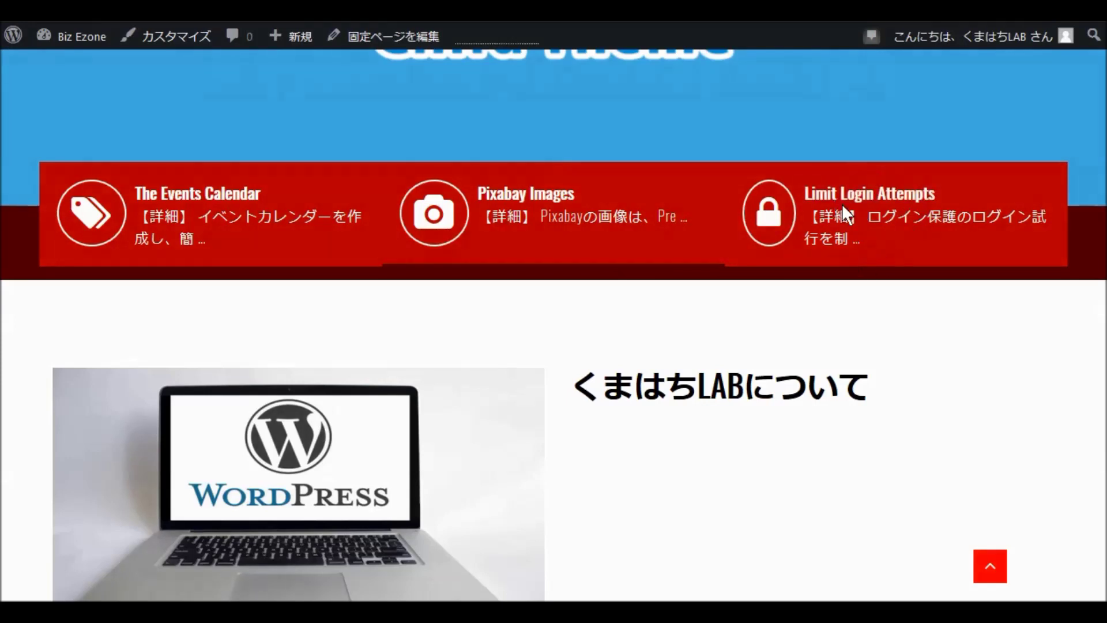
{"action": "scroll", "coordinate": [655, 332], "scroll_direction": "down", "scroll_amount": 4}
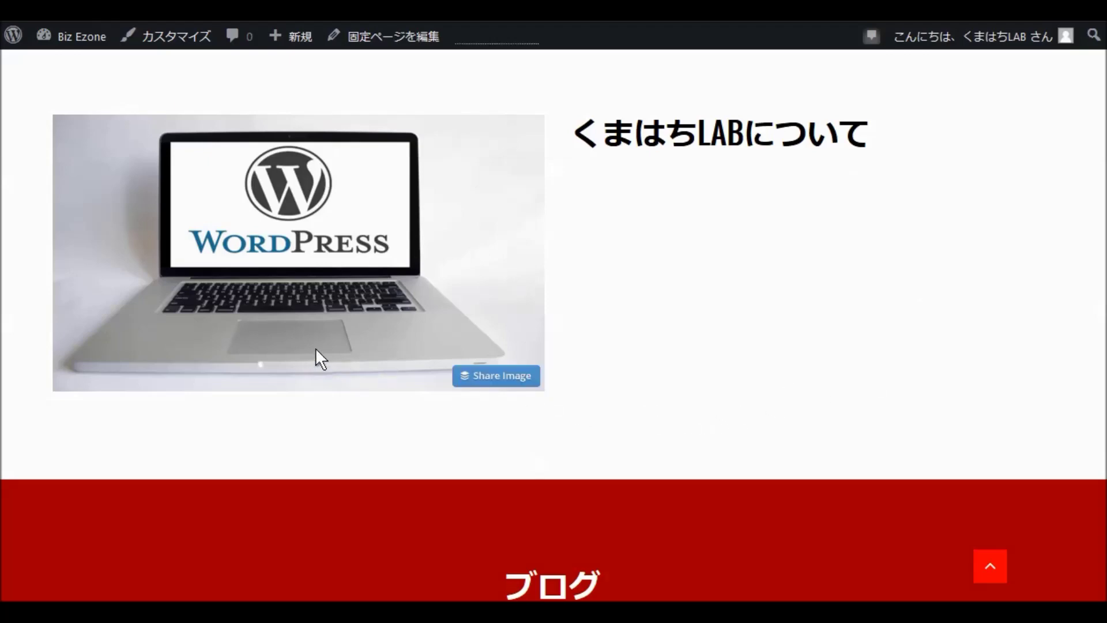
{"action": "scroll", "coordinate": [447, 314], "scroll_direction": "down", "scroll_amount": 8}
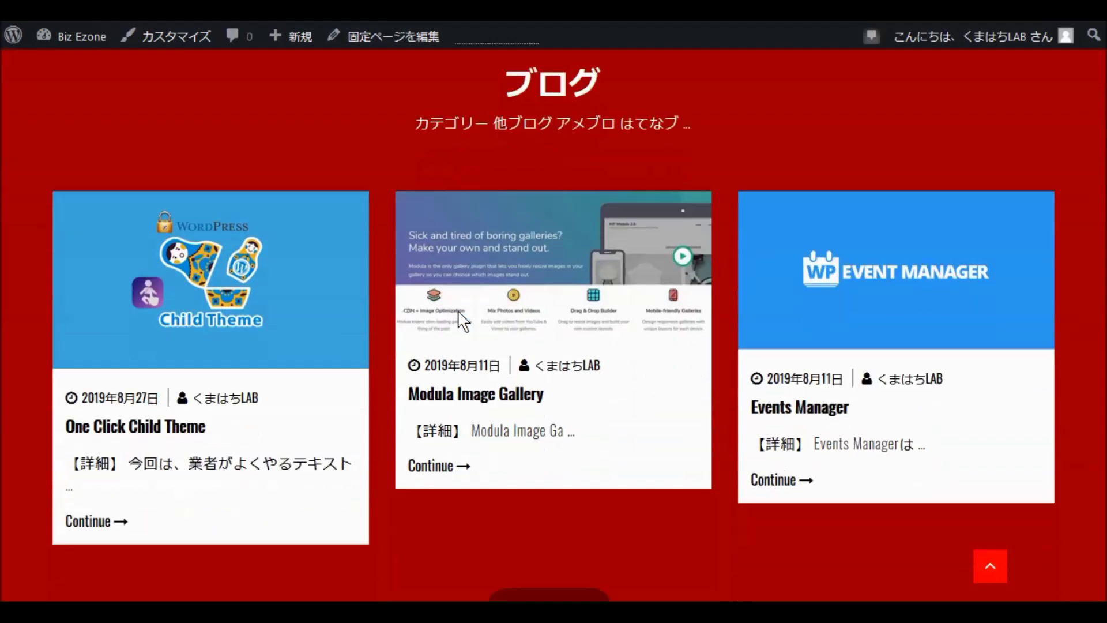
{"action": "scroll", "coordinate": [361, 320], "scroll_direction": "down", "scroll_amount": 2}
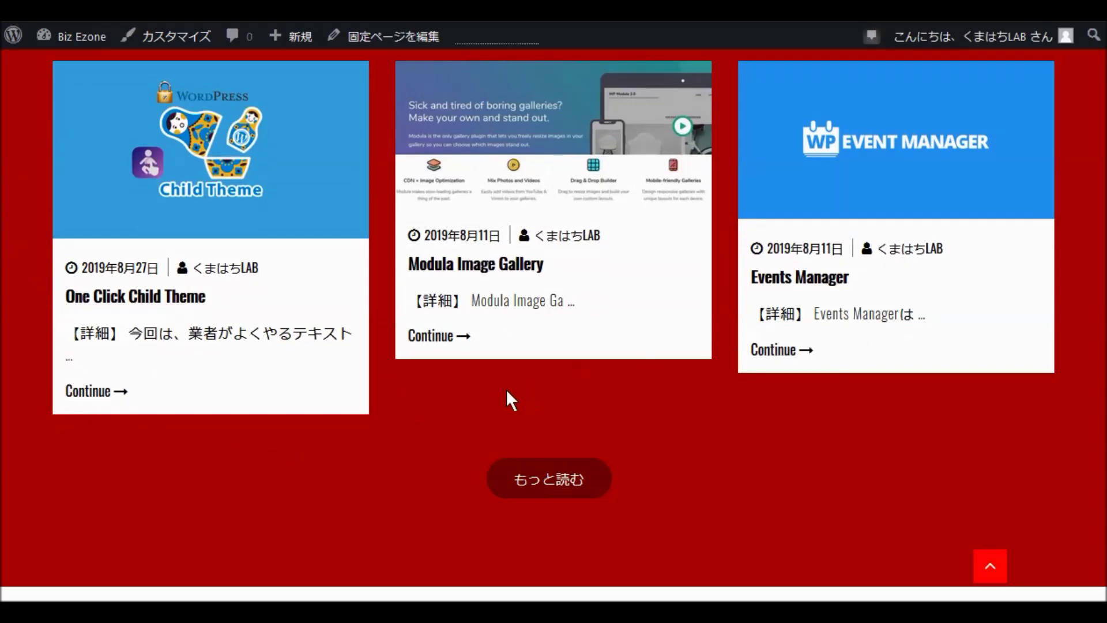
{"action": "scroll", "coordinate": [507, 398], "scroll_direction": "down", "scroll_amount": 2}
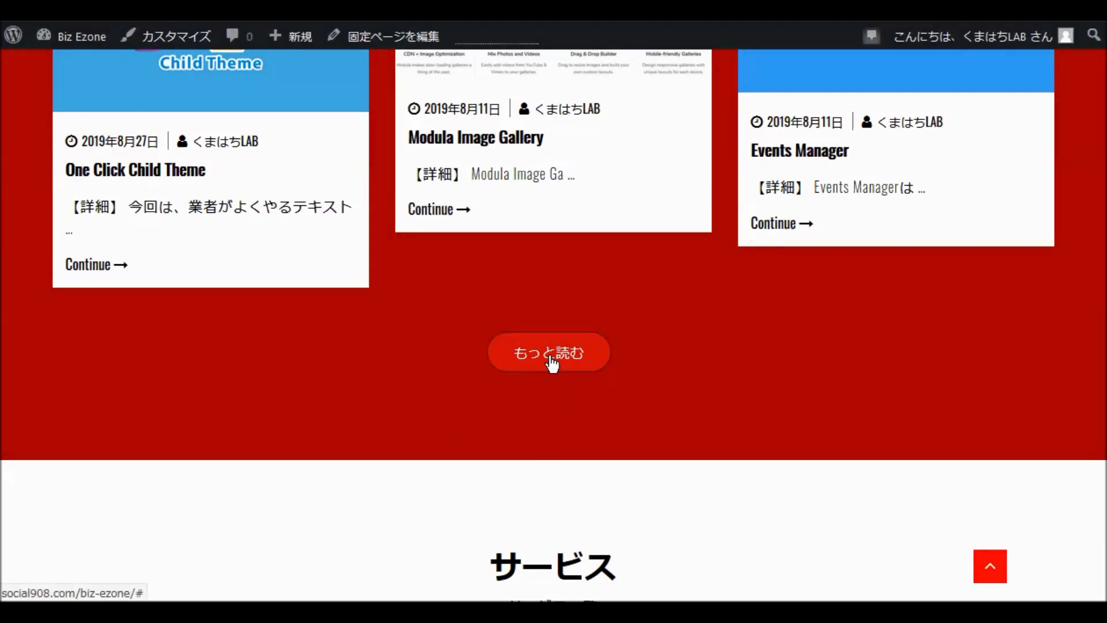
Examine the service section's theme cards on the home page, down to the footer.
{"action": "scroll", "coordinate": [435, 390], "scroll_direction": "down", "scroll_amount": 8}
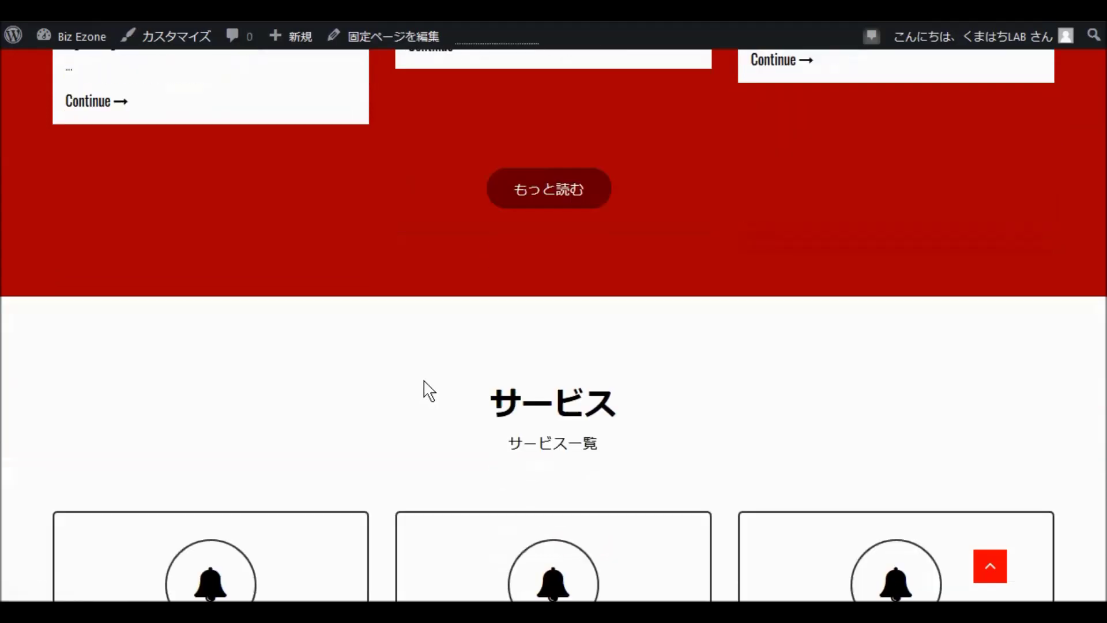
{"action": "scroll", "coordinate": [456, 375], "scroll_direction": "down", "scroll_amount": 4}
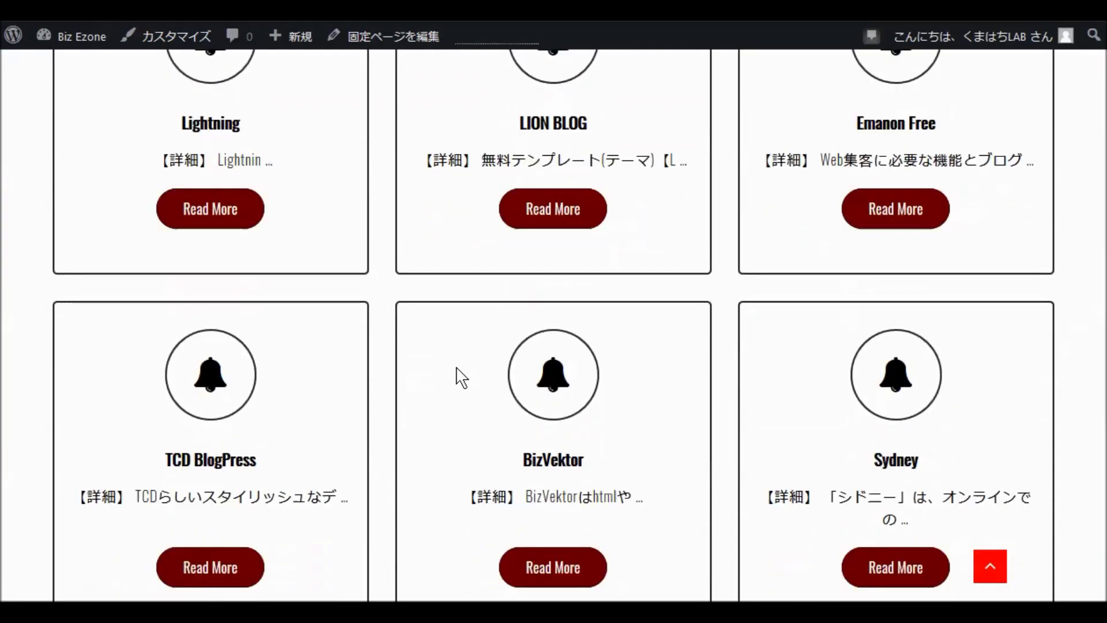
{"action": "scroll", "coordinate": [467, 380], "scroll_direction": "down", "scroll_amount": 2}
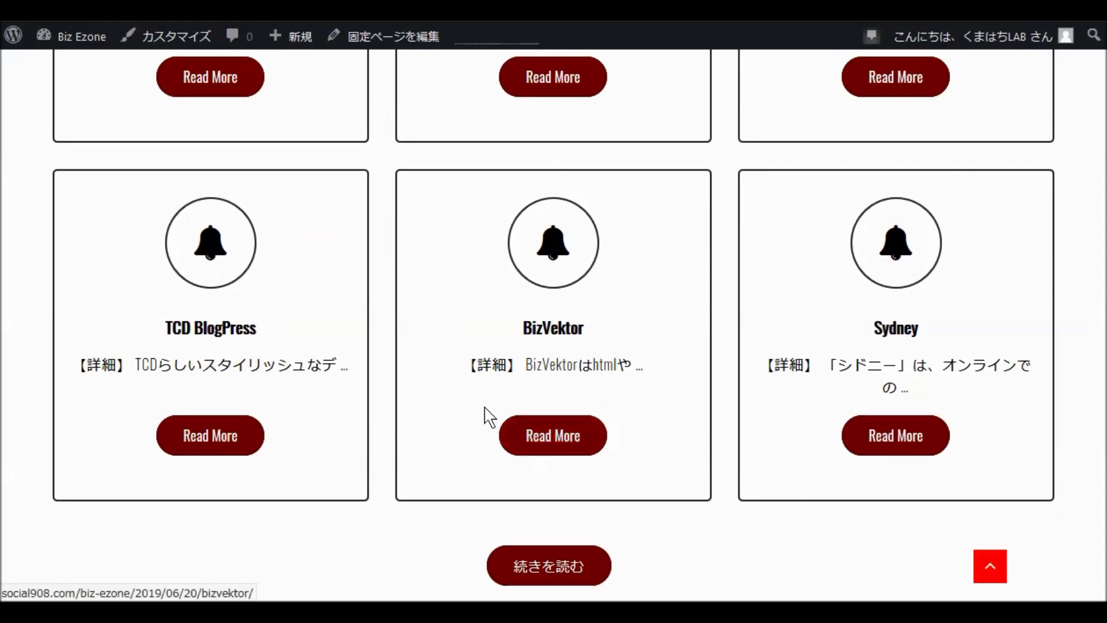
{"action": "scroll", "coordinate": [465, 253], "scroll_direction": "up", "scroll_amount": 15}
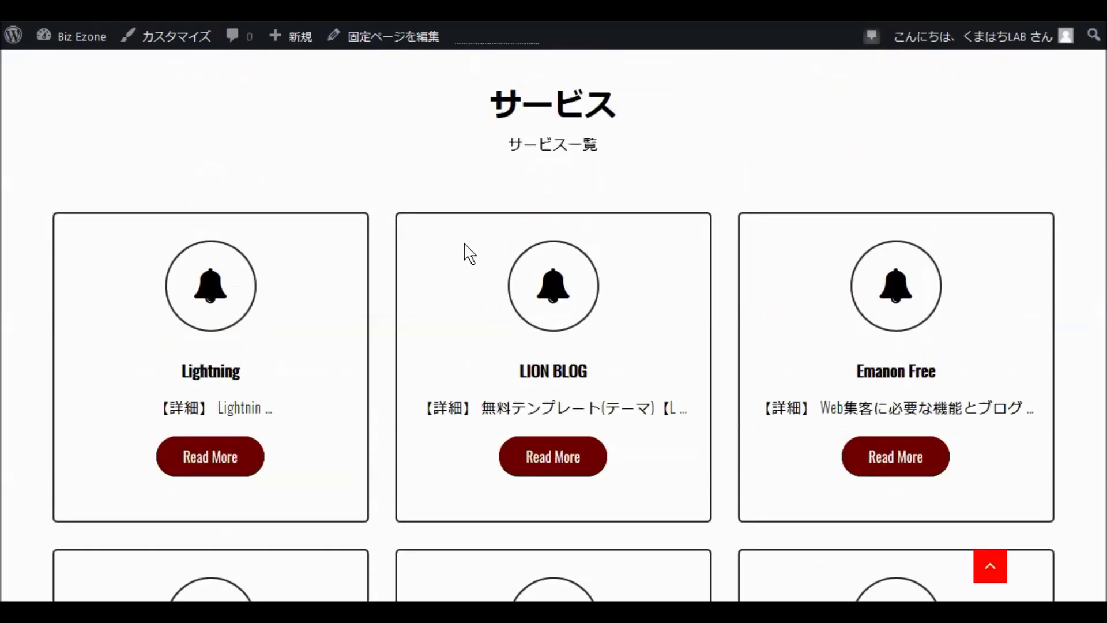
{"action": "scroll", "coordinate": [461, 255], "scroll_direction": "up", "scroll_amount": 9}
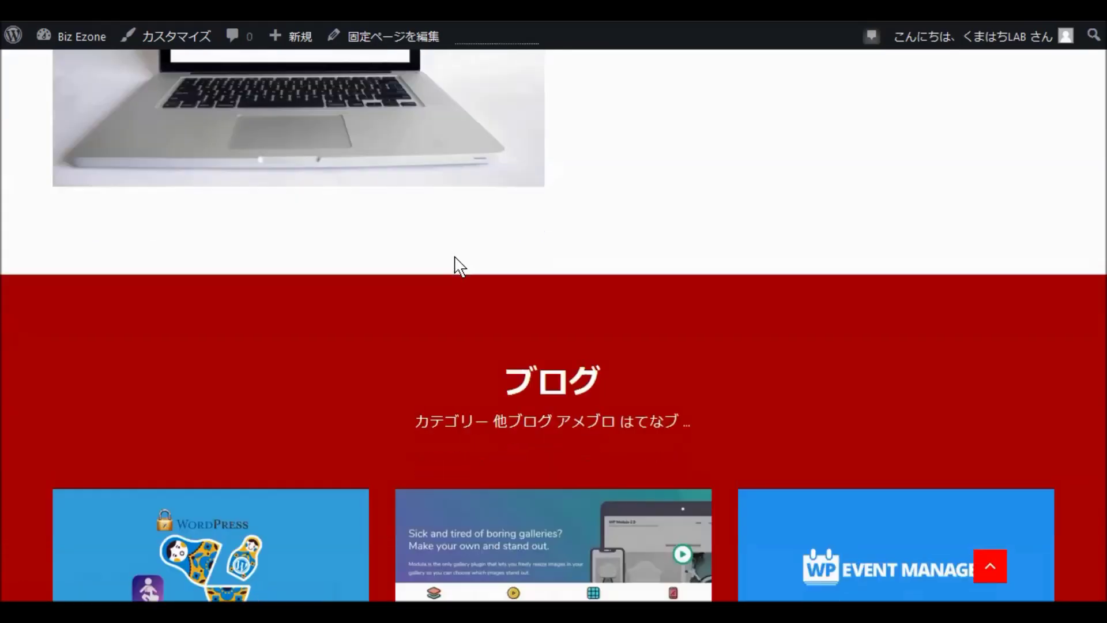
{"action": "scroll", "coordinate": [457, 253], "scroll_direction": "down", "scroll_amount": 18}
{"action": "scroll", "coordinate": [457, 249], "scroll_direction": "down", "scroll_amount": 9}
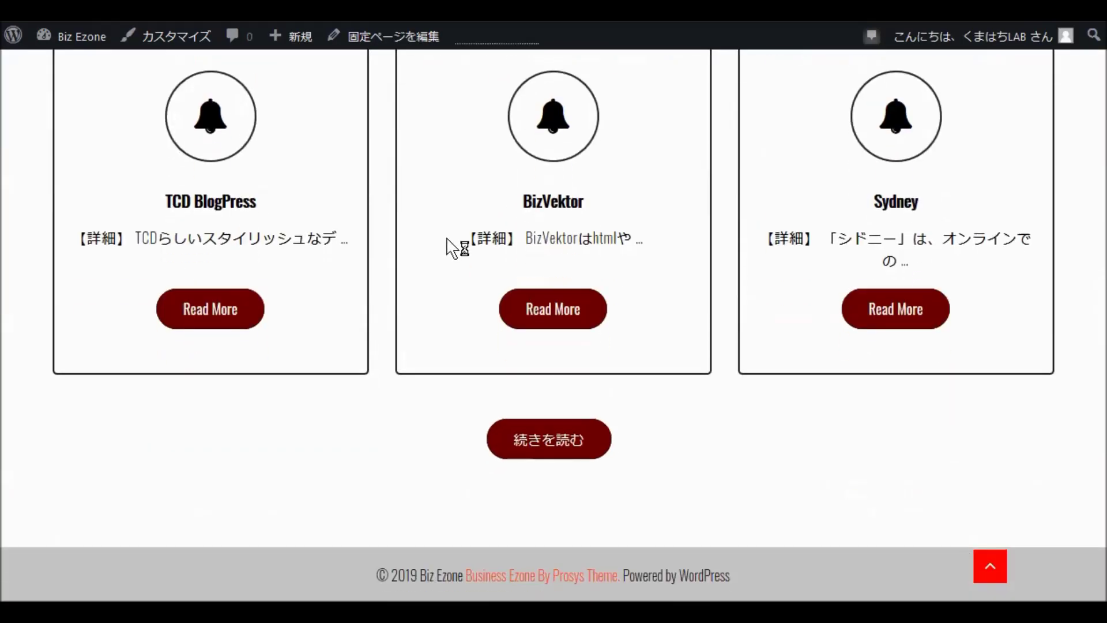
{"action": "scroll", "coordinate": [447, 240], "scroll_direction": "up", "scroll_amount": 10}
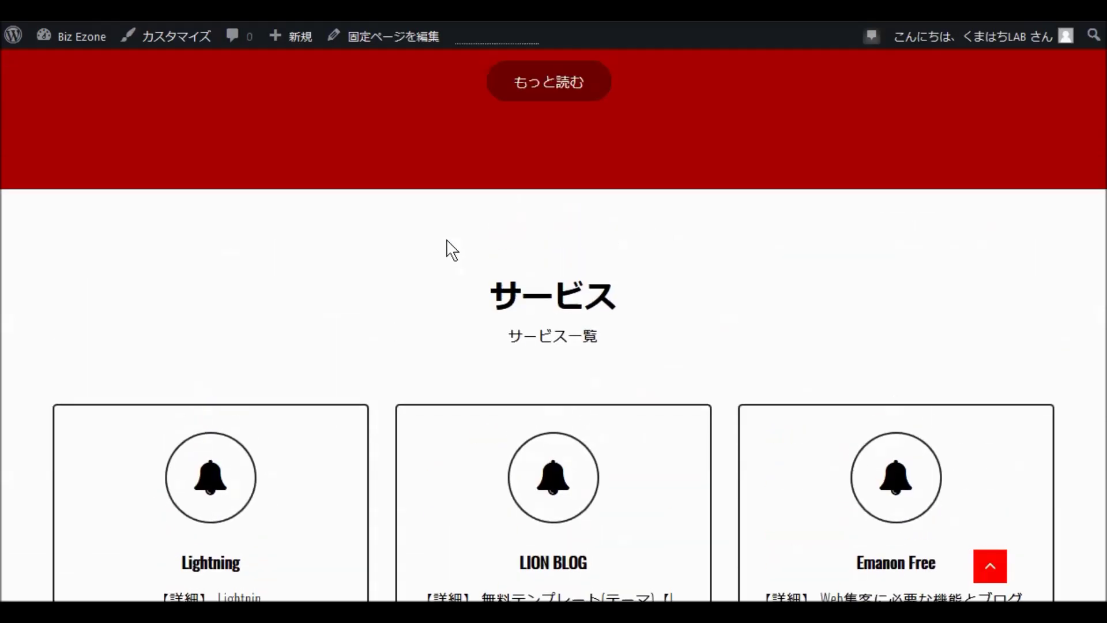
{"action": "scroll", "coordinate": [450, 240], "scroll_direction": "down", "scroll_amount": 10}
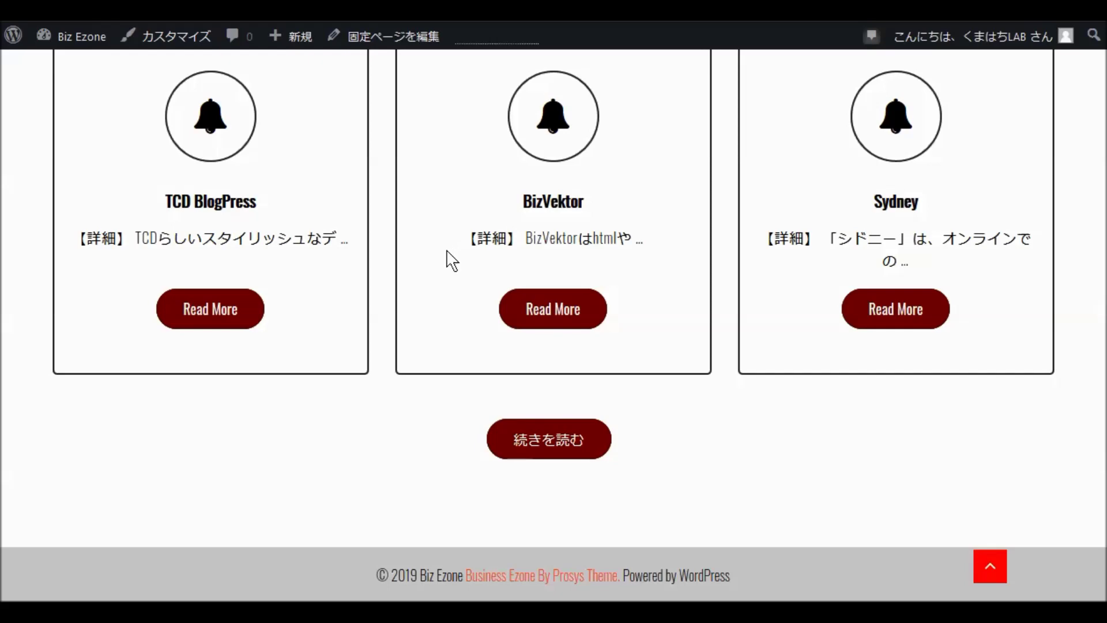
{"action": "scroll", "coordinate": [410, 264], "scroll_direction": "up", "scroll_amount": 4}
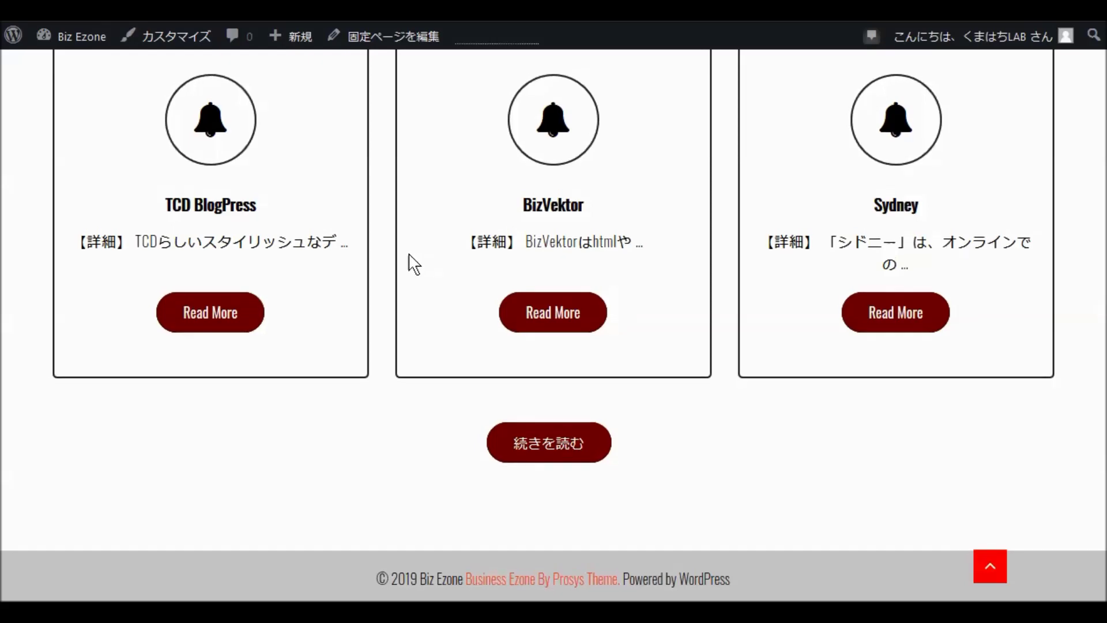
{"action": "scroll", "coordinate": [411, 264], "scroll_direction": "up", "scroll_amount": 4}
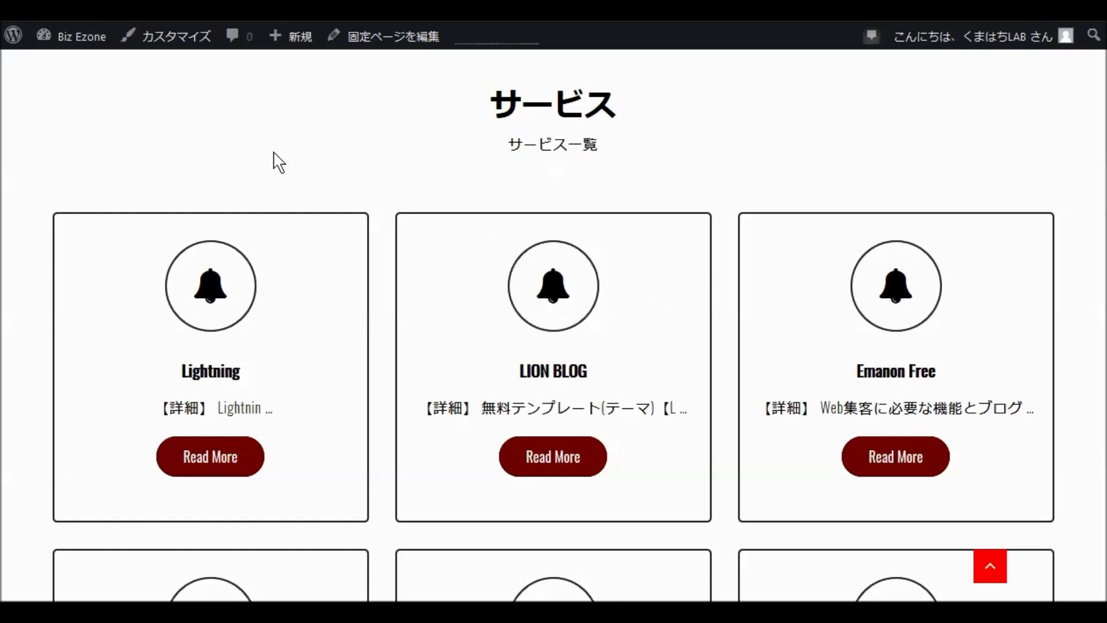
Review the home page again from the header and slider through the featured boxes and about section to the blog posts.
{"action": "scroll", "coordinate": [277, 164], "scroll_direction": "up", "scroll_amount": 3}
{"action": "scroll", "coordinate": [272, 155], "scroll_direction": "up", "scroll_amount": 15}
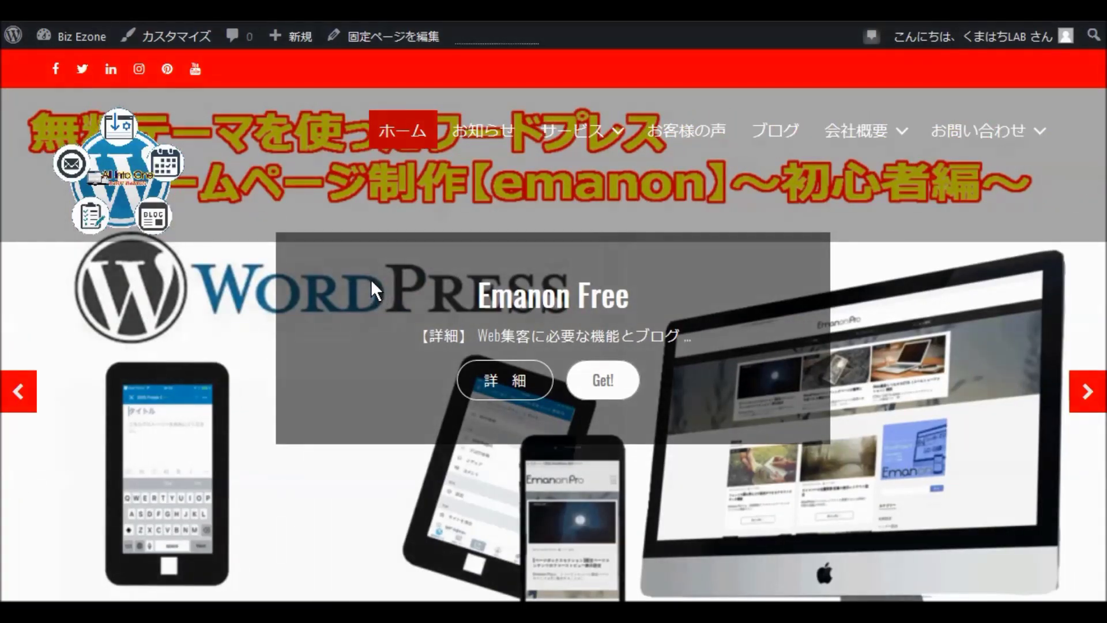
{"action": "scroll", "coordinate": [361, 279], "scroll_direction": "down", "scroll_amount": 7}
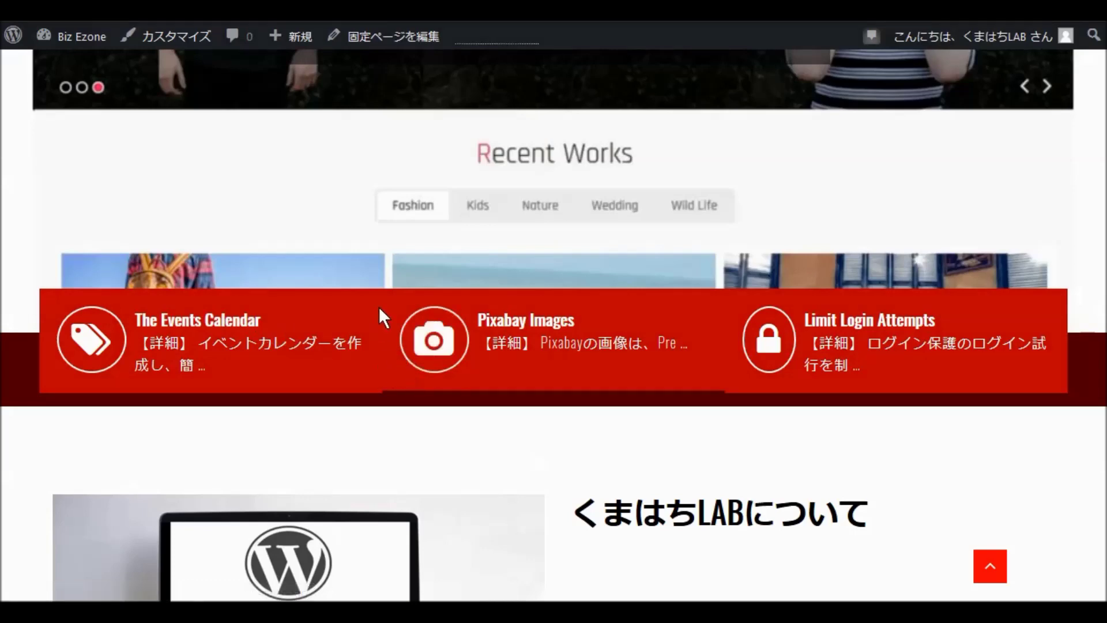
{"action": "scroll", "coordinate": [527, 437], "scroll_direction": "down", "scroll_amount": 10}
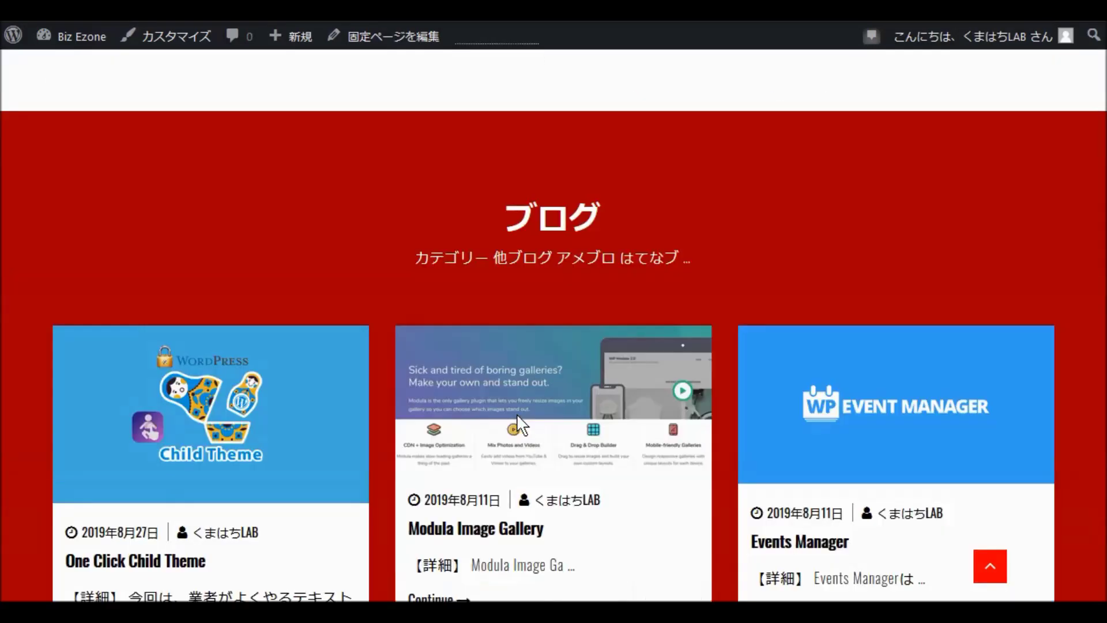
{"action": "scroll", "coordinate": [517, 414], "scroll_direction": "down", "scroll_amount": 4}
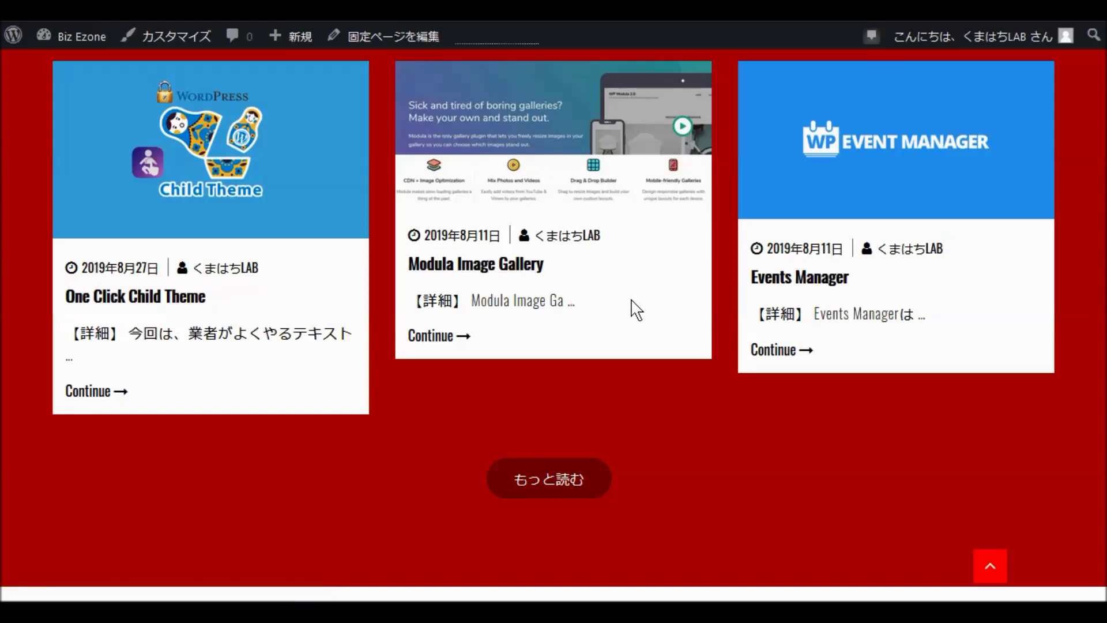
{"action": "scroll", "coordinate": [646, 306], "scroll_direction": "up", "scroll_amount": 6}
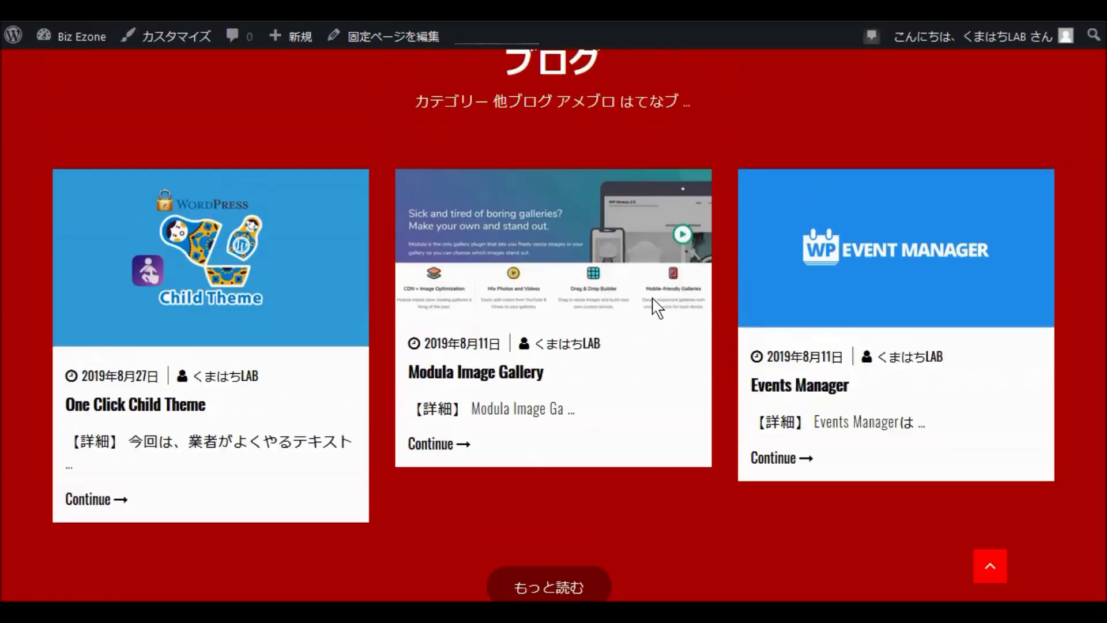
{"action": "scroll", "coordinate": [646, 297], "scroll_direction": "up", "scroll_amount": 15}
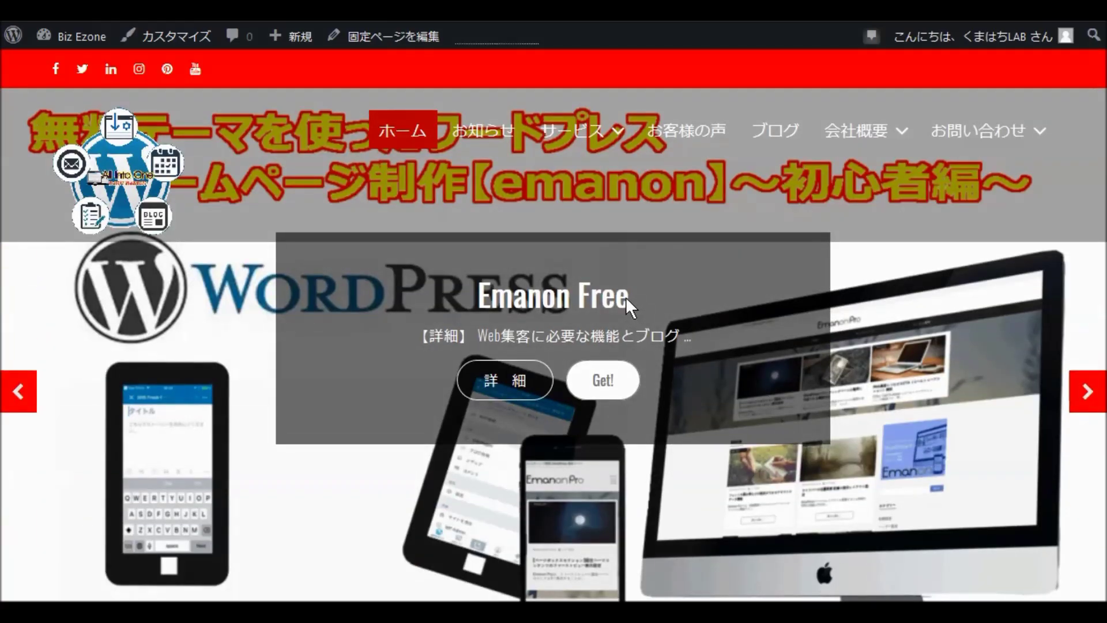
{"action": "scroll", "coordinate": [492, 321], "scroll_direction": "down", "scroll_amount": 10}
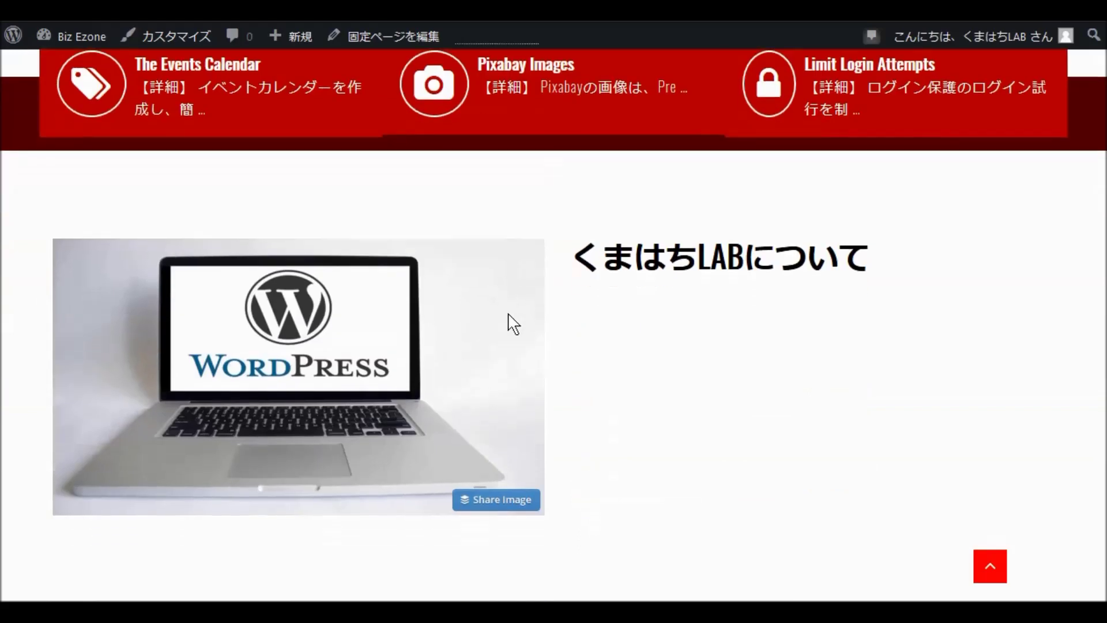
{"action": "scroll", "coordinate": [509, 321], "scroll_direction": "down", "scroll_amount": 10}
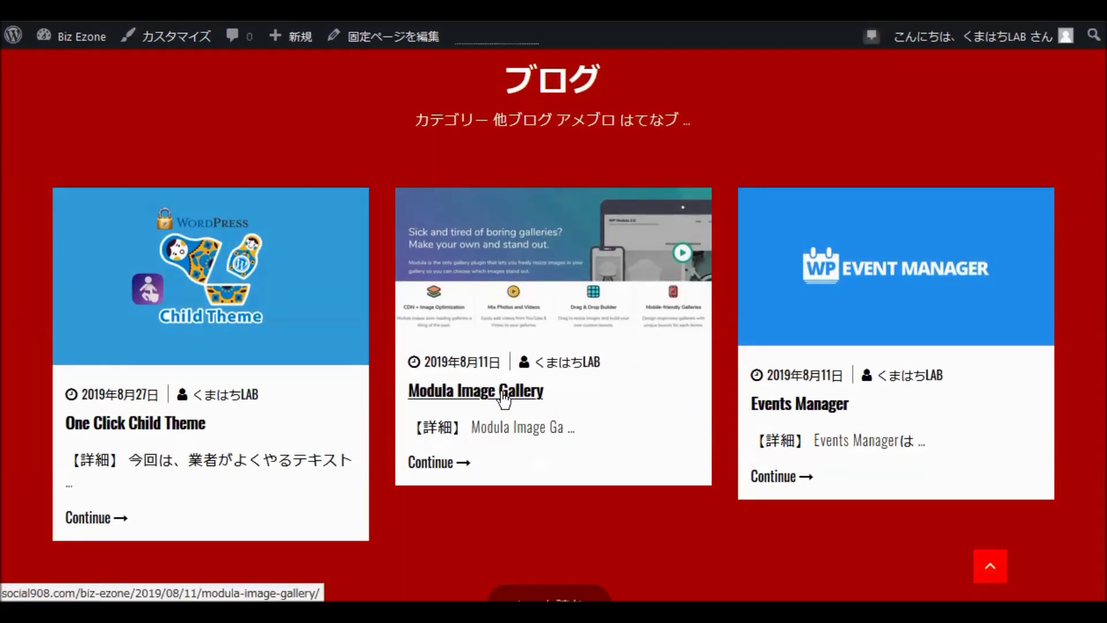
Open the Modula Image Gallery post from the blog section and examine its breadcrumb, article content, sidebar and sharing links.
{"action": "left_click", "coordinate": [496, 395]}
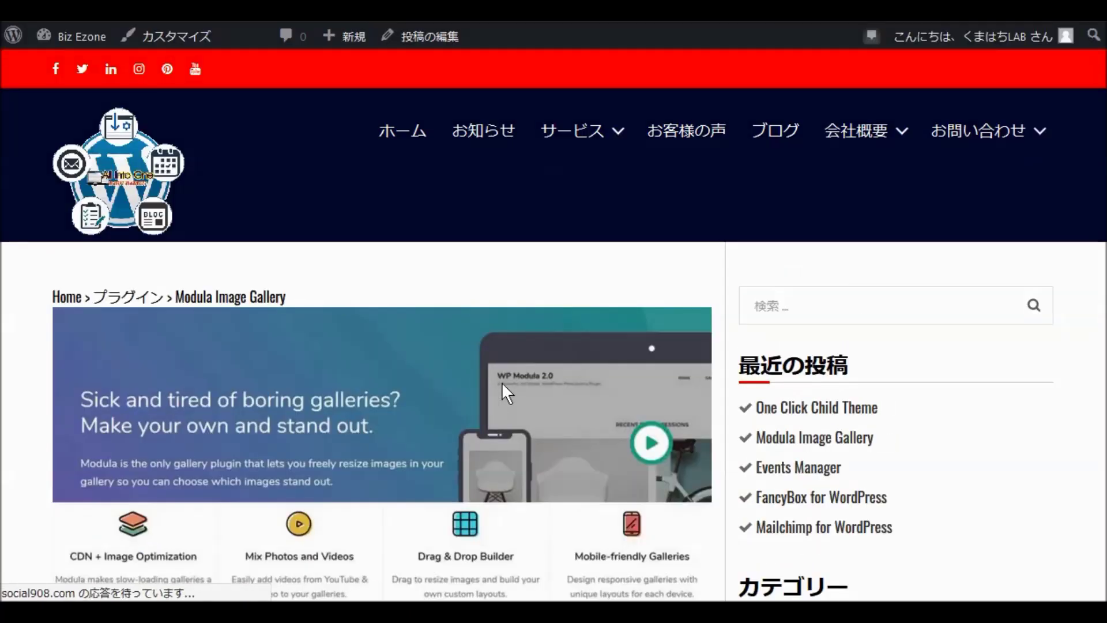
{"action": "scroll", "coordinate": [502, 382], "scroll_direction": "down", "scroll_amount": 6}
{"action": "scroll", "coordinate": [577, 385], "scroll_direction": "down", "scroll_amount": 14}
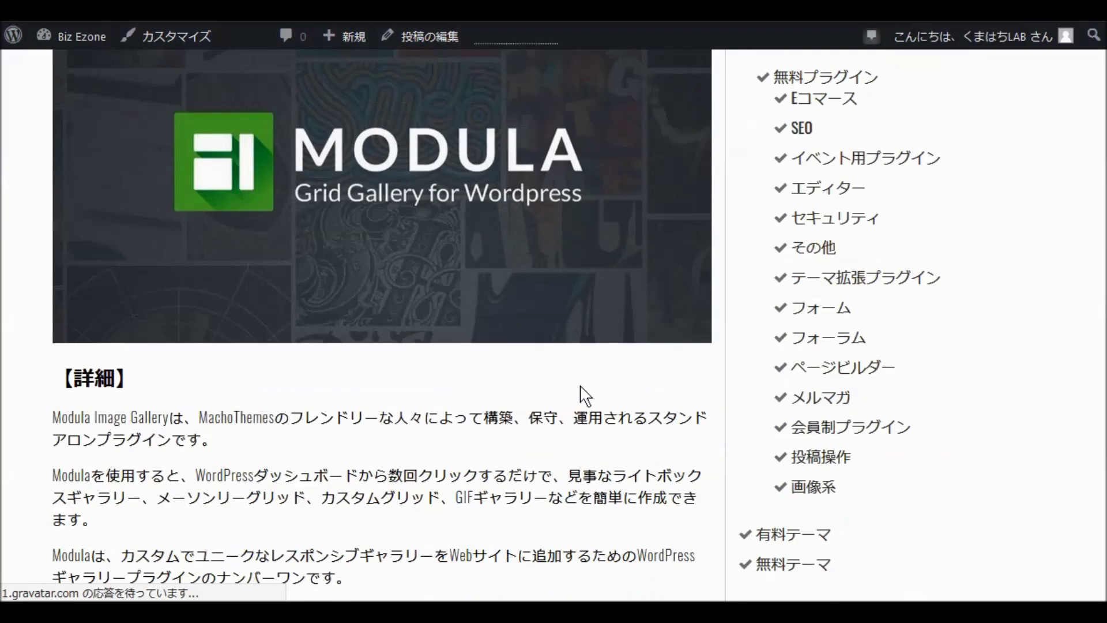
{"action": "scroll", "coordinate": [585, 397], "scroll_direction": "down", "scroll_amount": 8}
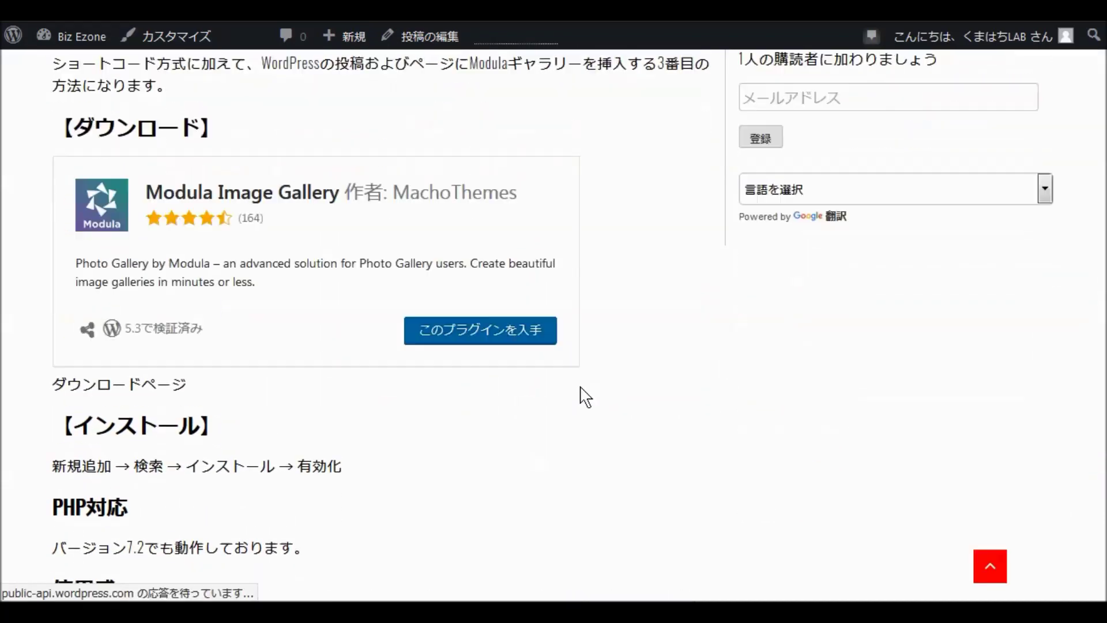
{"action": "scroll", "coordinate": [579, 396], "scroll_direction": "down", "scroll_amount": 6}
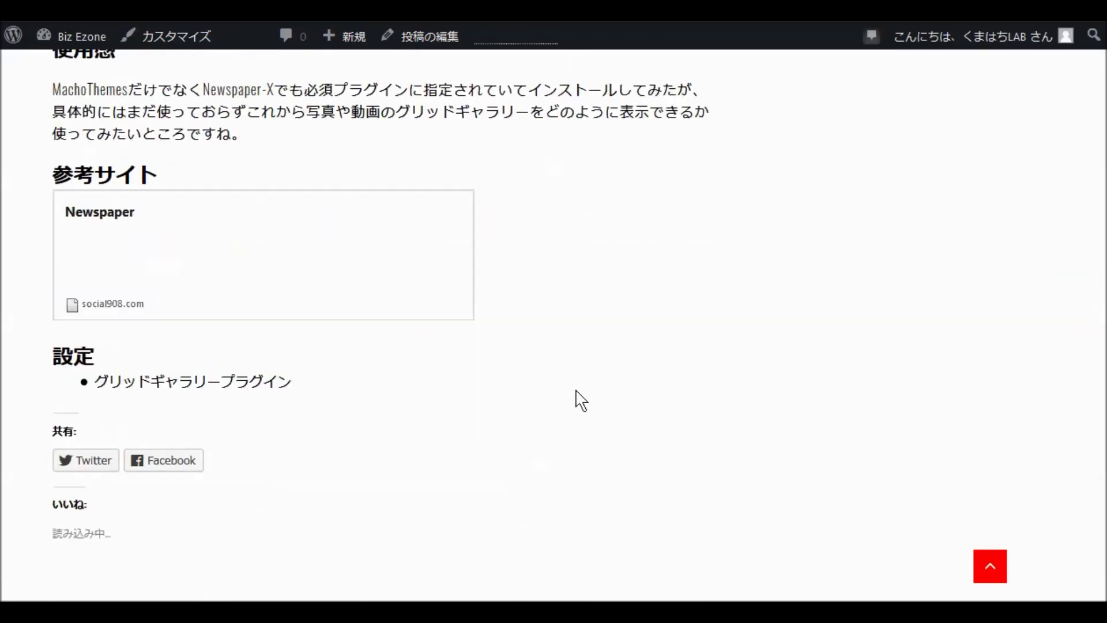
{"action": "scroll", "coordinate": [571, 375], "scroll_direction": "up", "scroll_amount": 5}
{"action": "scroll", "coordinate": [571, 374], "scroll_direction": "up", "scroll_amount": 18}
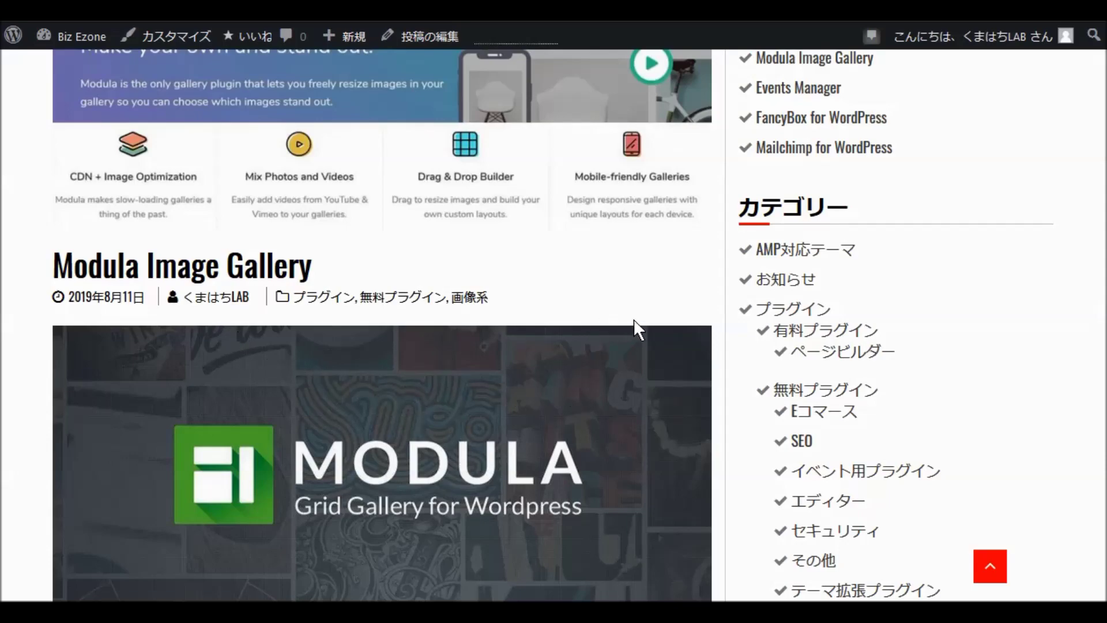
{"action": "scroll", "coordinate": [634, 321], "scroll_direction": "down", "scroll_amount": 12}
{"action": "scroll", "coordinate": [639, 326], "scroll_direction": "down", "scroll_amount": 14}
{"action": "scroll", "coordinate": [635, 358], "scroll_direction": "down", "scroll_amount": 9}
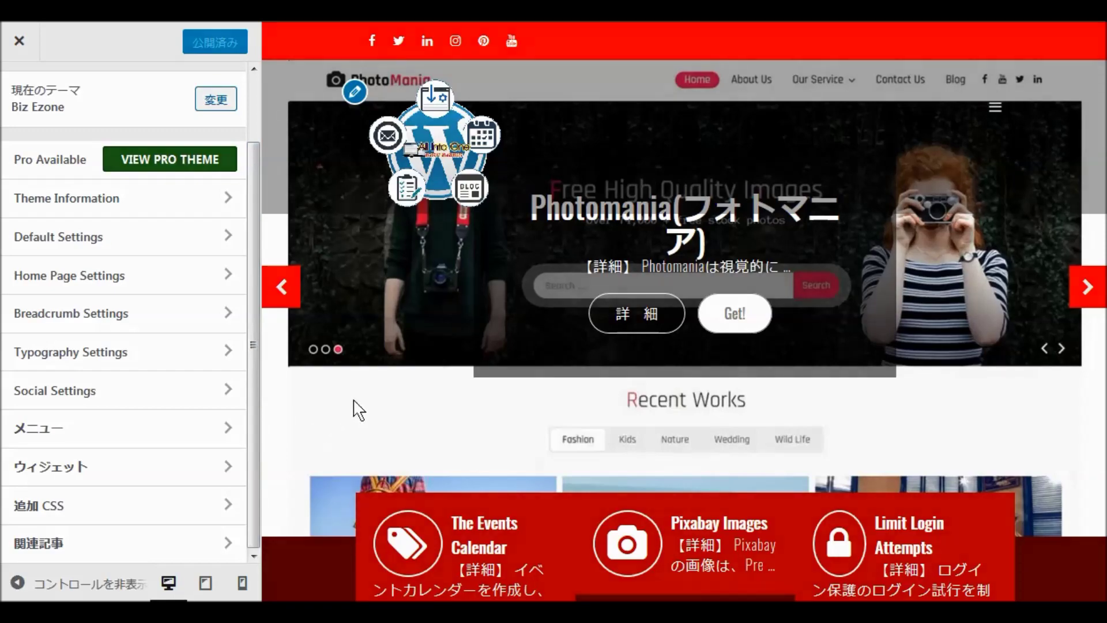
Check the about and blog sections of the home page in the theme customizer's preview.
{"action": "scroll", "coordinate": [374, 392], "scroll_direction": "down", "scroll_amount": 15}
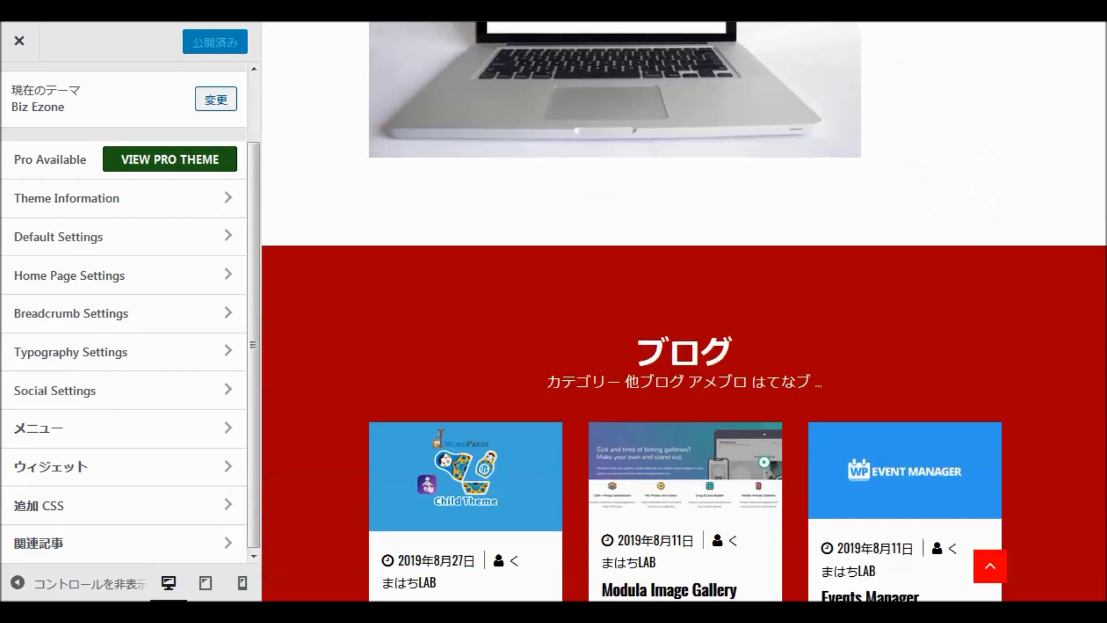
{"action": "scroll", "coordinate": [437, 440], "scroll_direction": "down", "scroll_amount": 8}
{"action": "scroll", "coordinate": [437, 440], "scroll_direction": "up", "scroll_amount": 5}
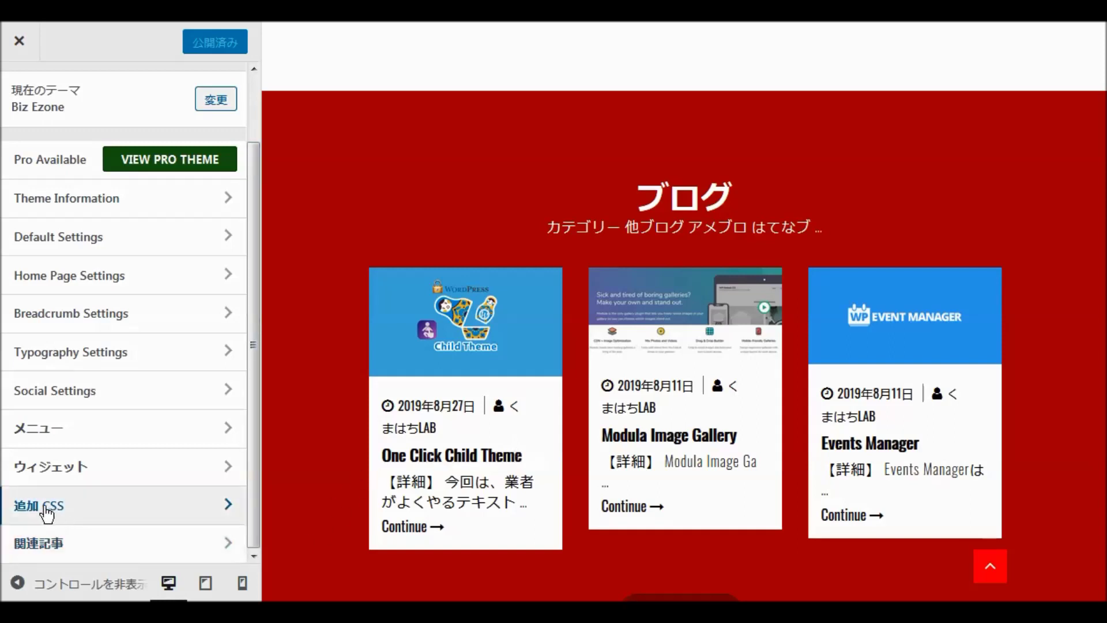
Add the custom CSS rule ".byline {display:none !important;}" to the theme, publish it, and leave the customizer.
{"action": "left_click", "coordinate": [47, 513]}
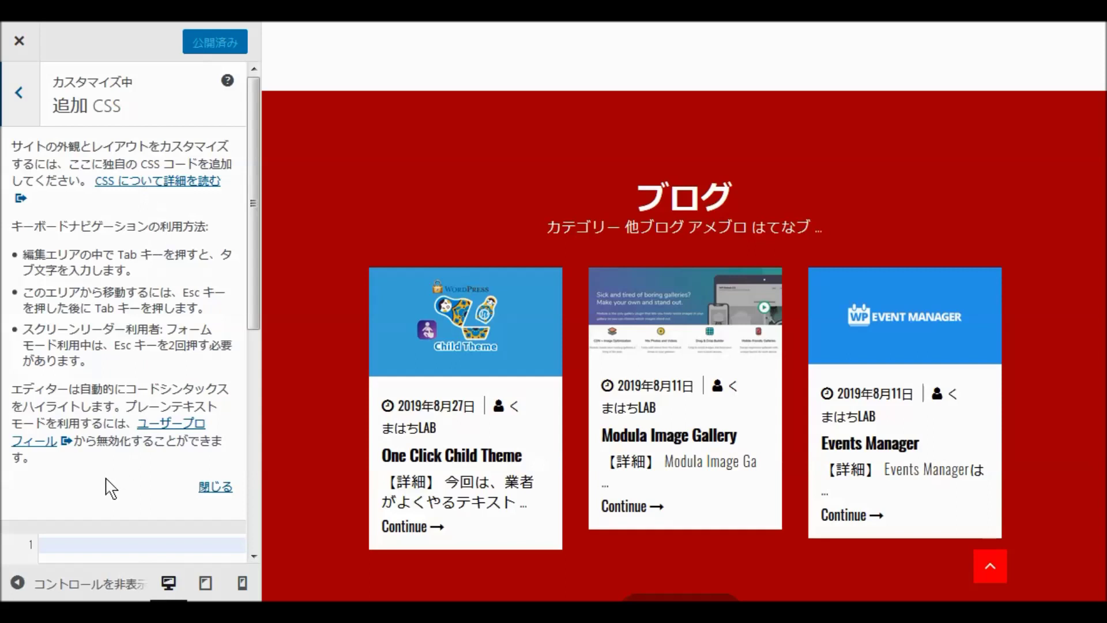
{"action": "left_click", "coordinate": [215, 487]}
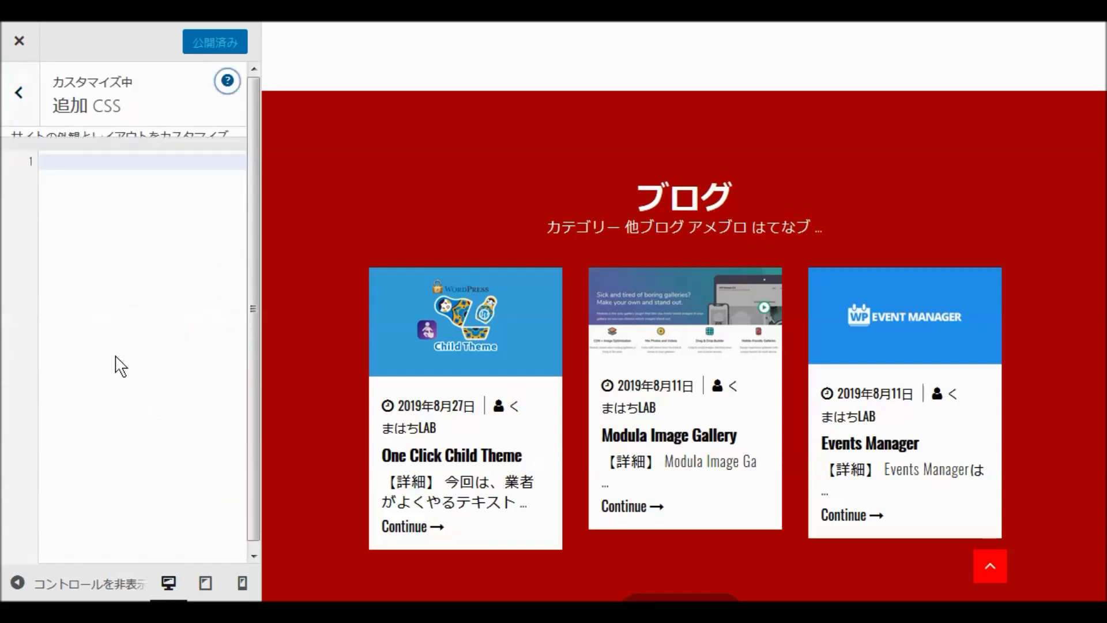
{"action": "left_click", "coordinate": [64, 154]}
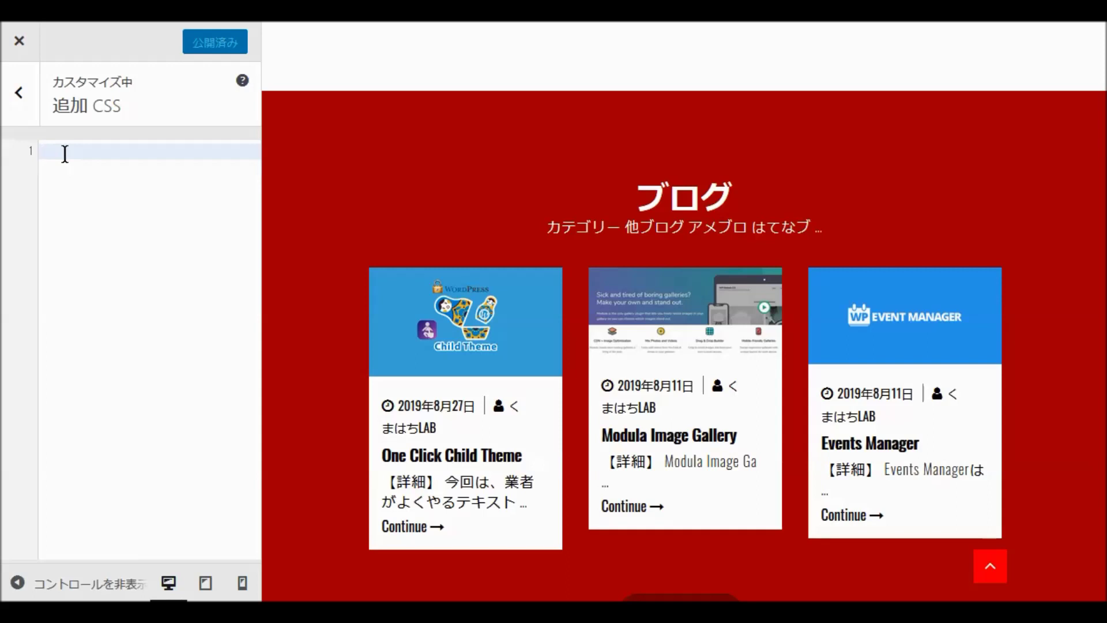
{"action": "type", "text": "."}
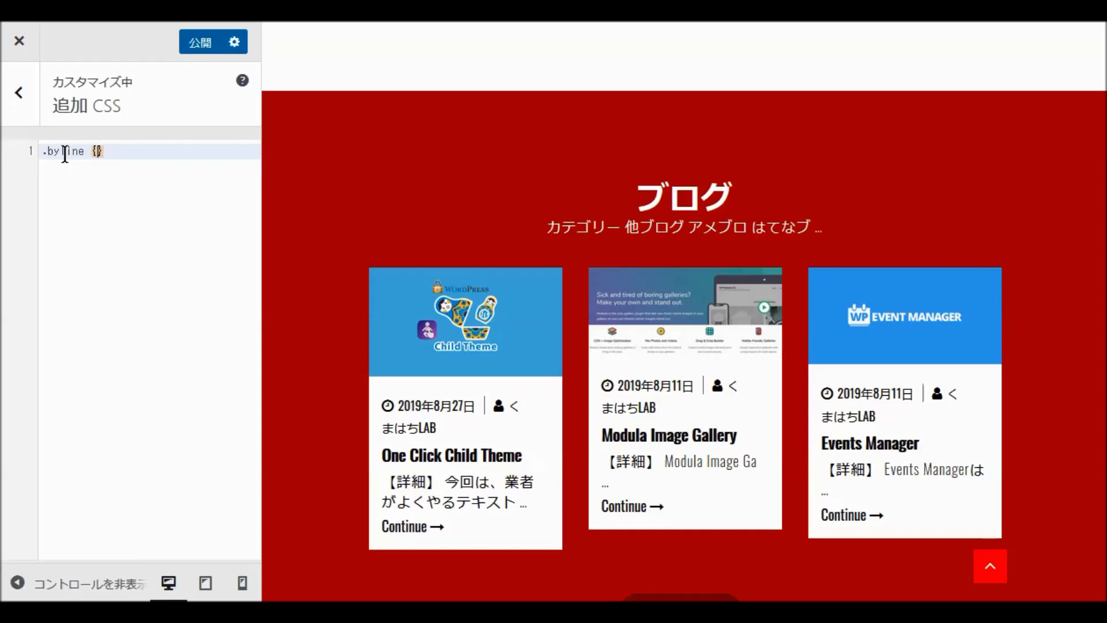
{"action": "type", "text": "byline {dis"}
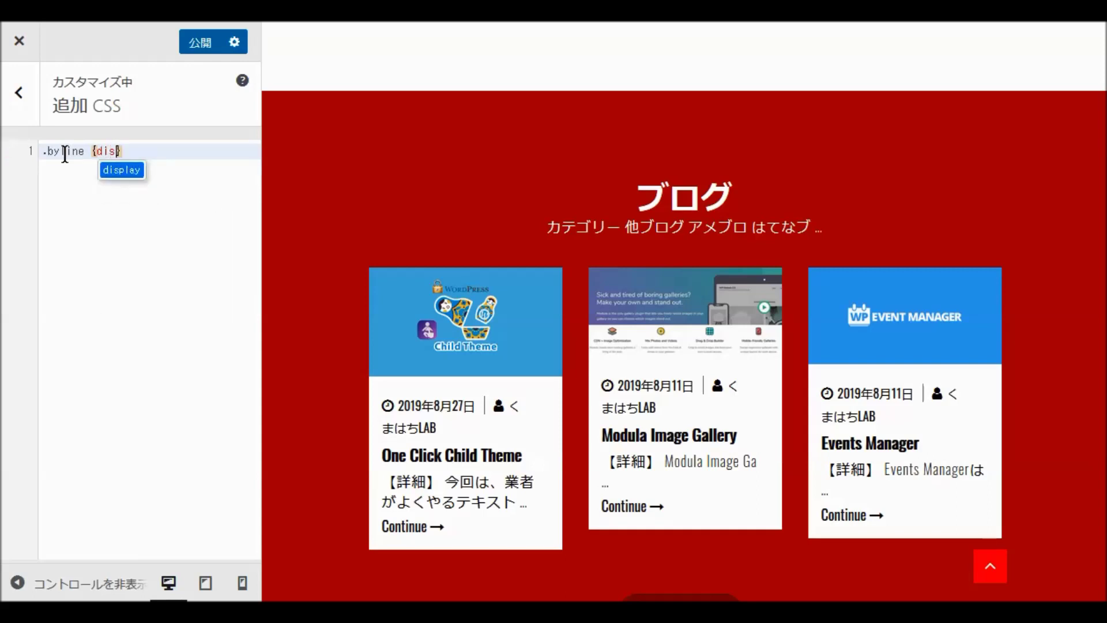
{"action": "type", "text": "play:"}
{"action": "type", "text": "no"}
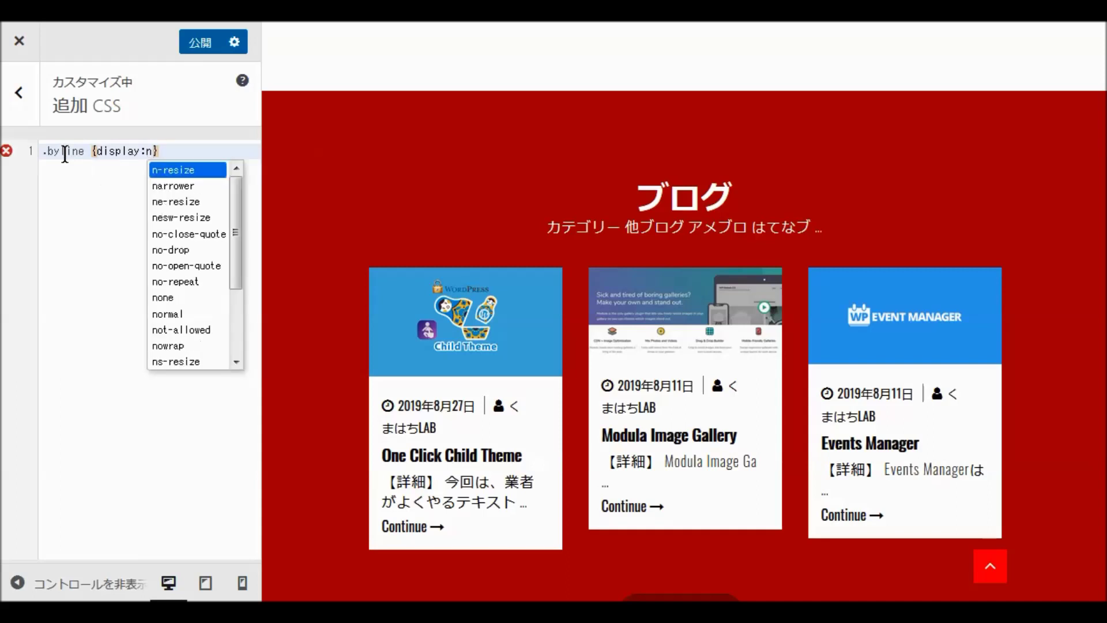
{"action": "type", "text": "ne"}
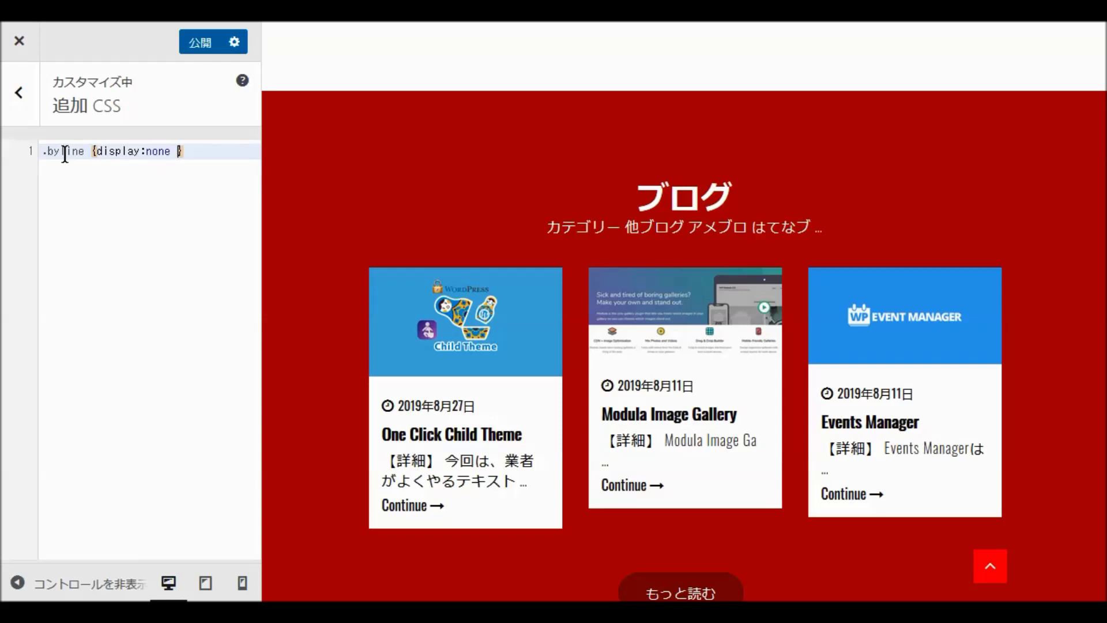
{"action": "type", "text": " !"}
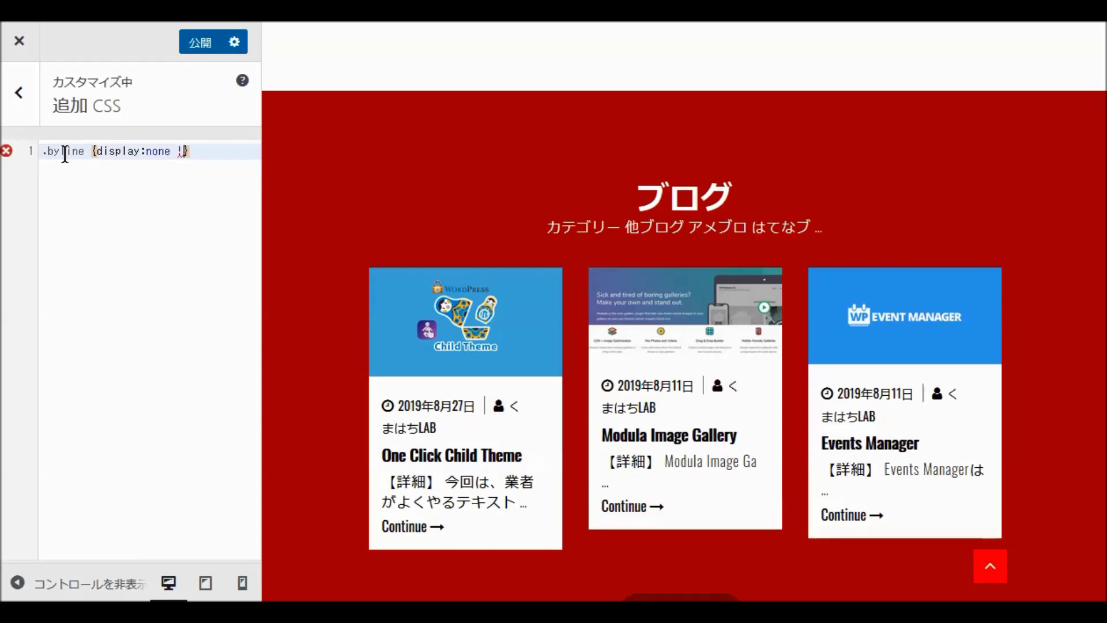
{"action": "type", "text": "impo"}
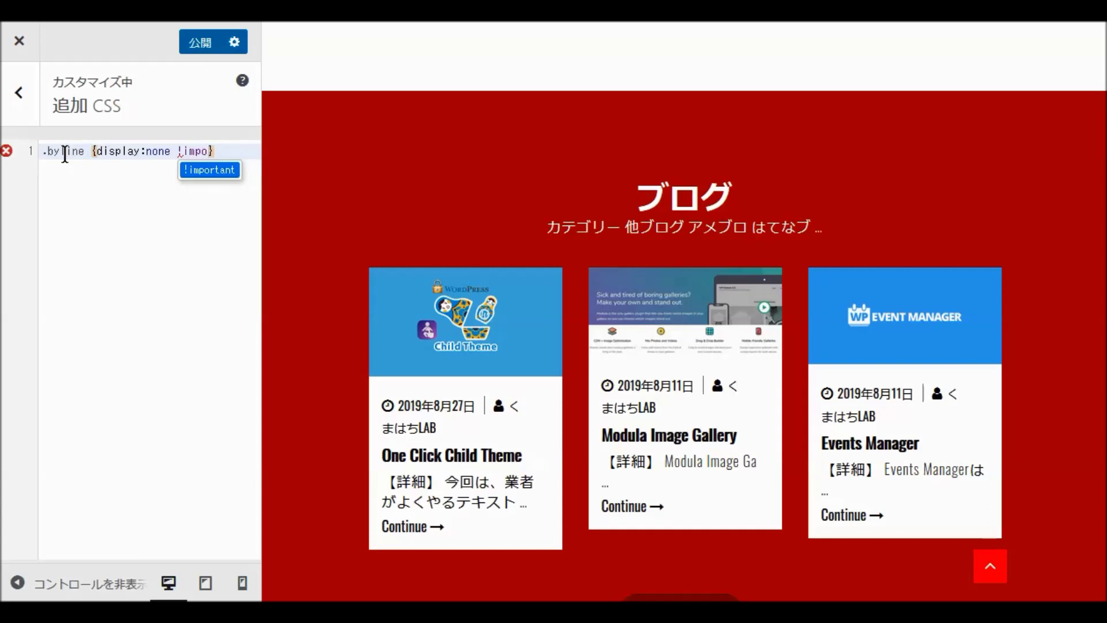
{"action": "type", "text": "rtant"}
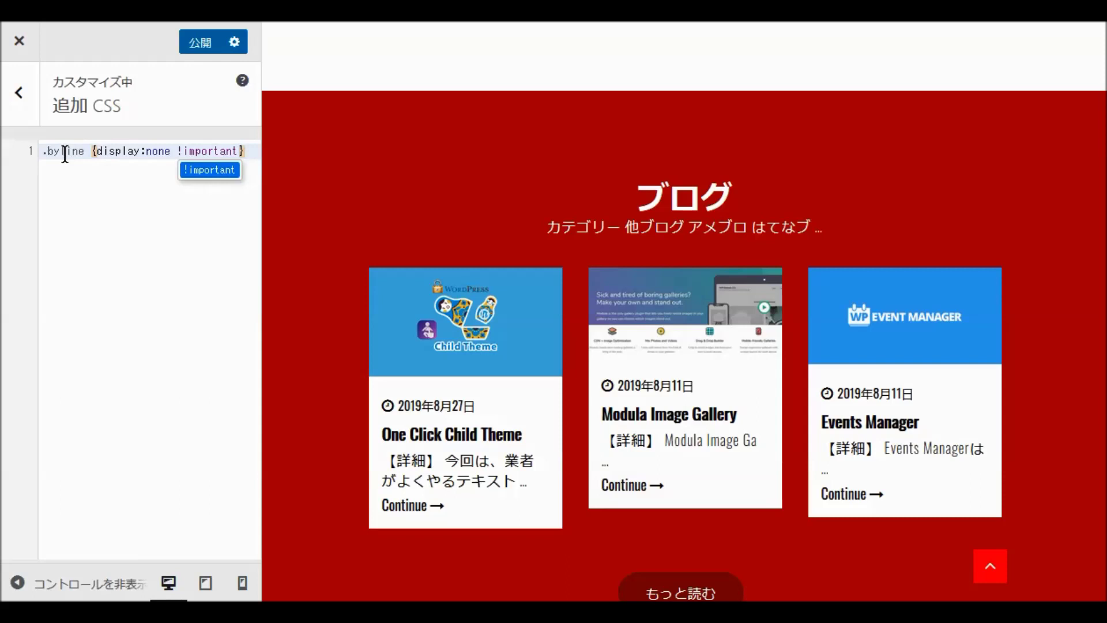
{"action": "type", "text": ";"}
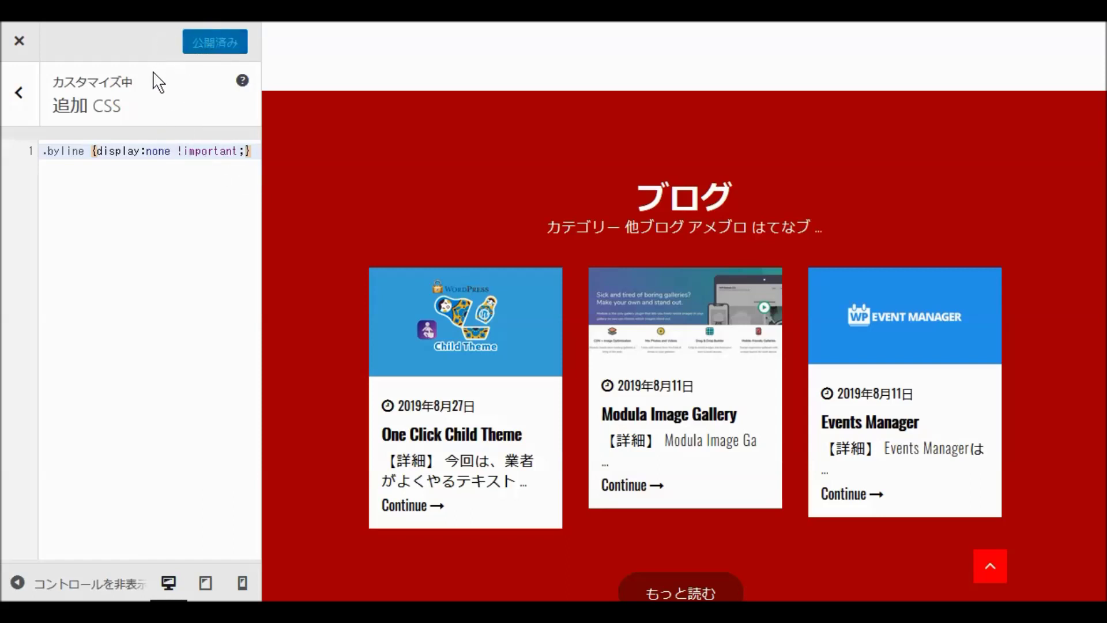
{"action": "left_click", "coordinate": [18, 98]}
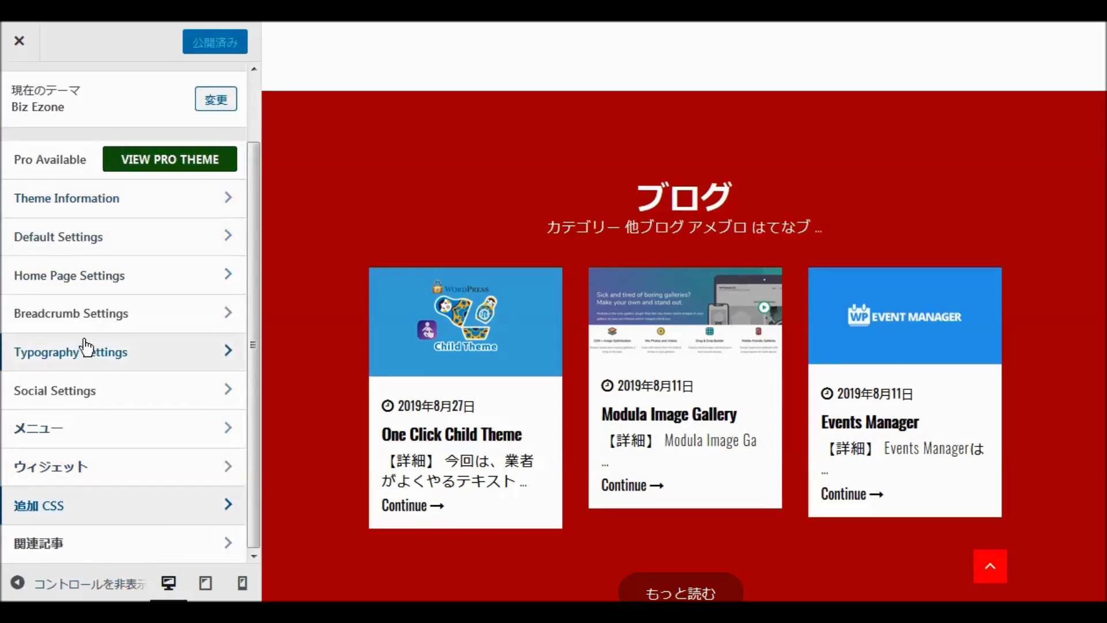
{"action": "scroll", "coordinate": [358, 164], "scroll_direction": "up", "scroll_amount": 10}
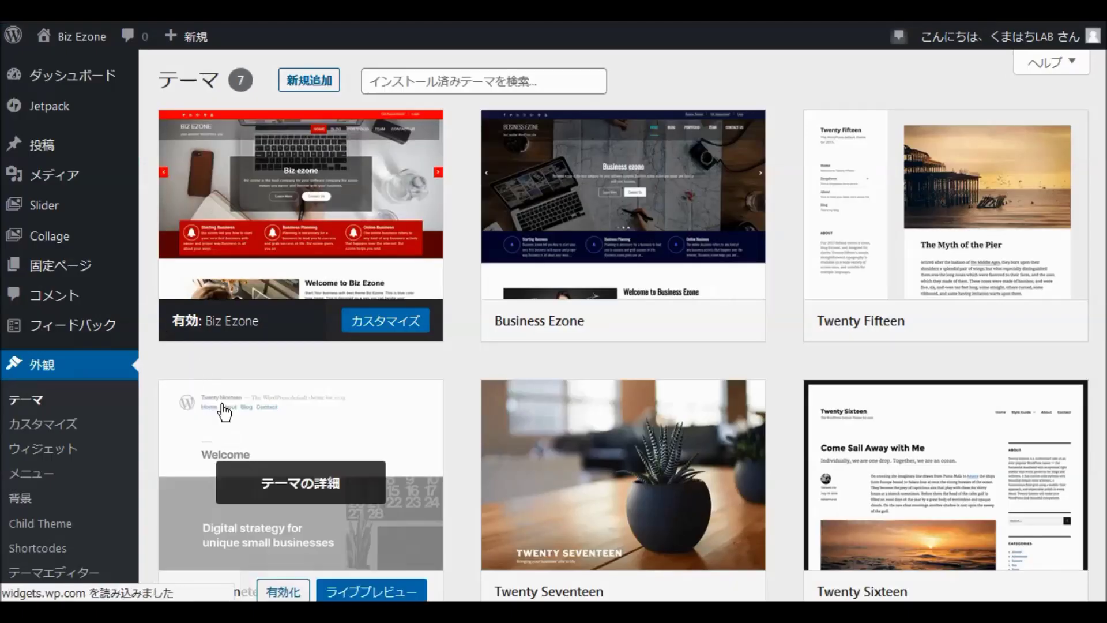
Go to the widget settings and add the Facebook page plugin widget to Footer Sidebar One with the title "Facebookページ".
{"action": "left_click", "coordinate": [38, 454]}
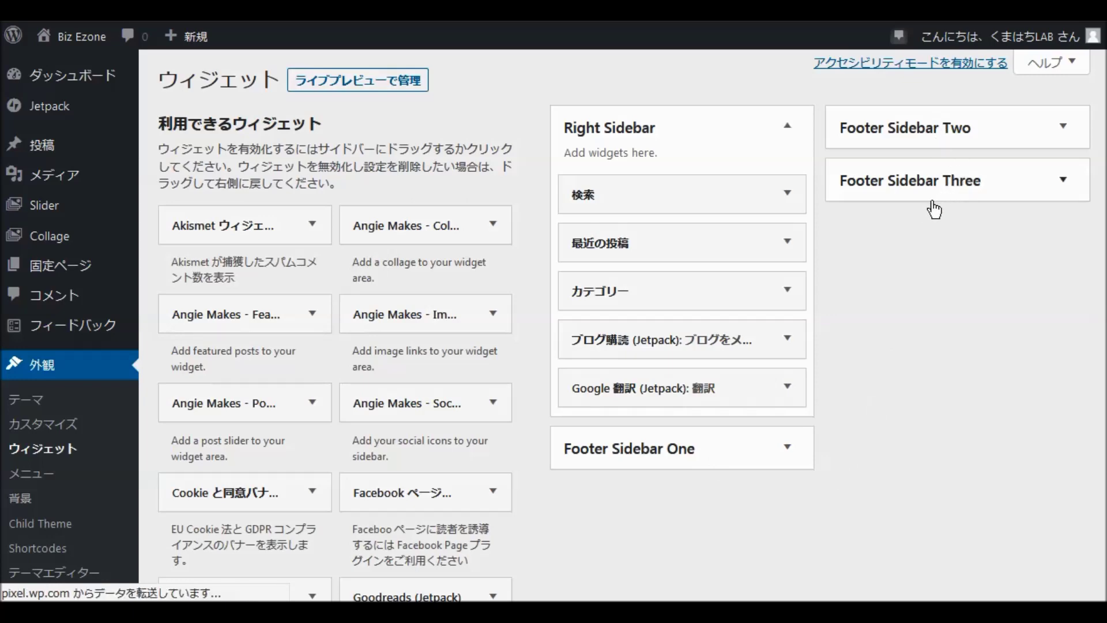
{"action": "scroll", "coordinate": [958, 196], "scroll_direction": "down", "scroll_amount": 4}
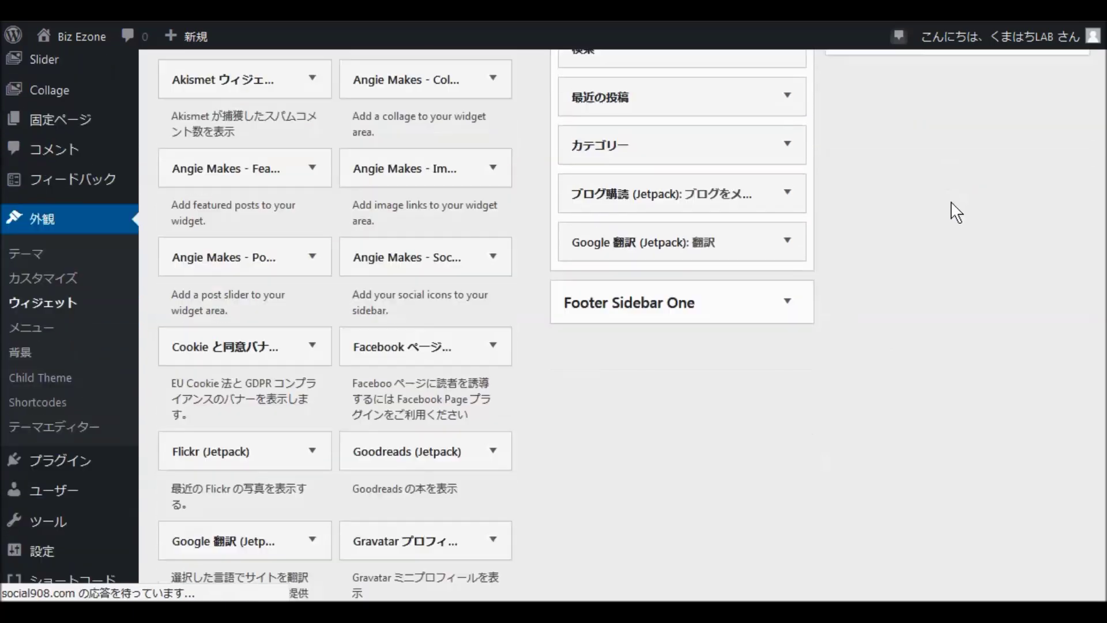
{"action": "left_click", "coordinate": [794, 205]}
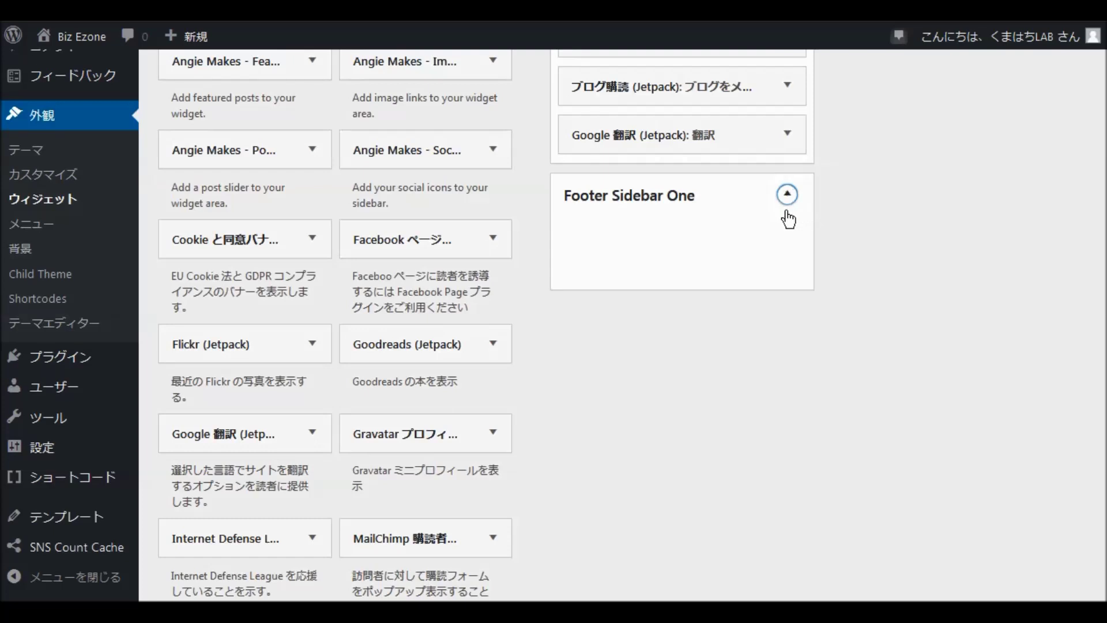
{"action": "left_click_drag", "start_coordinate": [480, 256], "coordinate": [665, 285]}
{"action": "left_click", "coordinate": [601, 301]}
{"action": "left_click", "coordinate": [597, 321]}
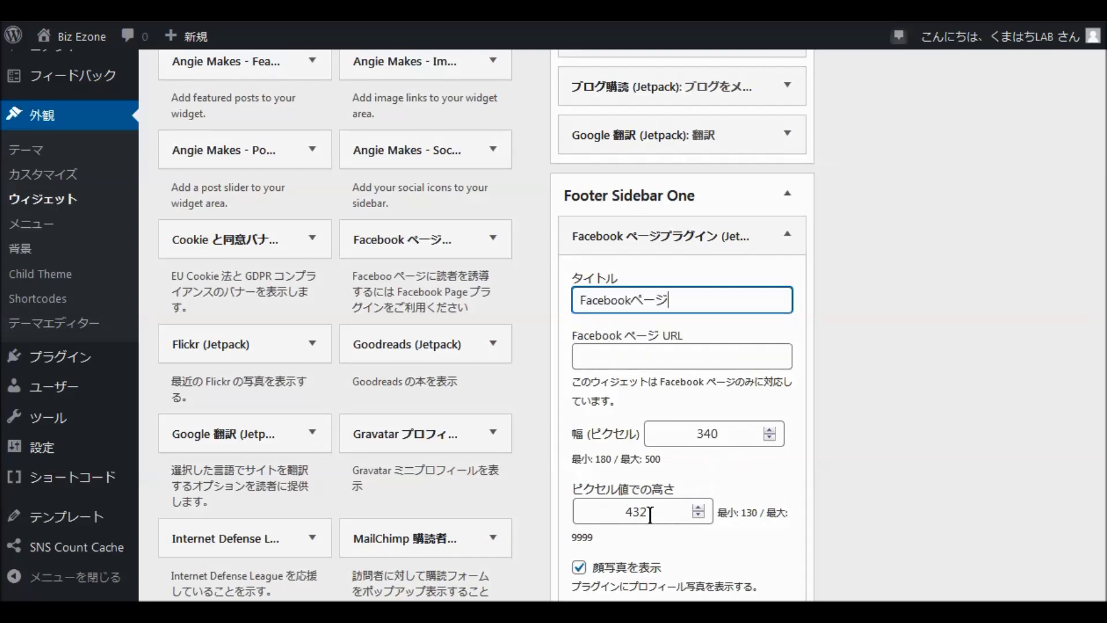
{"action": "left_click_drag", "start_coordinate": [650, 515], "coordinate": [596, 512]}
{"action": "type", "text": "600"}
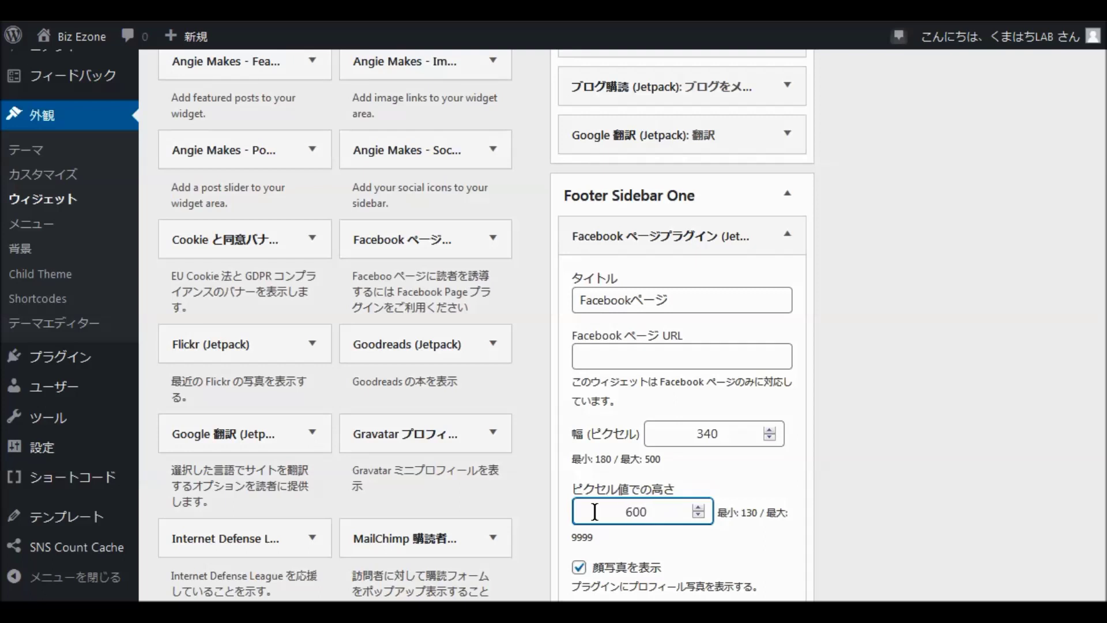
{"action": "scroll", "coordinate": [576, 508], "scroll_direction": "down", "scroll_amount": 2}
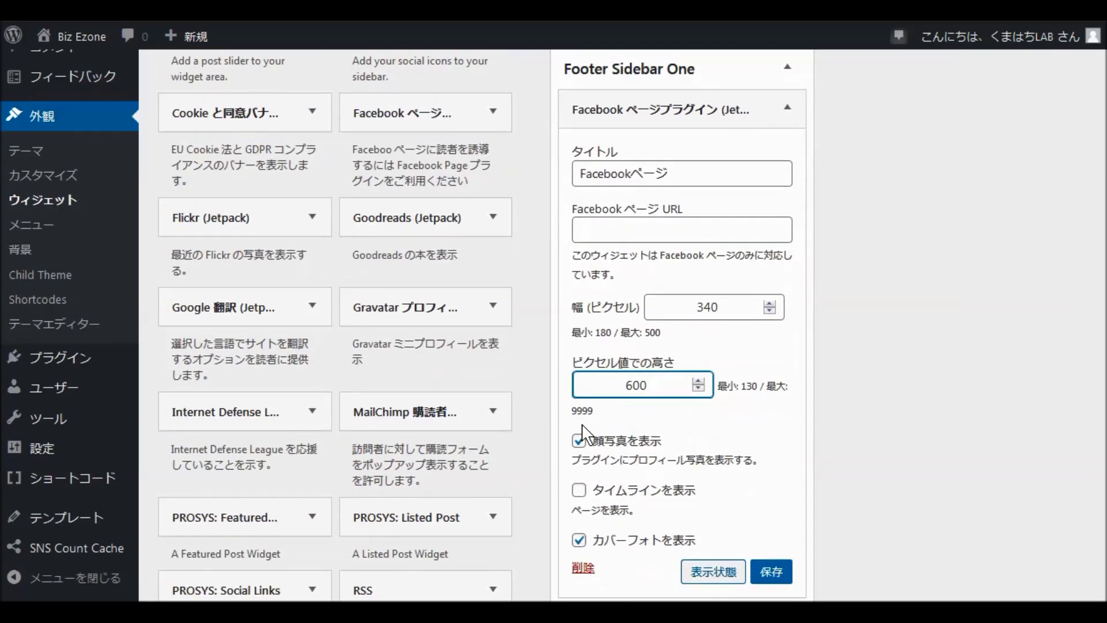
{"action": "left_click", "coordinate": [600, 226]}
{"action": "left_click", "coordinate": [600, 249]}
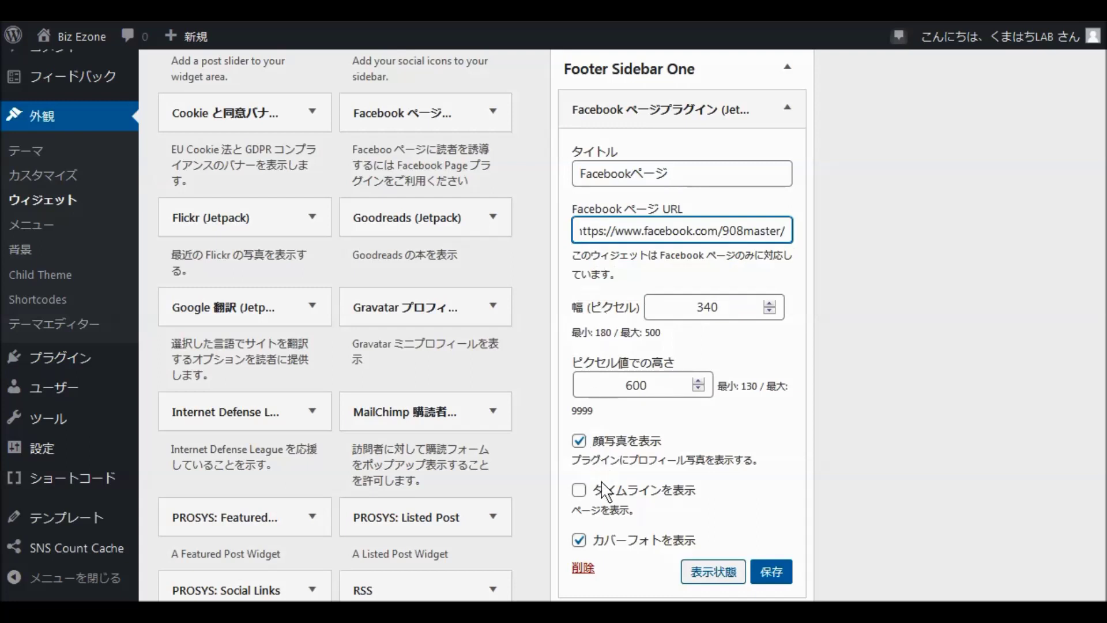
{"action": "left_click", "coordinate": [579, 490]}
{"action": "left_click", "coordinate": [580, 442]}
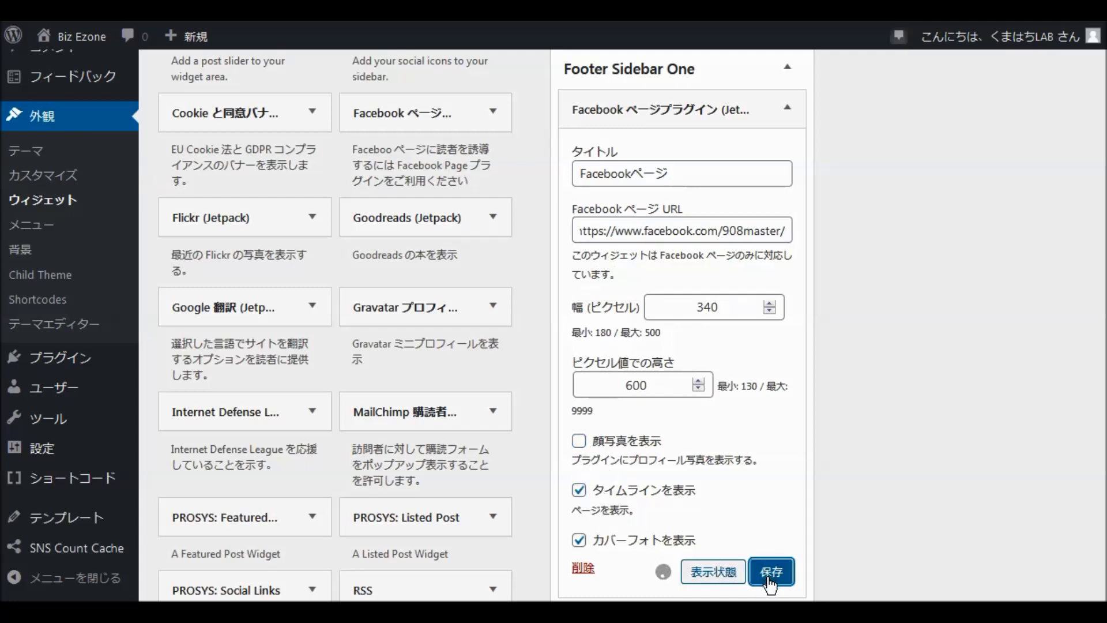
{"action": "left_click", "coordinate": [769, 574]}
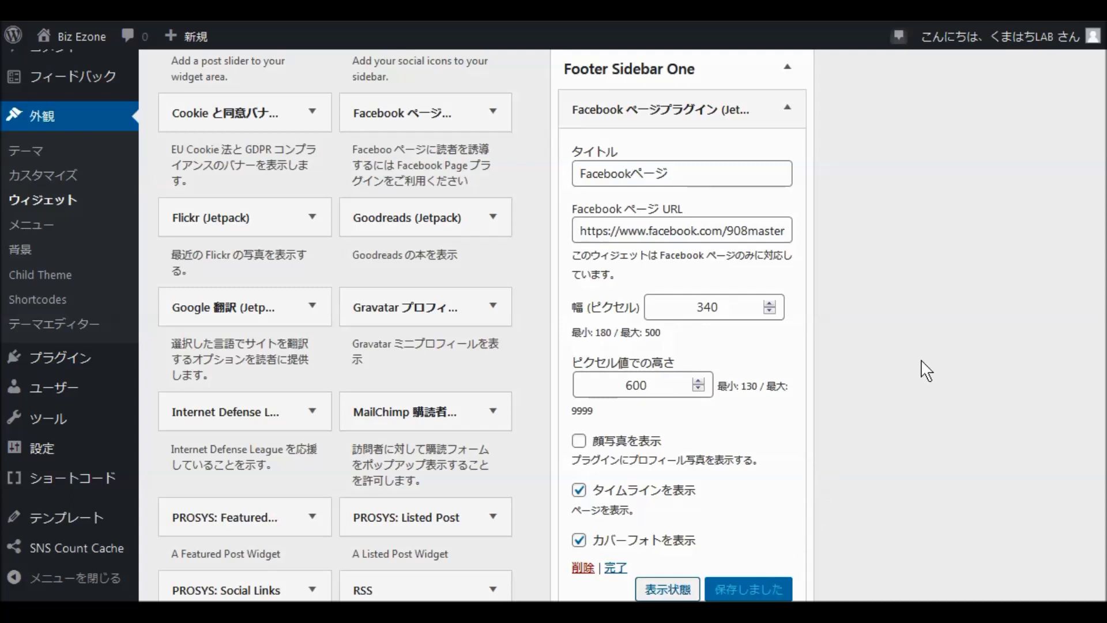
{"action": "left_click", "coordinate": [787, 109]}
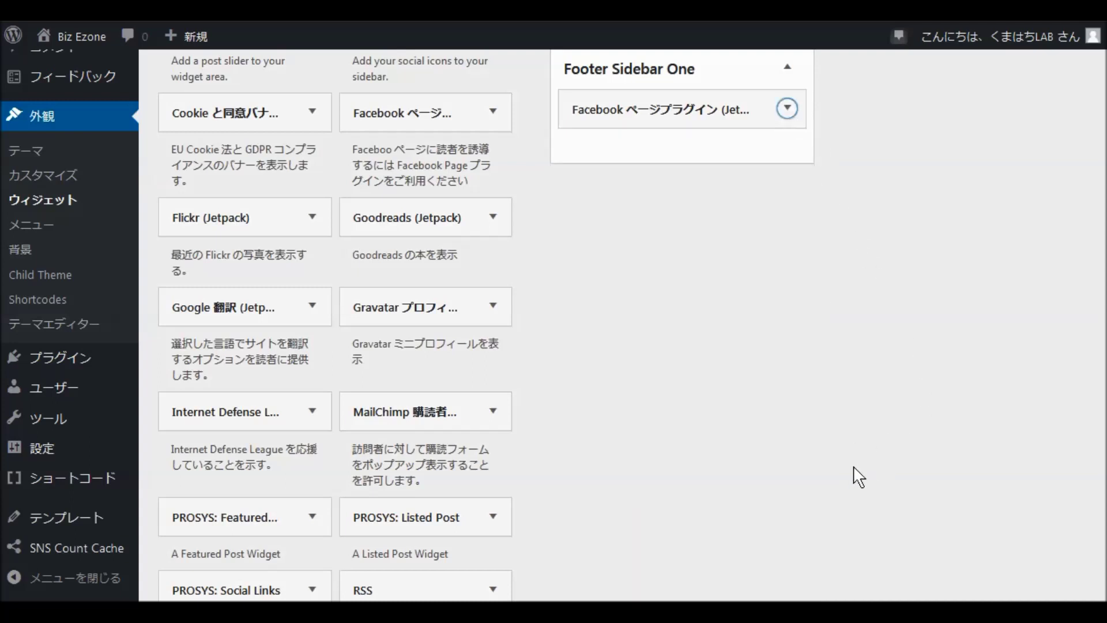
Add the Twitter timeline widget to Footer Sidebar Two.
{"action": "scroll", "coordinate": [672, 467], "scroll_direction": "down", "scroll_amount": 2}
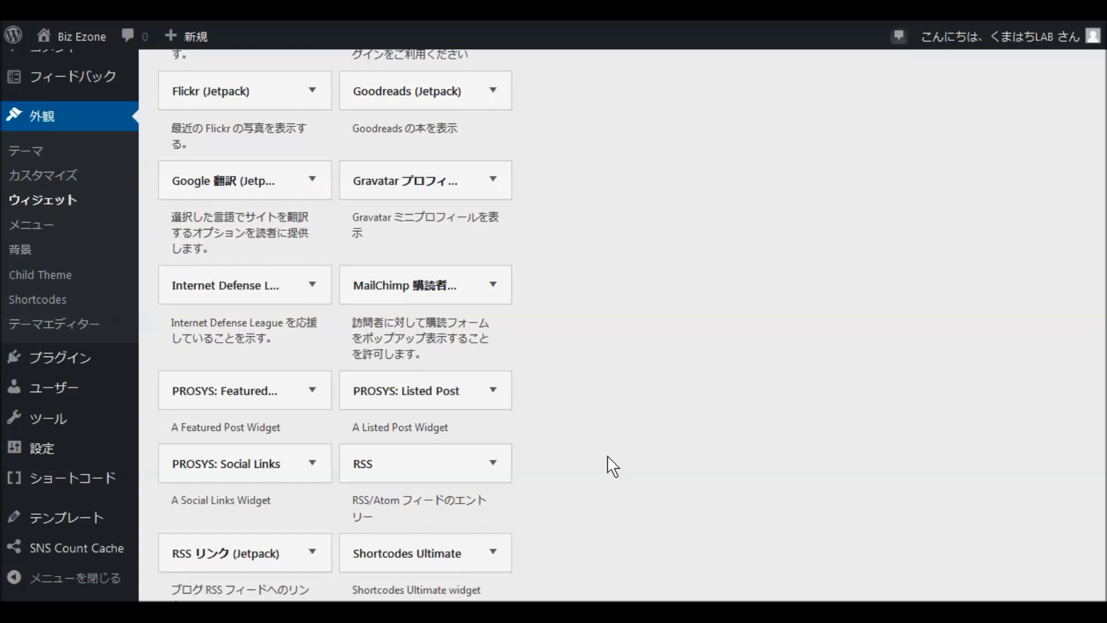
{"action": "scroll", "coordinate": [594, 462], "scroll_direction": "down", "scroll_amount": 2}
{"action": "scroll", "coordinate": [579, 467], "scroll_direction": "down", "scroll_amount": 1}
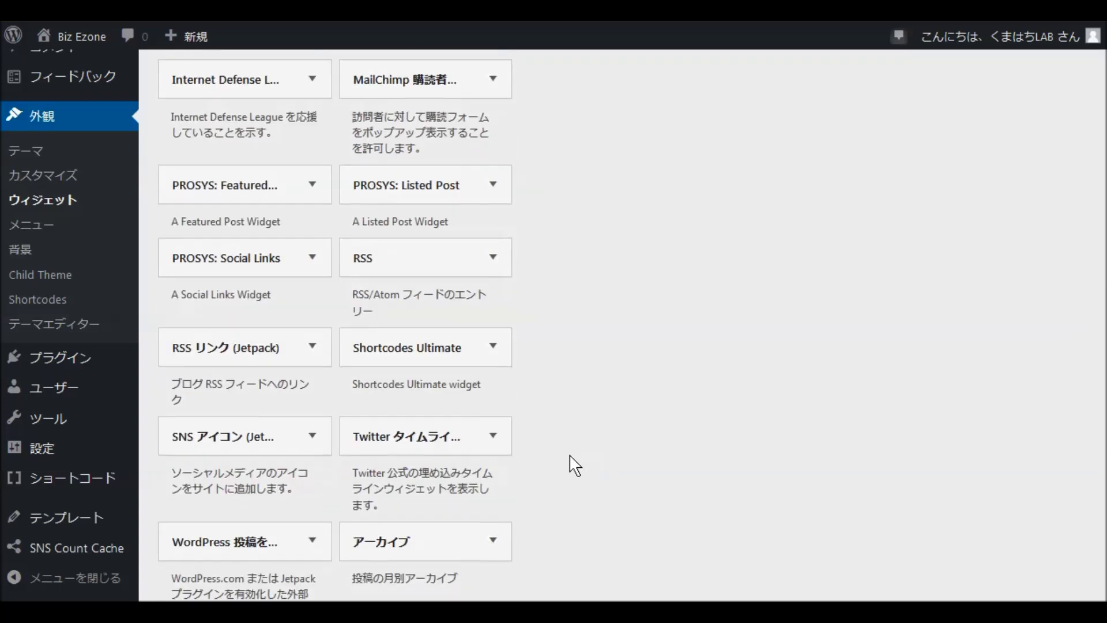
{"action": "left_click", "coordinate": [492, 388]}
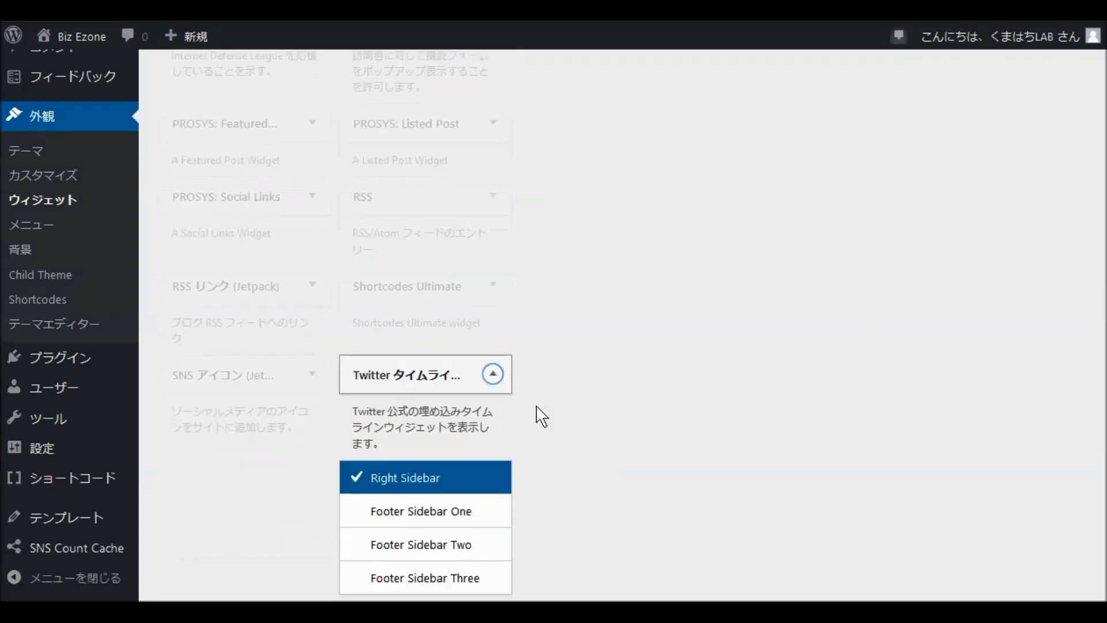
{"action": "left_click", "coordinate": [447, 438]}
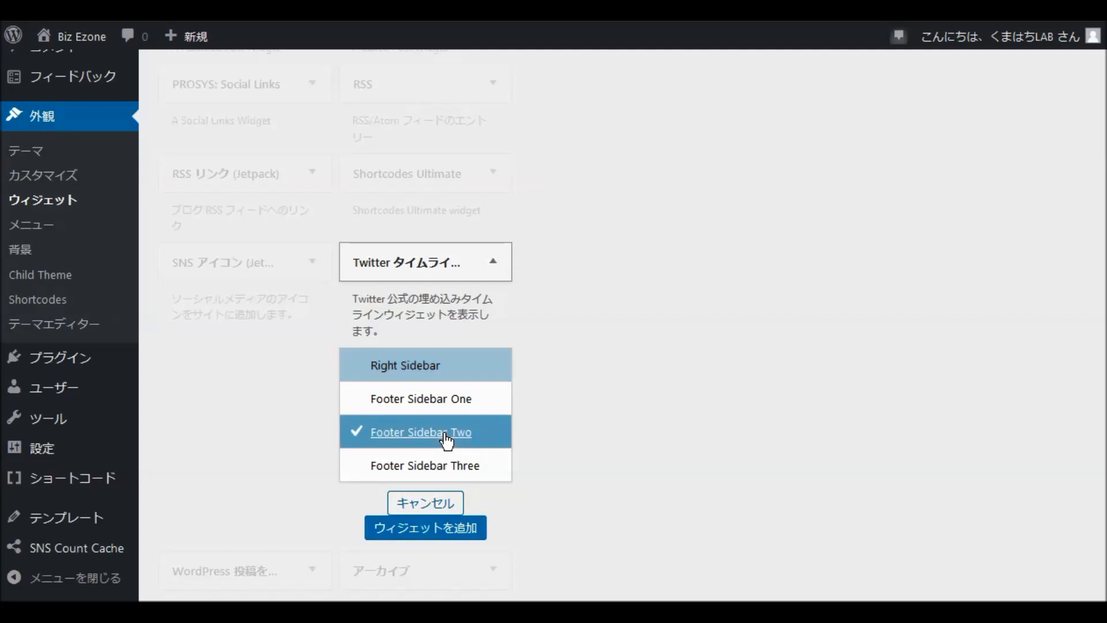
{"action": "left_click", "coordinate": [428, 528]}
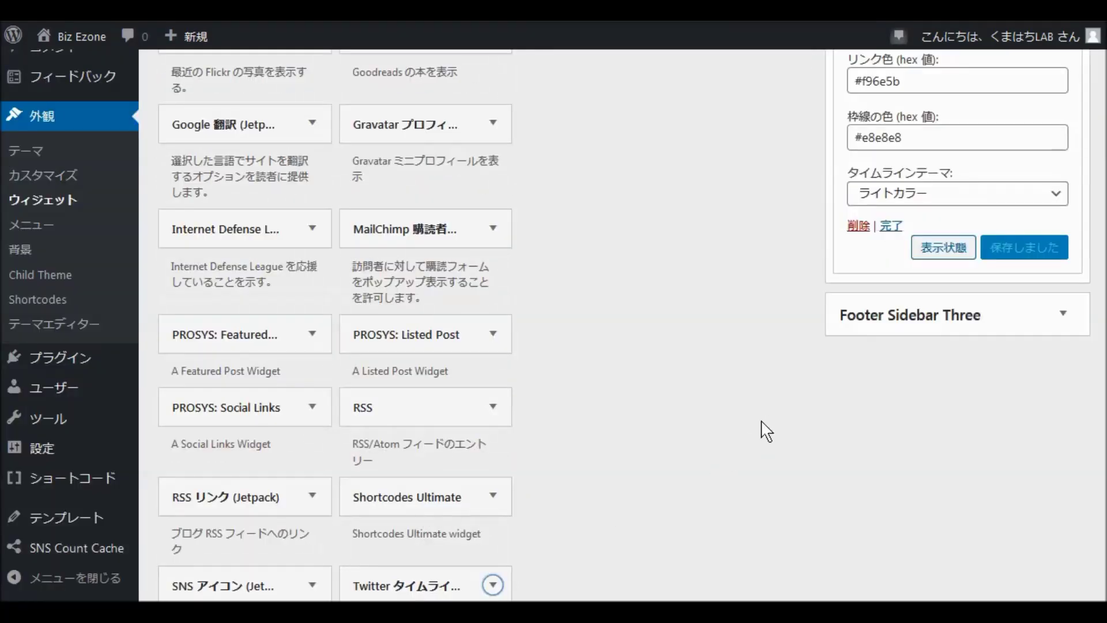
Enter the account's Twitter username in the Twitter timeline widget, change the timeline's height, and save the widget.
{"action": "scroll", "coordinate": [773, 428], "scroll_direction": "up", "scroll_amount": 5}
{"action": "left_click", "coordinate": [863, 281]}
{"action": "left_click", "coordinate": [866, 298]}
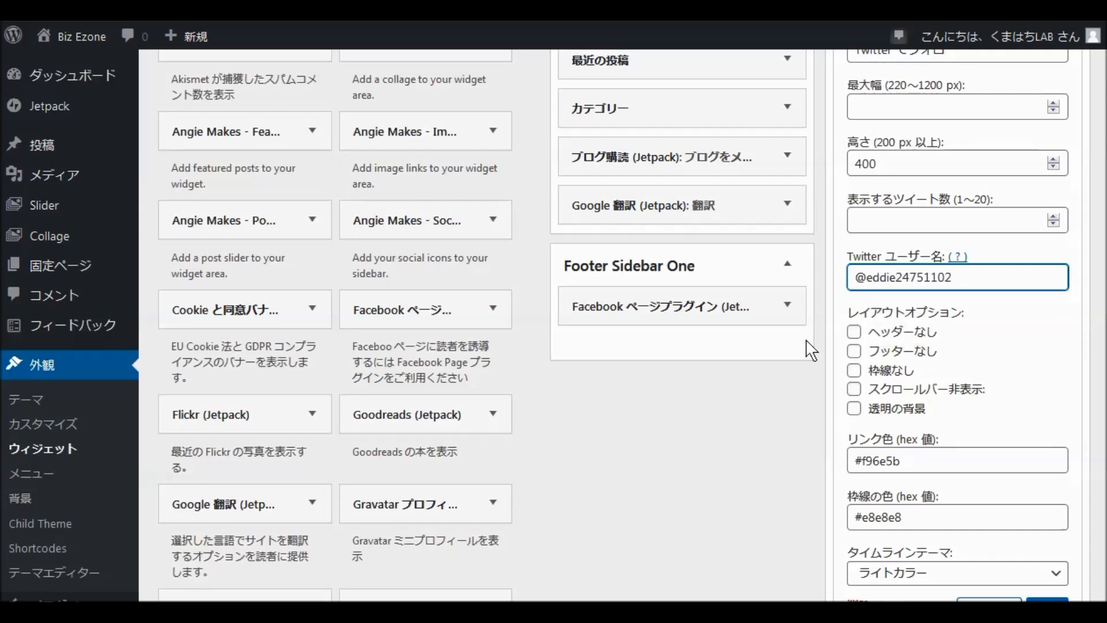
{"action": "scroll", "coordinate": [812, 350], "scroll_direction": "up", "scroll_amount": 3}
{"action": "left_click_drag", "start_coordinate": [881, 350], "coordinate": [827, 348]}
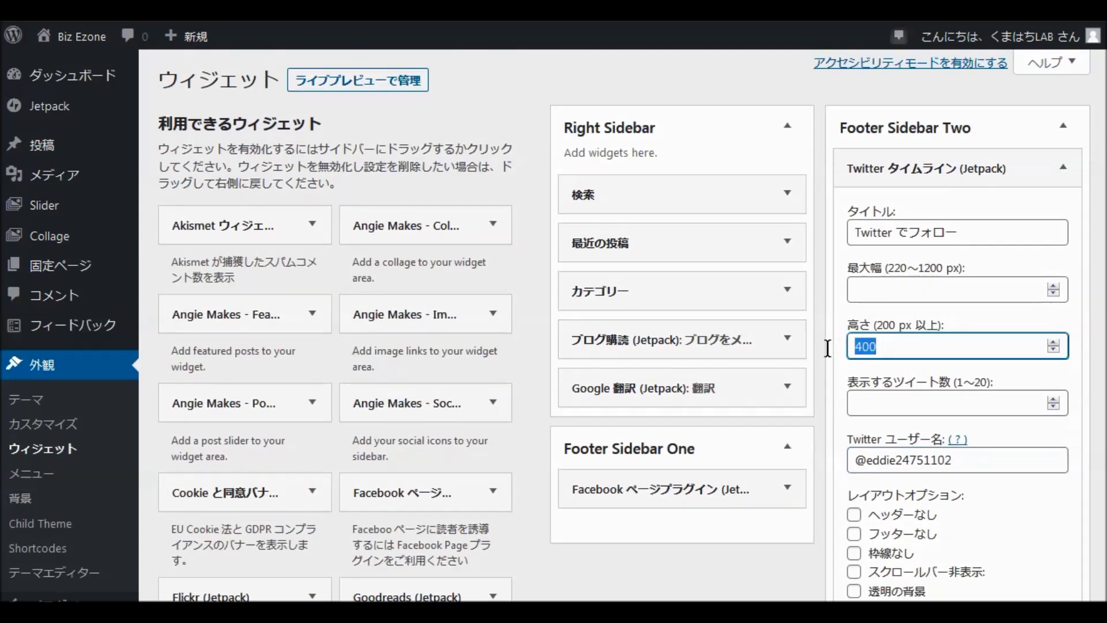
{"action": "type", "text": "6"}
{"action": "scroll", "coordinate": [813, 392], "scroll_direction": "down", "scroll_amount": 4}
{"action": "scroll", "coordinate": [816, 419], "scroll_direction": "down", "scroll_amount": 3}
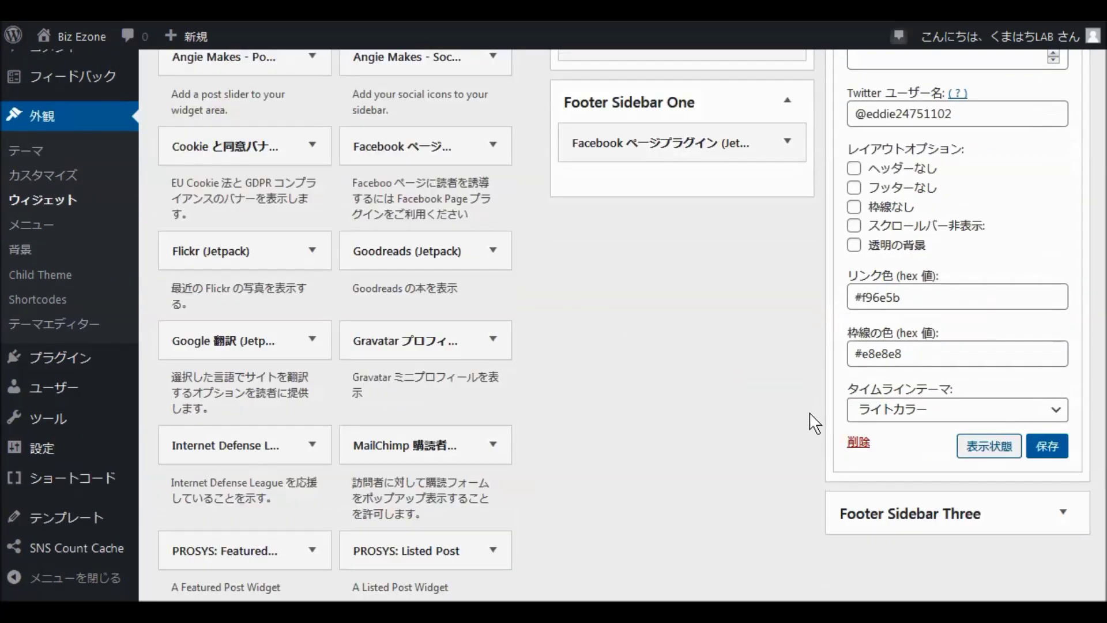
{"action": "left_click", "coordinate": [1048, 419]}
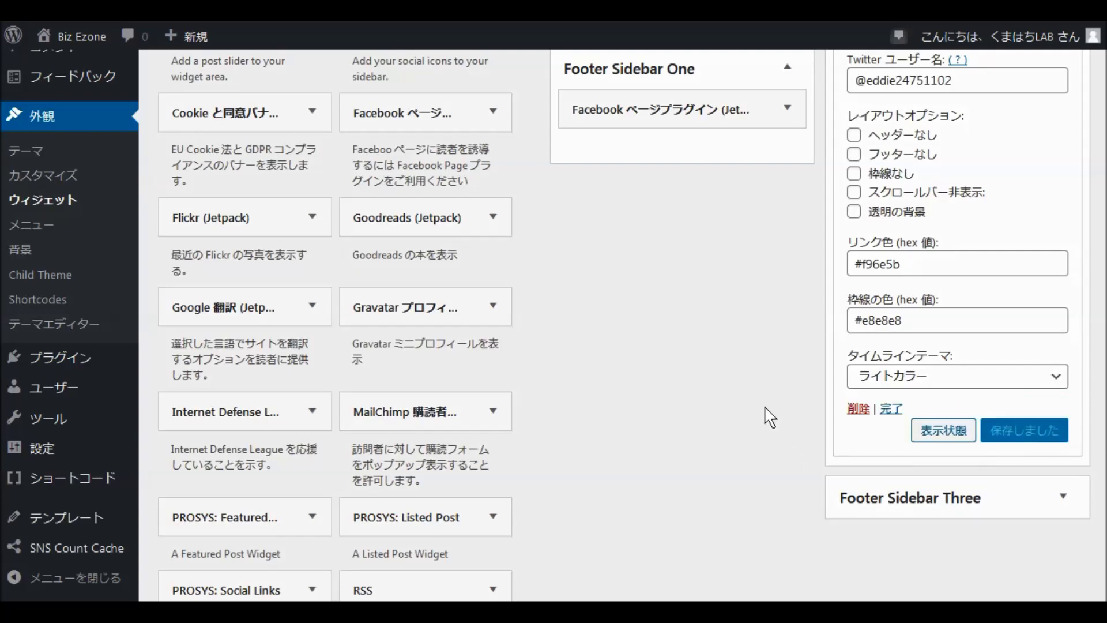
Add a navigation menu widget to Footer Sidebar Three.
{"action": "scroll", "coordinate": [773, 419], "scroll_direction": "down", "scroll_amount": 6}
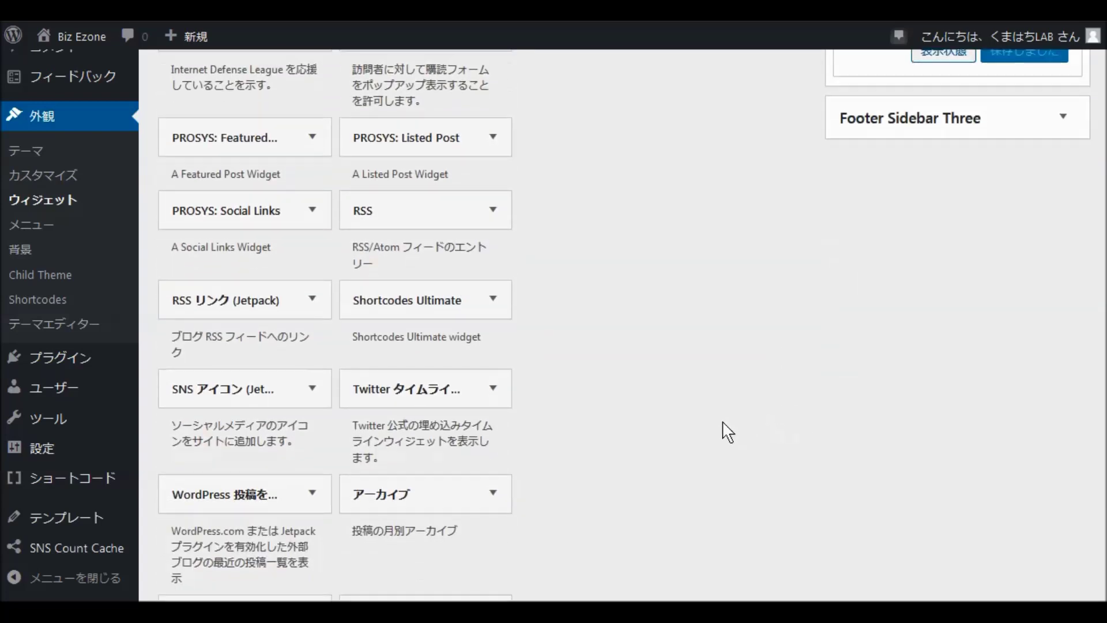
{"action": "scroll", "coordinate": [727, 430], "scroll_direction": "down", "scroll_amount": 5}
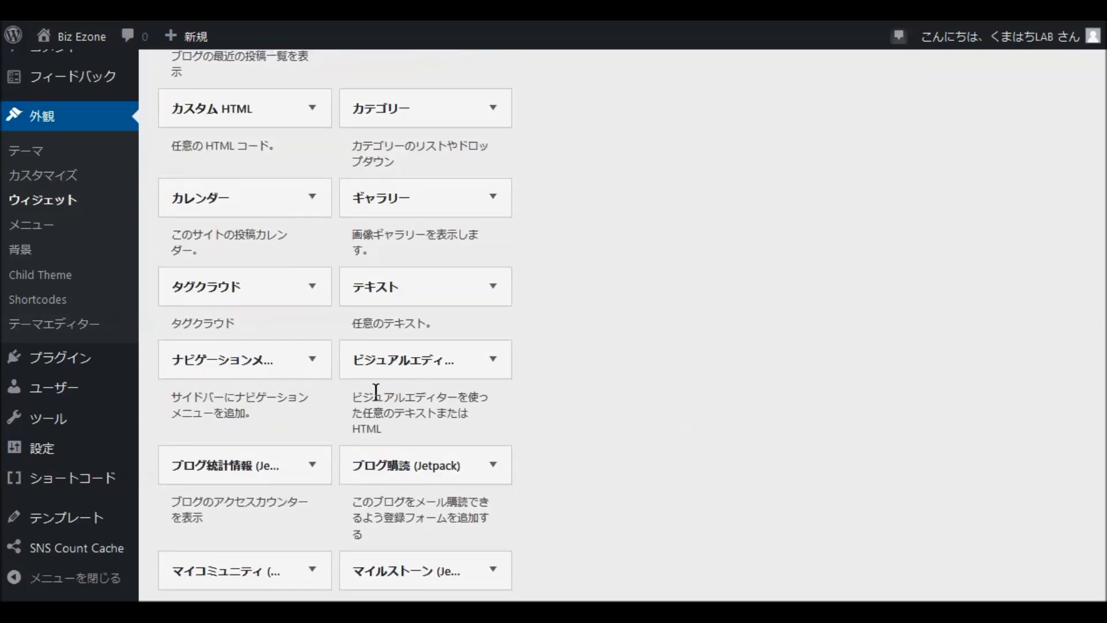
{"action": "left_click", "coordinate": [309, 372]}
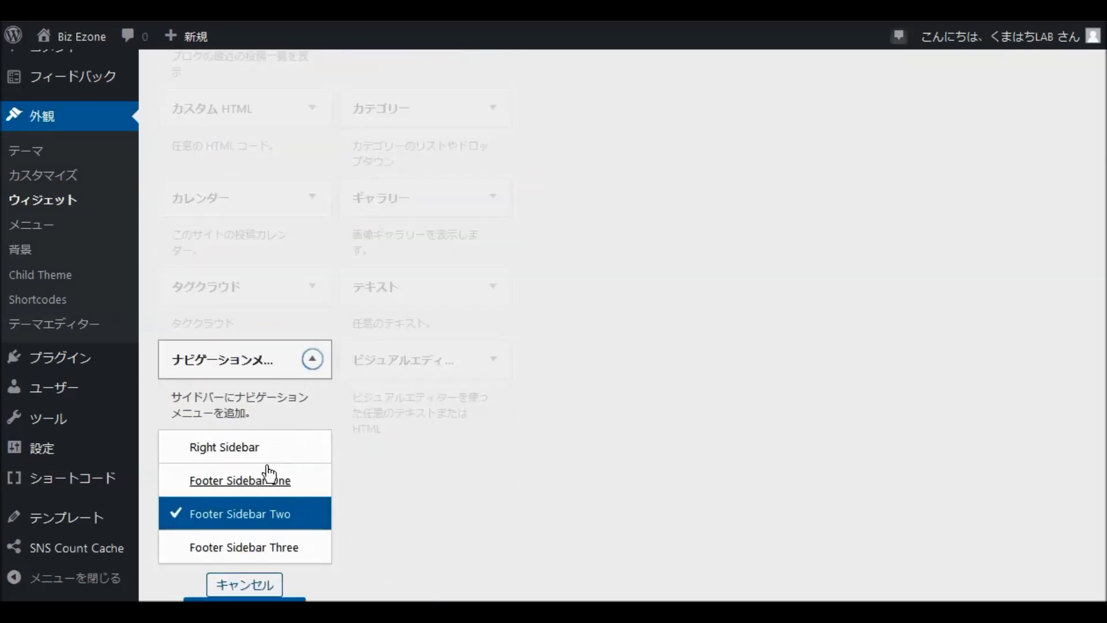
{"action": "left_click", "coordinate": [234, 554]}
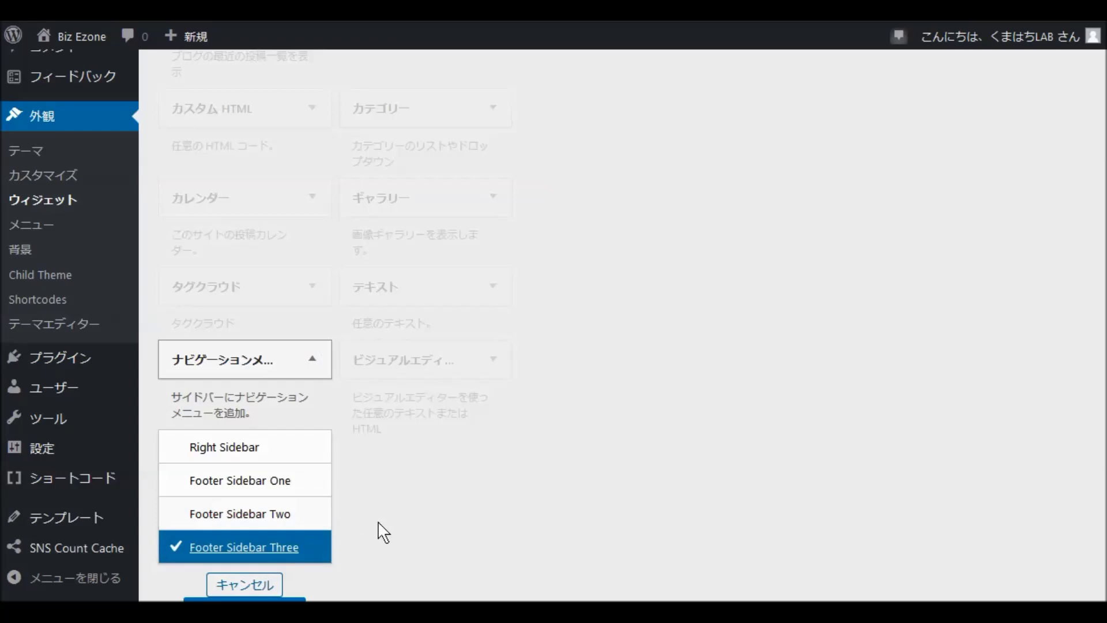
{"action": "scroll", "coordinate": [288, 496], "scroll_direction": "down", "scroll_amount": 2}
{"action": "left_click", "coordinate": [247, 485]}
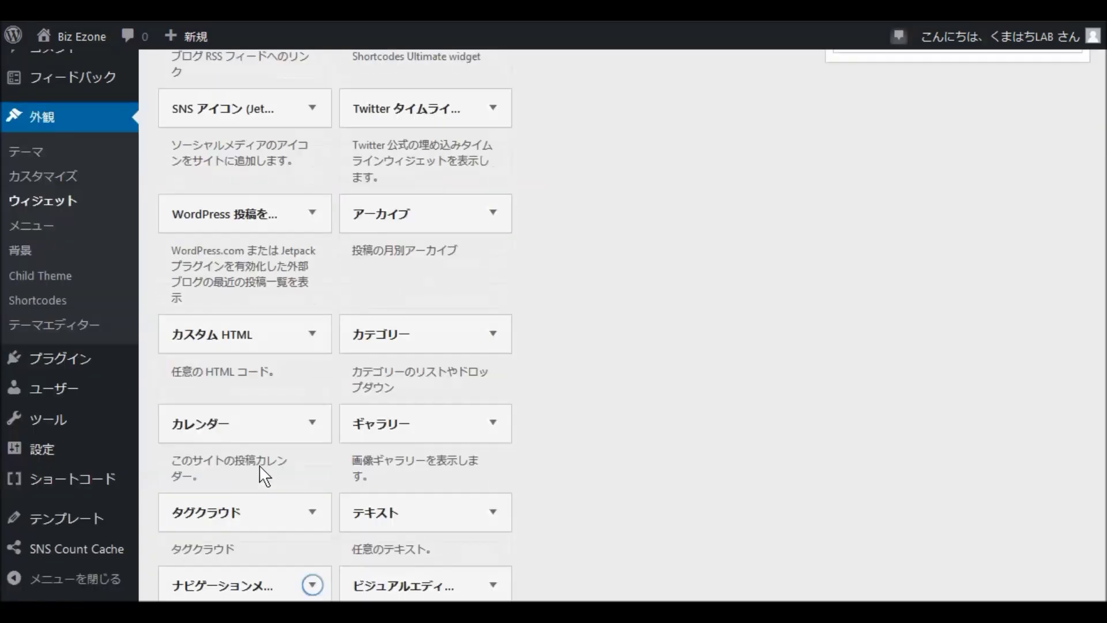
Add a second navigation menu widget to Footer Sidebar Three.
{"action": "scroll", "coordinate": [296, 415], "scroll_direction": "down", "scroll_amount": 3}
{"action": "scroll", "coordinate": [309, 380], "scroll_direction": "down", "scroll_amount": 4}
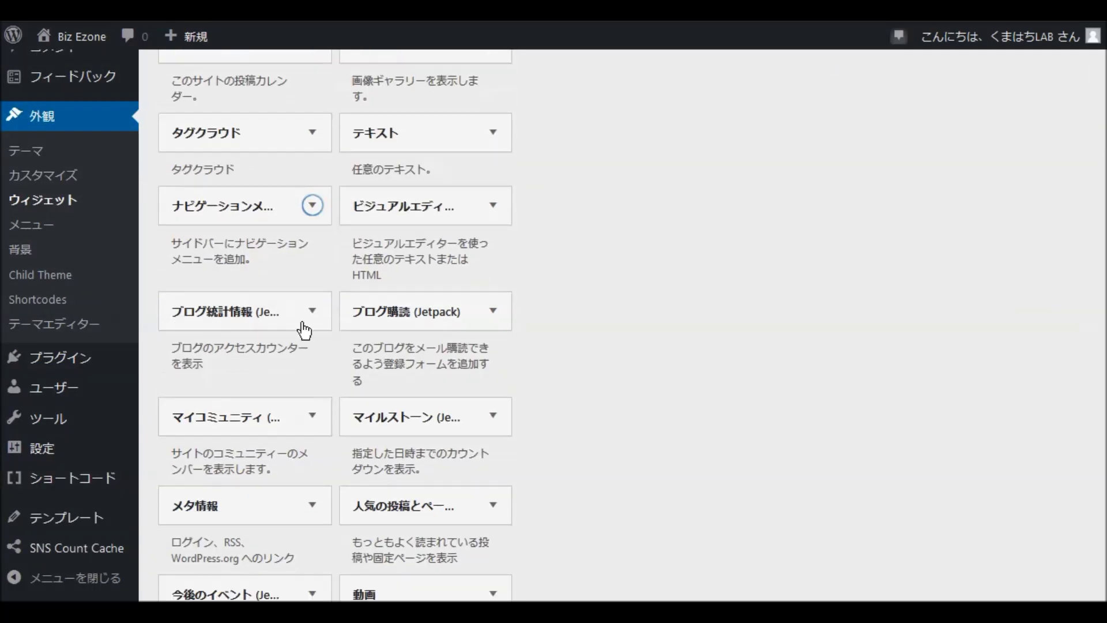
{"action": "left_click", "coordinate": [312, 207]}
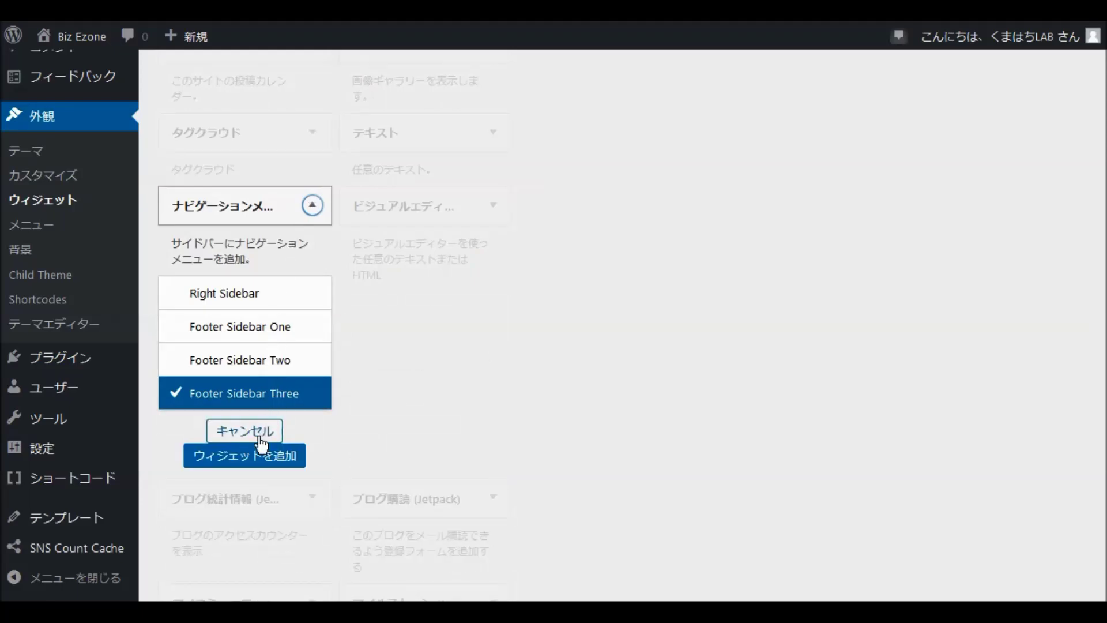
{"action": "left_click", "coordinate": [245, 456]}
In Footer Sidebar Three's first navigation widget, choose the social menu and set the title to "ソーシャルメディア".
{"action": "scroll", "coordinate": [897, 291], "scroll_direction": "up", "scroll_amount": 10}
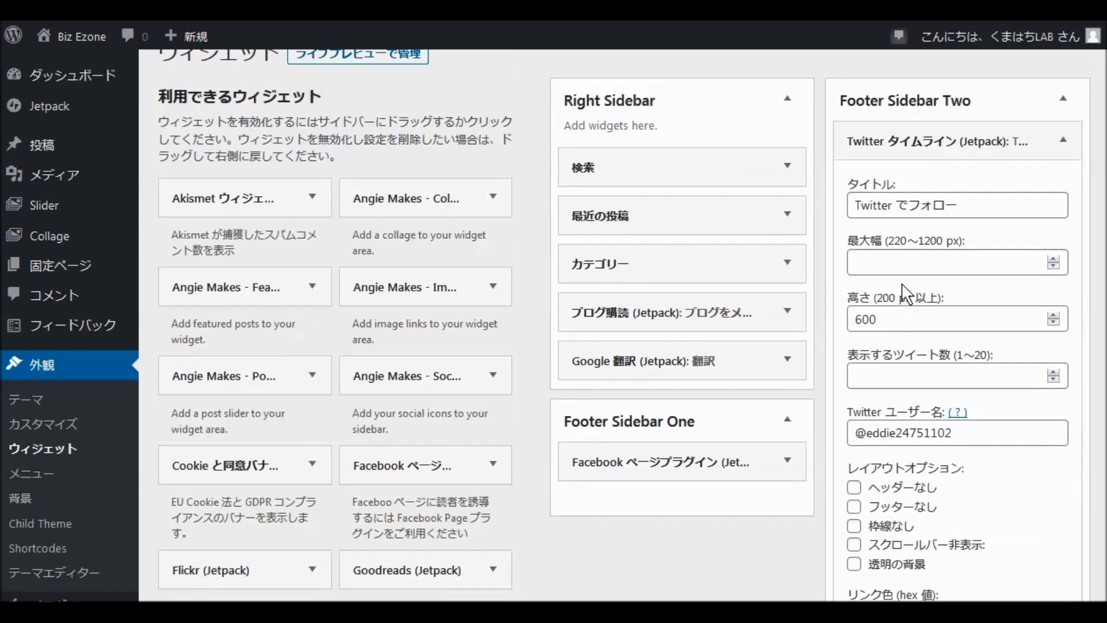
{"action": "scroll", "coordinate": [911, 291], "scroll_direction": "down", "scroll_amount": 8}
{"action": "scroll", "coordinate": [900, 276], "scroll_direction": "down", "scroll_amount": 4}
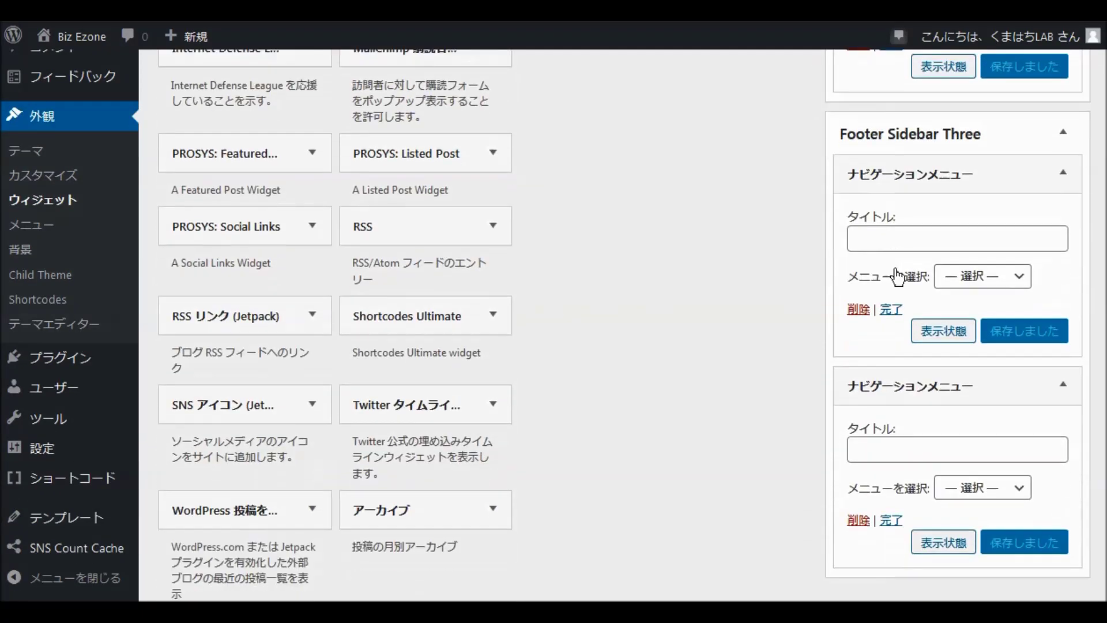
{"action": "left_click", "coordinate": [1026, 241]}
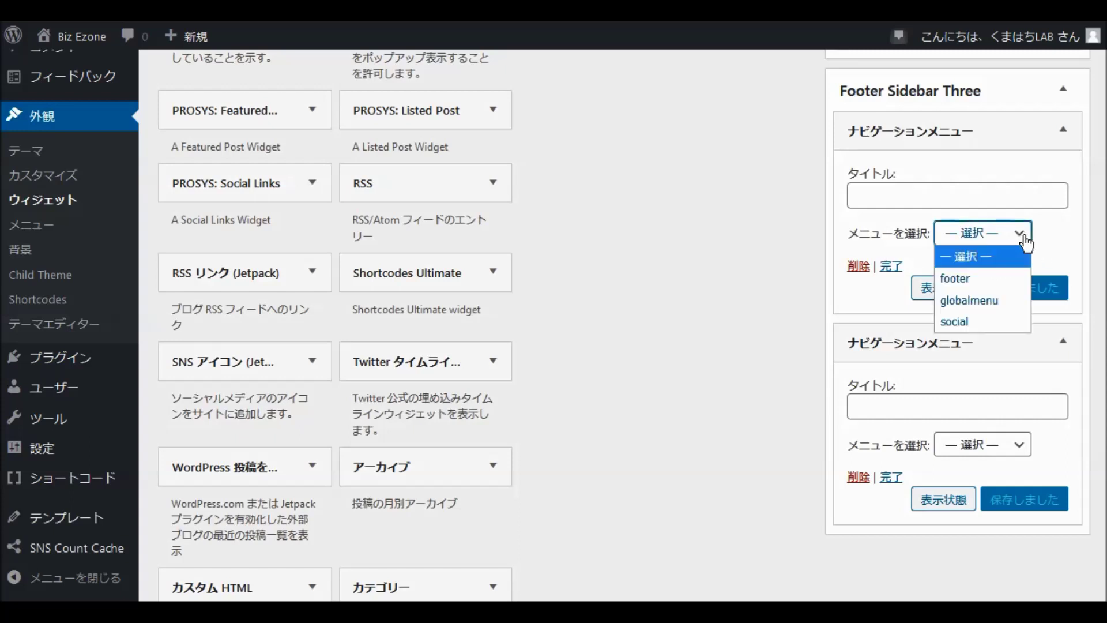
{"action": "left_click", "coordinate": [971, 319]}
{"action": "left_click", "coordinate": [895, 196]}
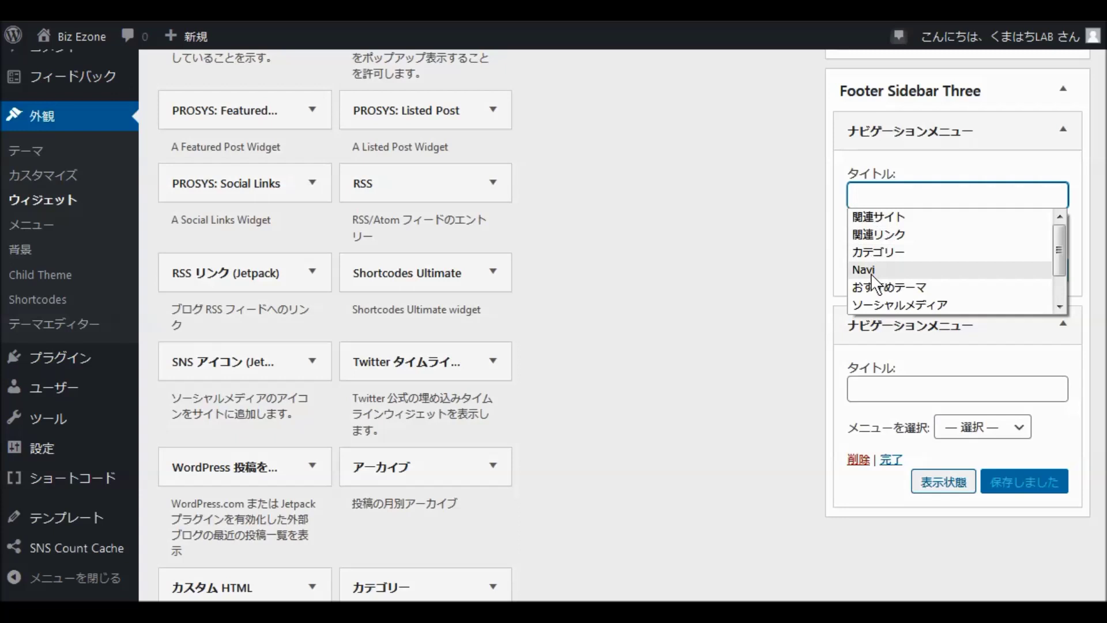
{"action": "left_click", "coordinate": [873, 302]}
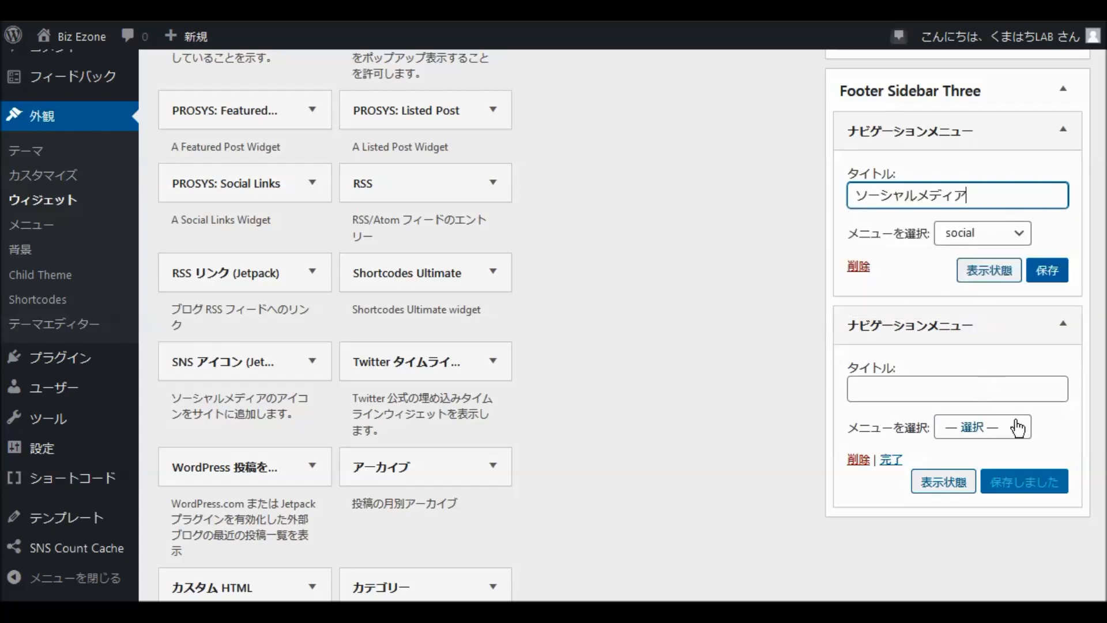
Title the second navigation widget "関連リンク", assign it the footer menu, and save both navigation widgets.
{"action": "left_click", "coordinate": [890, 385]}
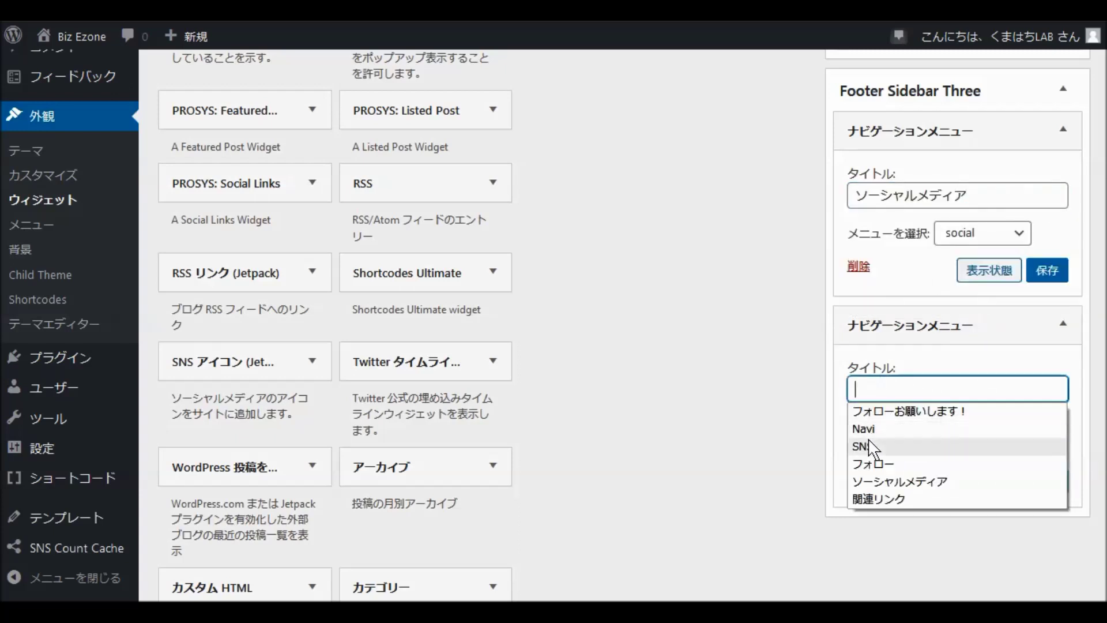
{"action": "left_click", "coordinate": [866, 496]}
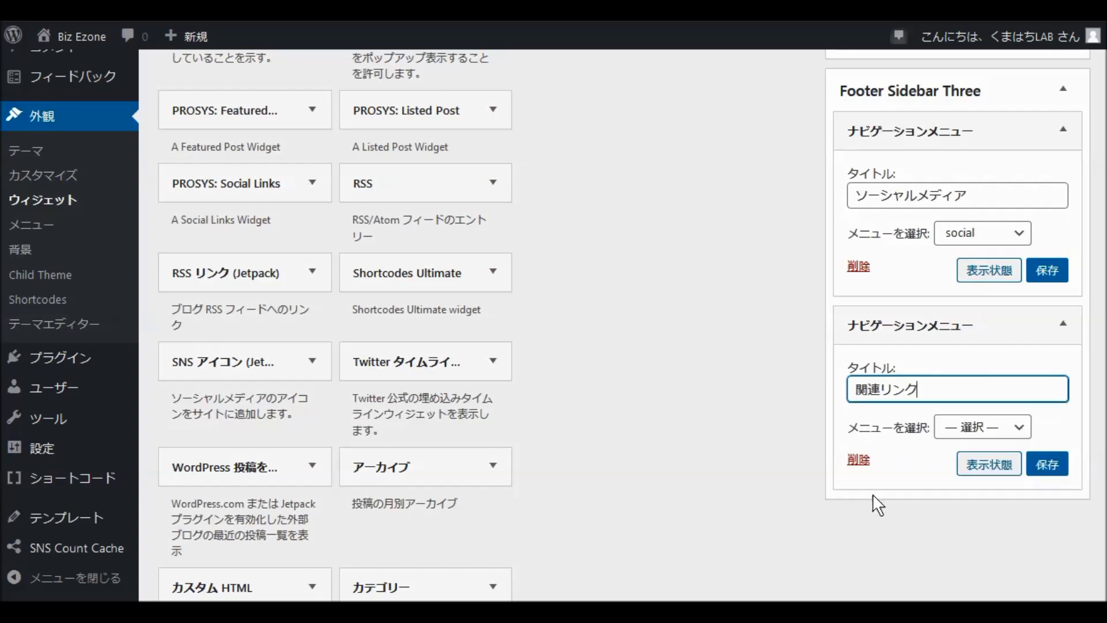
{"action": "left_click", "coordinate": [1021, 438]}
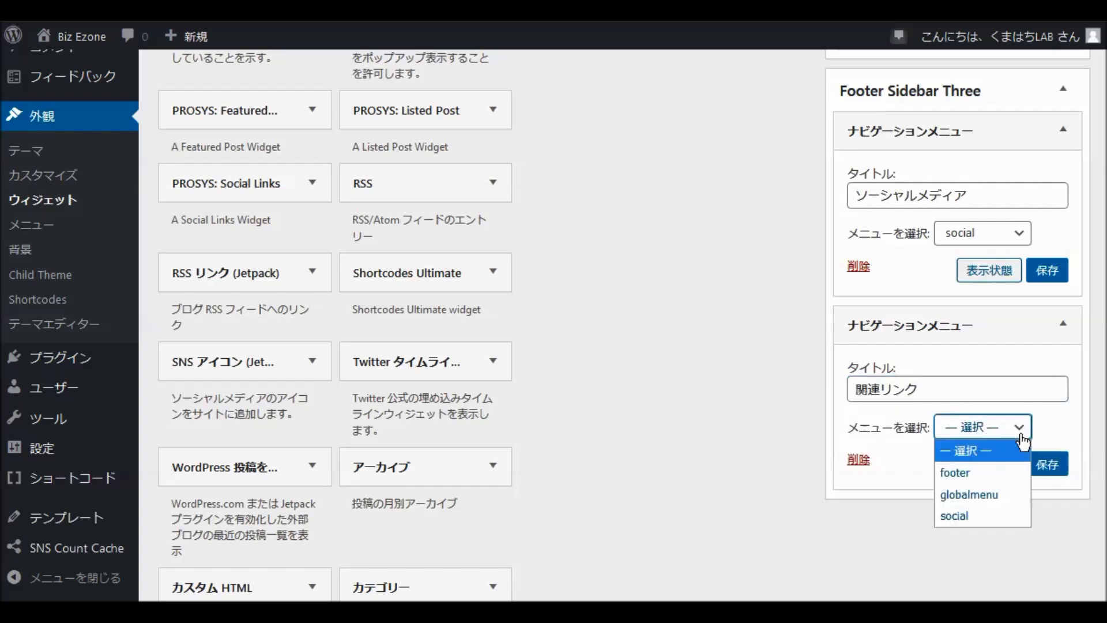
{"action": "left_click", "coordinate": [991, 472]}
{"action": "left_click", "coordinate": [1049, 468]}
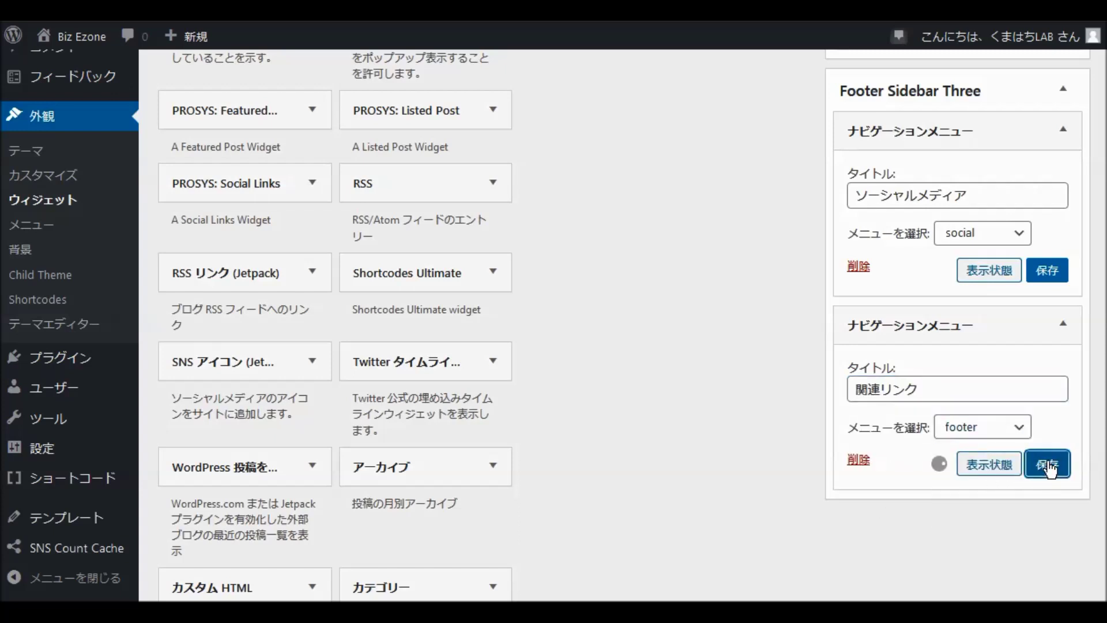
{"action": "left_click", "coordinate": [1049, 276]}
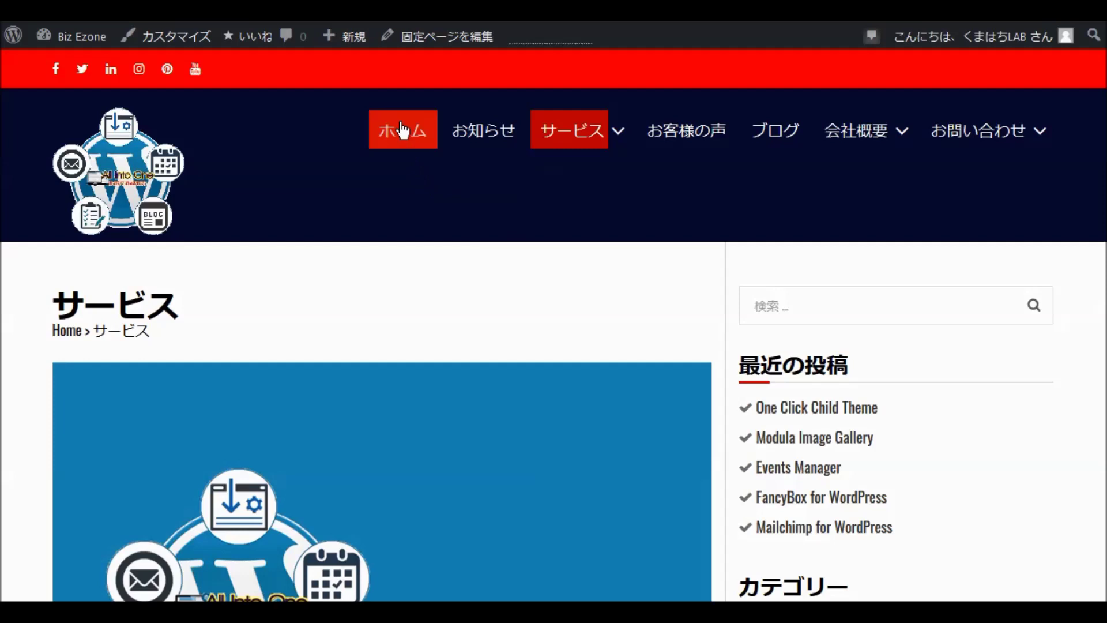
Open the site's home page and review the Facebook, Twitter and navigation widgets in the footer.
{"action": "left_click", "coordinate": [397, 131]}
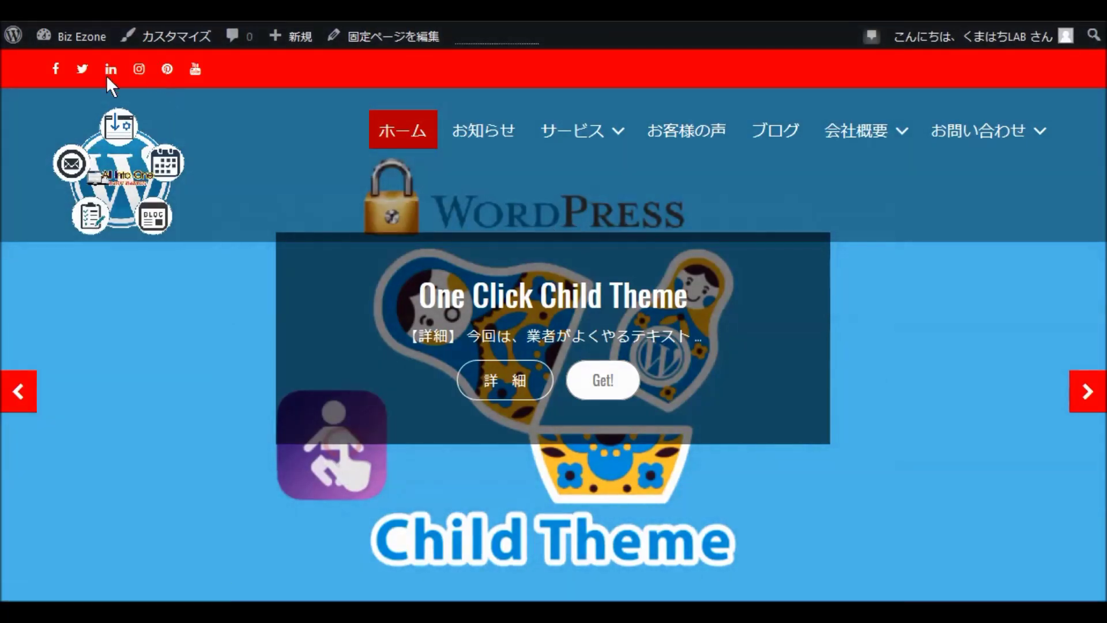
{"action": "scroll", "coordinate": [404, 248], "scroll_direction": "down", "scroll_amount": 10}
{"action": "scroll", "coordinate": [672, 292], "scroll_direction": "down", "scroll_amount": 15}
{"action": "scroll", "coordinate": [673, 288], "scroll_direction": "down", "scroll_amount": 15}
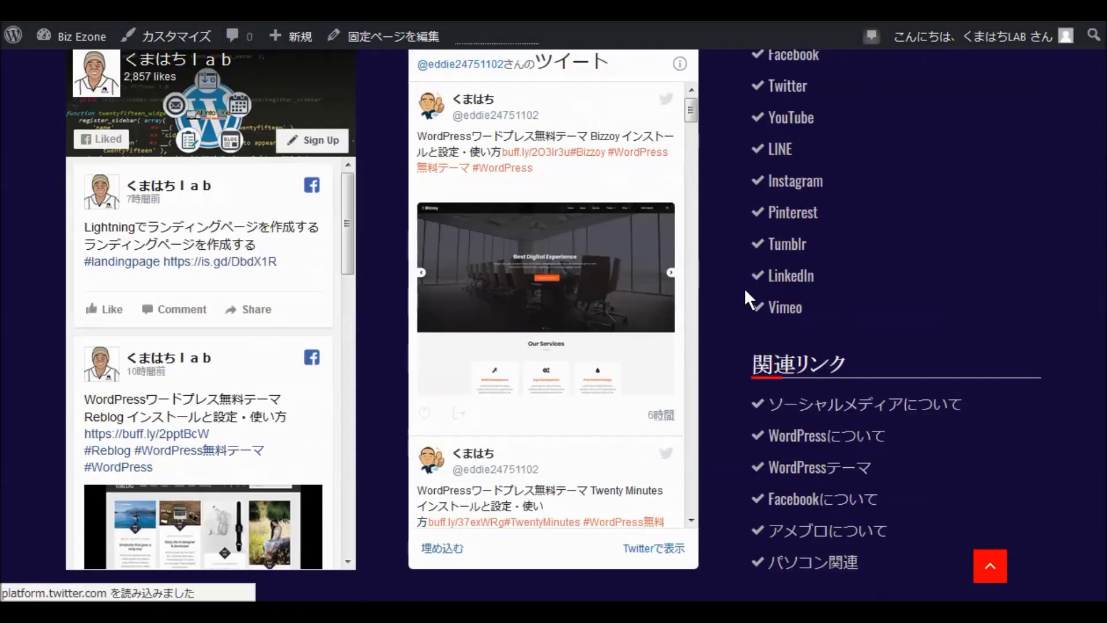
{"action": "scroll", "coordinate": [746, 290], "scroll_direction": "down", "scroll_amount": 2}
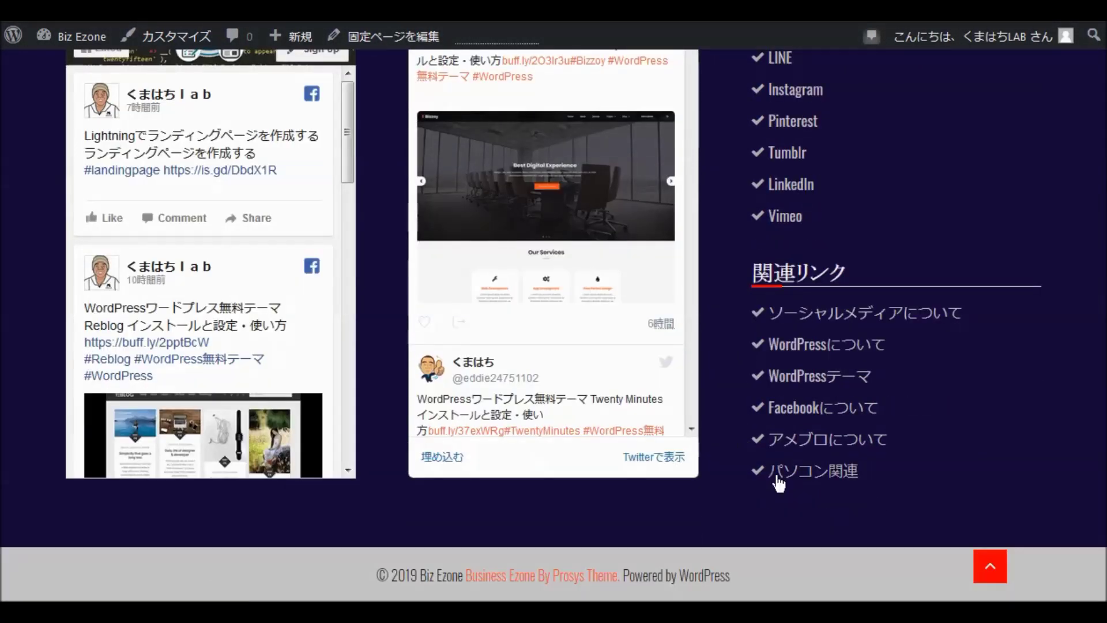
{"action": "scroll", "coordinate": [765, 438], "scroll_direction": "up", "scroll_amount": 5}
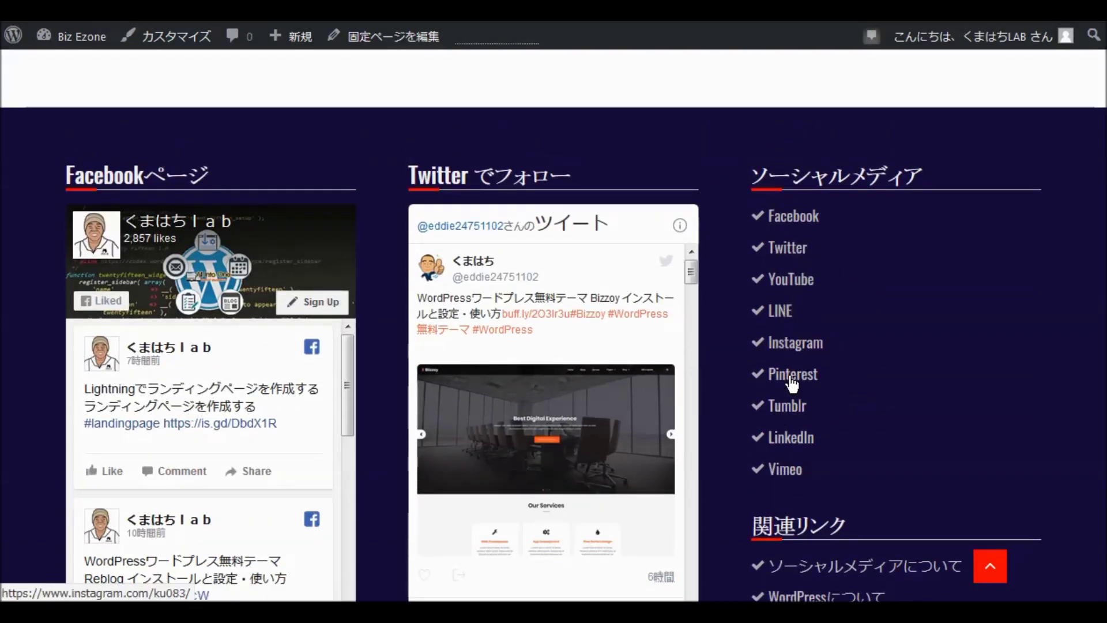
{"action": "scroll", "coordinate": [911, 398], "scroll_direction": "down", "scroll_amount": 5}
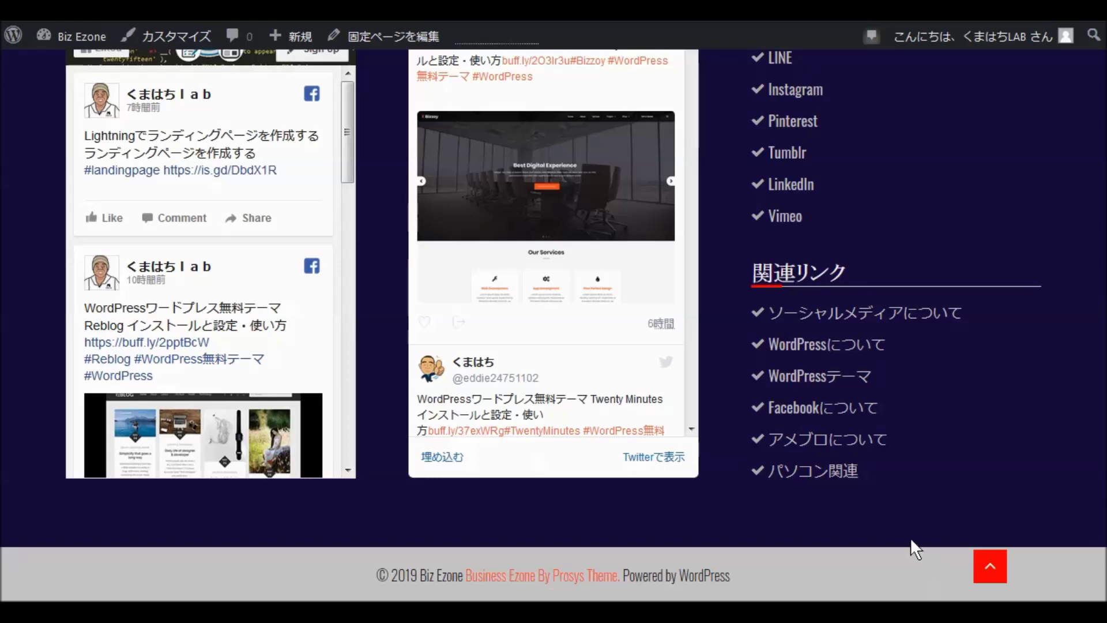
{"action": "scroll", "coordinate": [957, 485], "scroll_direction": "up", "scroll_amount": 5}
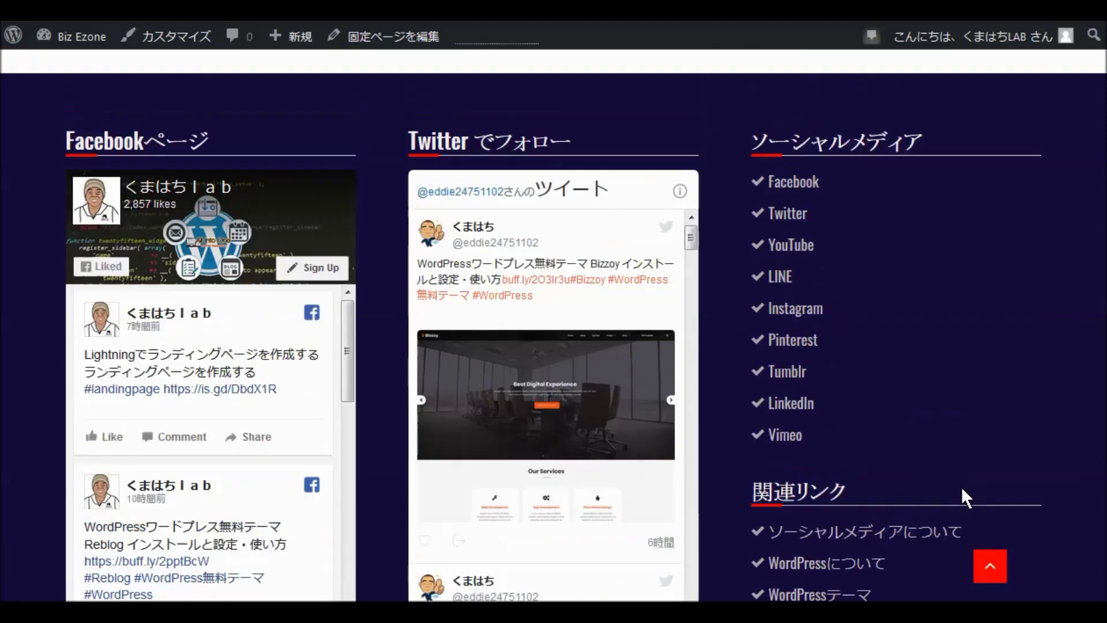
{"action": "scroll", "coordinate": [966, 493], "scroll_direction": "up", "scroll_amount": 1}
{"action": "scroll", "coordinate": [964, 489], "scroll_direction": "down", "scroll_amount": 2}
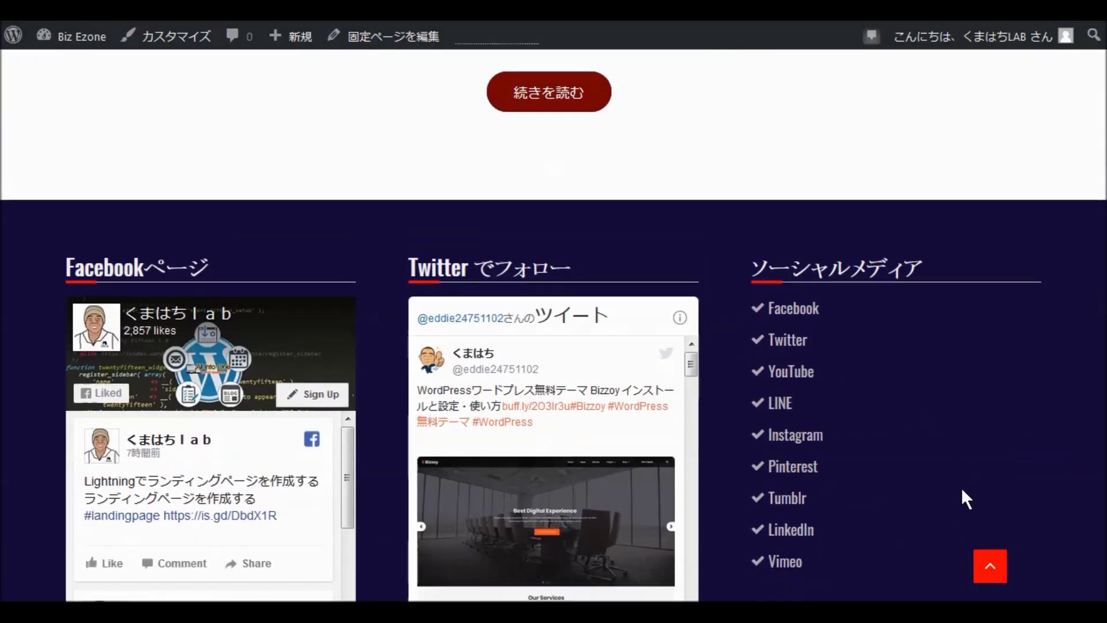
{"action": "scroll", "coordinate": [961, 487], "scroll_direction": "up", "scroll_amount": 1}
{"action": "scroll", "coordinate": [961, 486], "scroll_direction": "up", "scroll_amount": 20}
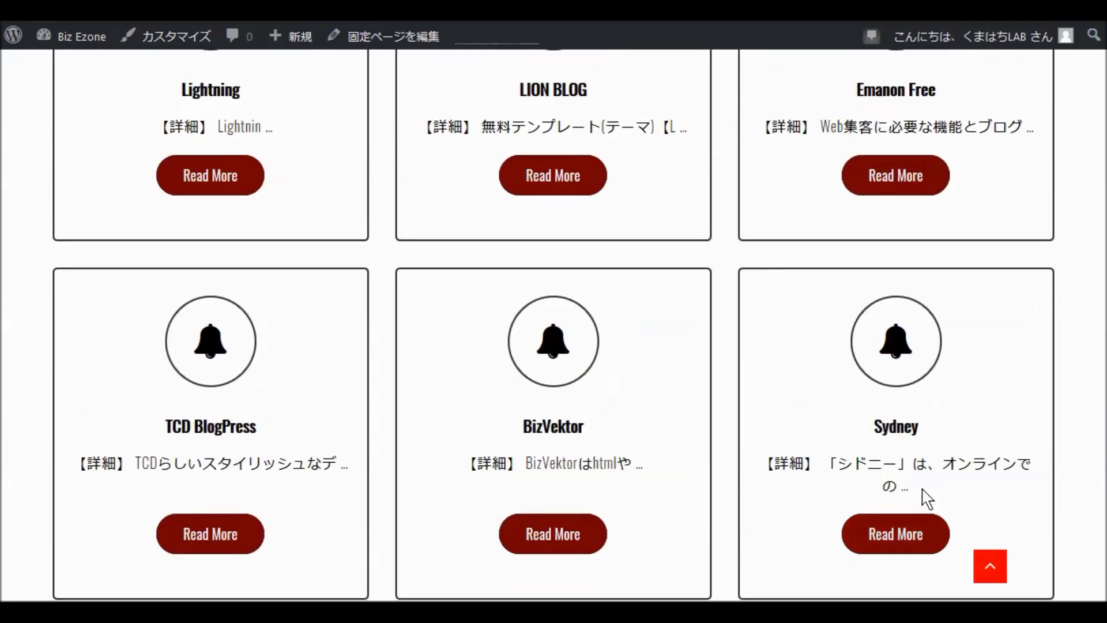
{"action": "scroll", "coordinate": [777, 443], "scroll_direction": "up", "scroll_amount": 15}
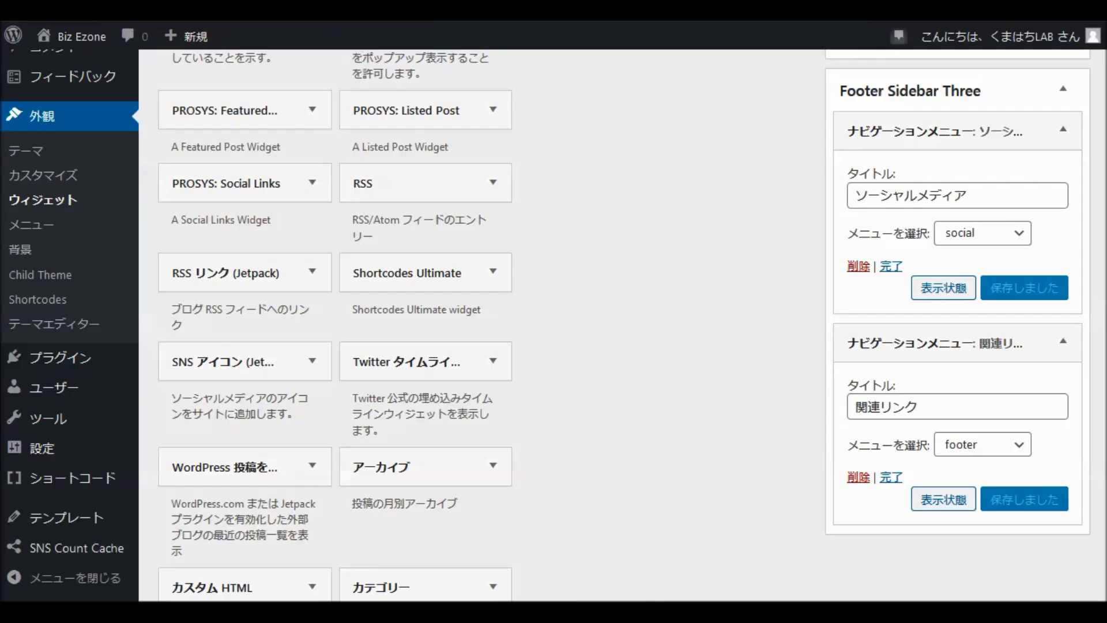
Back in the widget settings, collapse both navigation widgets in Footer Sidebar Three and the Twitter timeline widget in Footer Sidebar Two.
{"action": "left_click", "coordinate": [1063, 342]}
{"action": "left_click", "coordinate": [1059, 131]}
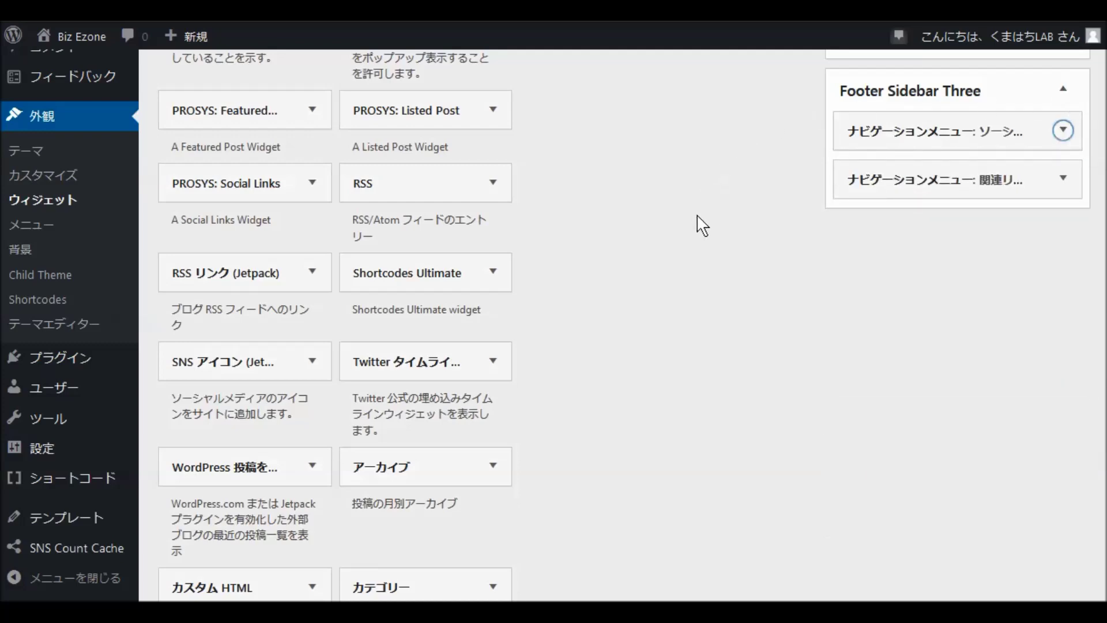
{"action": "scroll", "coordinate": [701, 217], "scroll_direction": "up", "scroll_amount": 10}
{"action": "scroll", "coordinate": [748, 311], "scroll_direction": "up", "scroll_amount": 3}
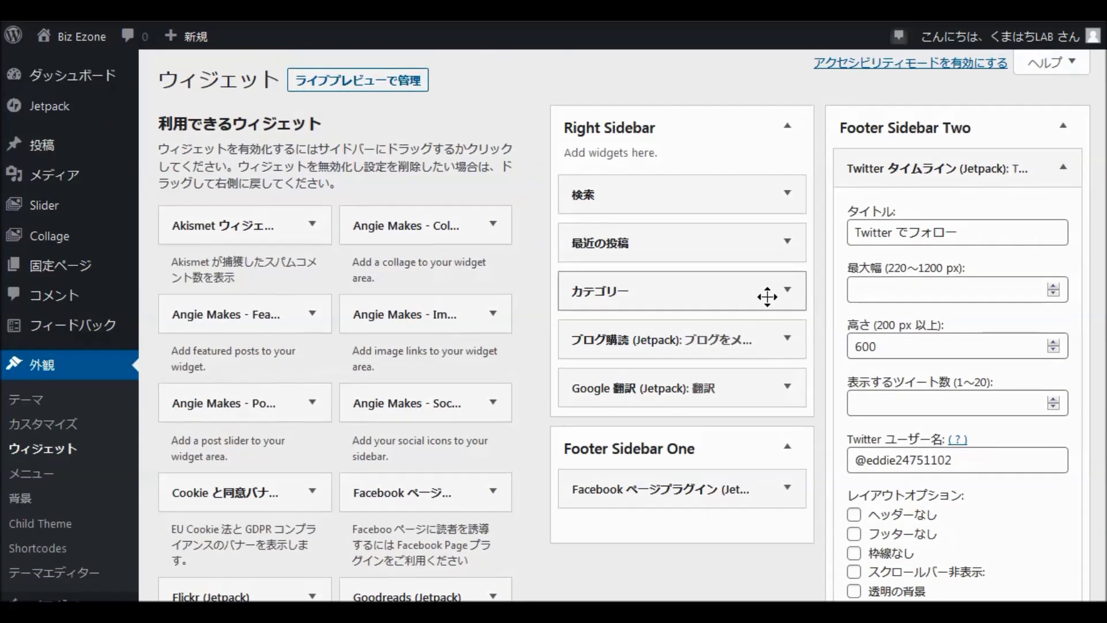
{"action": "left_click", "coordinate": [1064, 170]}
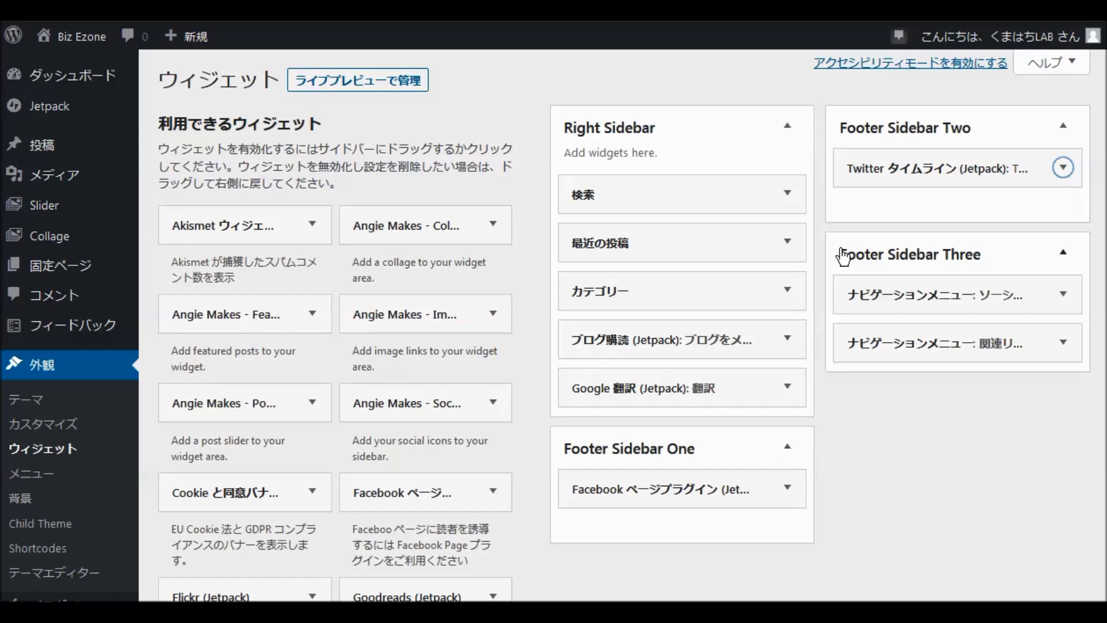
Look through the list of available widgets down to the inactive widgets section.
{"action": "scroll", "coordinate": [818, 291], "scroll_direction": "down", "scroll_amount": 2}
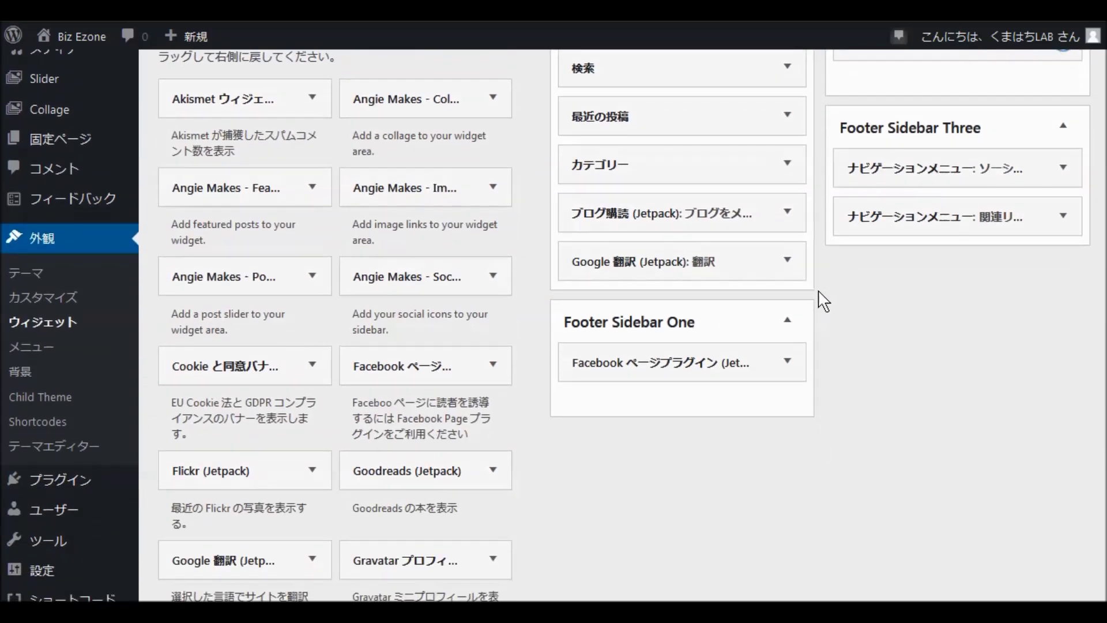
{"action": "scroll", "coordinate": [522, 380], "scroll_direction": "down", "scroll_amount": 1}
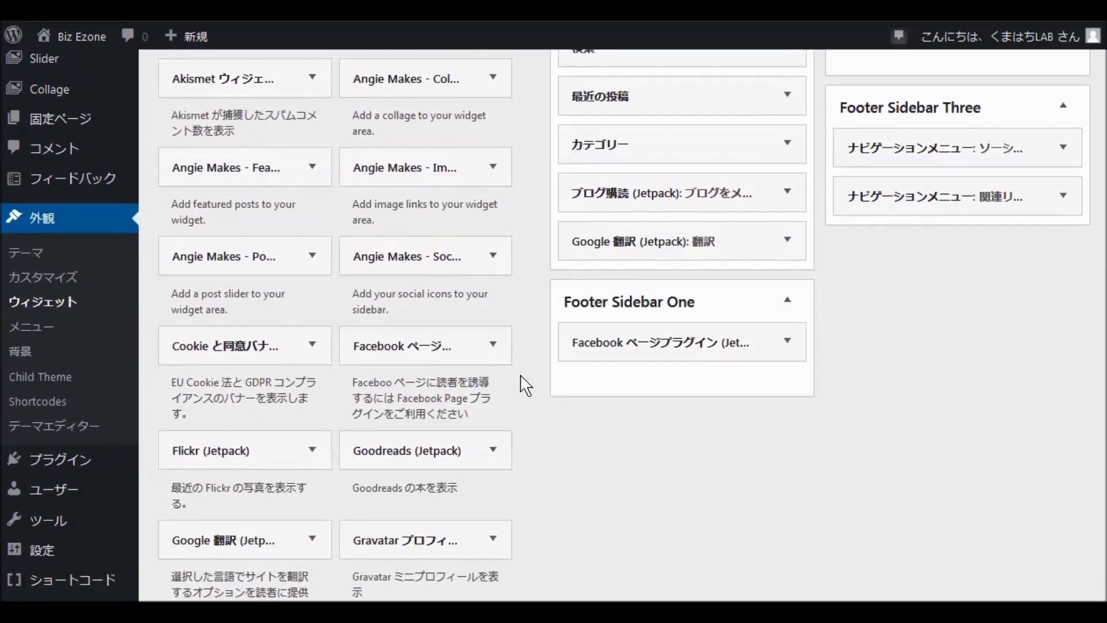
{"action": "scroll", "coordinate": [525, 385], "scroll_direction": "down", "scroll_amount": 2}
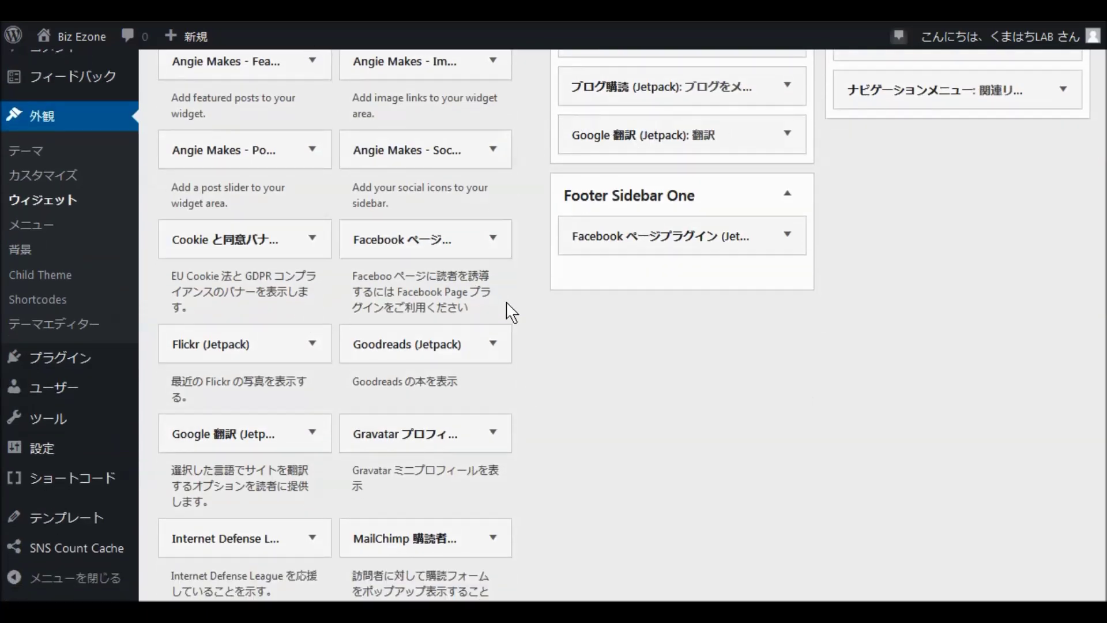
{"action": "scroll", "coordinate": [574, 381], "scroll_direction": "down", "scroll_amount": 8}
{"action": "scroll", "coordinate": [576, 378], "scroll_direction": "down", "scroll_amount": 6}
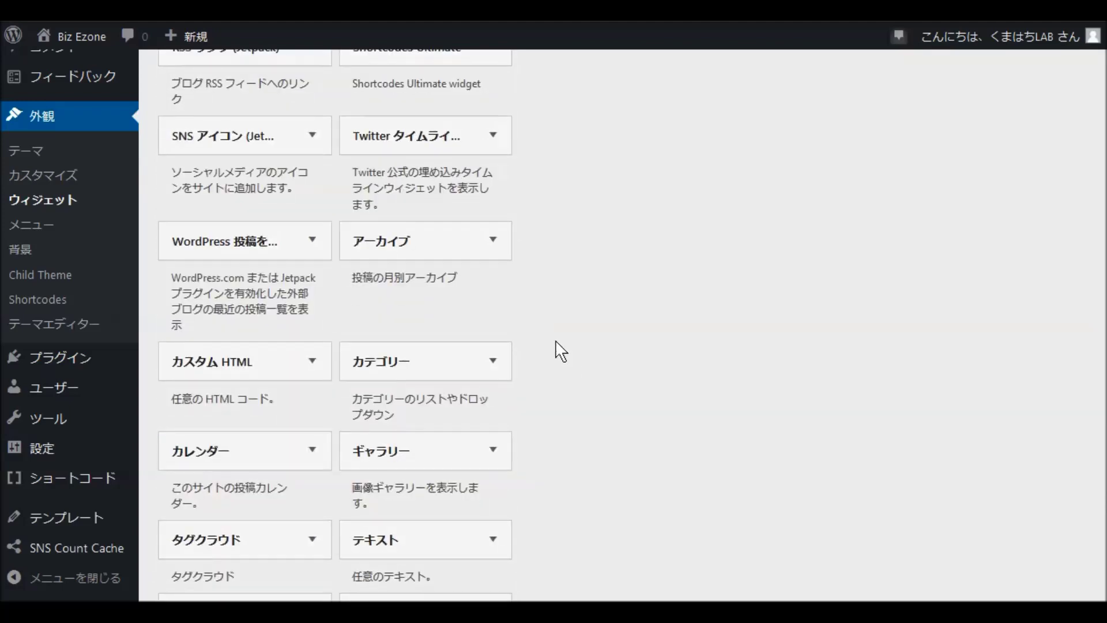
{"action": "scroll", "coordinate": [562, 355], "scroll_direction": "down", "scroll_amount": 5}
{"action": "scroll", "coordinate": [564, 362], "scroll_direction": "down", "scroll_amount": 6}
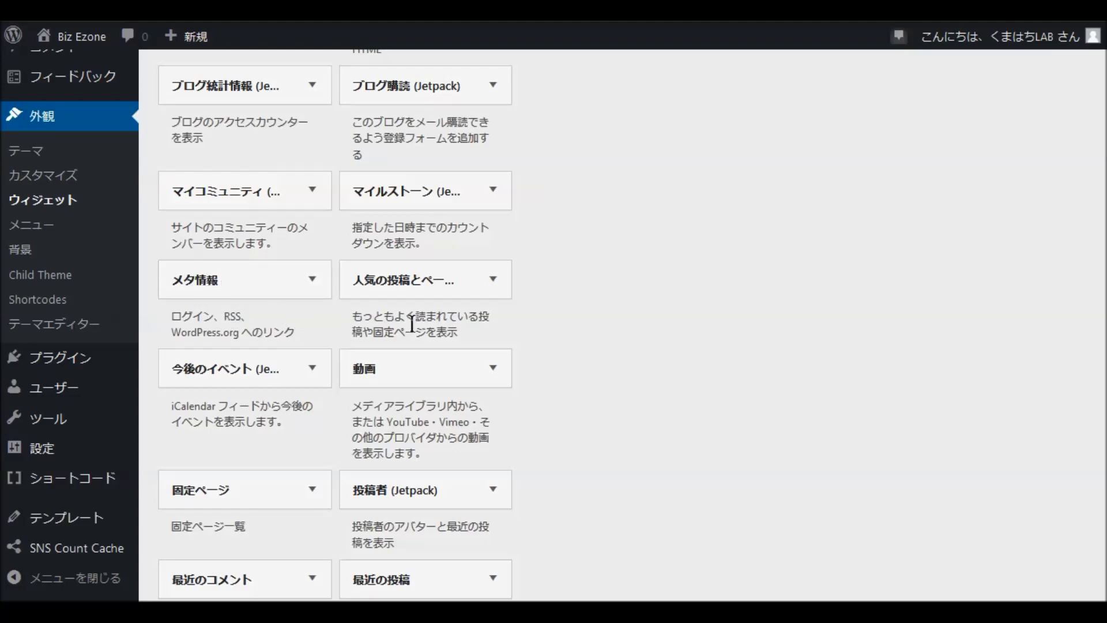
{"action": "scroll", "coordinate": [634, 311], "scroll_direction": "down", "scroll_amount": 5}
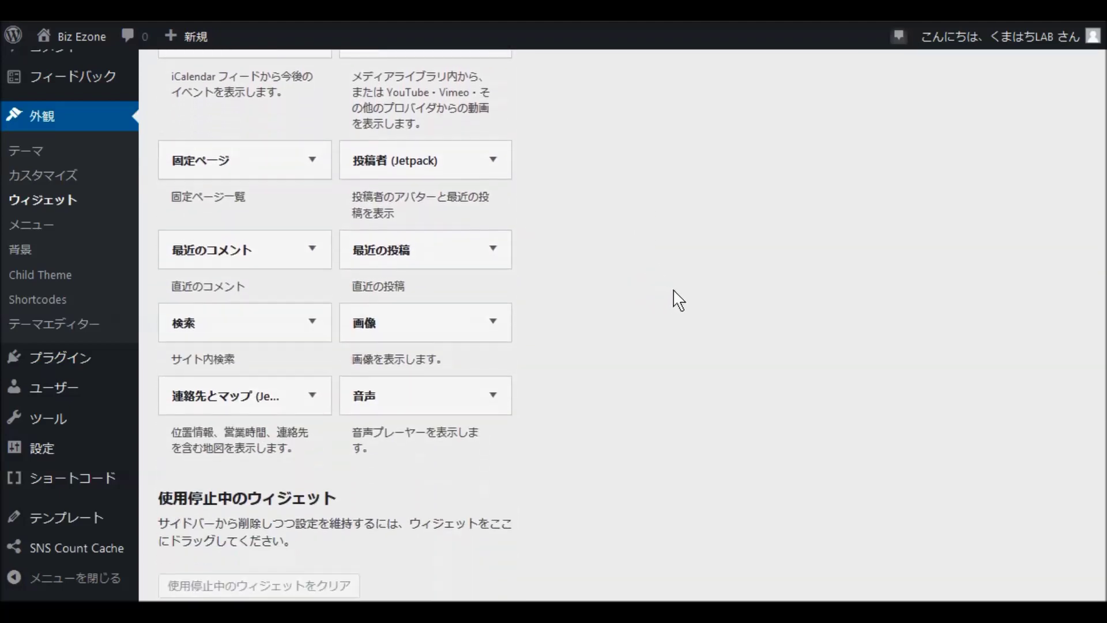
{"action": "scroll", "coordinate": [683, 293], "scroll_direction": "up", "scroll_amount": 8}
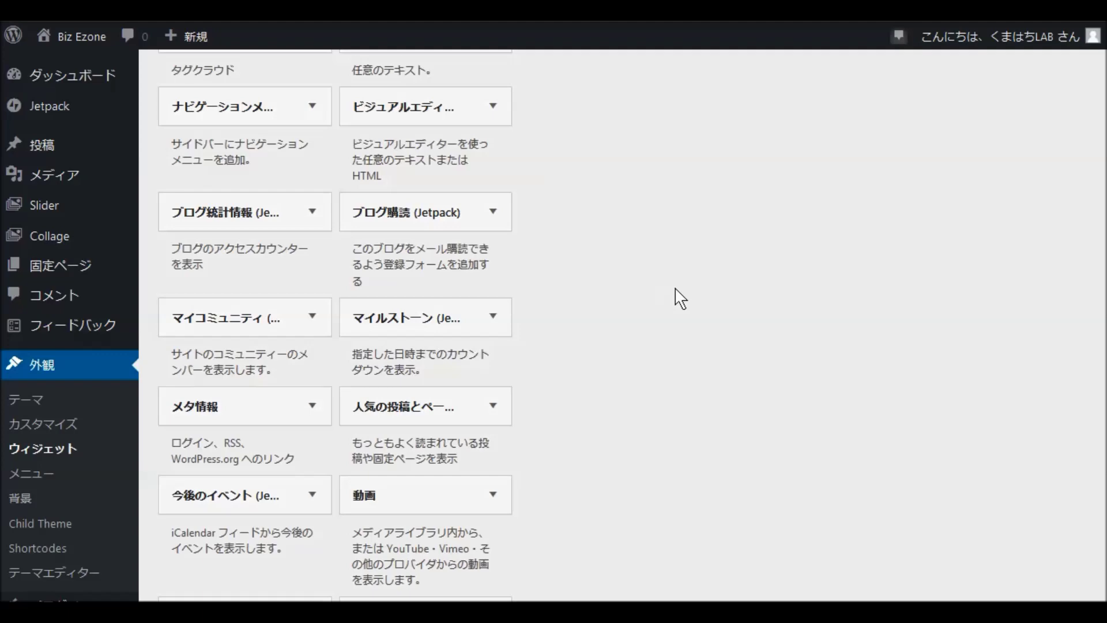
Go to the theme management page.
{"action": "scroll", "coordinate": [681, 298], "scroll_direction": "up", "scroll_amount": 15}
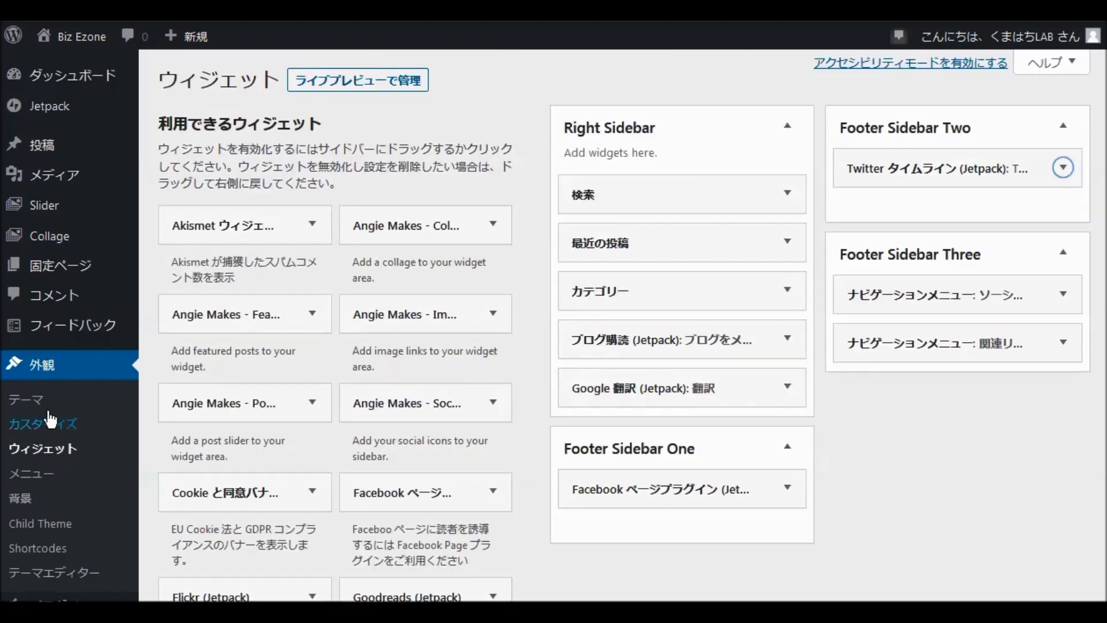
{"action": "left_click", "coordinate": [30, 404]}
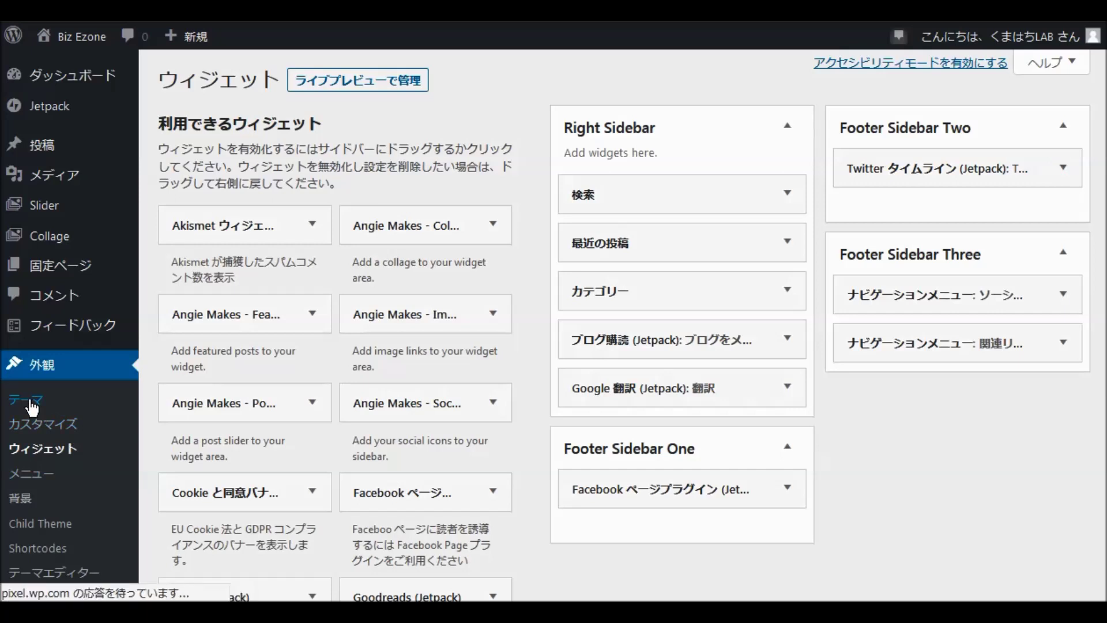